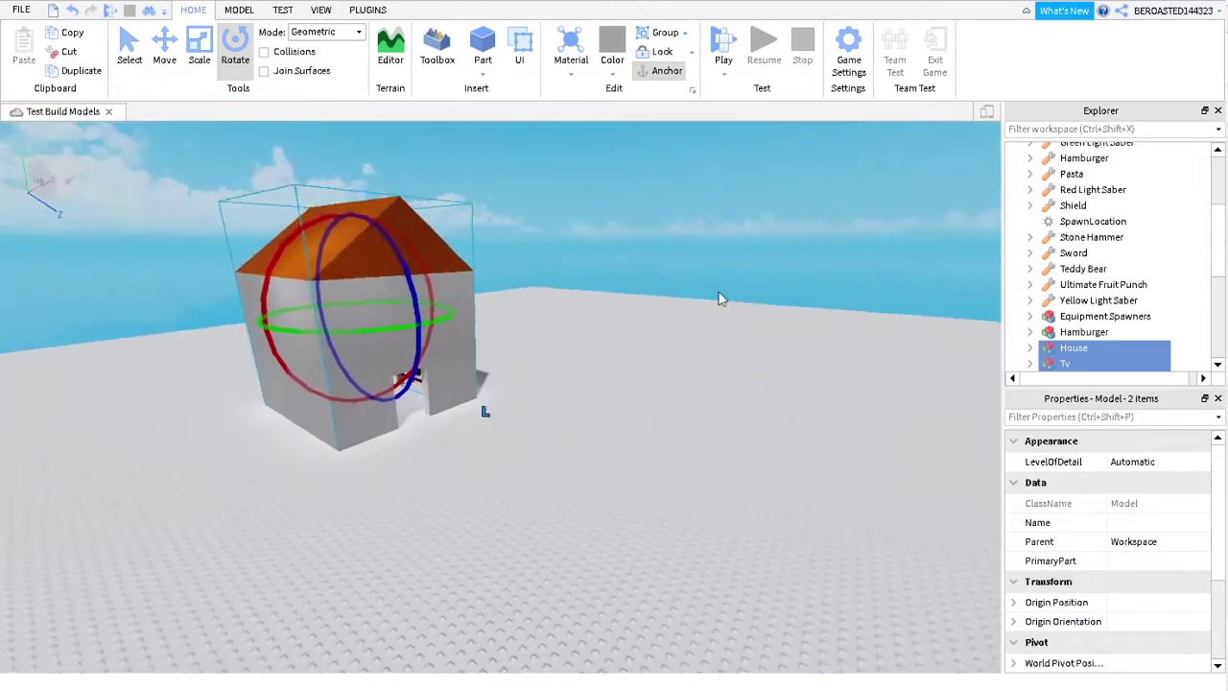
# Clear the current selection, switch to the Select tool and inspect the house's interior around the TV table and wall outlet
pyautogui.click(775, 251)
pyautogui.scroll(5, 760, 301)
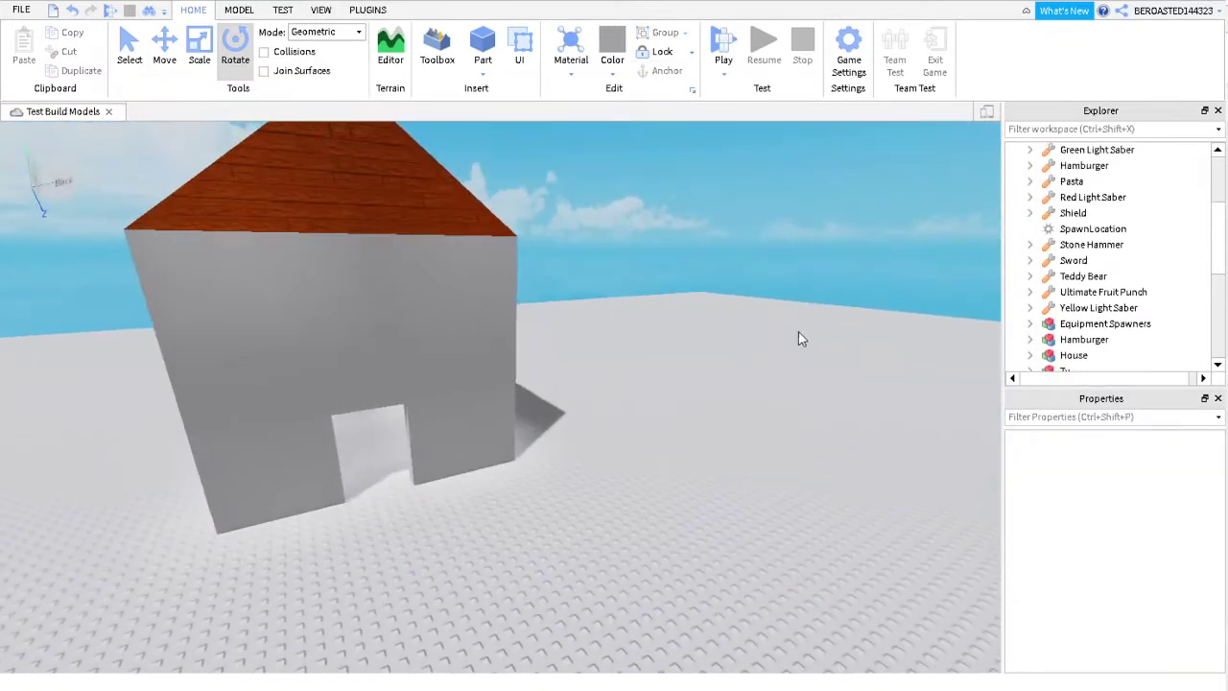
pyautogui.click(317, 202)
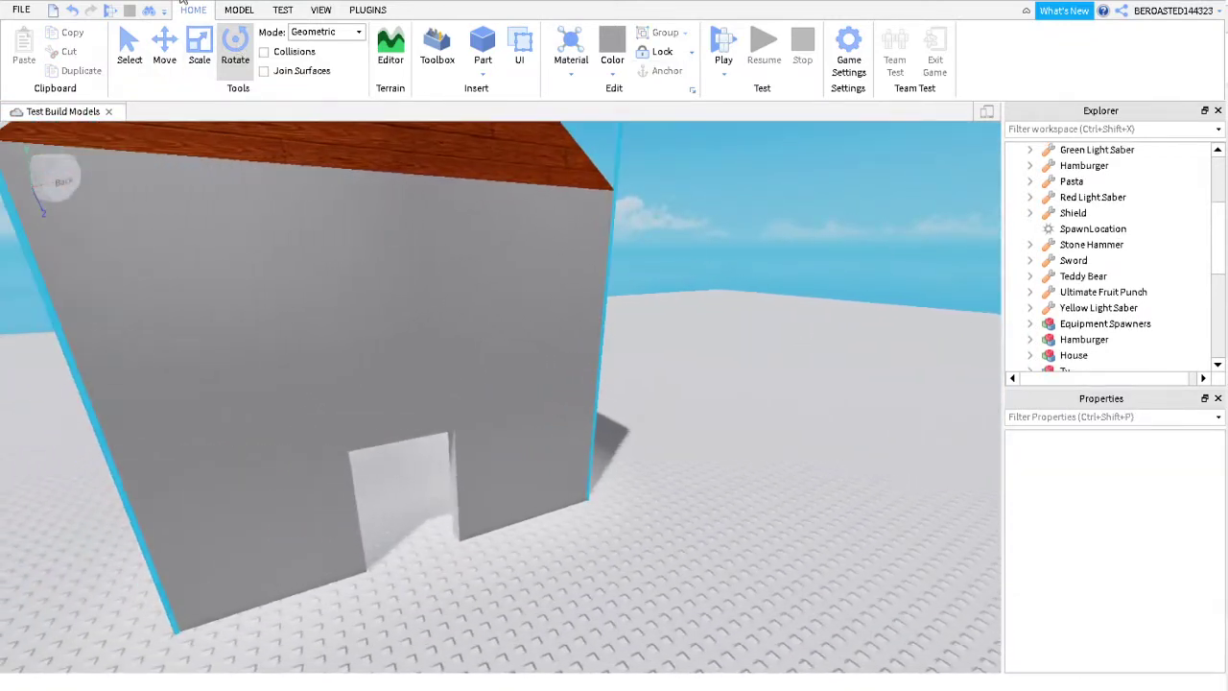
pyautogui.press('w')
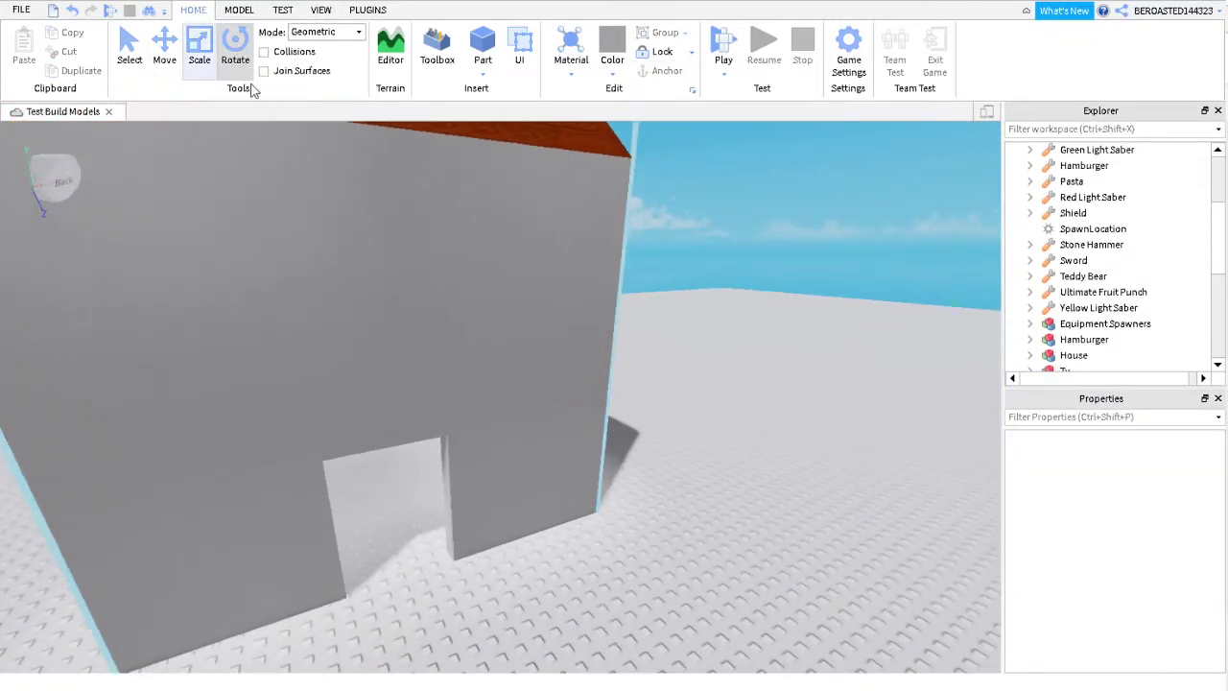
pyautogui.click(130, 46)
pyautogui.press('w')
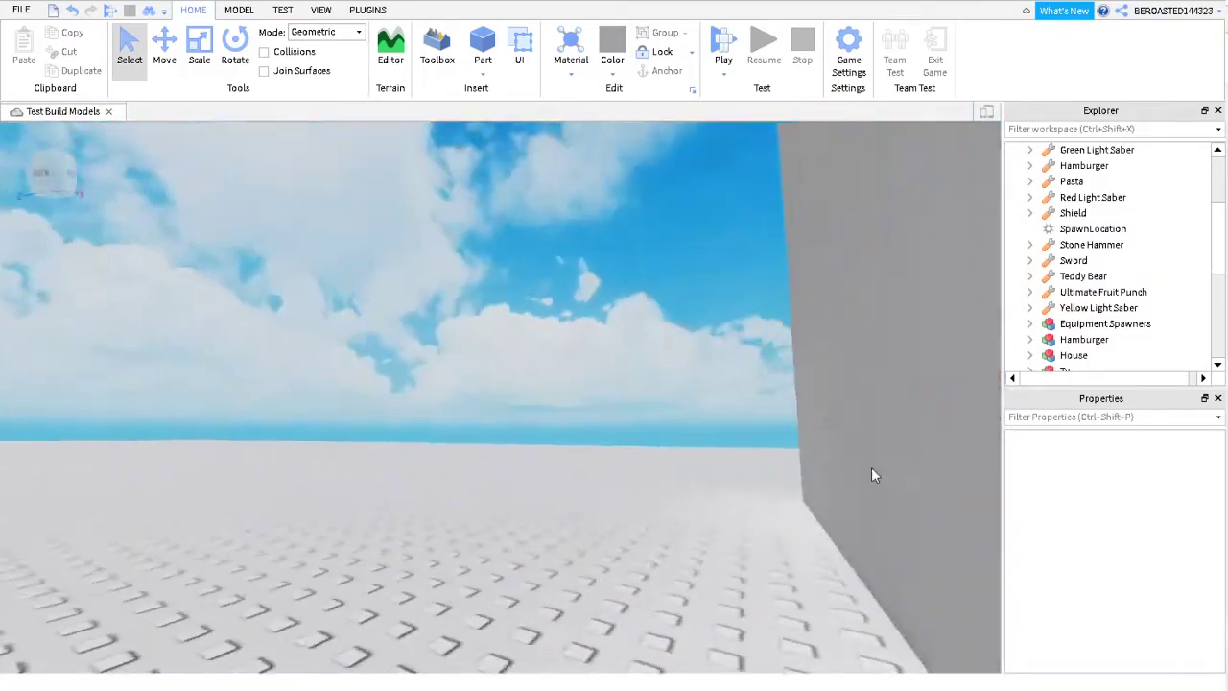
pyautogui.moveTo(871, 475); pyautogui.dragTo(804, 511, button='right')
pyautogui.press('w')
pyautogui.press('w')
pyautogui.press('w')
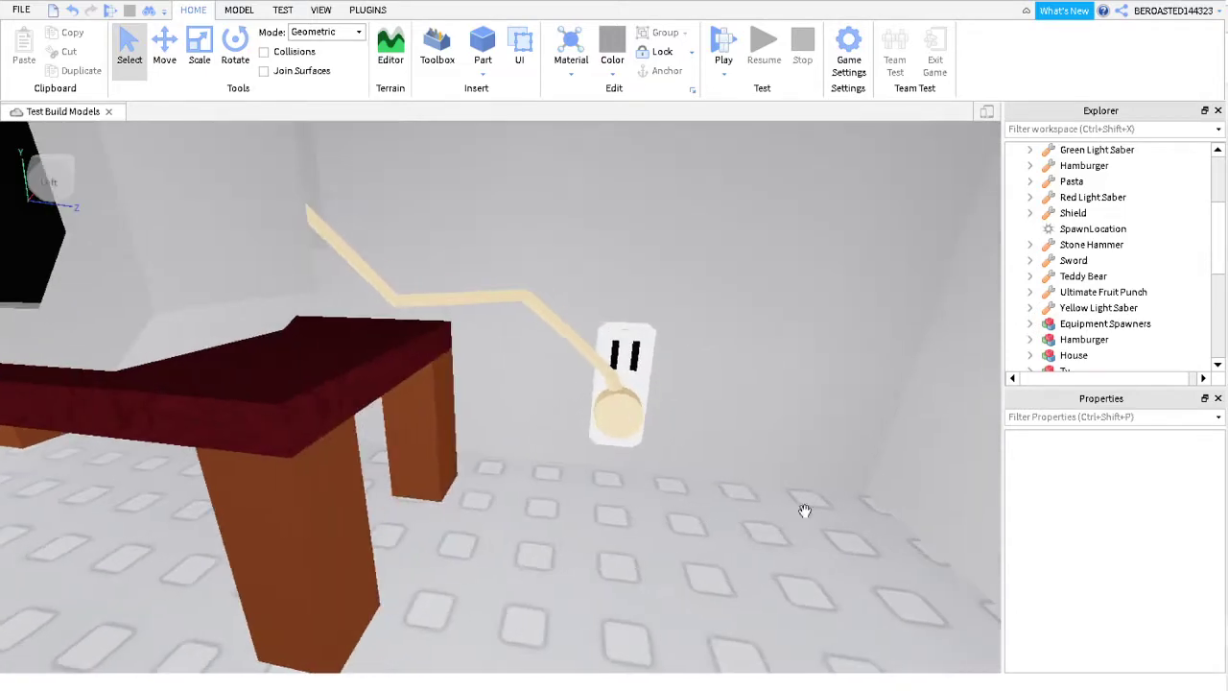
pyautogui.moveTo(661, 420); pyautogui.dragTo(654, 472, button='right')
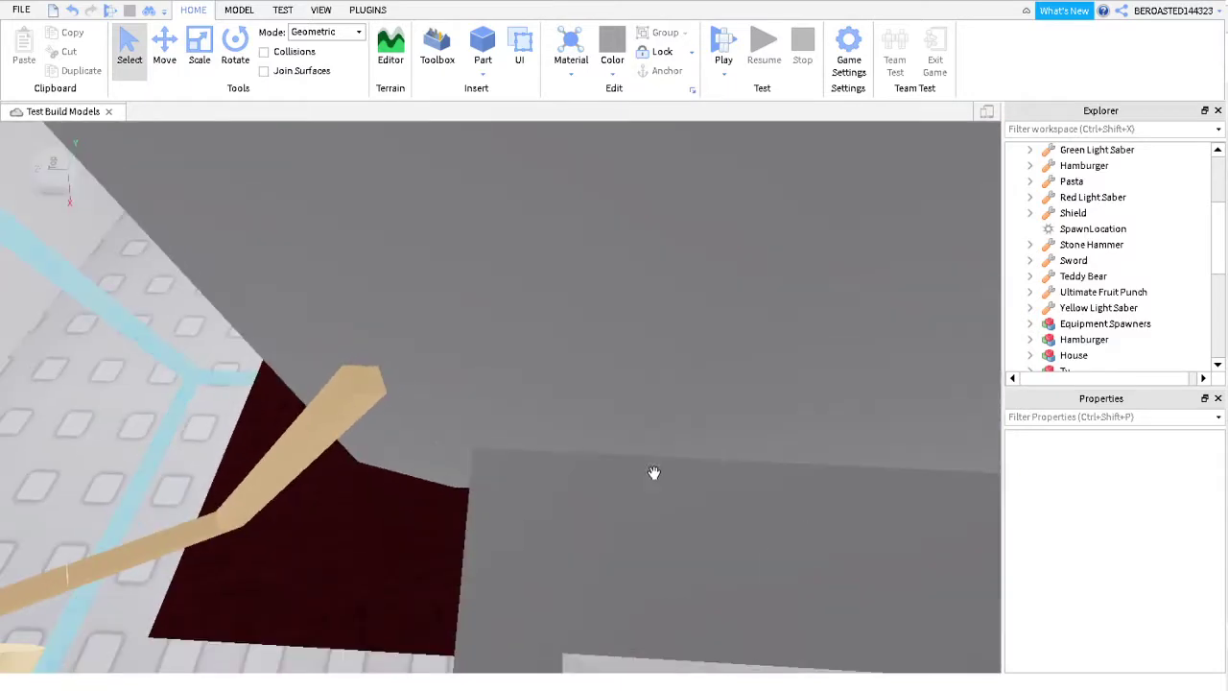
# Select the Tv model with the Scale tool active and expand its hierarchy down to the nested Model's contents
pyautogui.click(429, 482)
pyautogui.press('f')
pyautogui.click(199, 53)
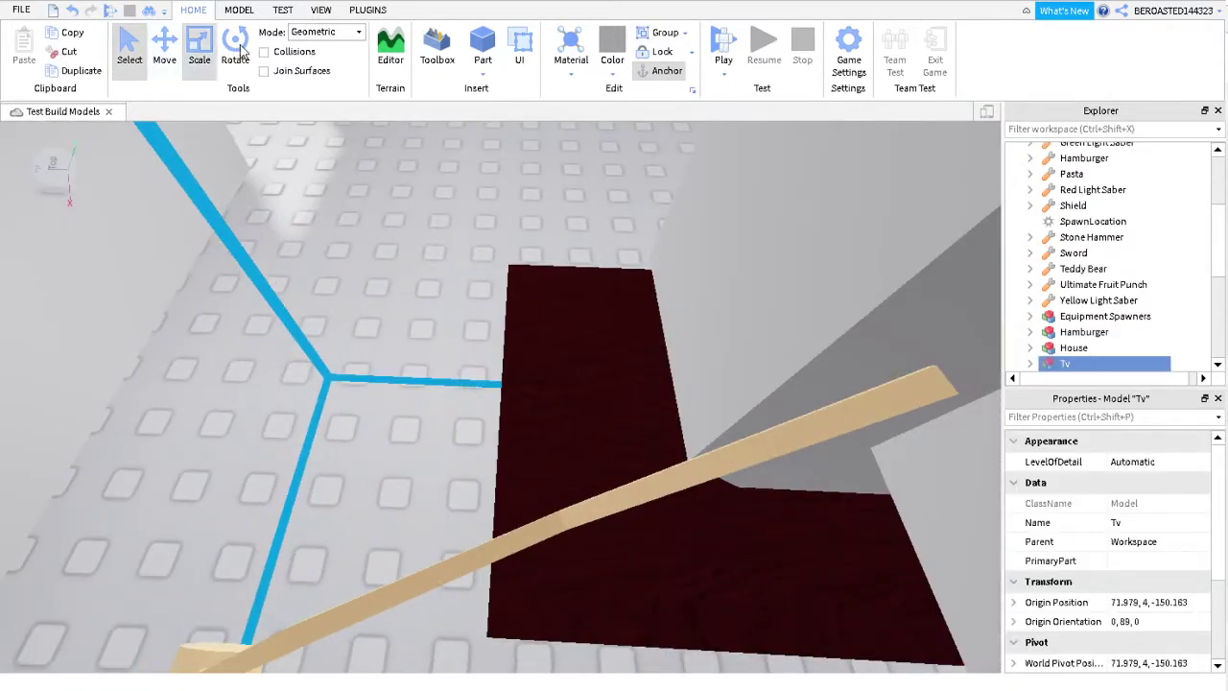
pyautogui.moveTo(871, 582); pyautogui.dragTo(238, 460, button='right')
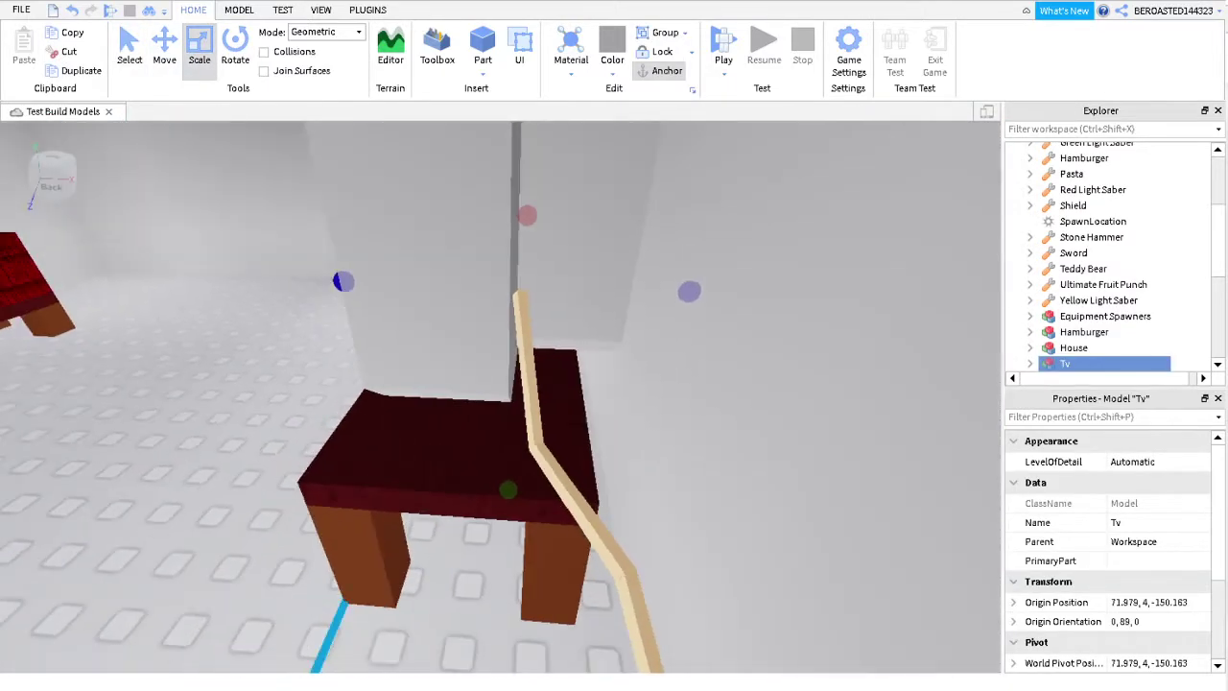
pyautogui.scroll(-2, 1103, 306)
pyautogui.click(1030, 274)
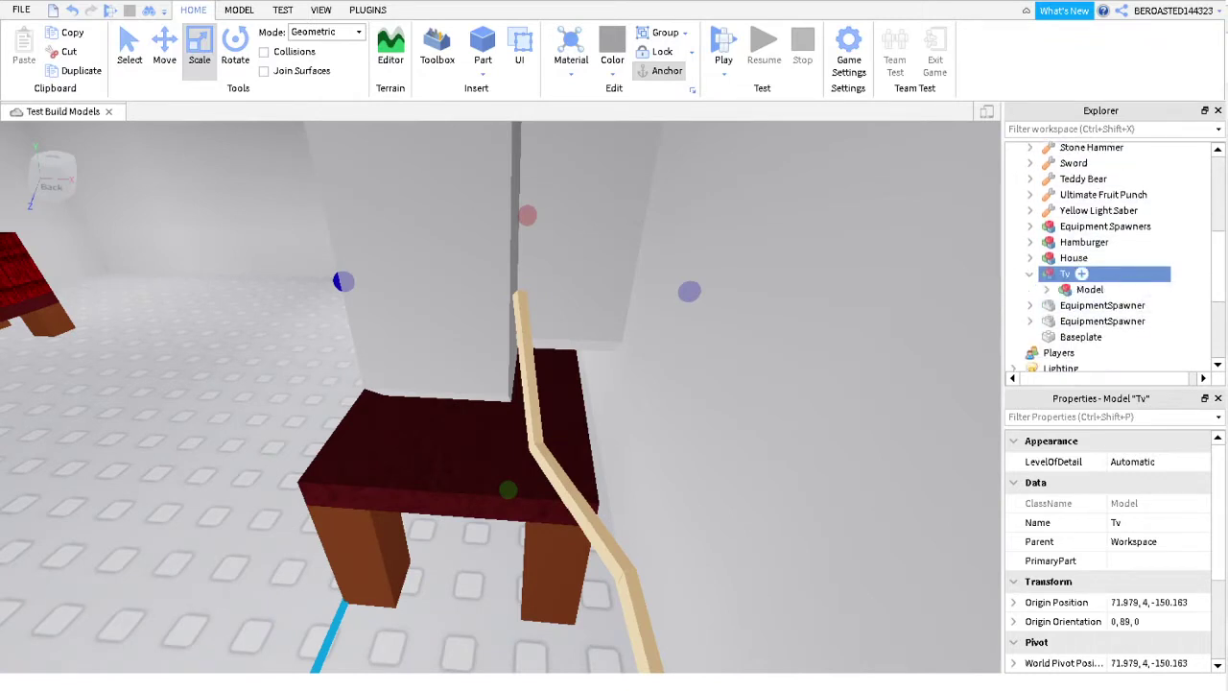
pyautogui.click(1046, 289)
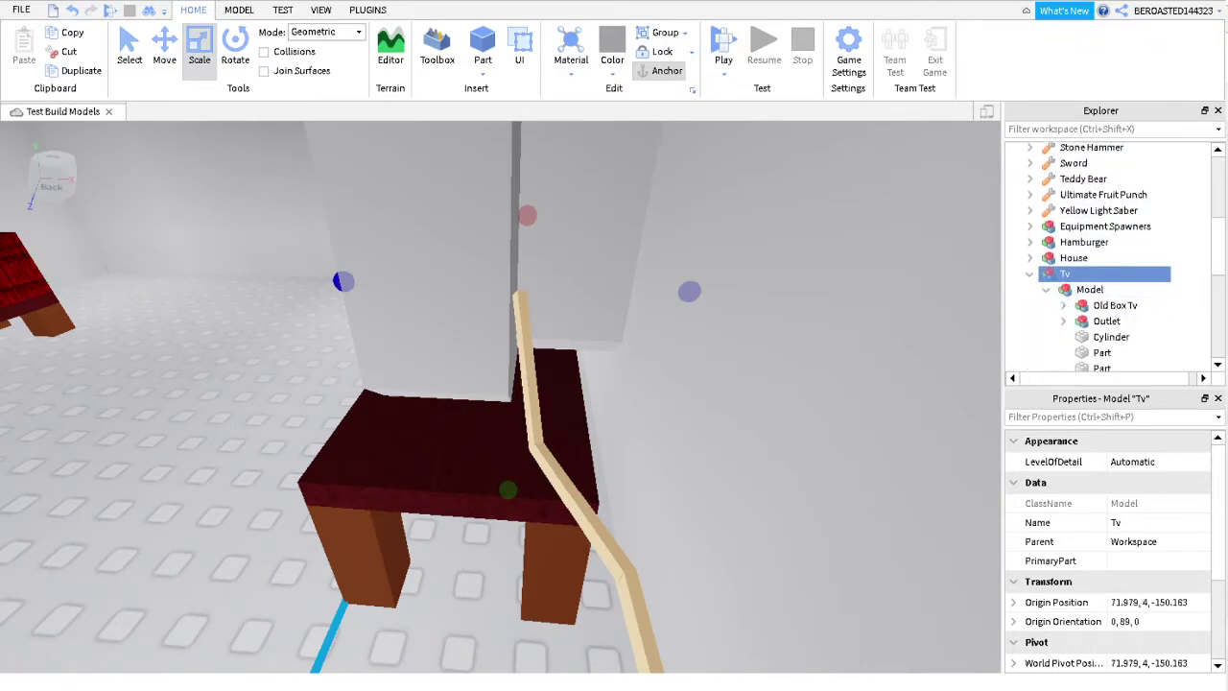
# Examine the parts and wedges nested in the Old Box Tv group, including a table leg and the grey panel
pyautogui.scroll(-2, 1112, 288)
pyautogui.click(1098, 310)
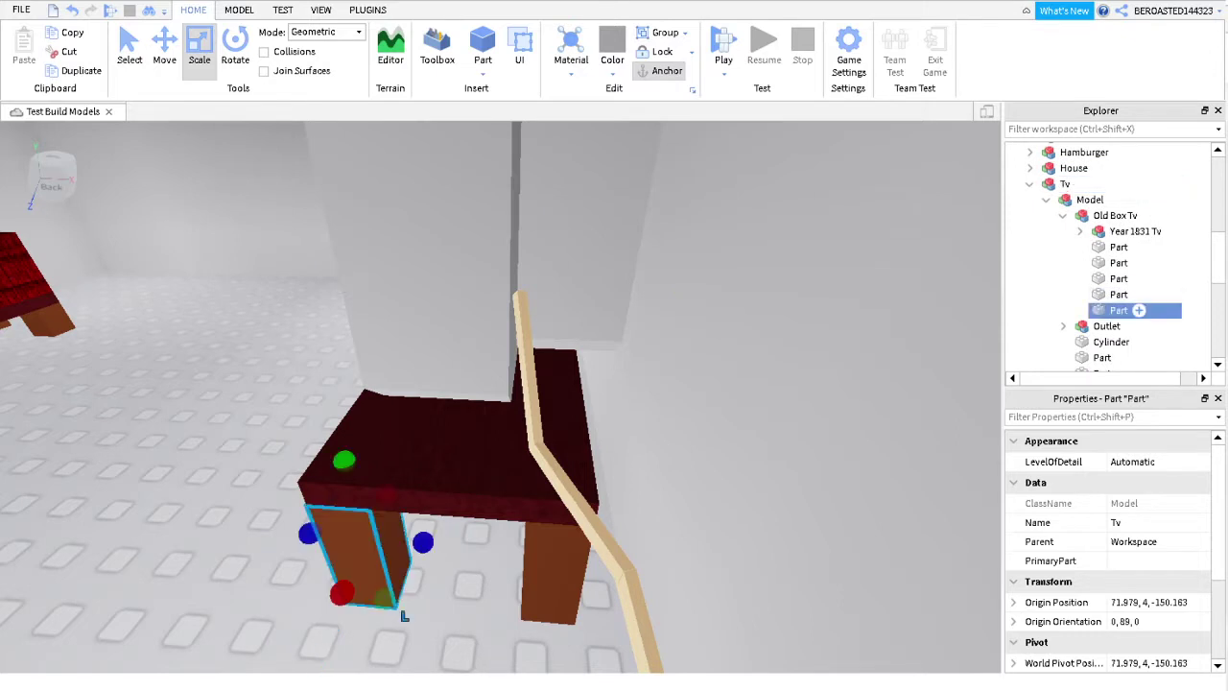
pyautogui.click(1059, 232)
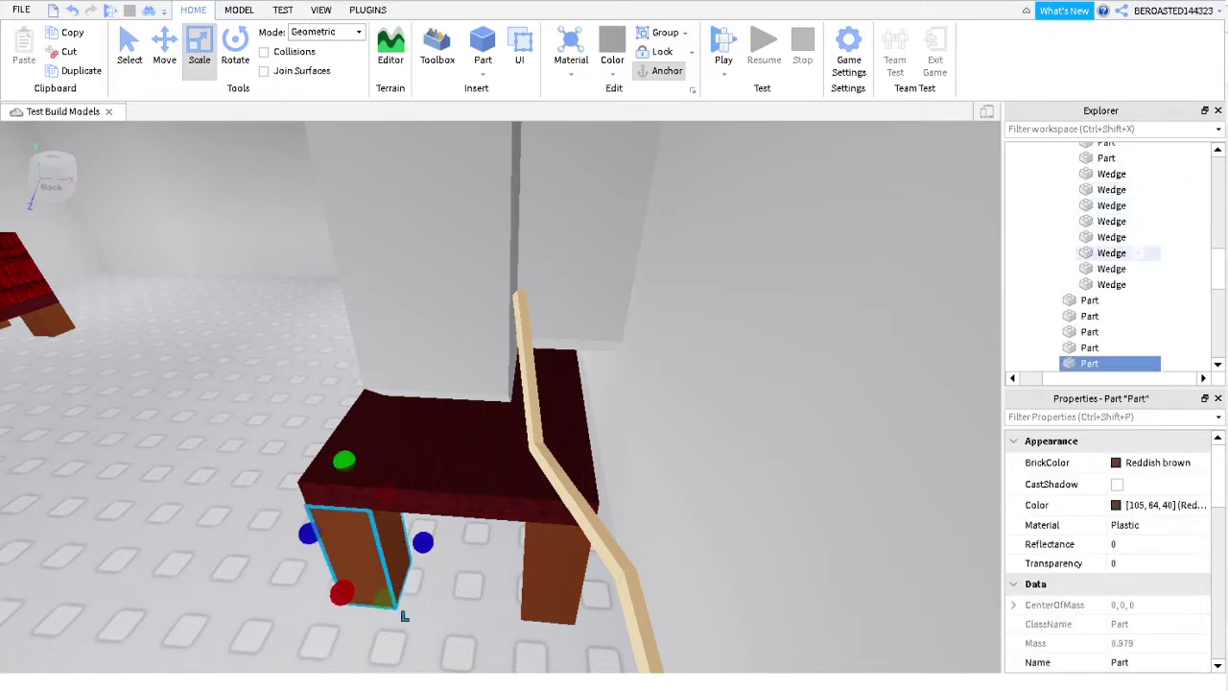
pyautogui.scroll(-2, 1122, 254)
pyautogui.scroll(3, 1109, 241)
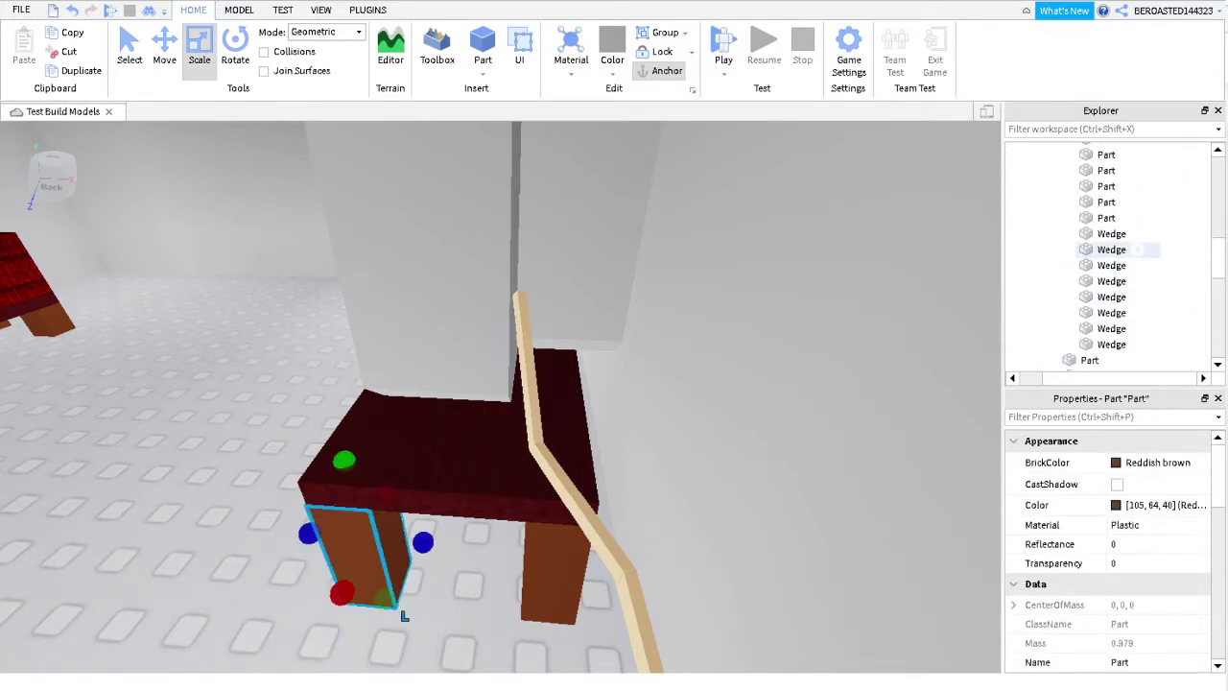
pyautogui.click(517, 380)
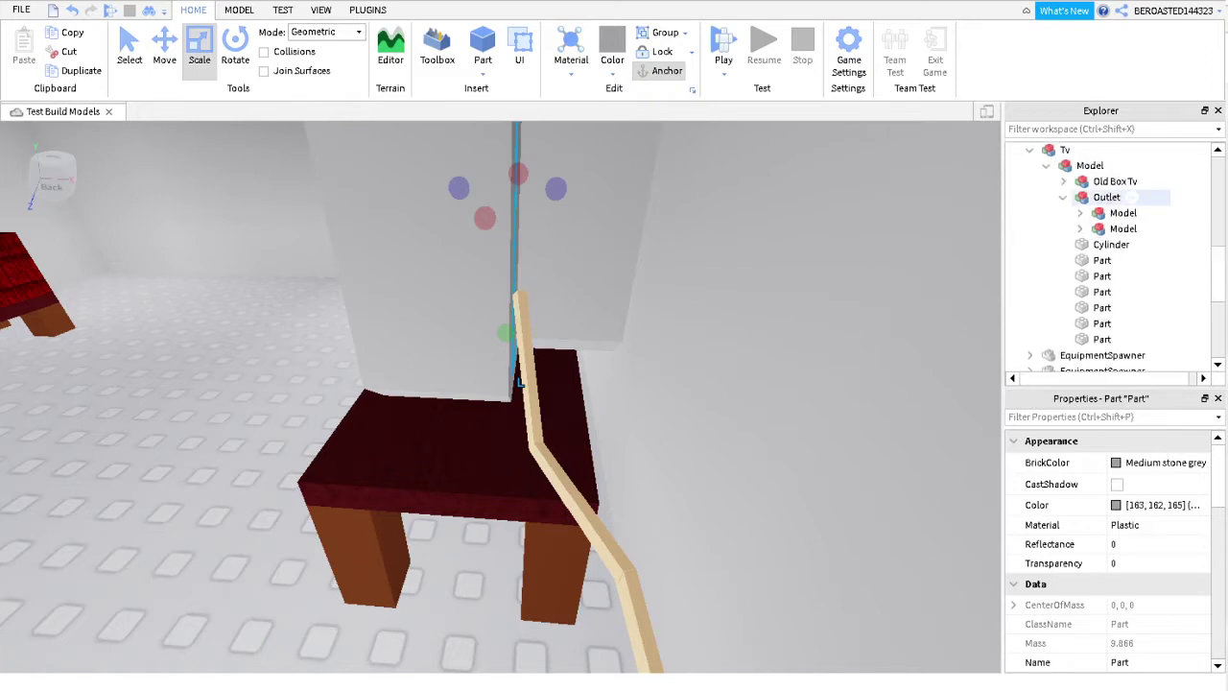
# Examine the two models nested in the Outlet group, including the individual parts of the first one
pyautogui.click(1122, 213)
pyautogui.press('f')
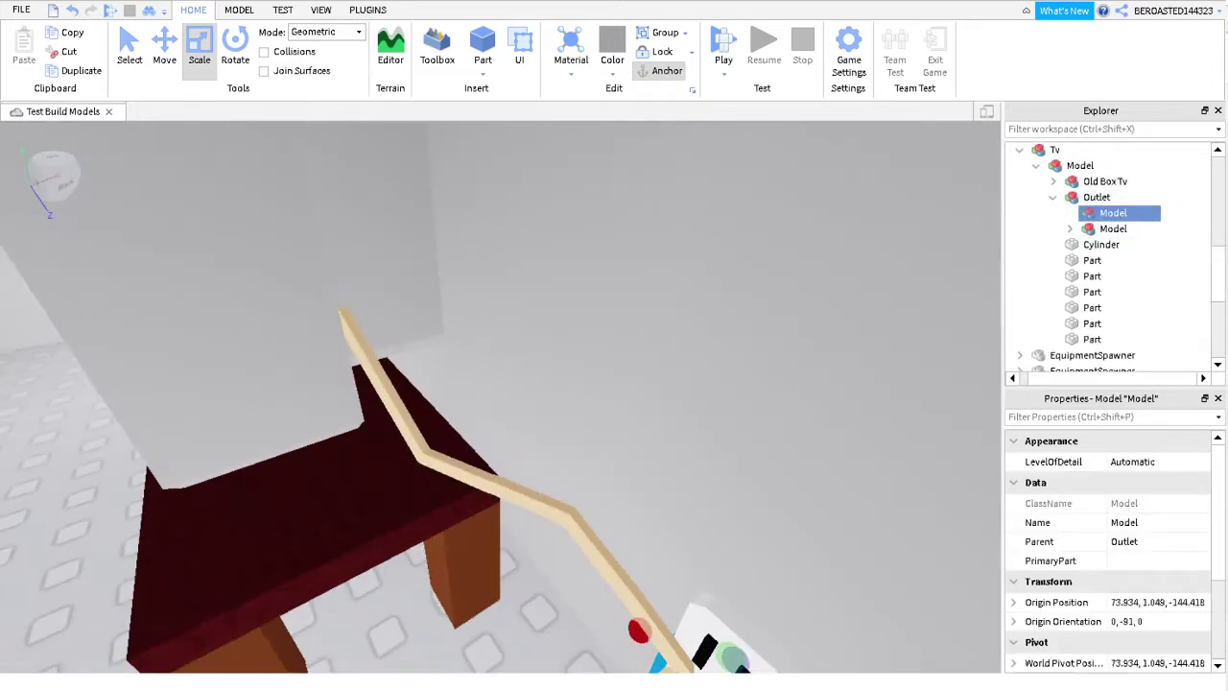
pyautogui.press('Right')
pyautogui.press('Down')
pyautogui.press('Down')
pyautogui.press('Down')
pyautogui.press('Down')
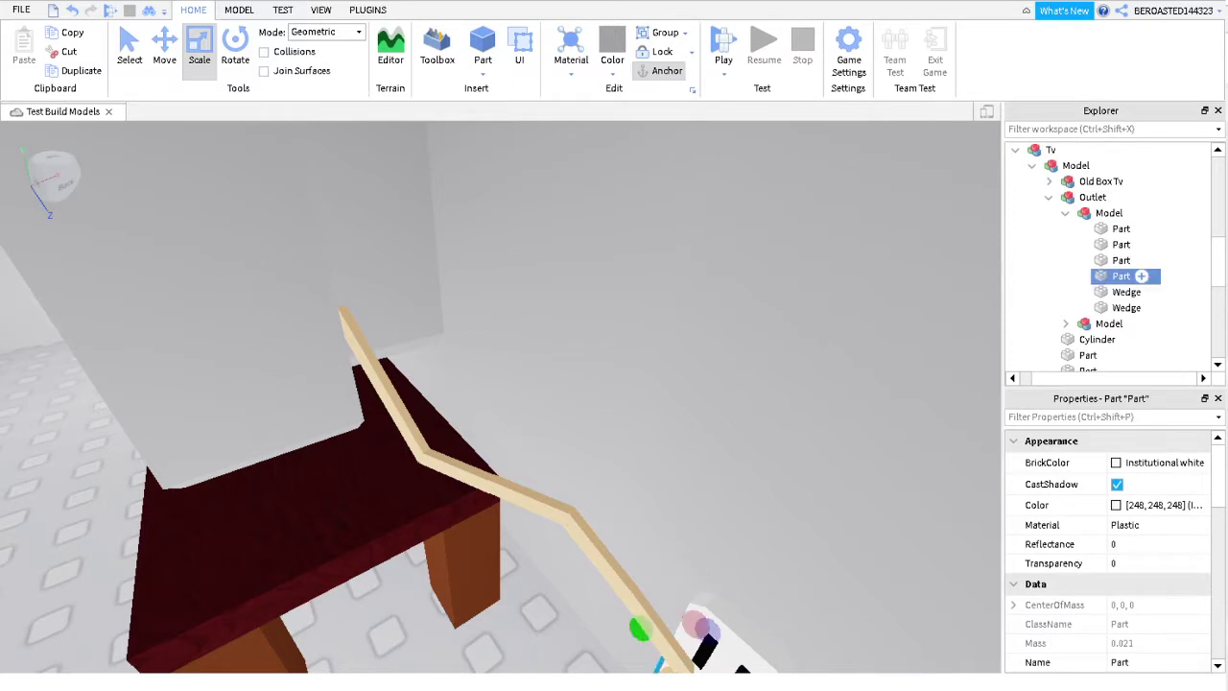
pyautogui.click(1064, 213)
pyautogui.press('f')
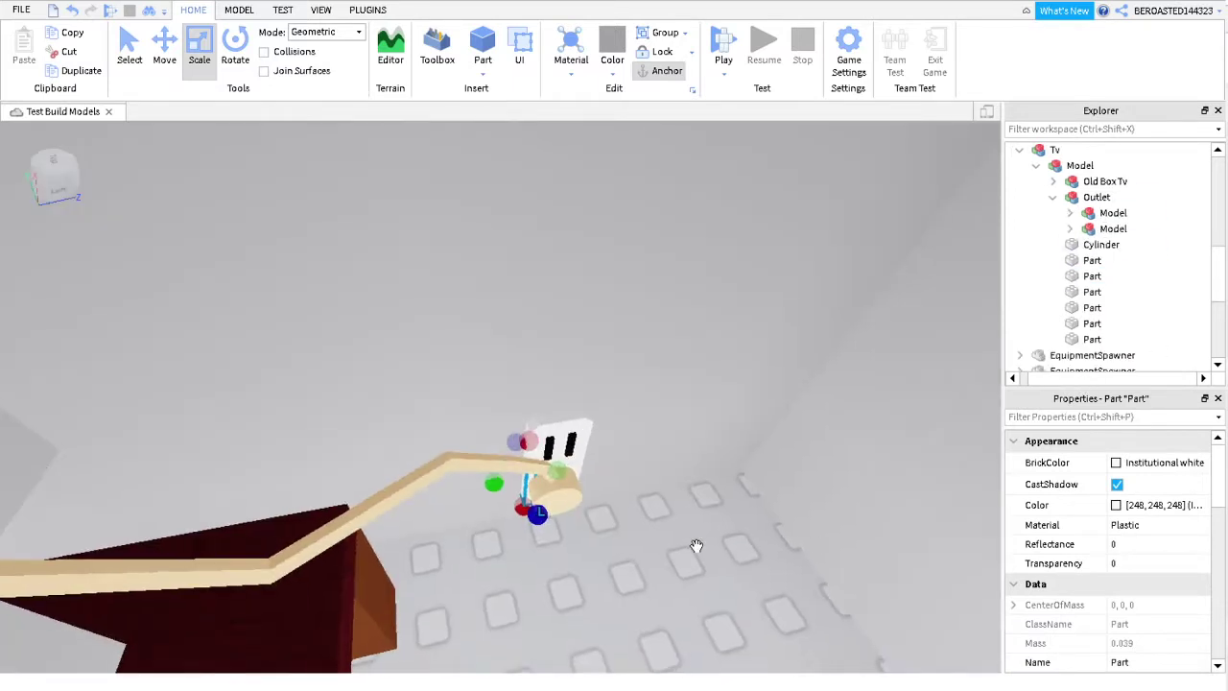
pyautogui.scroll(-1, 1111, 273)
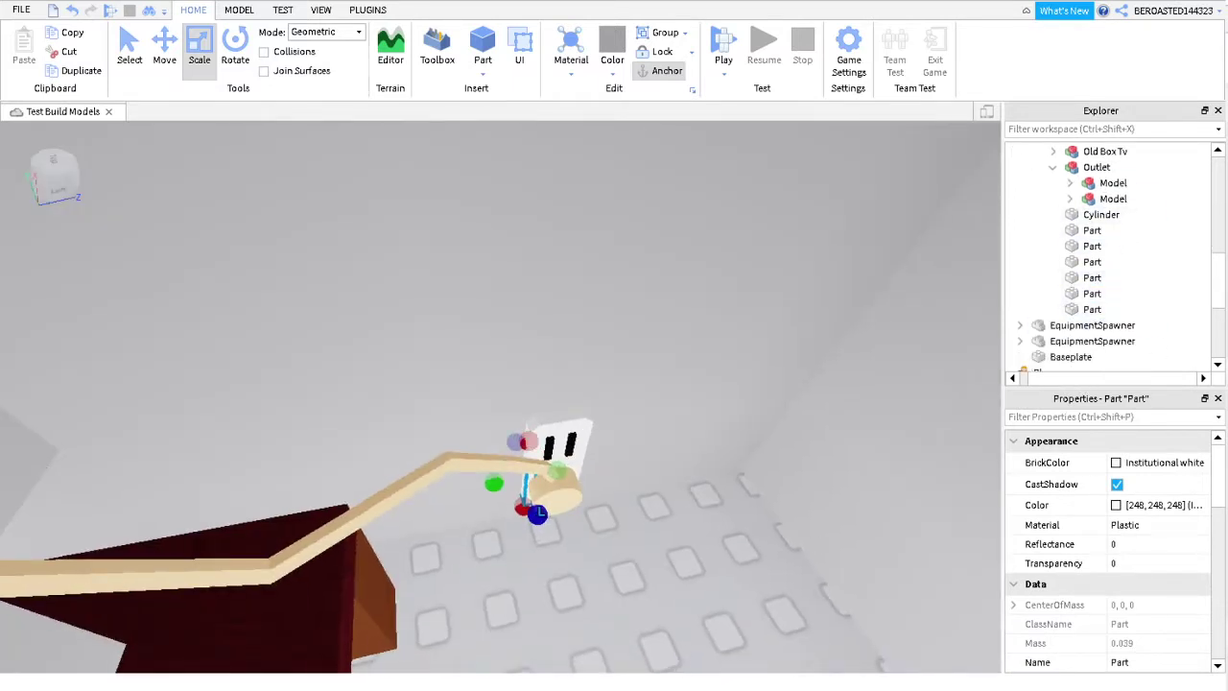
pyautogui.click(1113, 198)
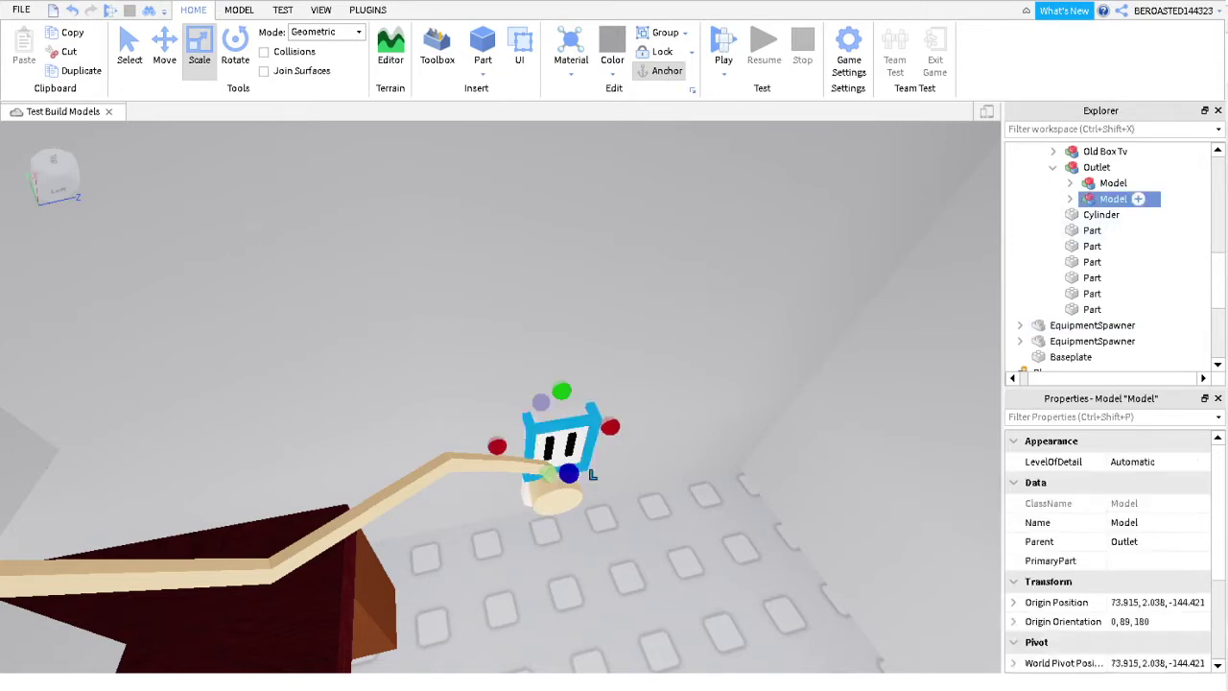
pyautogui.press('Right')
pyautogui.press('Left')
# Go through the separate cable parts of the Tv model and inspect the segment running into the back of the TV
pyautogui.click(1103, 231)
pyautogui.click(1112, 245)
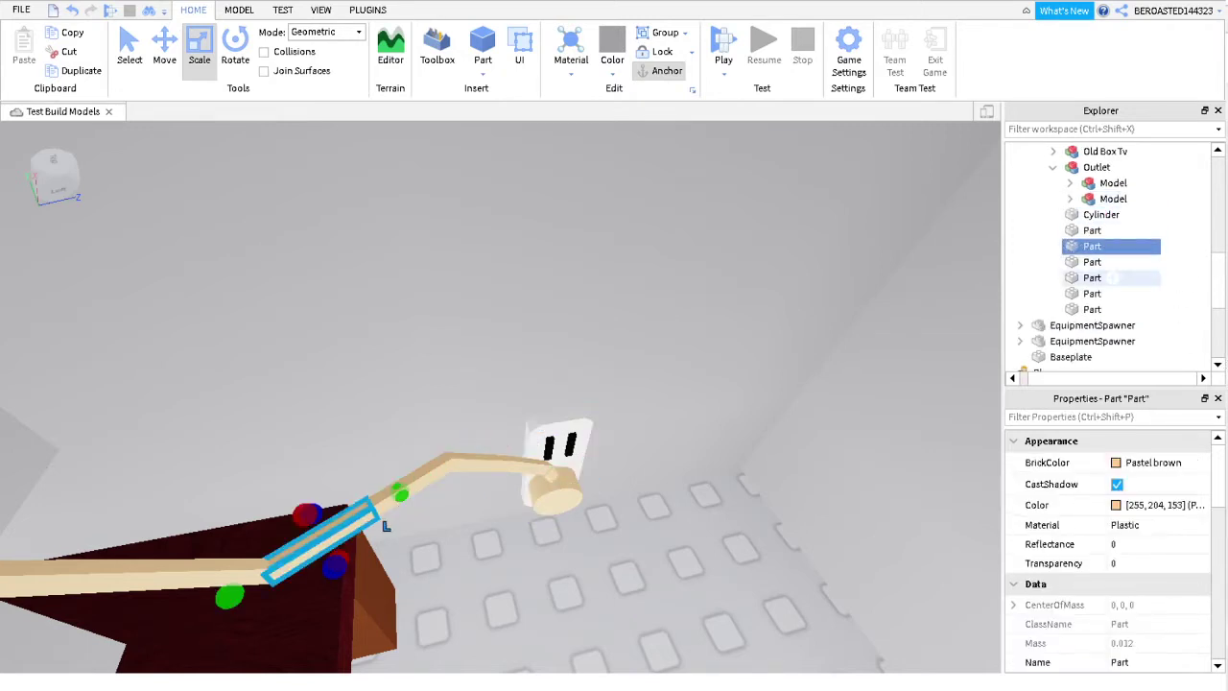
pyautogui.click(1104, 262)
pyautogui.click(1103, 278)
pyautogui.press('f')
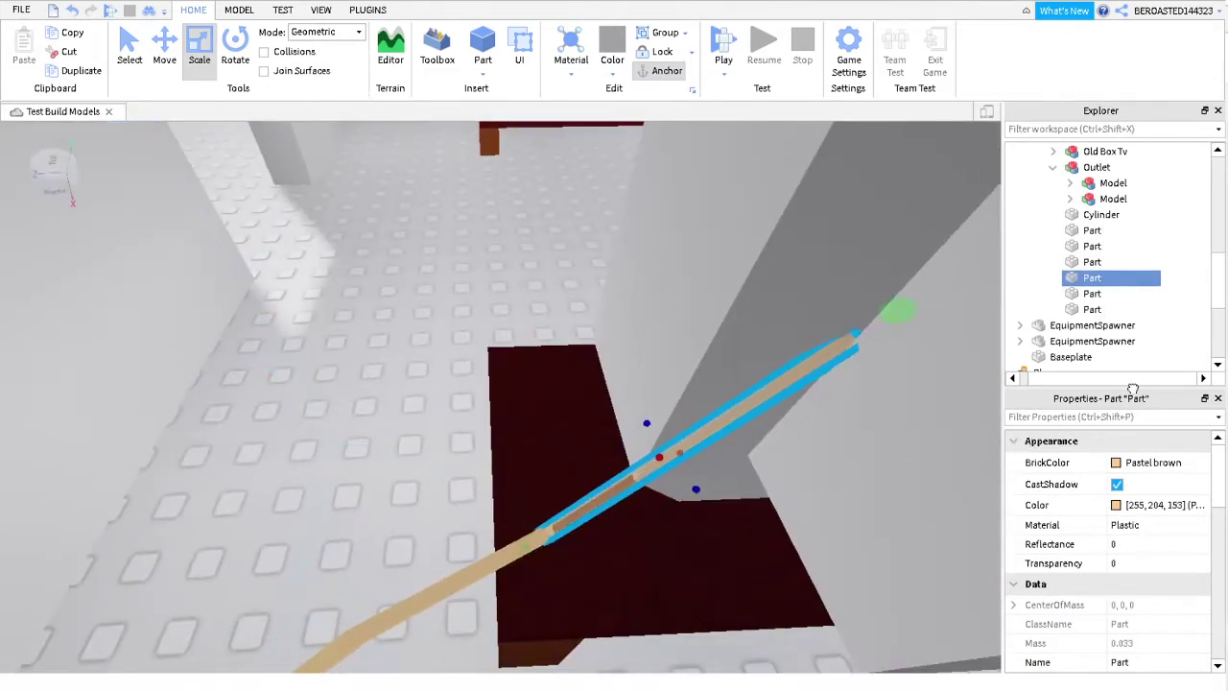
pyautogui.press('s')
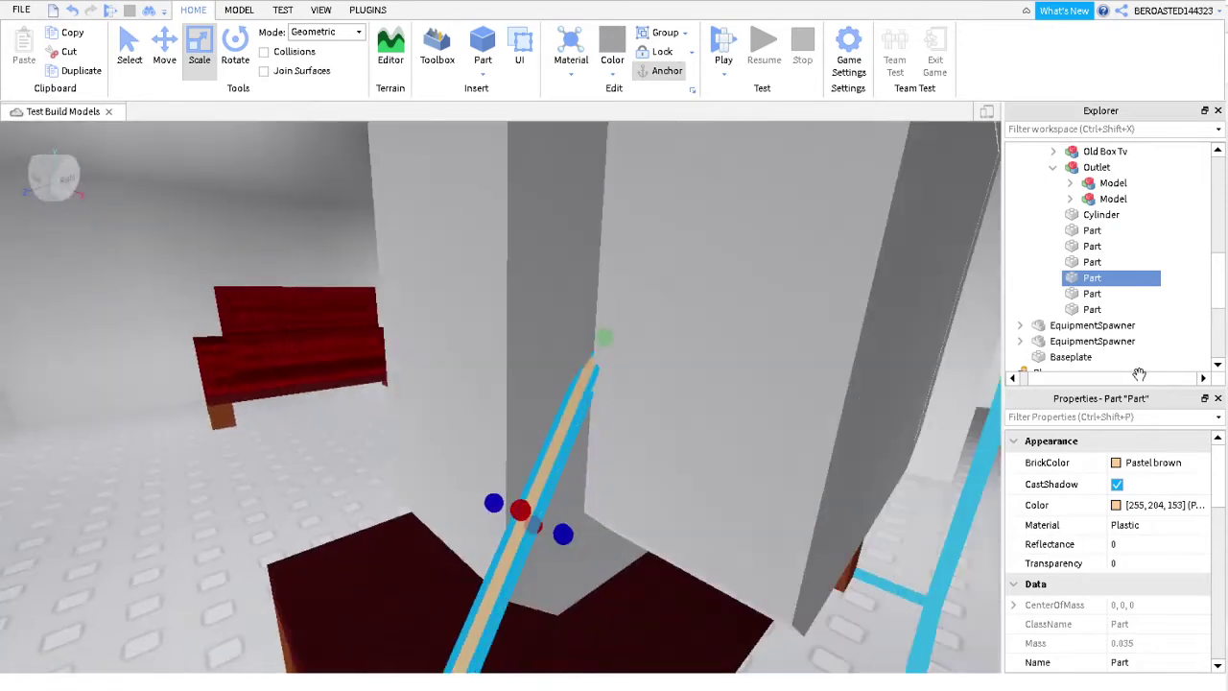
pyautogui.press('f')
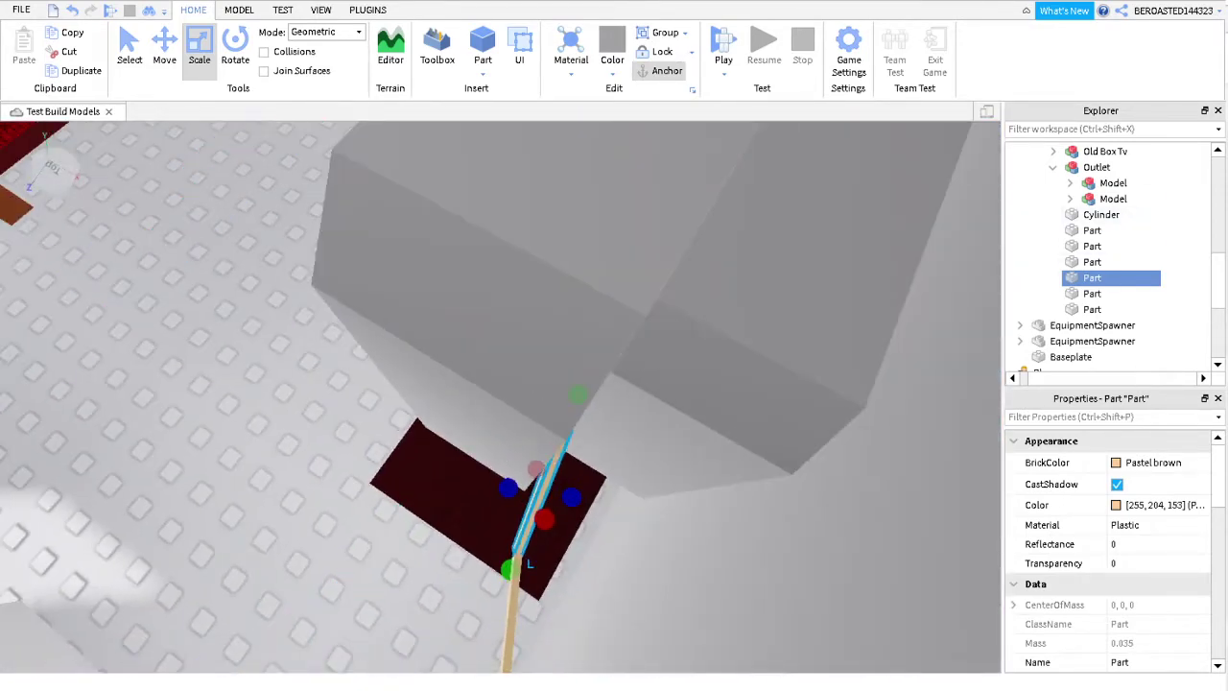
# Collapse the nested Model and the Tv model in the object hierarchy
pyautogui.scroll(-1, 1113, 259)
pyautogui.scroll(3, 1113, 259)
pyautogui.click(1036, 195)
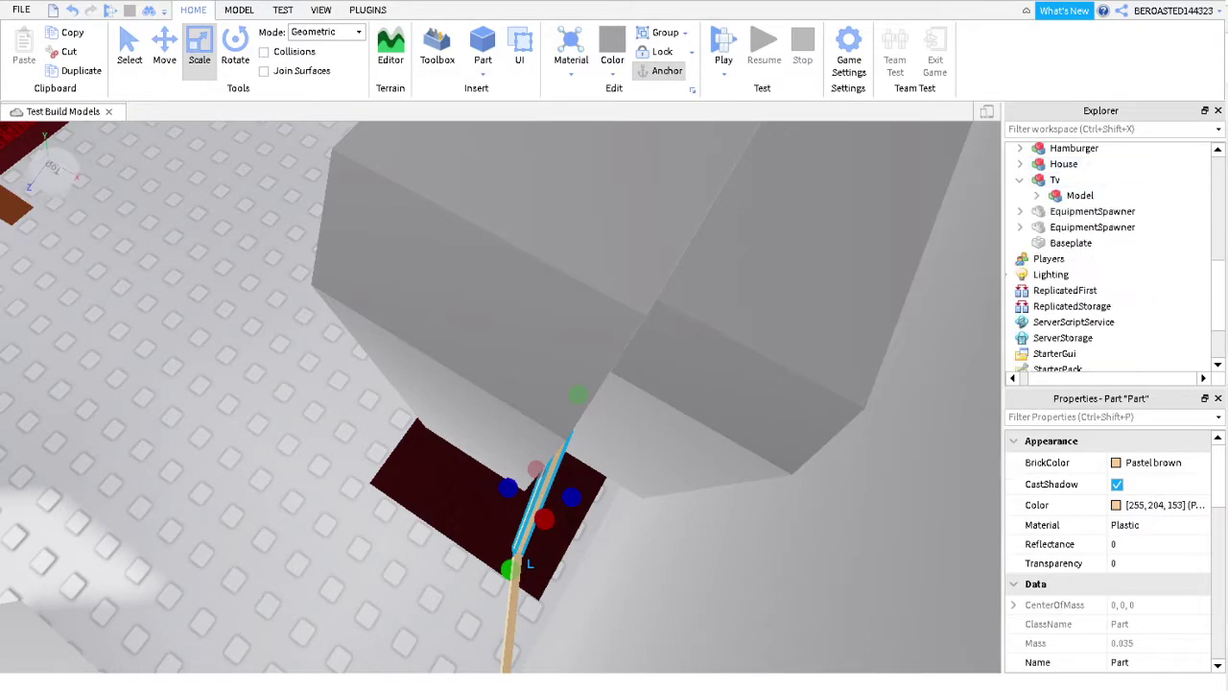
pyautogui.click(1019, 179)
# Leave the house, select the Pasta tool among the outdoor items and examine its child objects
pyautogui.moveTo(370, 356); pyautogui.dragTo(592, 363, button='right')
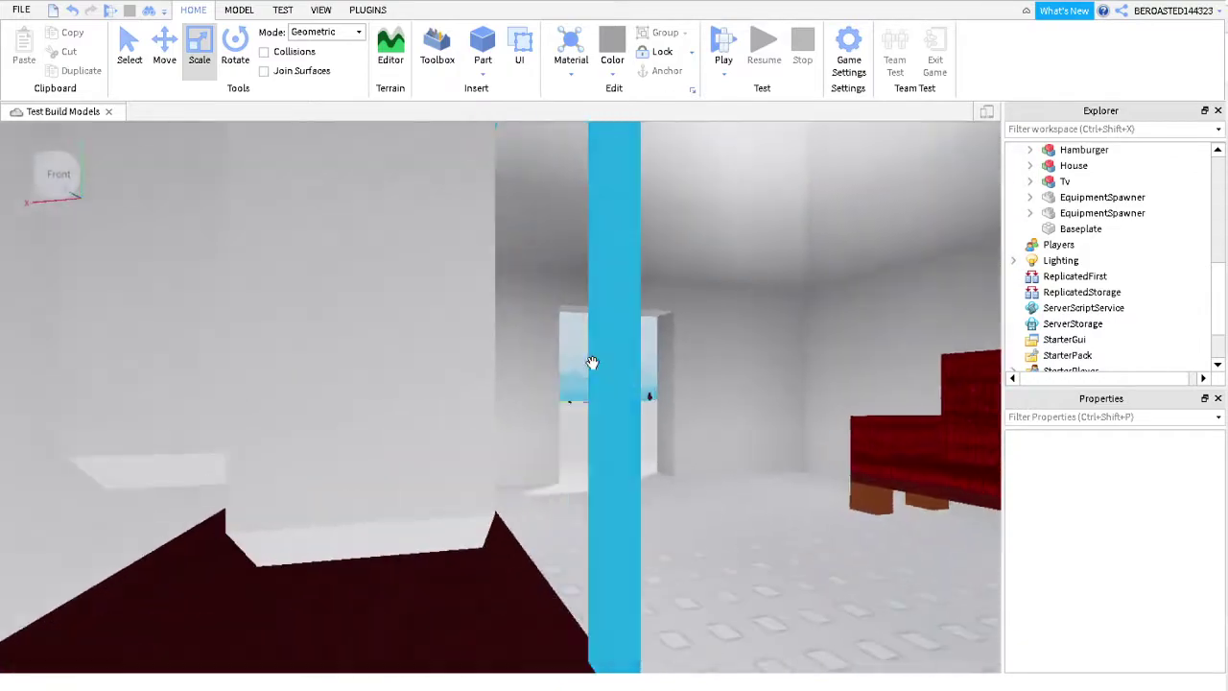
pyautogui.press('w')
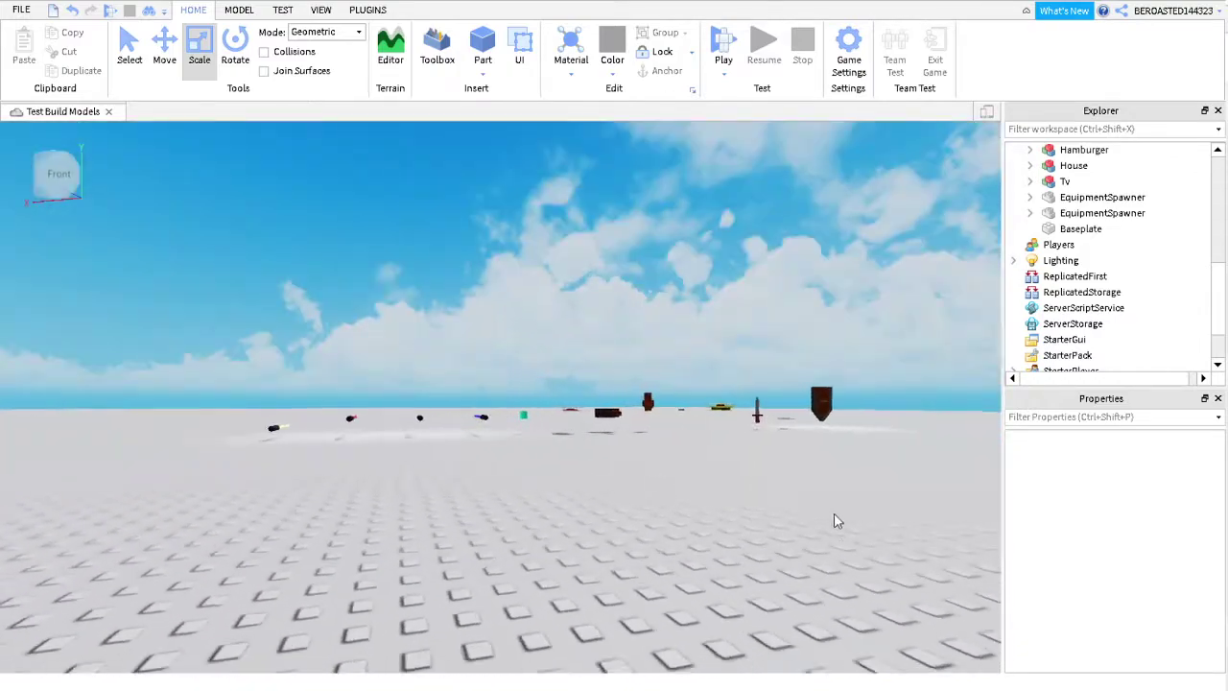
pyautogui.press('w')
pyautogui.moveTo(818, 503); pyautogui.dragTo(813, 499, button='right')
pyautogui.press('w')
pyautogui.click(724, 549)
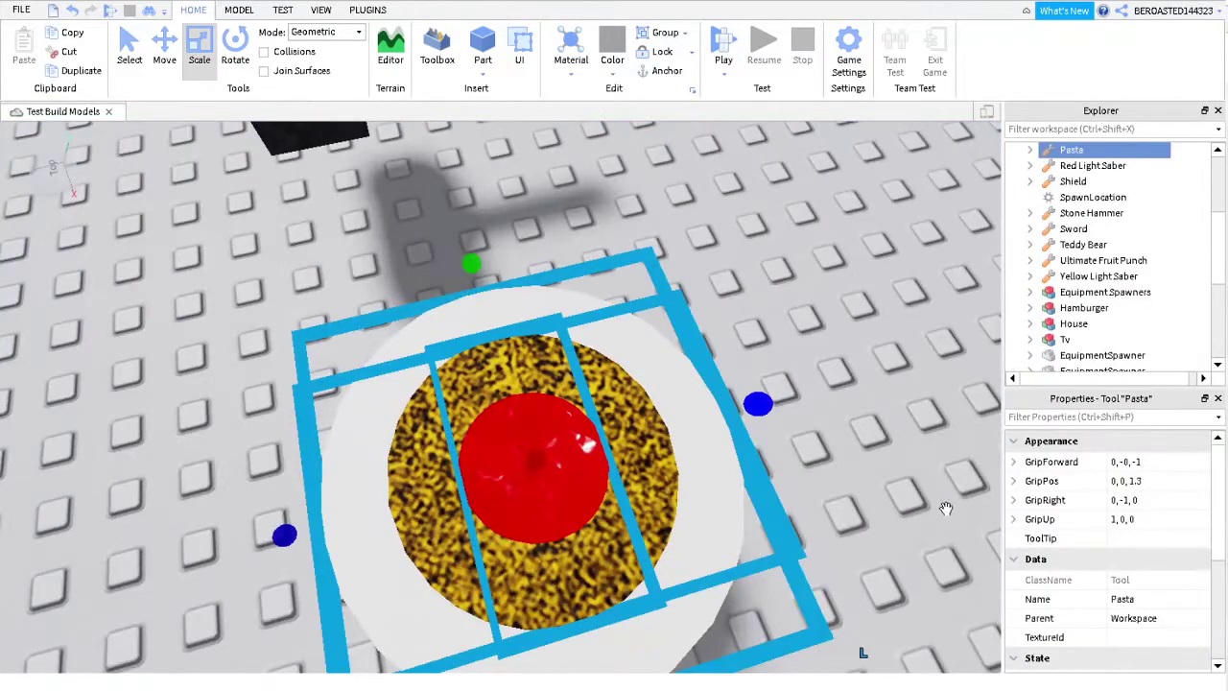
pyautogui.click(1029, 150)
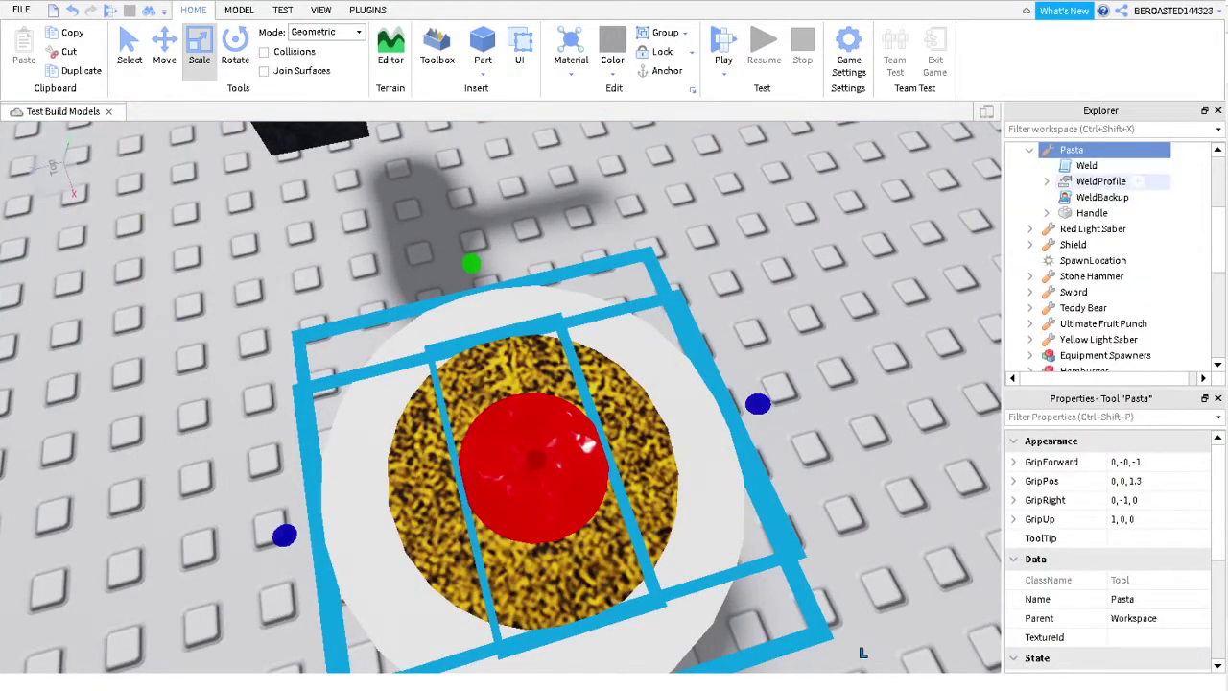
pyautogui.click(1029, 150)
pyautogui.moveTo(839, 343); pyautogui.dragTo(747, 190, button='right')
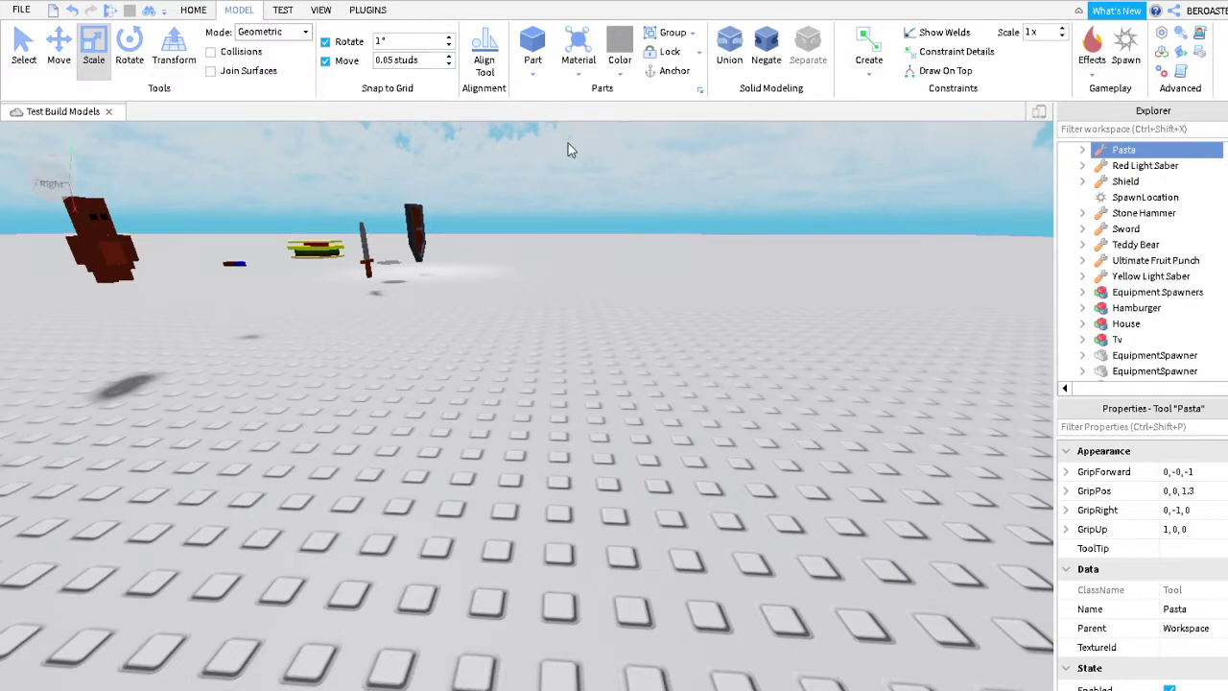
# Insert a block part and try scaling its height in coarse snap increments, including 2 studs
pyautogui.click(532, 48)
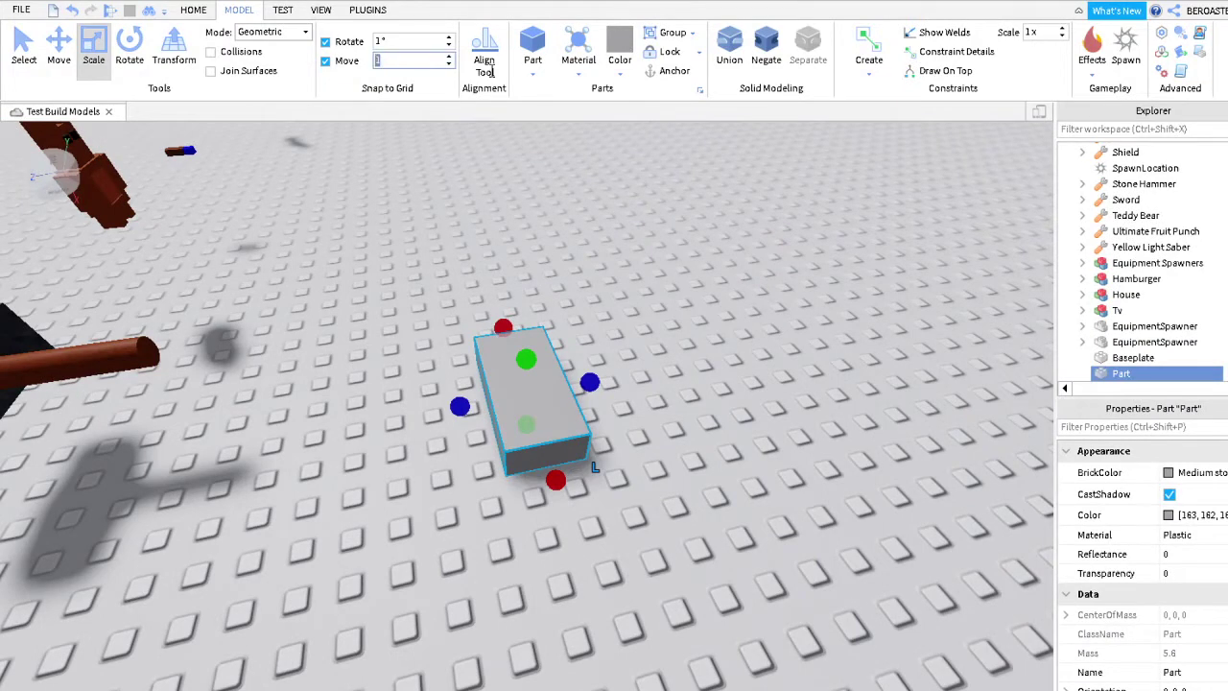
pyautogui.moveTo(654, 457); pyautogui.dragTo(670, 365)
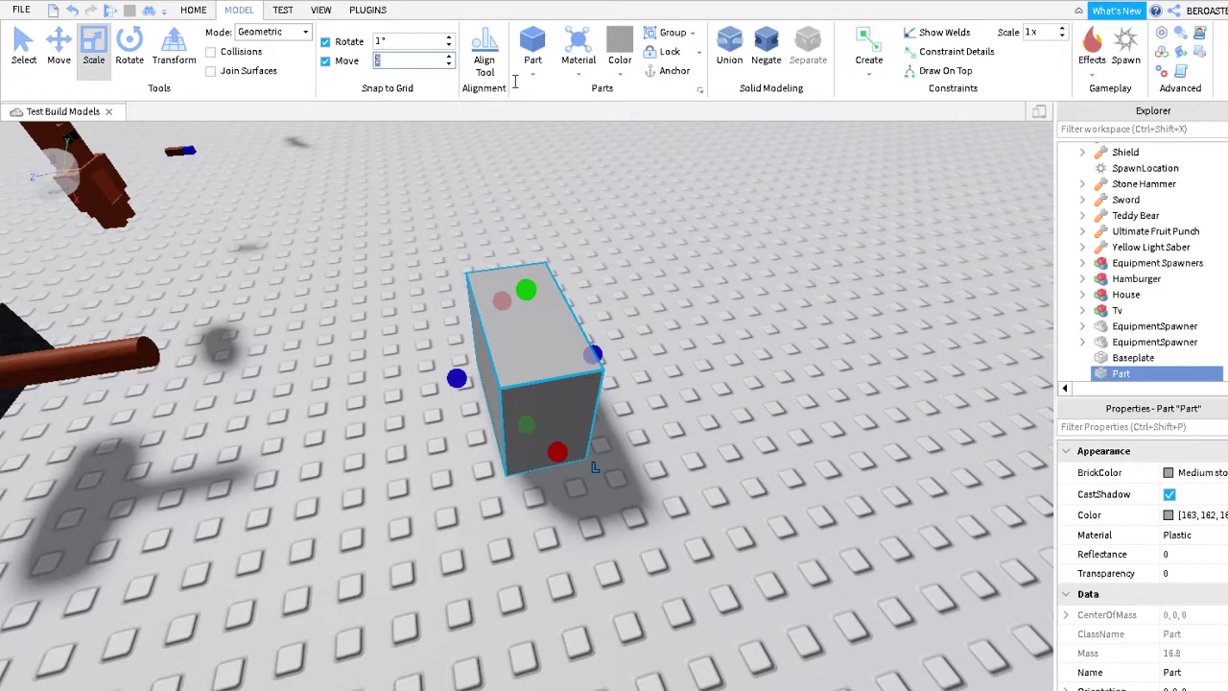
pyautogui.moveTo(580, 361); pyautogui.dragTo(526, 192)
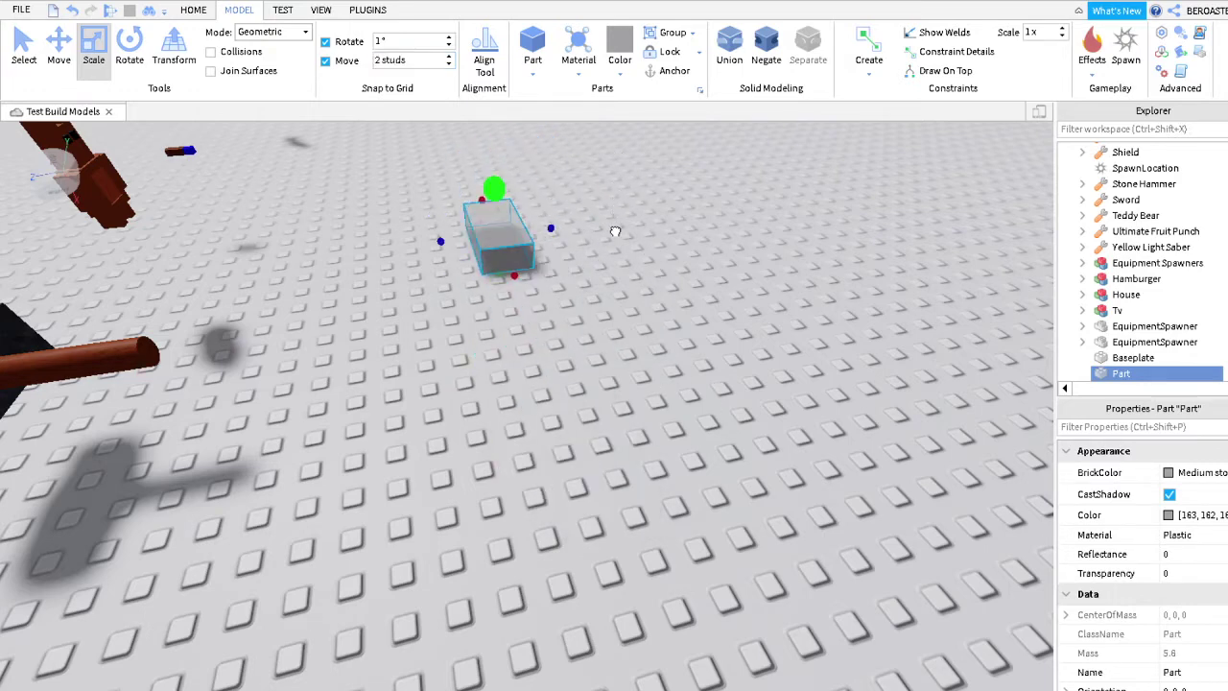
pyautogui.moveTo(612, 171); pyautogui.dragTo(612, 236)
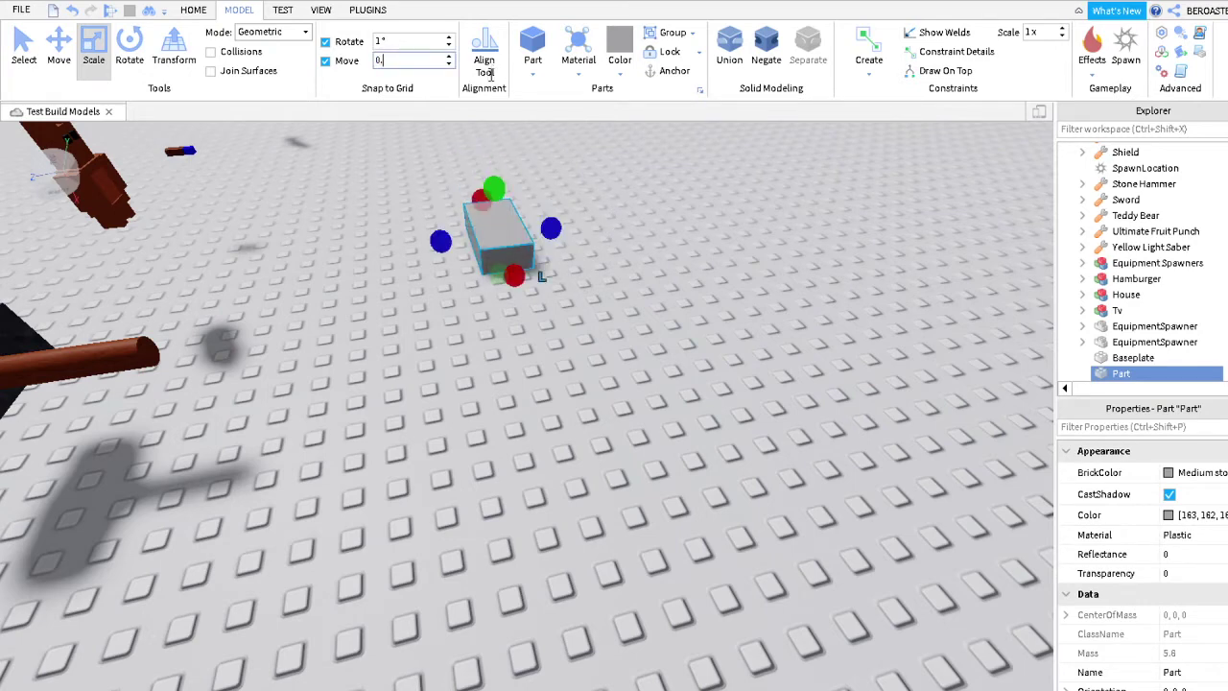
# Set the move snap to 0.05 studs, scale the test block in fine increments and delete it
pyautogui.moveTo(626, 199); pyautogui.dragTo(640, 488)
pyautogui.moveTo(627, 216); pyautogui.dragTo(619, 223, button='right')
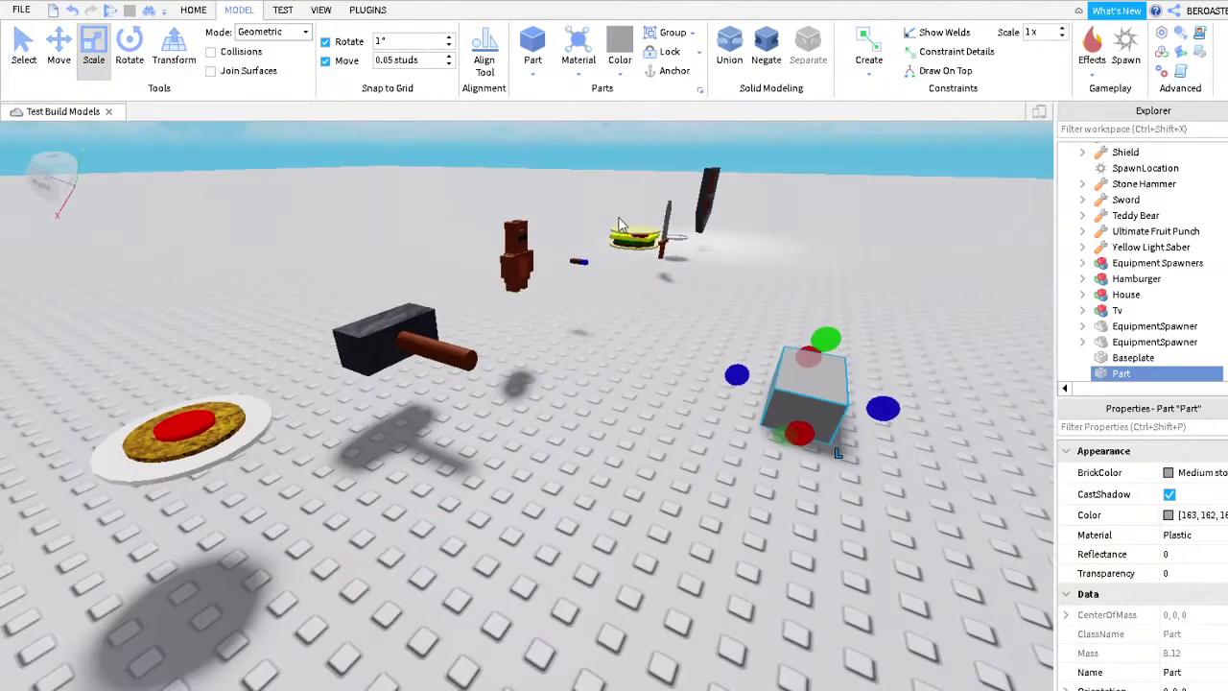
pyautogui.moveTo(738, 286); pyautogui.dragTo(834, 422, button='right')
pyautogui.press('Delete')
# Select the Empty Plate tool model and display the Rotate and Move handles on it
pyautogui.scroll(3, 936, 432)
pyautogui.moveTo(933, 427); pyautogui.dragTo(700, 521, button='right')
pyautogui.click(614, 423)
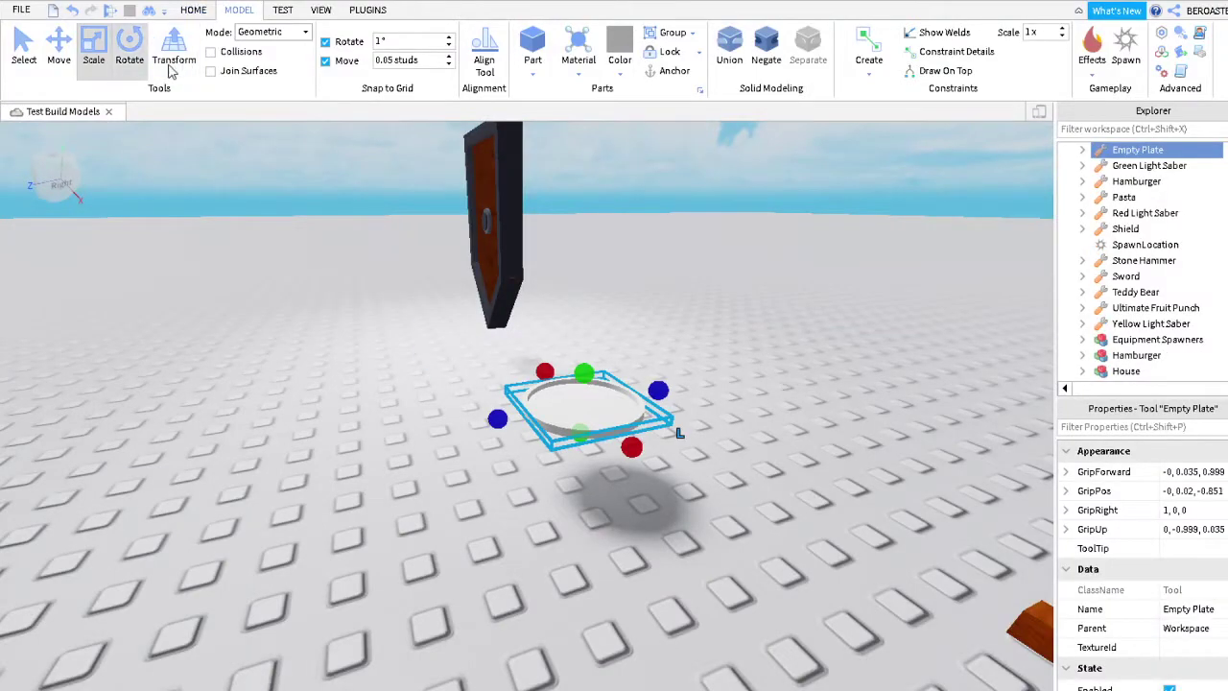
pyautogui.click(129, 48)
pyautogui.click(58, 48)
# Select the Sword tool model and rename it to Stone Sword
pyautogui.moveTo(719, 451); pyautogui.dragTo(537, 455, button='right')
pyautogui.scroll(5, 643, 500)
pyautogui.click(533, 449)
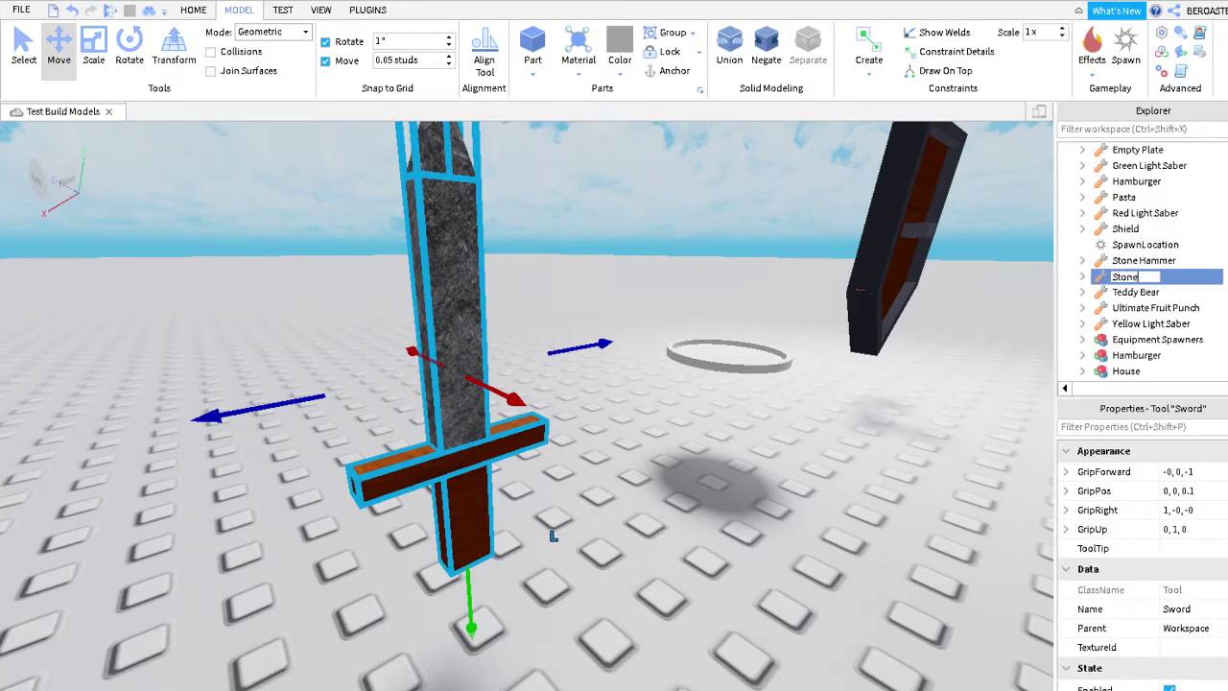
# Select the outdoor Hamburger tool model and rename it to Sandwich
pyautogui.moveTo(839, 341); pyautogui.dragTo(671, 345, button='right')
pyautogui.scroll(5, 671, 345)
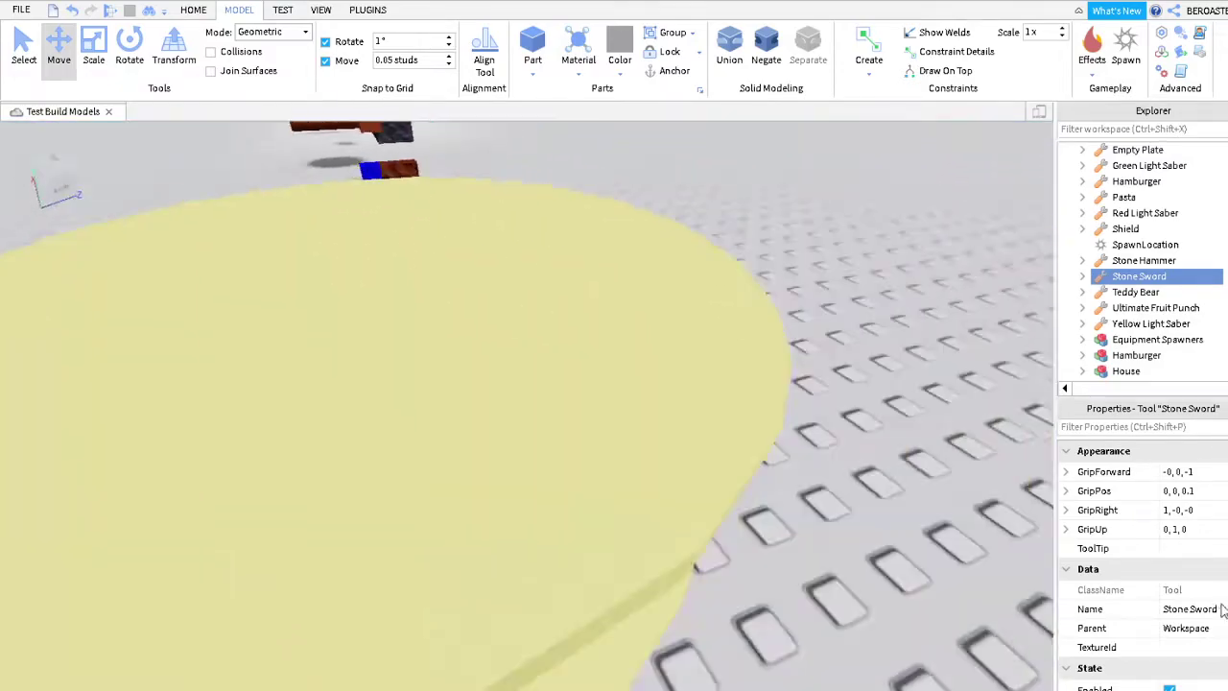
pyautogui.scroll(-5, 872, 458)
pyautogui.click(623, 413)
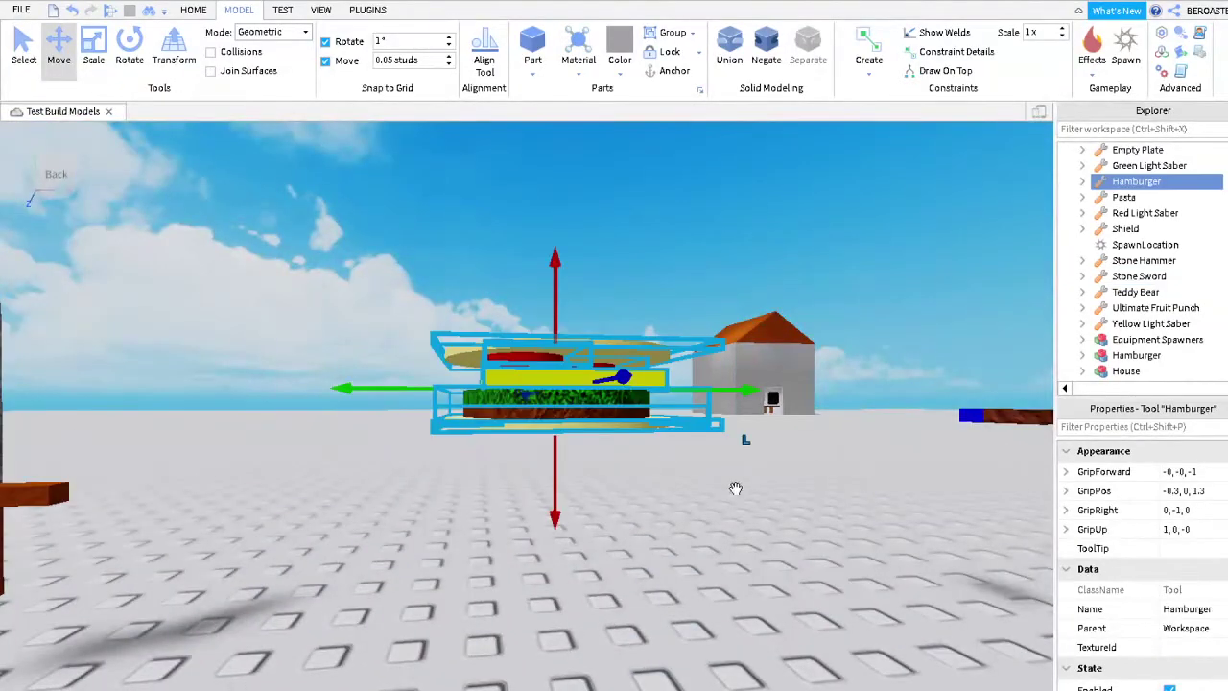
pyautogui.moveTo(981, 474); pyautogui.dragTo(981, 475, button='right')
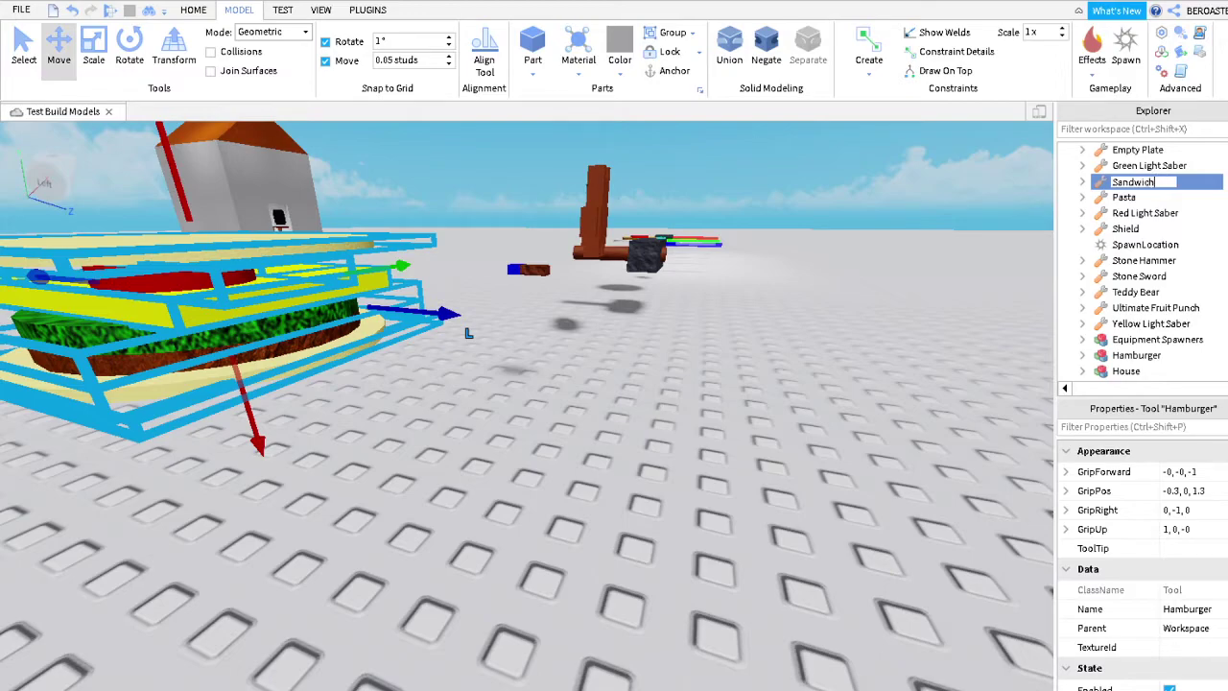
# Select the Chocolate Bar tool model and focus the view on it to inspect it
pyautogui.moveTo(1038, 257); pyautogui.dragTo(901, 237, button='right')
pyautogui.click(456, 233)
pyautogui.press('f')
pyautogui.moveTo(765, 318); pyautogui.dragTo(765, 320, button='right')
pyautogui.moveTo(764, 320); pyautogui.dragTo(763, 504, button='right')
pyautogui.press('w')
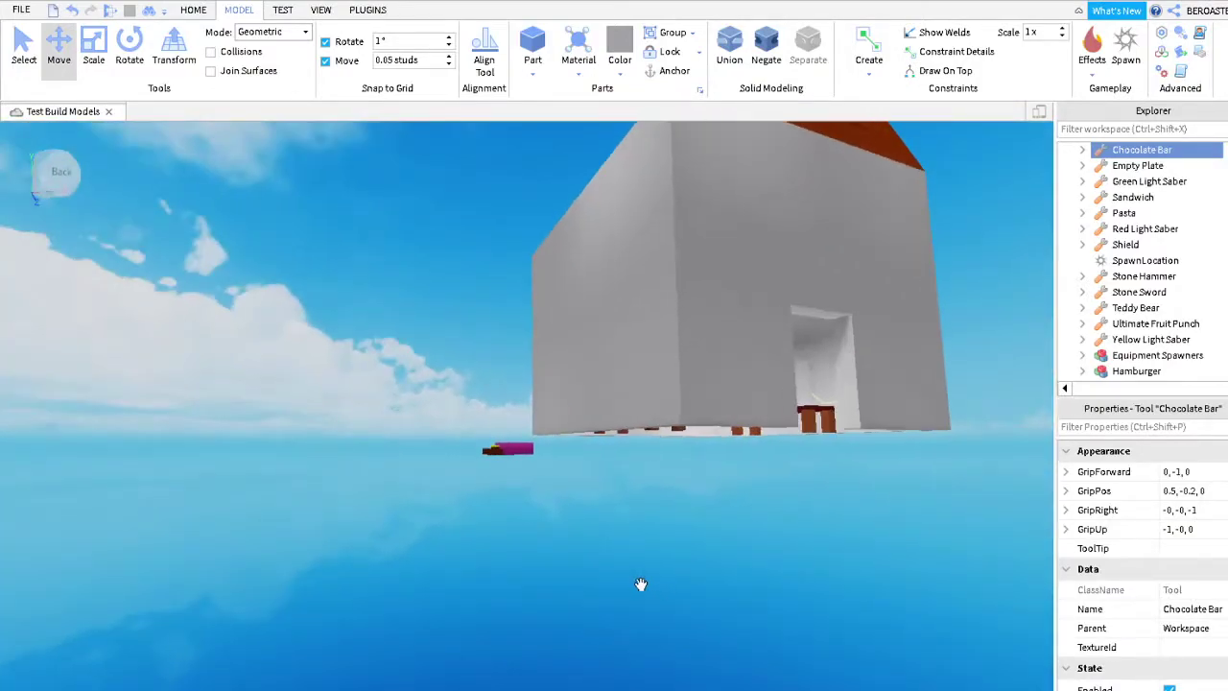
# Focus the view on the Hamburger model and look at its location inside the house
pyautogui.moveTo(831, 658); pyautogui.dragTo(831, 663, button='right')
pyautogui.moveTo(635, 344); pyautogui.dragTo(755, 344, button='right')
pyautogui.moveTo(714, 268); pyautogui.dragTo(859, 361, button='right')
pyautogui.press('f')
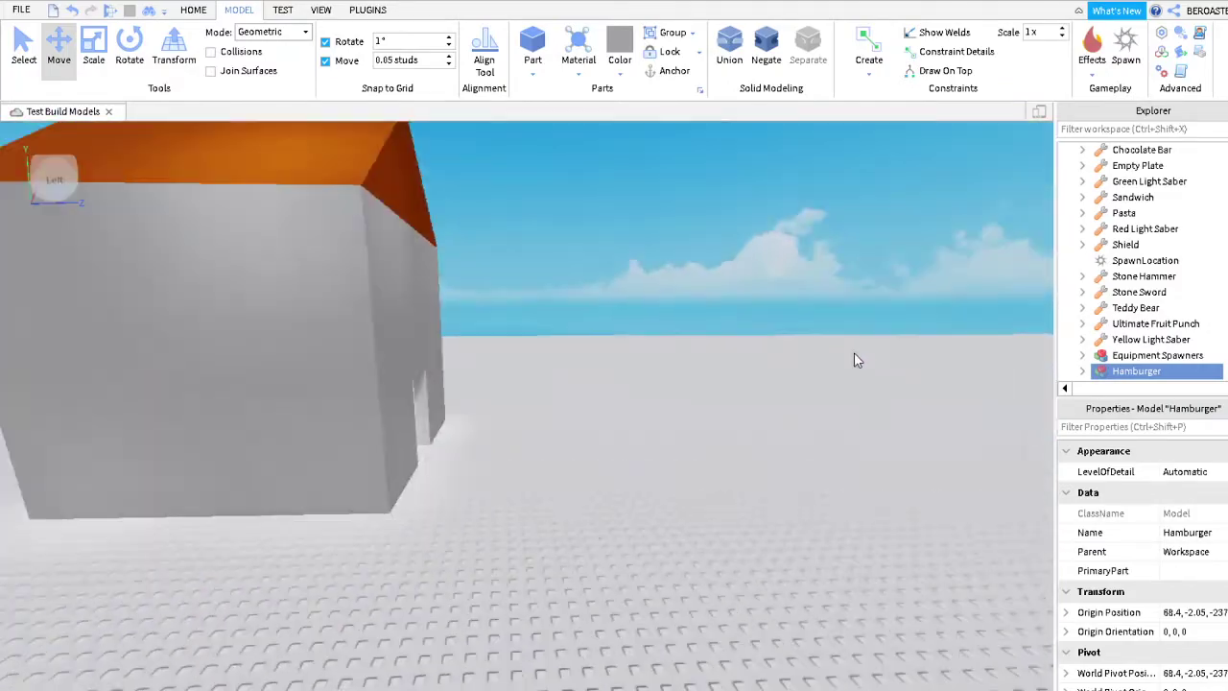
pyautogui.scroll(-5, 818, 362)
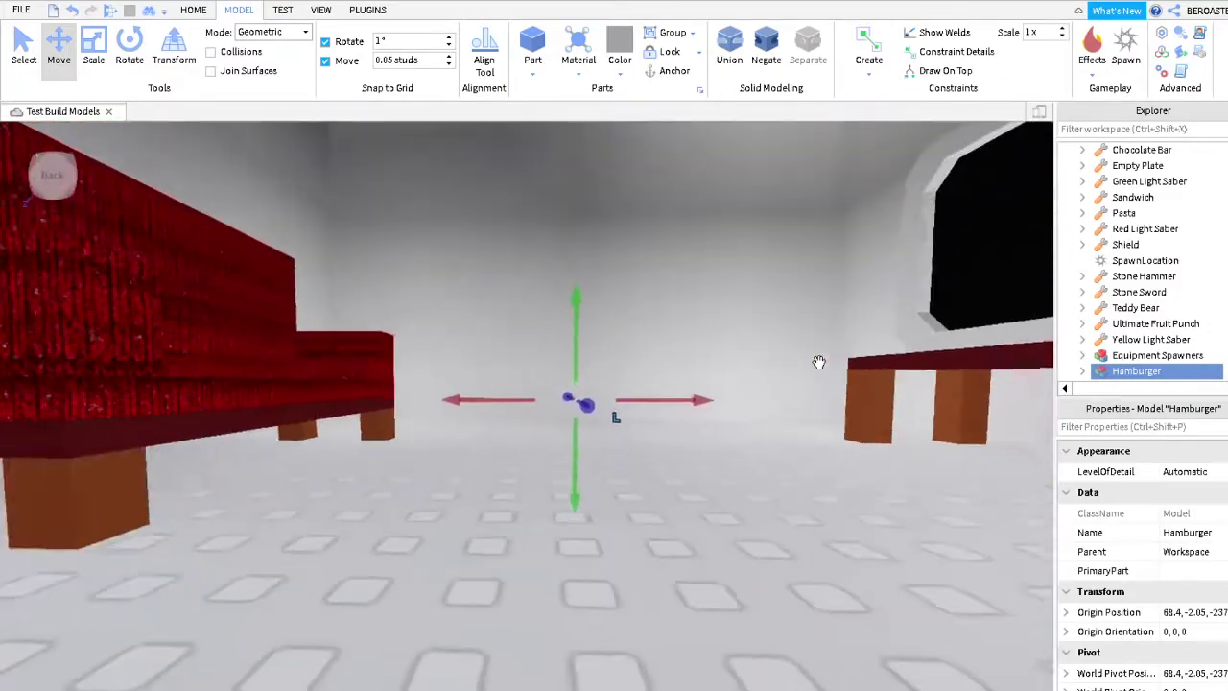
pyautogui.moveTo(818, 363); pyautogui.dragTo(859, 357, button='right')
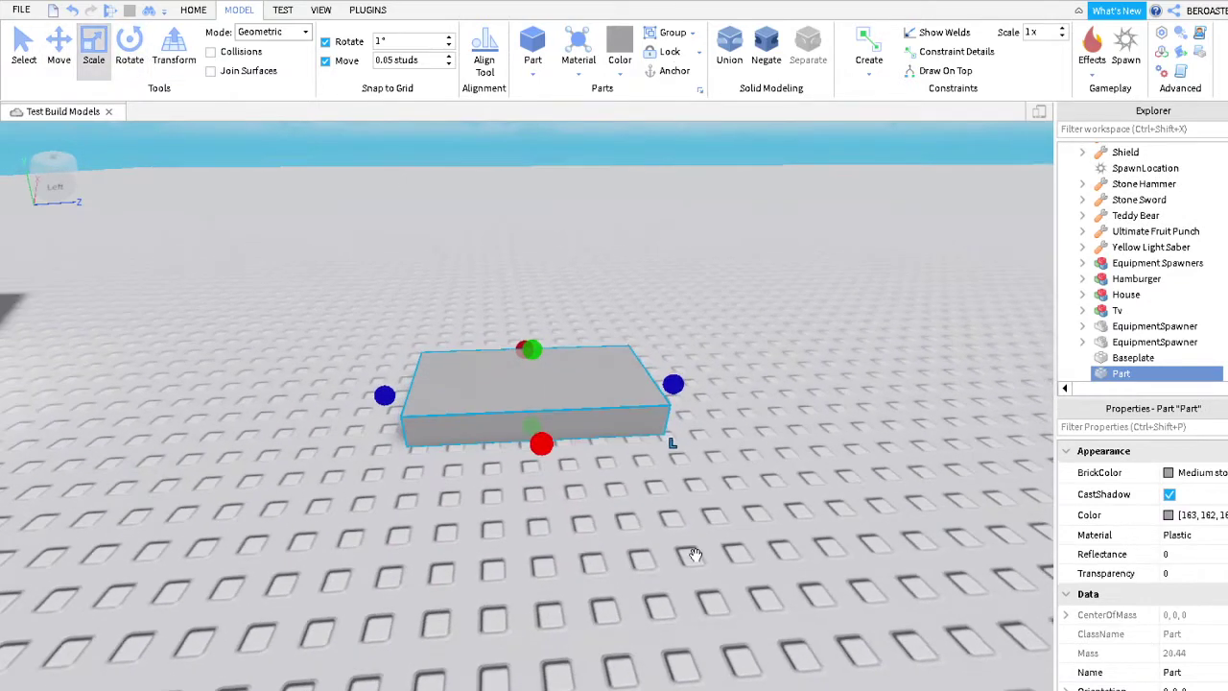
# Enlarge the footprint of the block part on the baseplate and stretch its height into a large box
pyautogui.moveTo(670, 499); pyautogui.dragTo(684, 449)
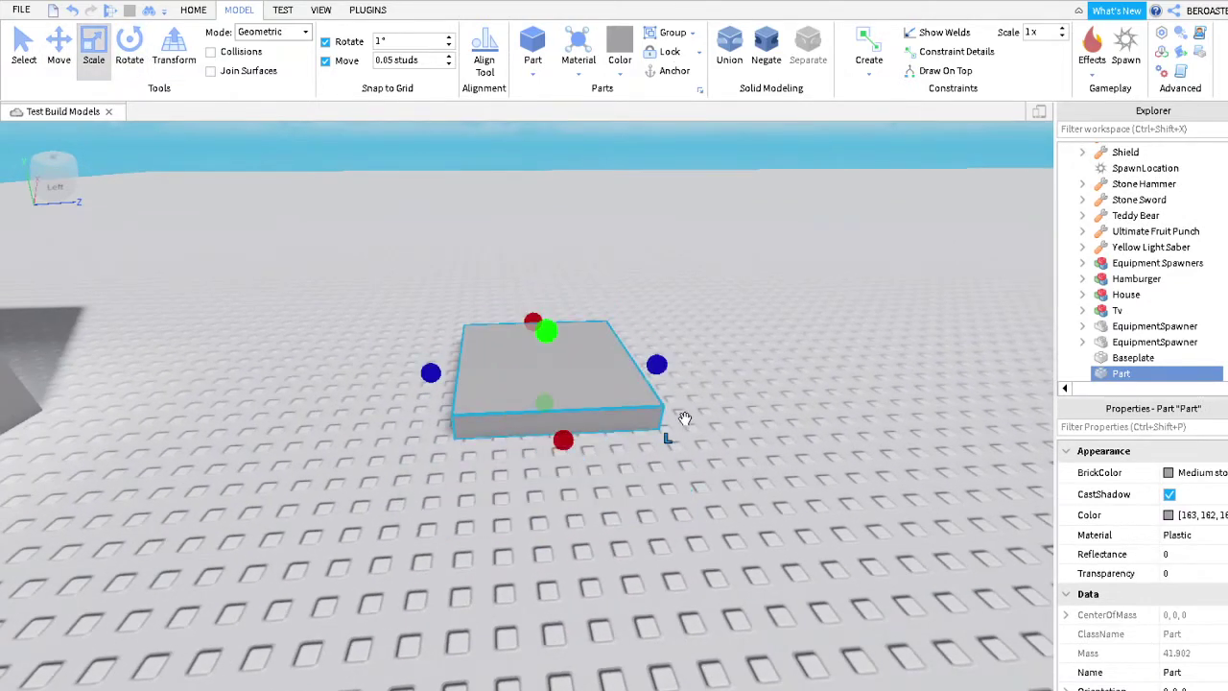
pyautogui.scroll(3, 569, 502)
pyautogui.moveTo(608, 383); pyautogui.dragTo(514, 161)
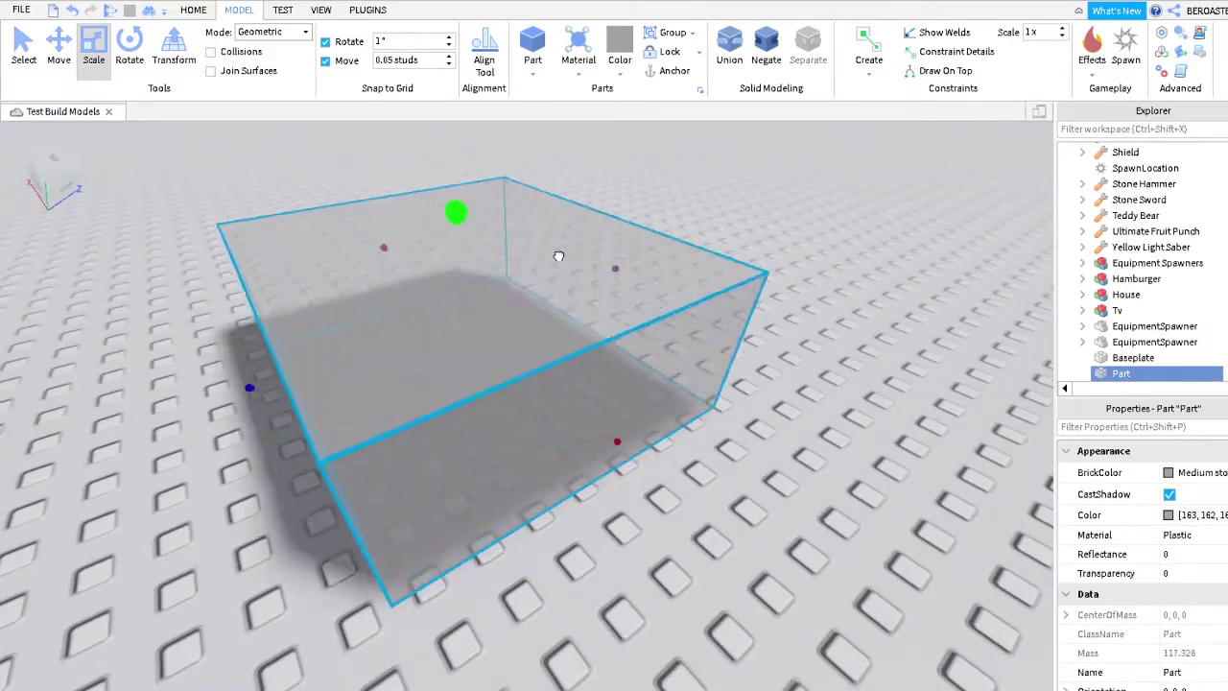
pyautogui.scroll(-2, 558, 256)
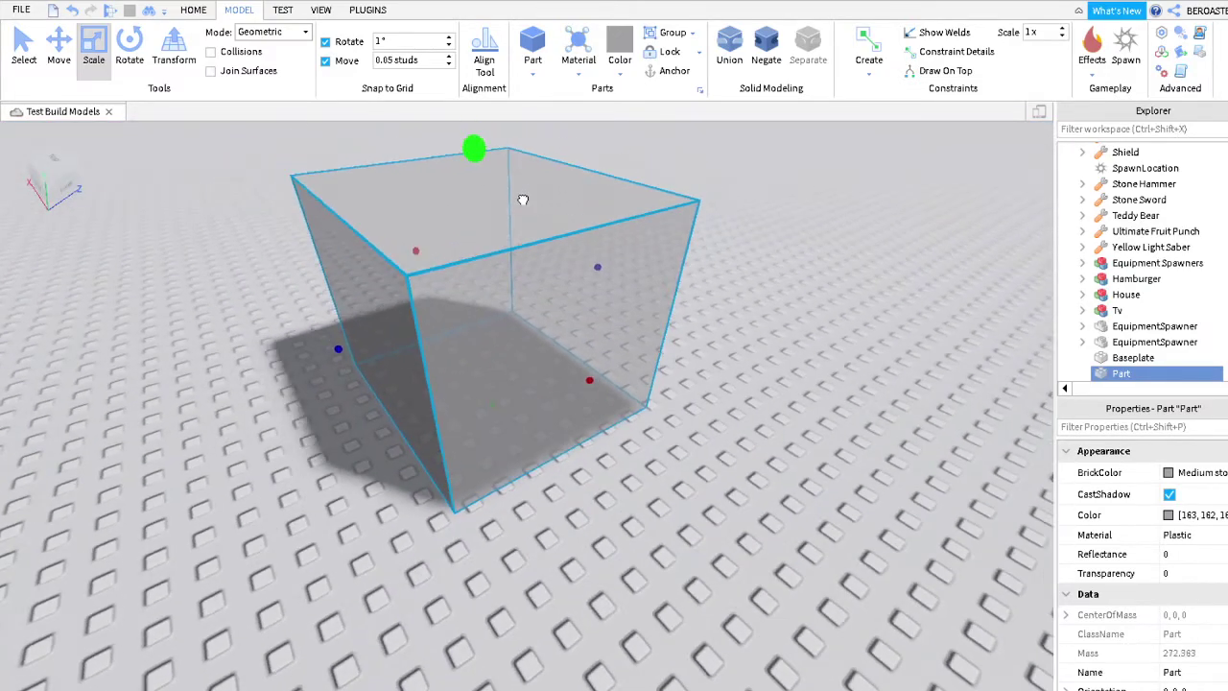
pyautogui.moveTo(527, 161); pyautogui.dragTo(641, 422, button='right')
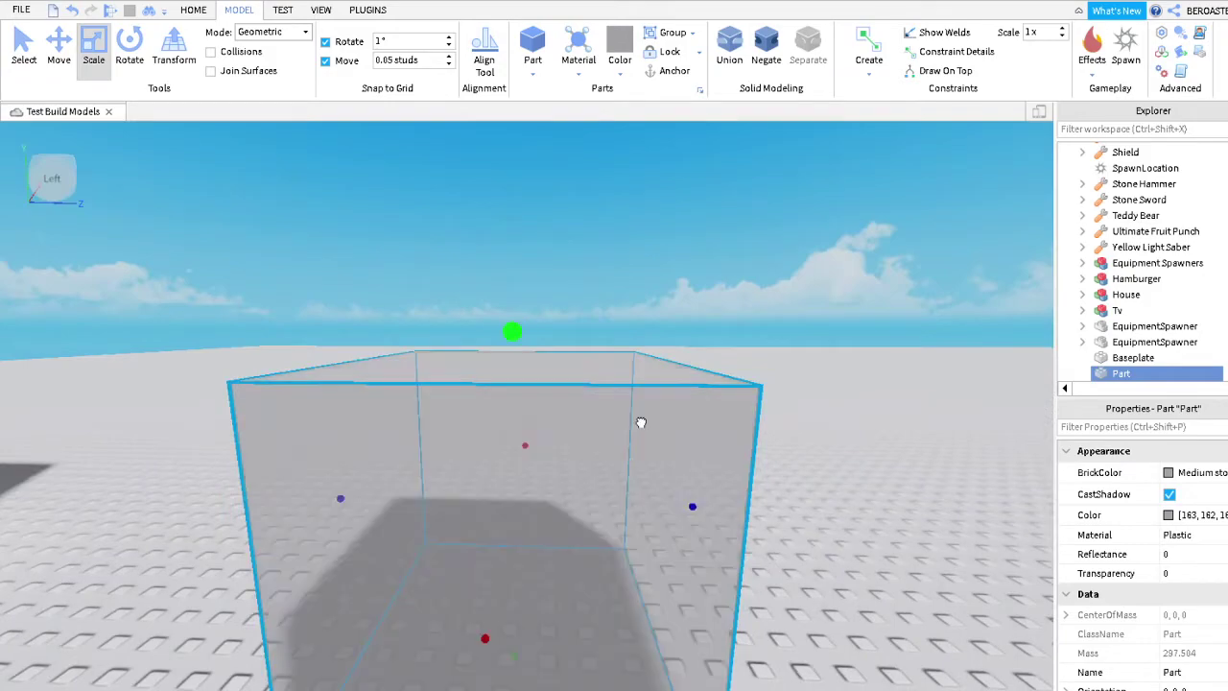
# Scale the box down to 4 × 4.15 × 4.15 studs, checking its Size property
pyautogui.moveTo(641, 459); pyautogui.dragTo(664, 576)
pyautogui.moveTo(664, 576); pyautogui.dragTo(646, 521, button='right')
pyautogui.moveTo(647, 521); pyautogui.dragTo(477, 518)
pyautogui.moveTo(476, 518); pyautogui.dragTo(406, 422, button='right')
pyautogui.moveTo(407, 422); pyautogui.dragTo(373, 445)
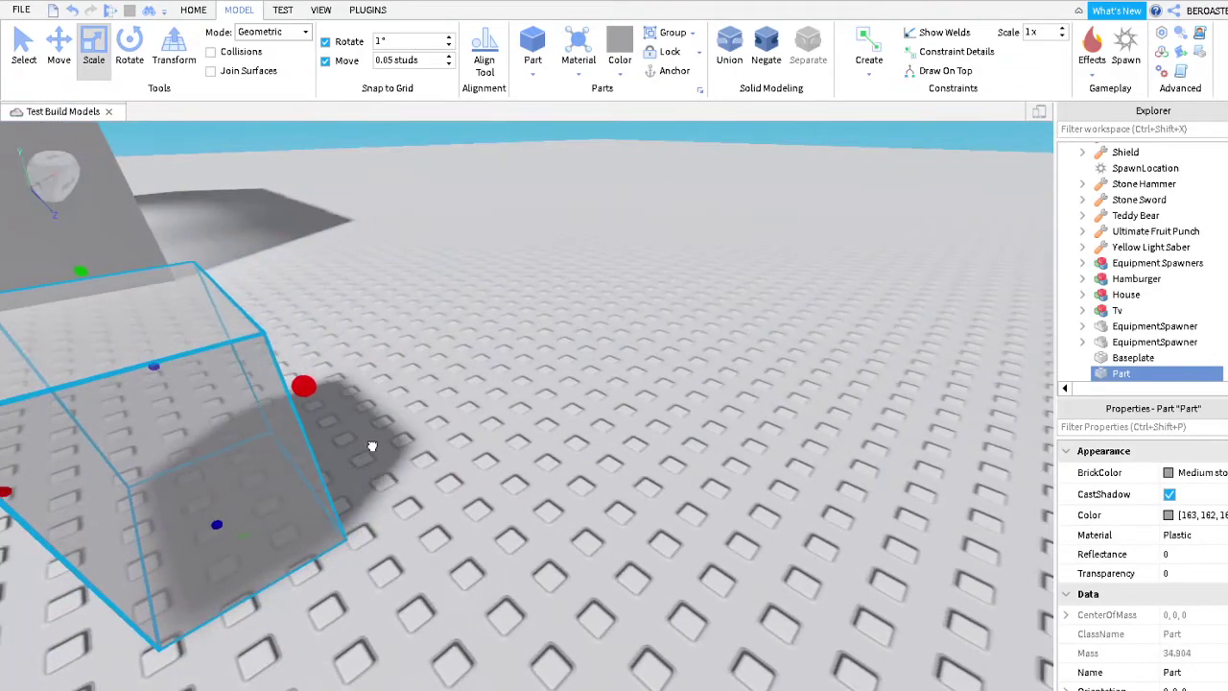
pyautogui.moveTo(455, 448); pyautogui.dragTo(458, 448)
pyautogui.moveTo(458, 448); pyautogui.dragTo(466, 447, button='right')
pyautogui.scroll(-10, 1167, 613)
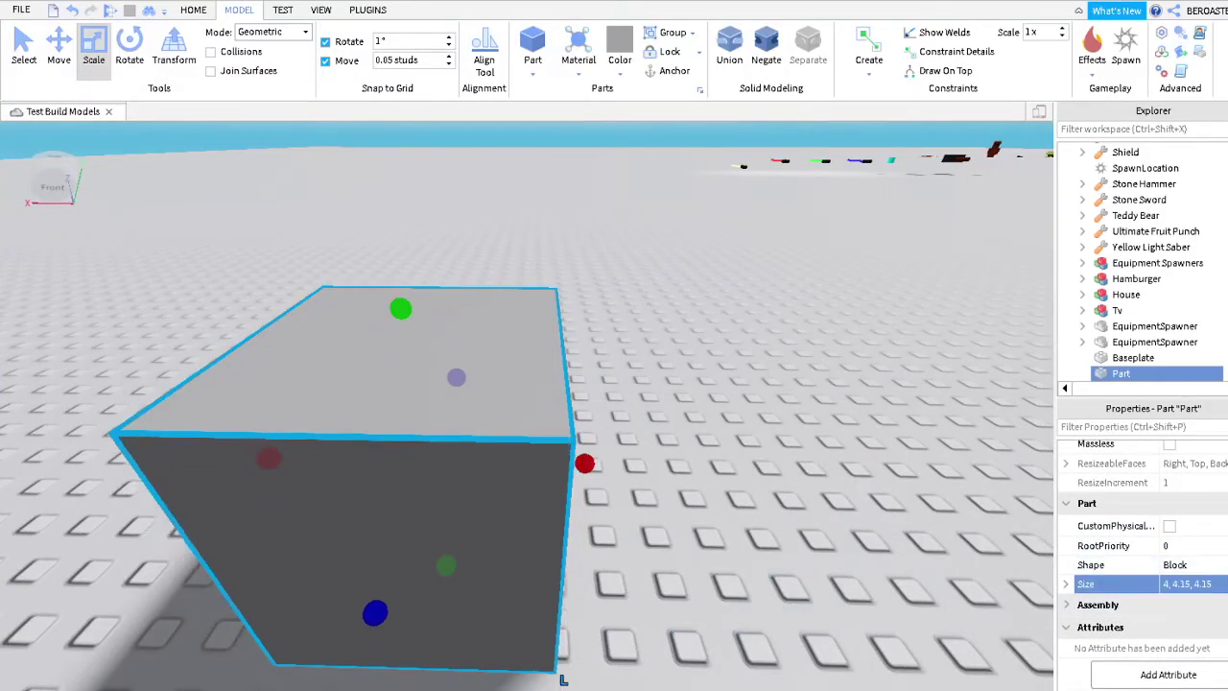
# Duplicate the cube-like block and place the copy directly against one of its sides
pyautogui.moveTo(932, 479); pyautogui.dragTo(935, 473, button='right')
pyautogui.scroll(-5, 842, 513)
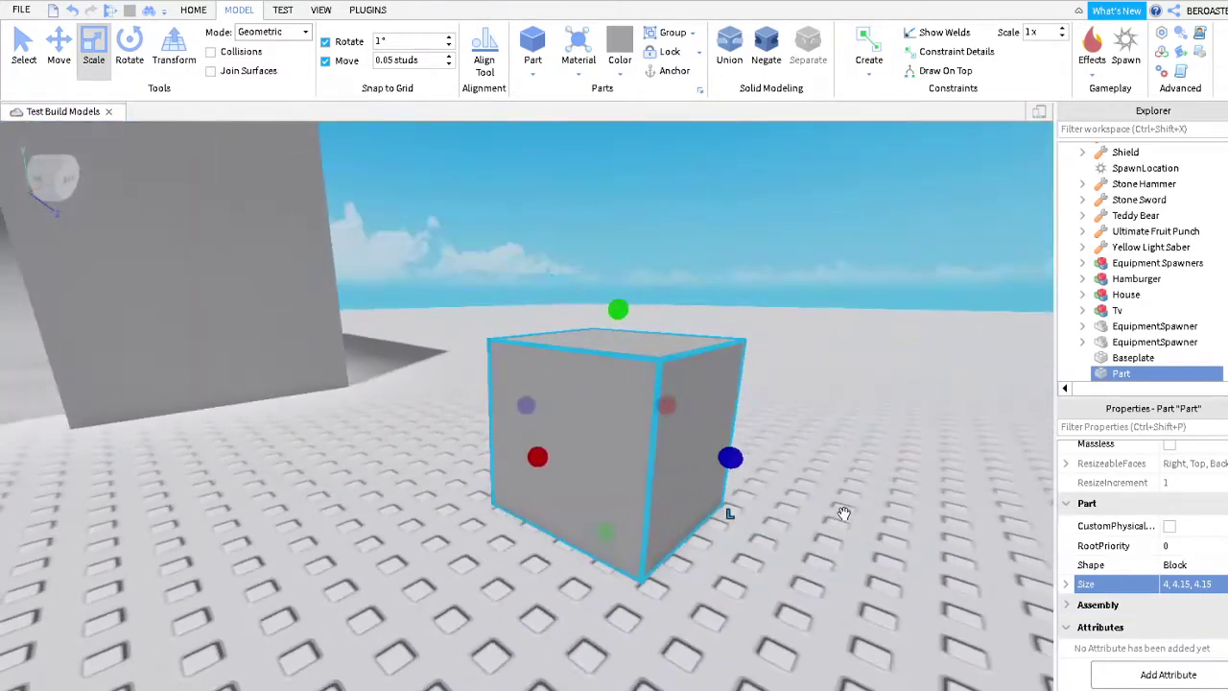
pyautogui.moveTo(751, 508); pyautogui.dragTo(751, 508, button='right')
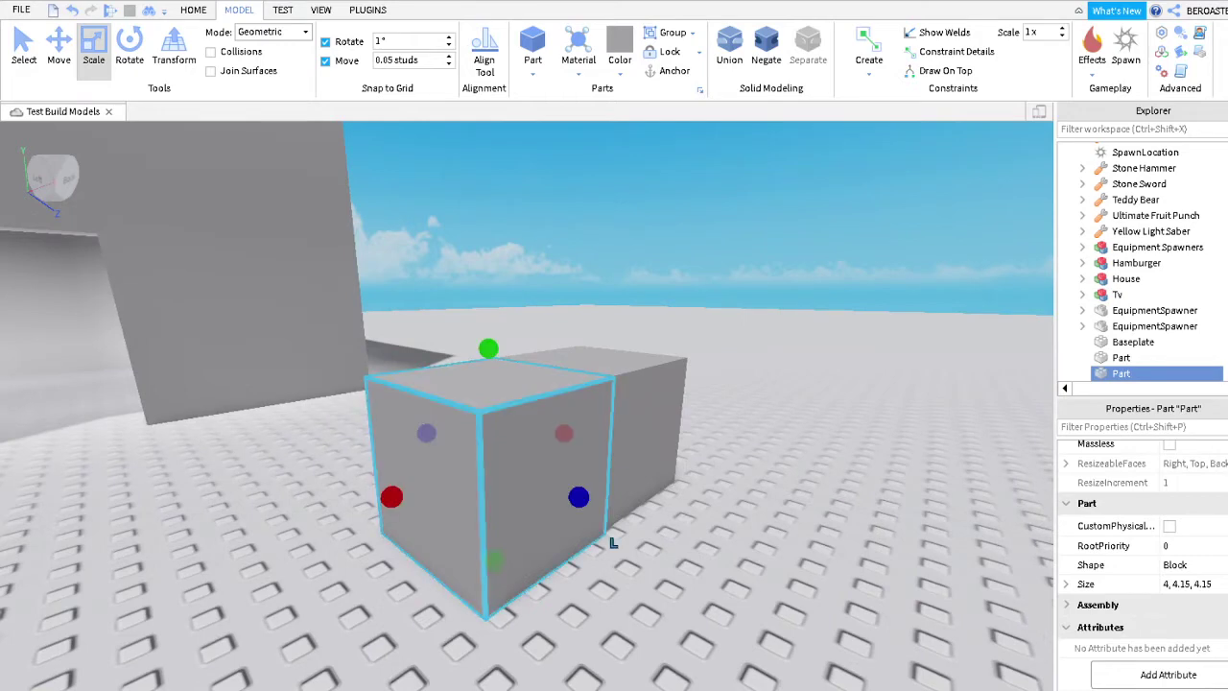
pyautogui.moveTo(612, 543); pyautogui.dragTo(612, 543, button='right')
# Scale the duplicate to 7.3 × 2.8 × 3.4 studs so that it extends into the original block
pyautogui.moveTo(682, 519); pyautogui.dragTo(703, 444, button='right')
pyautogui.moveTo(670, 381); pyautogui.dragTo(666, 341)
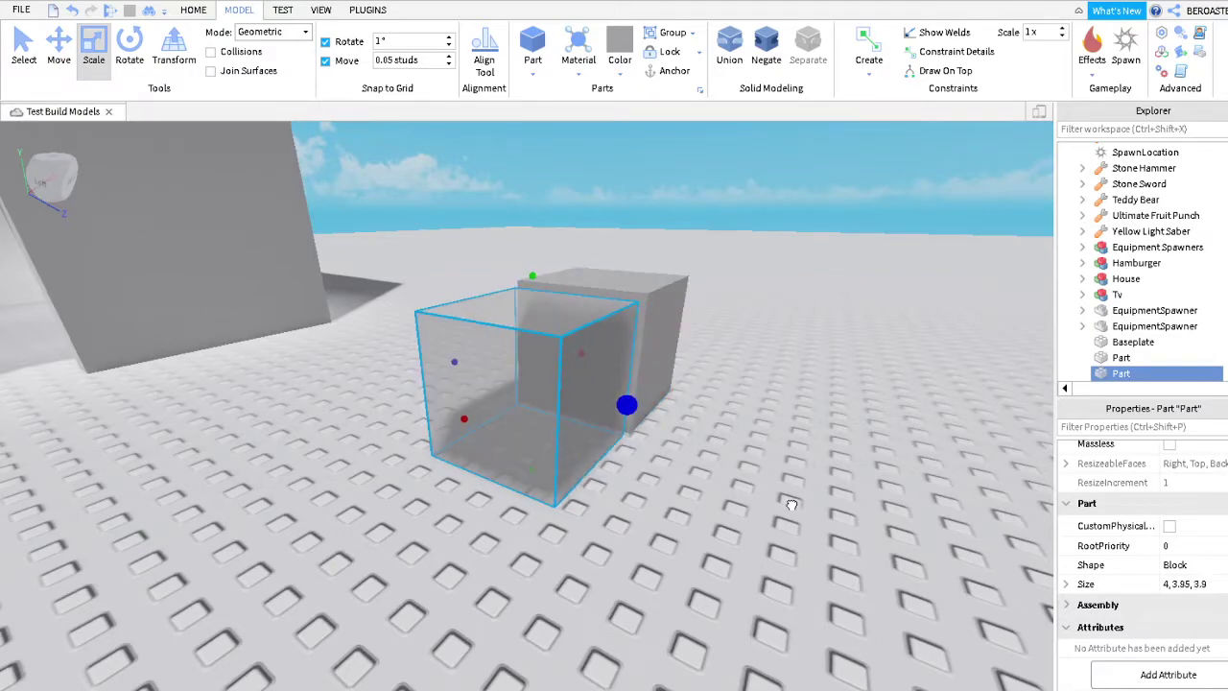
pyautogui.moveTo(662, 375); pyautogui.dragTo(664, 382)
pyautogui.moveTo(664, 382); pyautogui.dragTo(731, 394, button='right')
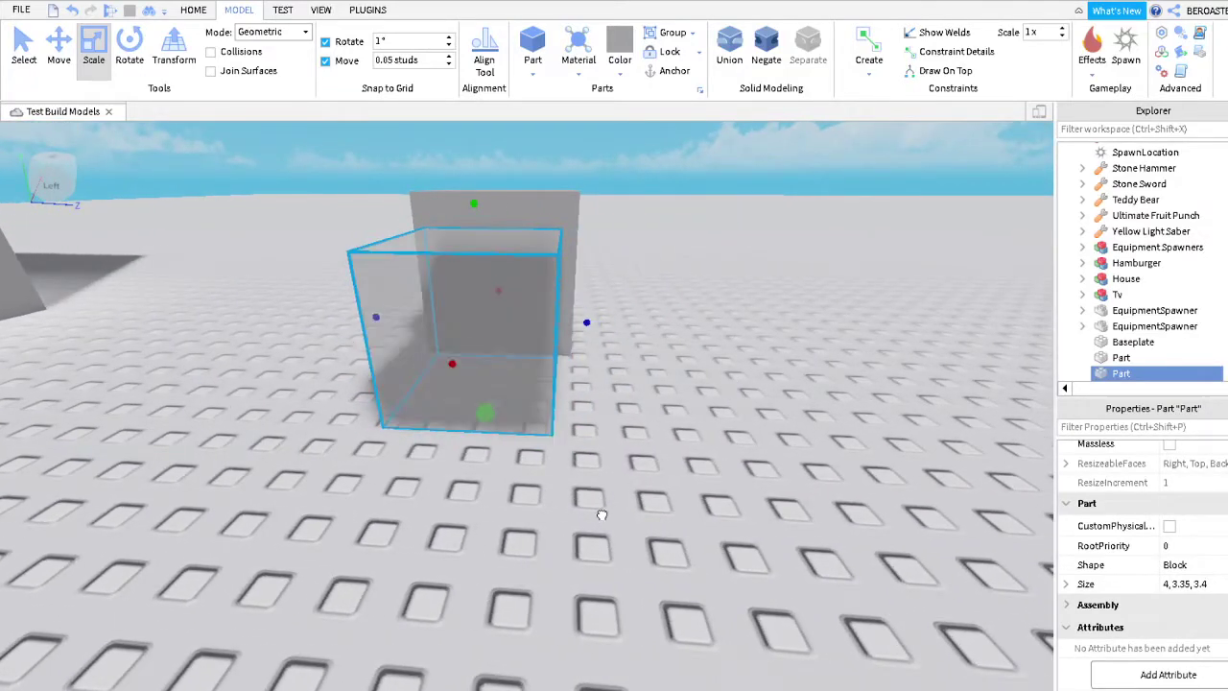
pyautogui.moveTo(605, 489); pyautogui.dragTo(797, 549, button='right')
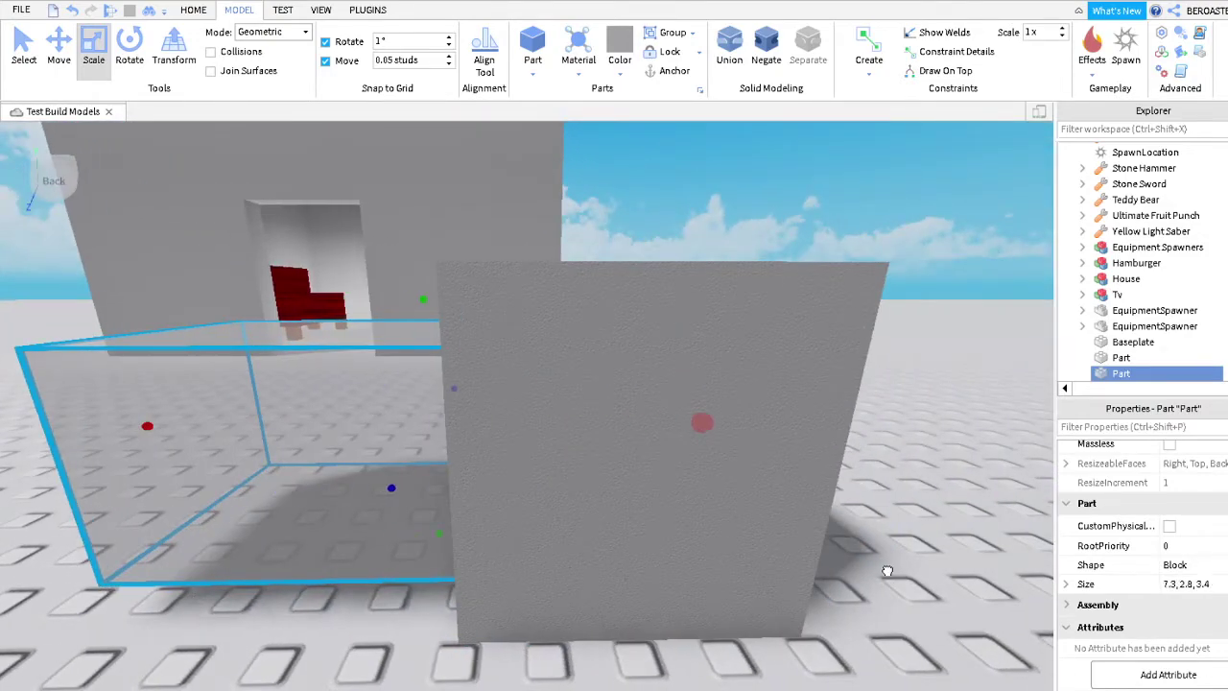
pyautogui.scroll(5, 918, 579)
pyautogui.scroll(-5, 918, 580)
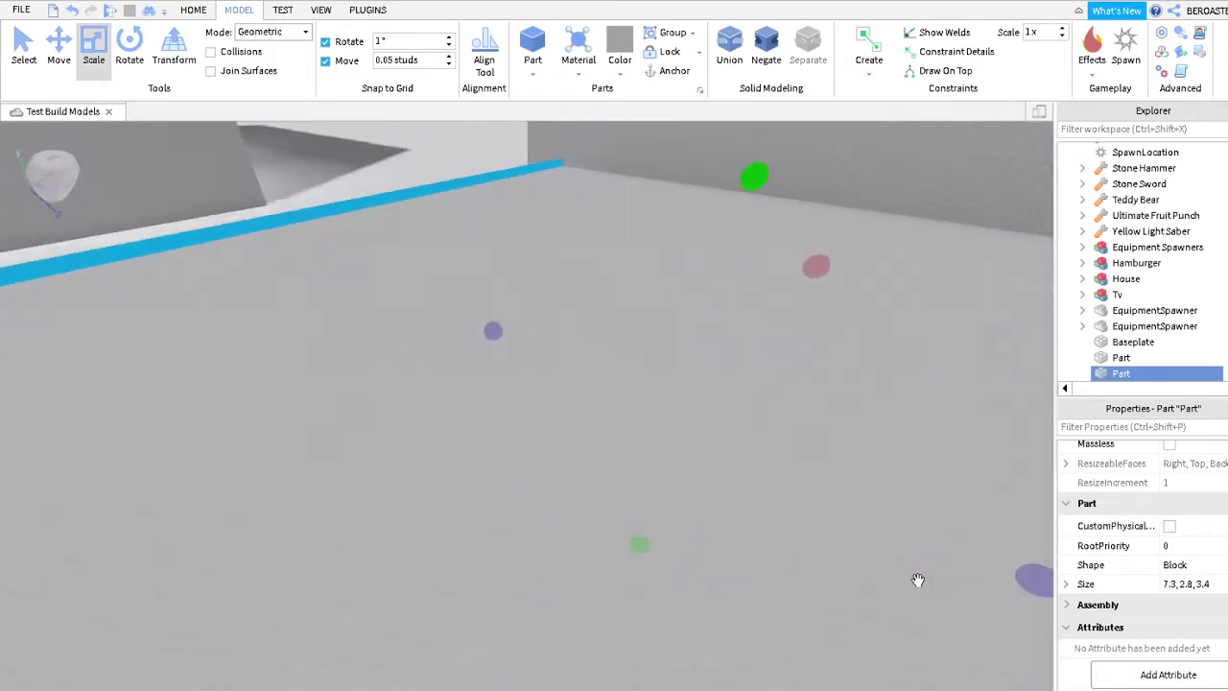
pyautogui.scroll(-5, 918, 580)
pyautogui.moveTo(918, 581); pyautogui.dragTo(876, 419, button='right')
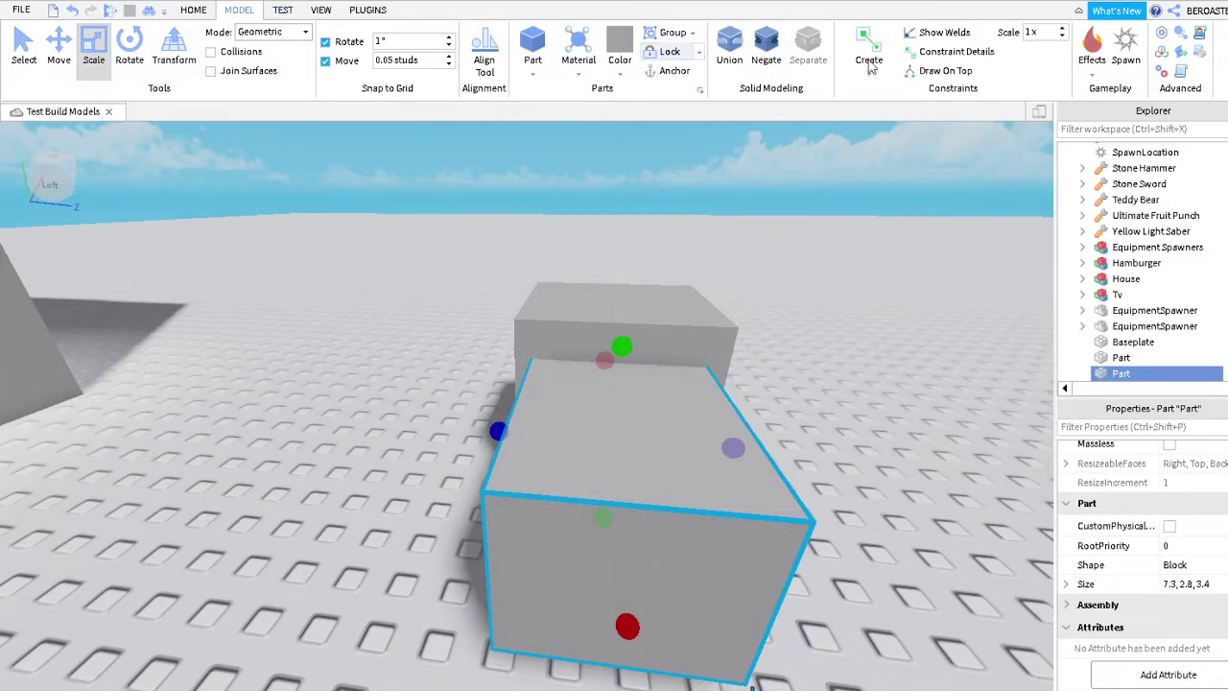
# Negate the long duplicate and union it with the original block to cut a hollow opening
pyautogui.click(766, 52)
pyautogui.click(662, 317)
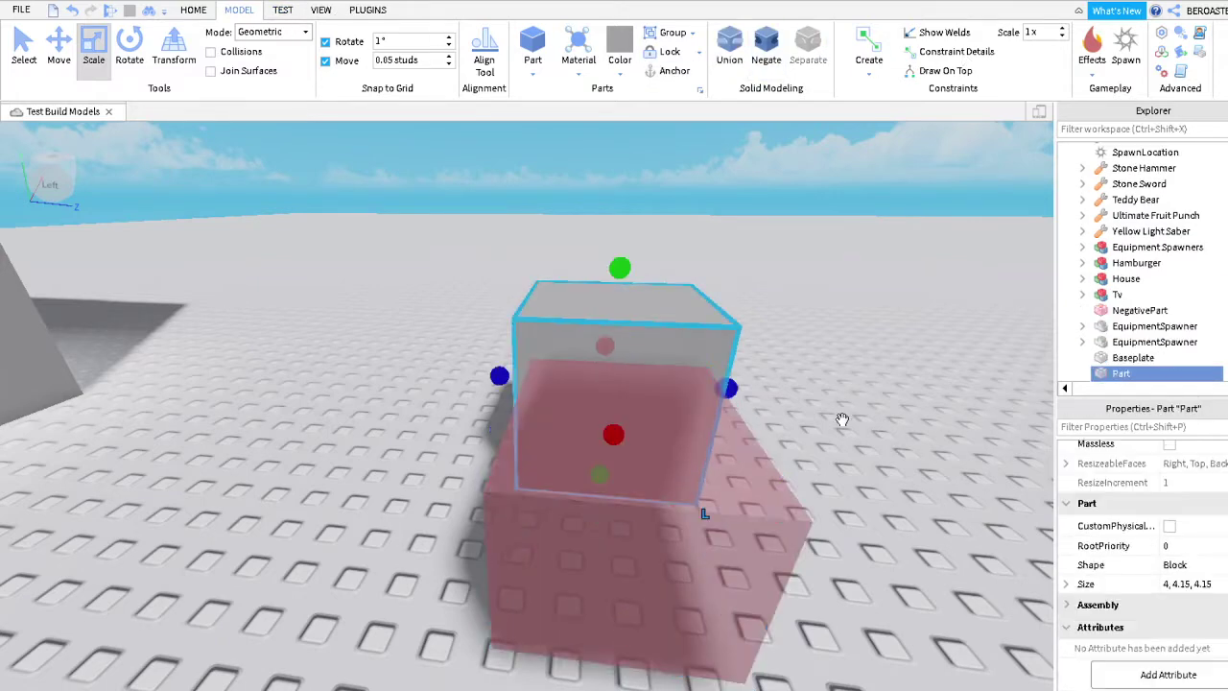
pyautogui.keyDown('ctrl'); pyautogui.click(823, 518); pyautogui.keyUp('ctrl')
pyautogui.hotkey('ctrl', 'shift', 'g')
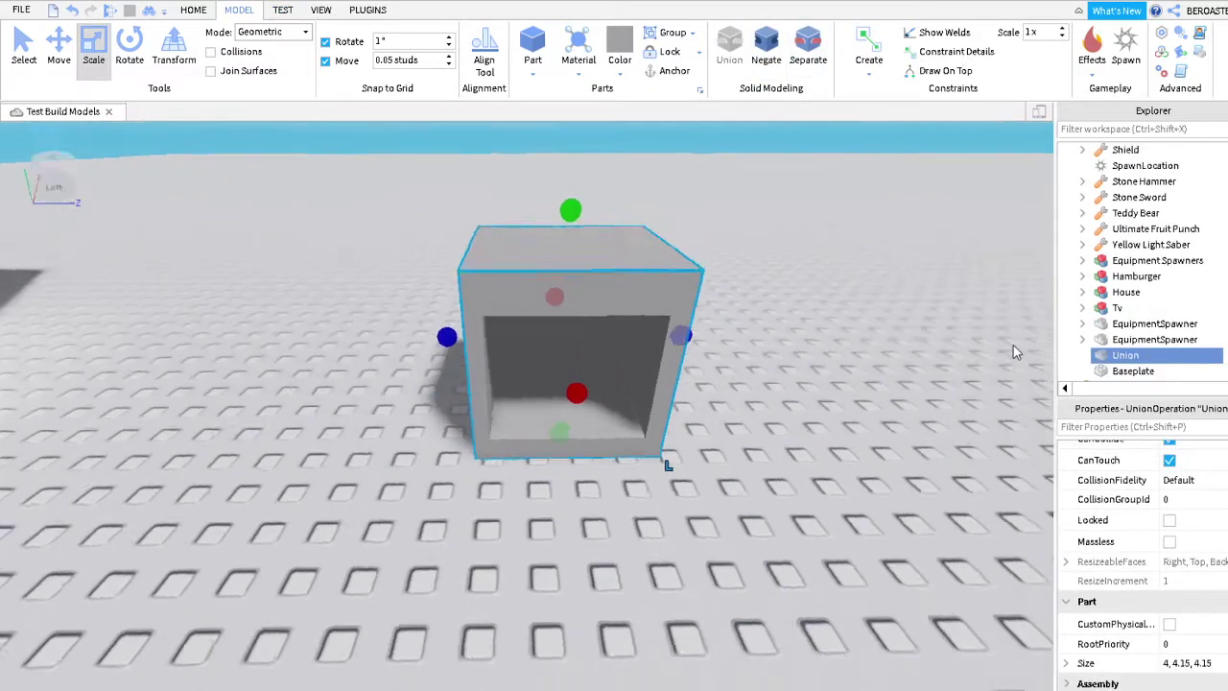
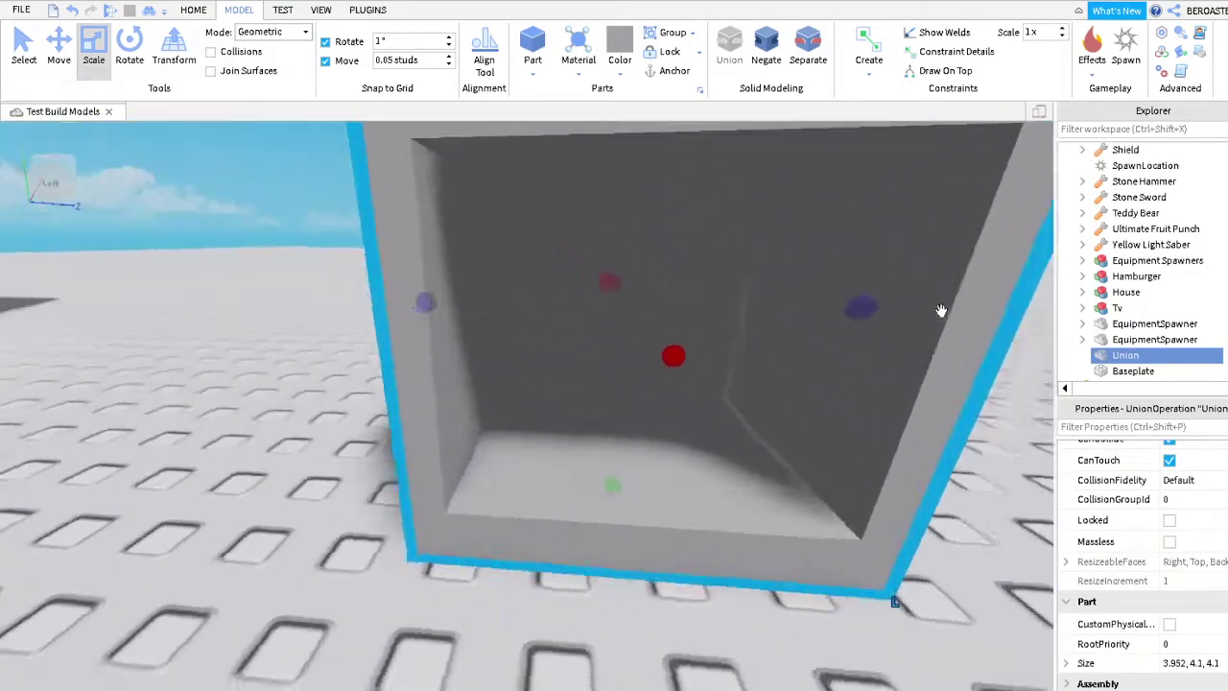
# Insert a new block part beside the hollow union and set its BrickColor to Black
pyautogui.scroll(5, 940, 309)
pyautogui.scroll(-8, 940, 310)
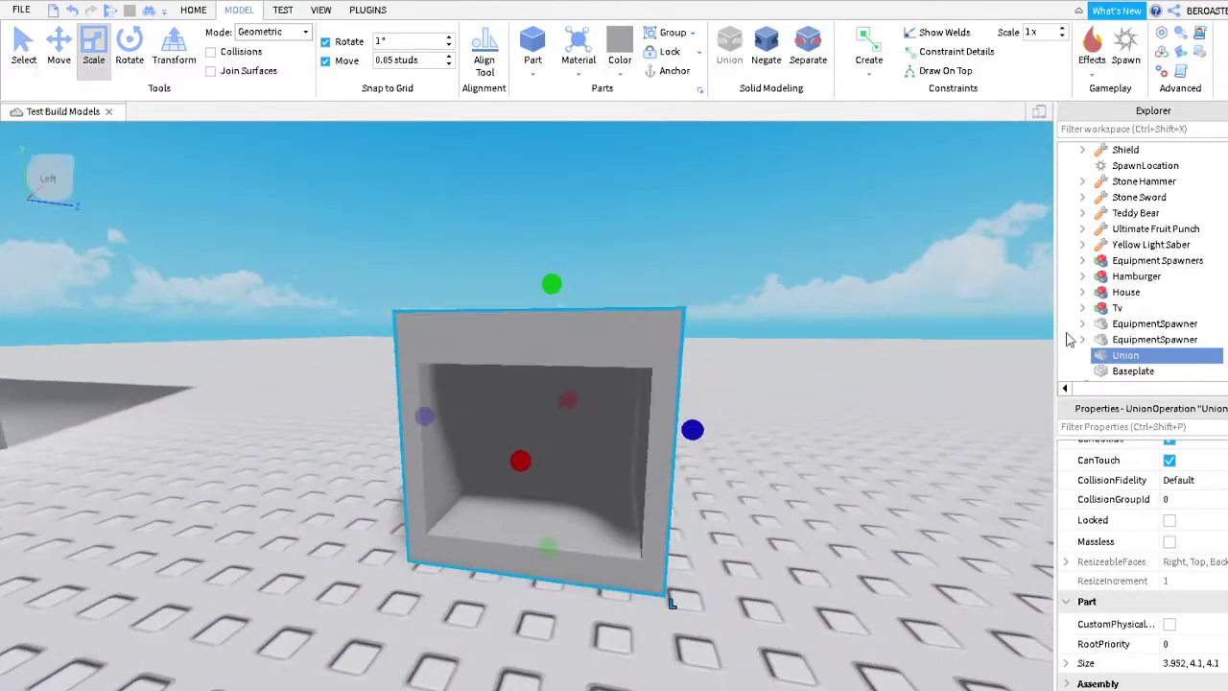
pyautogui.press('w')
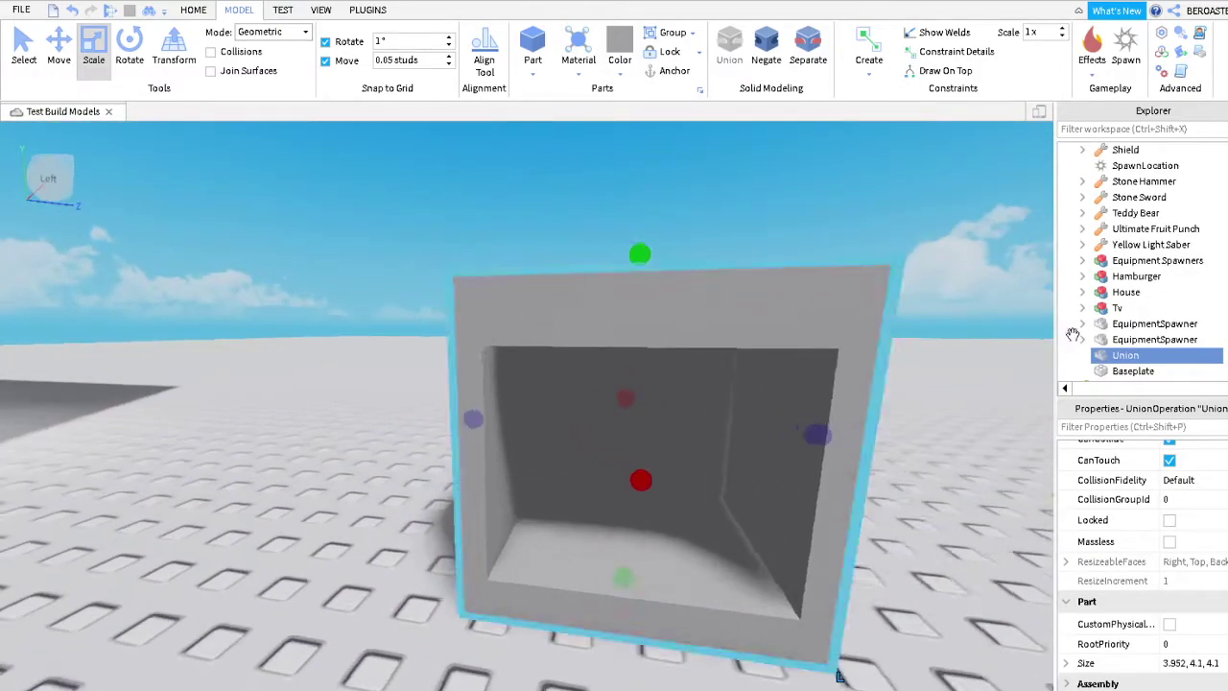
pyautogui.press('s')
pyautogui.press('w')
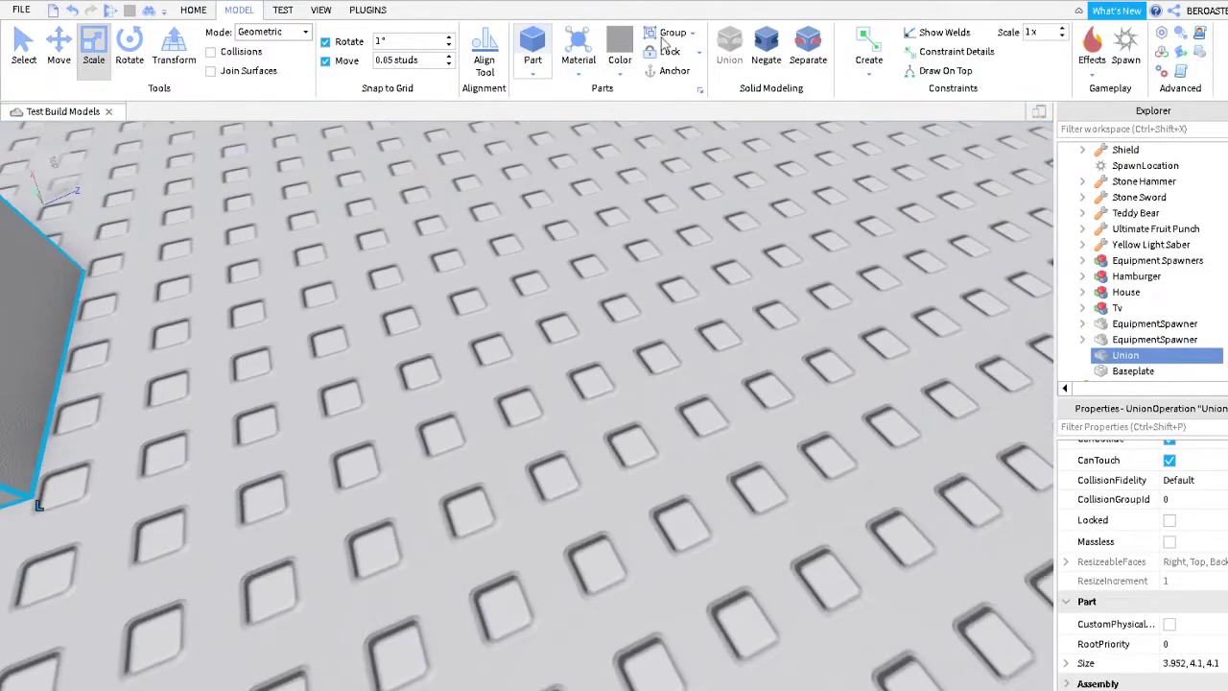
pyautogui.click(532, 43)
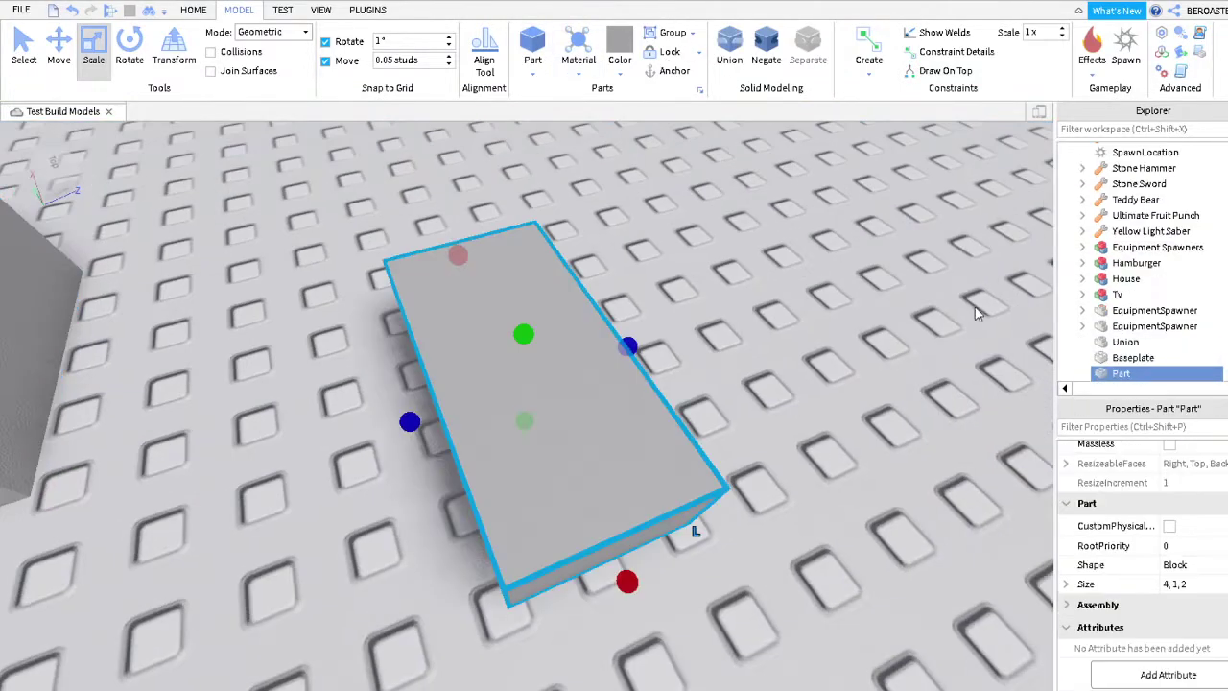
pyautogui.scroll(10, 1141, 537)
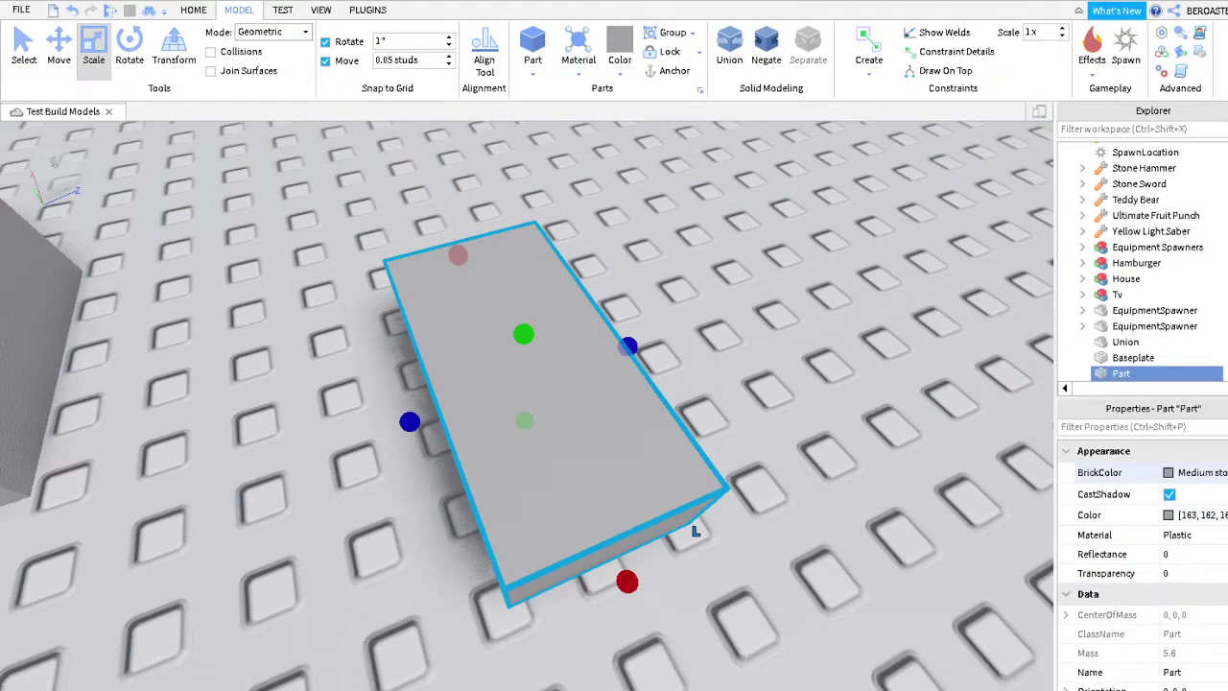
pyautogui.click(1194, 472)
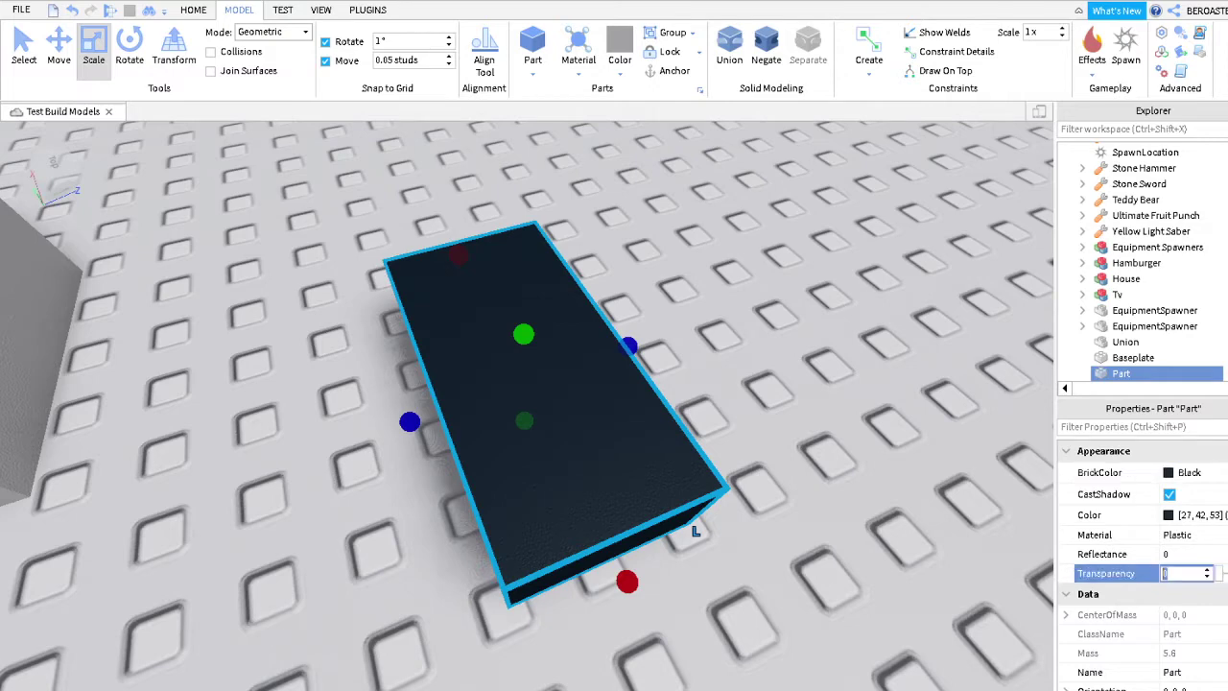
# Try Transparency values of 0.5, 0.2 and 0.1 on the black part
pyautogui.write('.5')
pyautogui.press('Return')
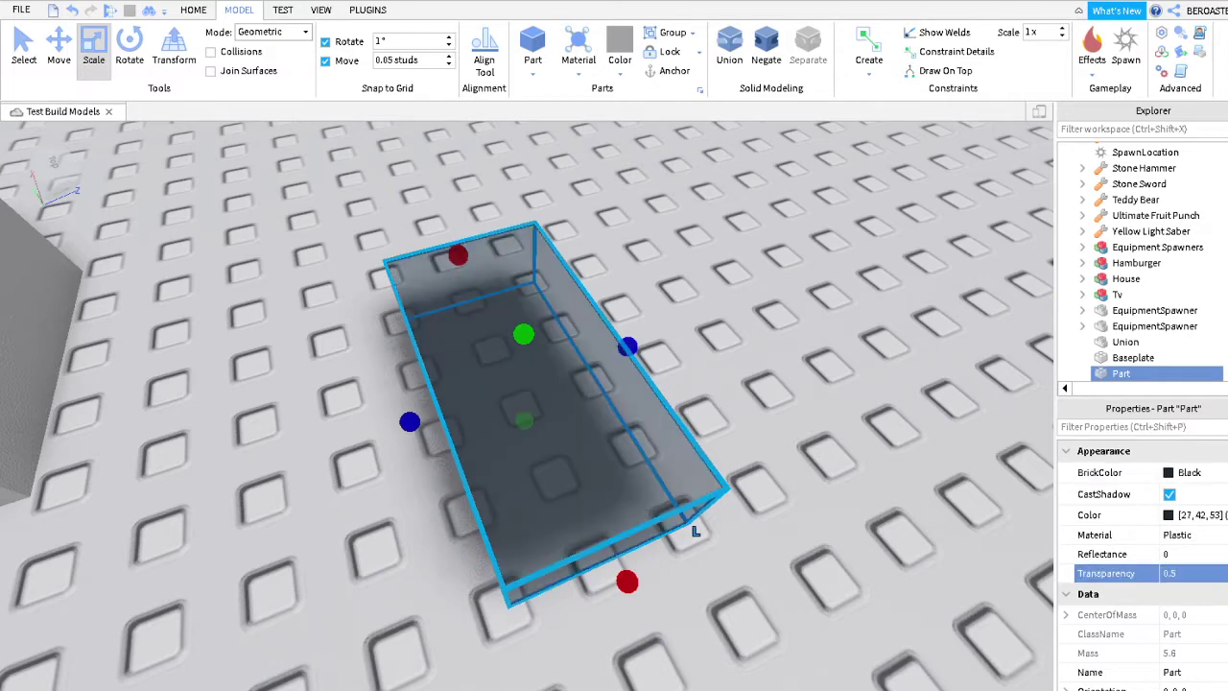
pyautogui.write('0.2')
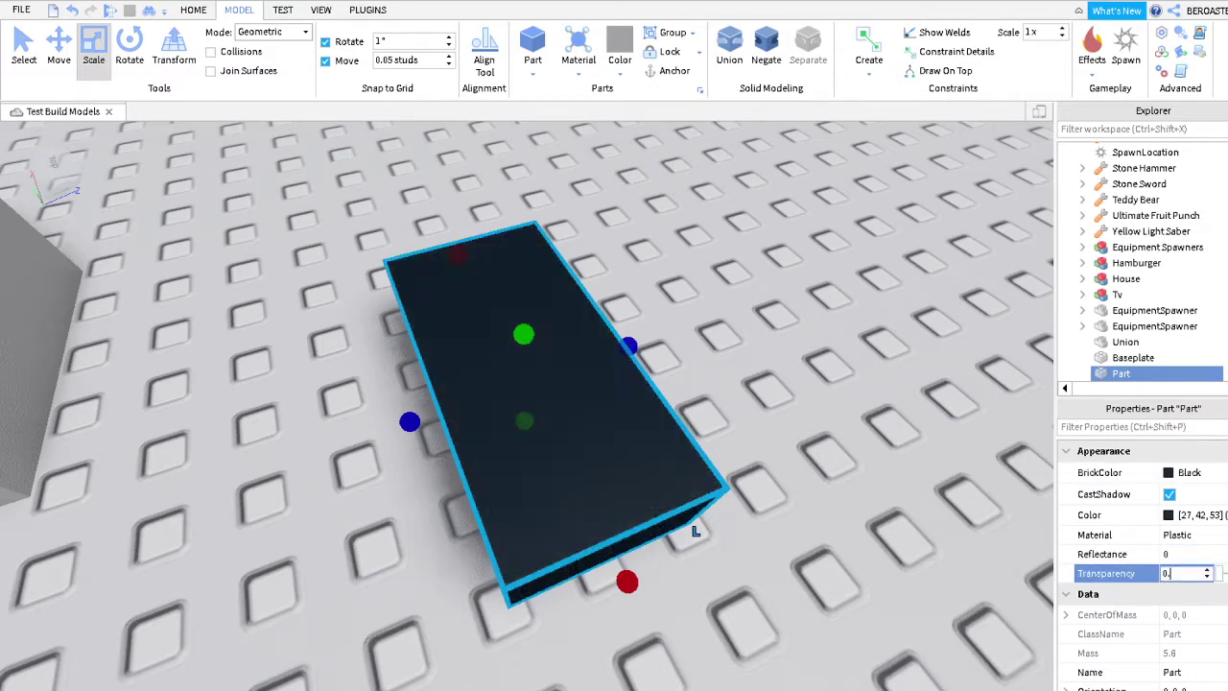
pyautogui.press('Return')
pyautogui.press('BackSpace')
pyautogui.write('1')
pyautogui.press('Return')
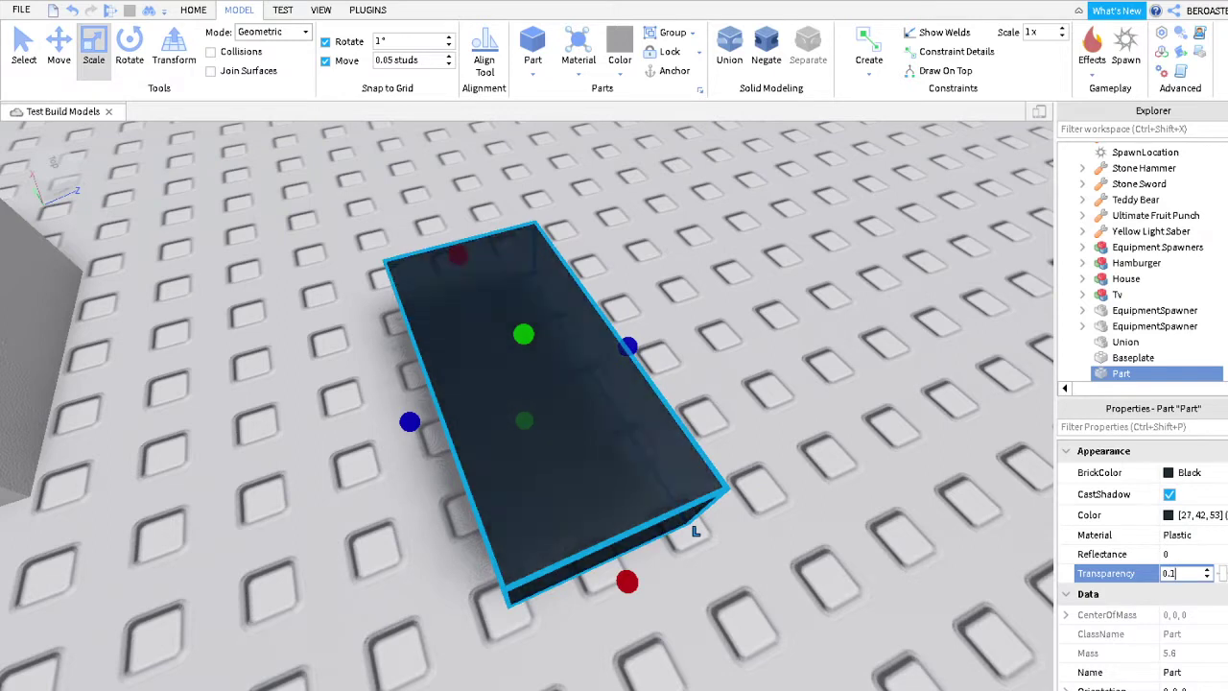
# Set the black part's Transparency to 0.3
pyautogui.press('BackSpace')
pyautogui.write('3')
pyautogui.press('Return')
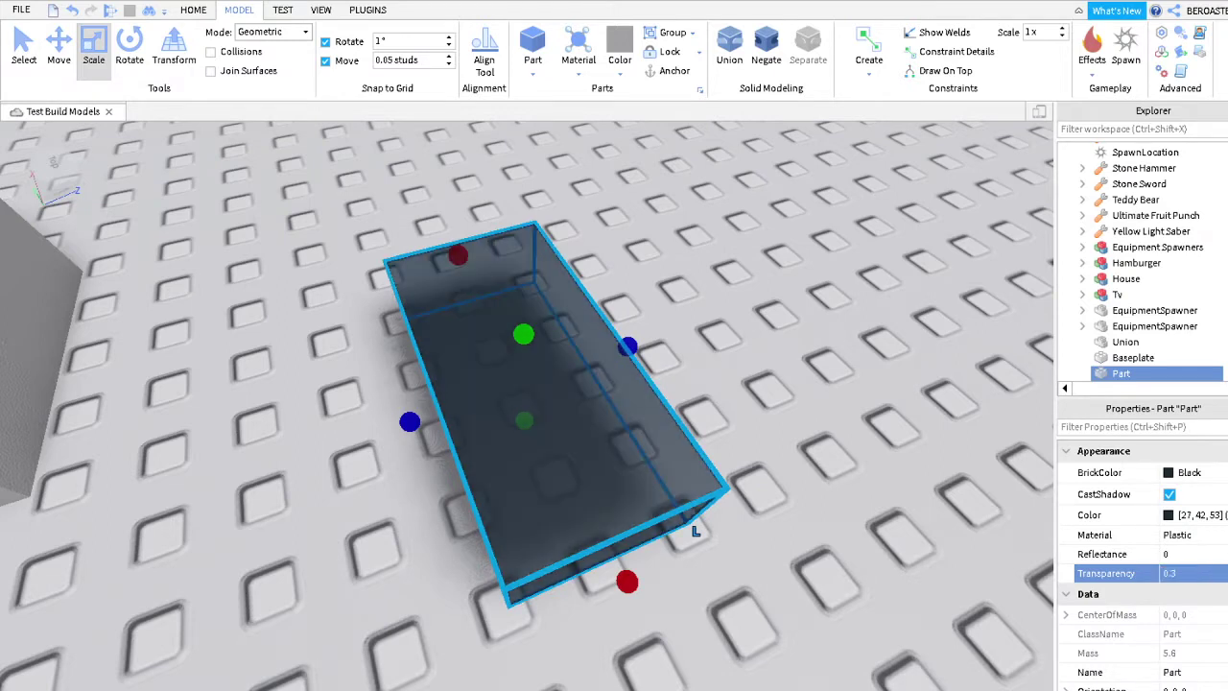
# Scale the black translucent part down along its width into a thin upright panel
pyautogui.moveTo(518, 521); pyautogui.dragTo(731, 534)
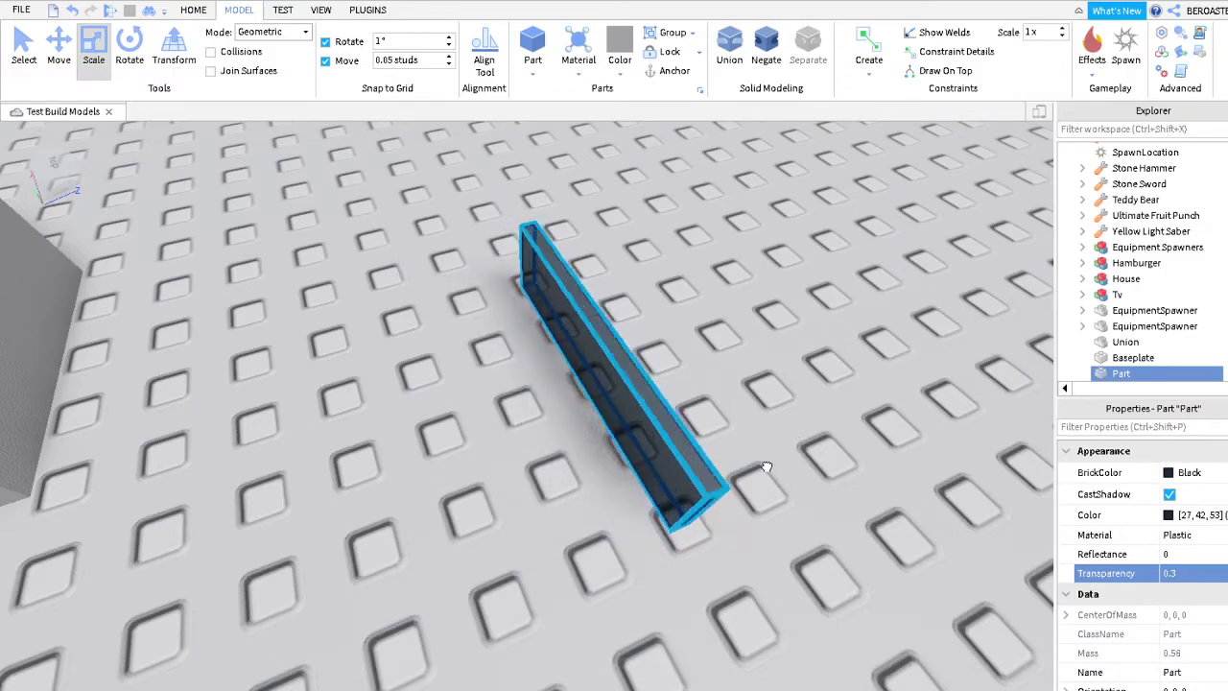
pyautogui.scroll(3, 653, 453)
pyautogui.moveTo(652, 453); pyautogui.dragTo(722, 142, button='right')
# Insert a new block part and scale it into a thin, wide, flat plate
pyautogui.click(532, 43)
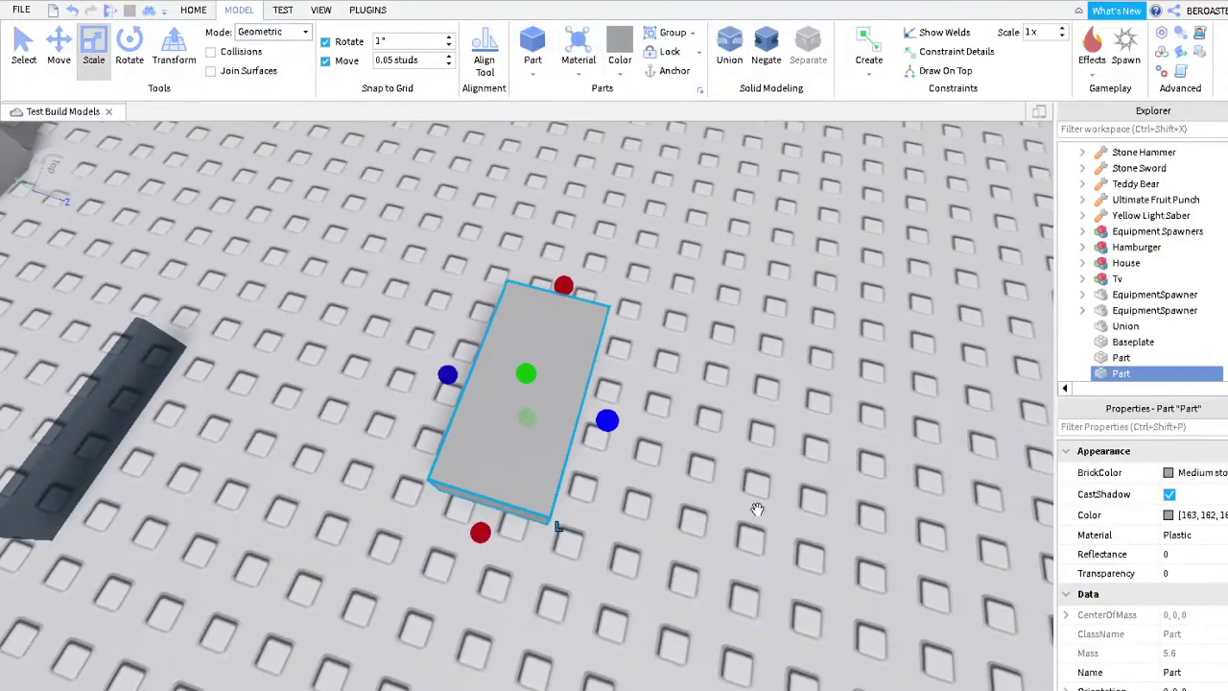
pyautogui.moveTo(608, 419); pyautogui.dragTo(968, 553)
pyautogui.moveTo(969, 554); pyautogui.dragTo(570, 550, button='right')
pyautogui.moveTo(569, 550); pyautogui.dragTo(493, 562)
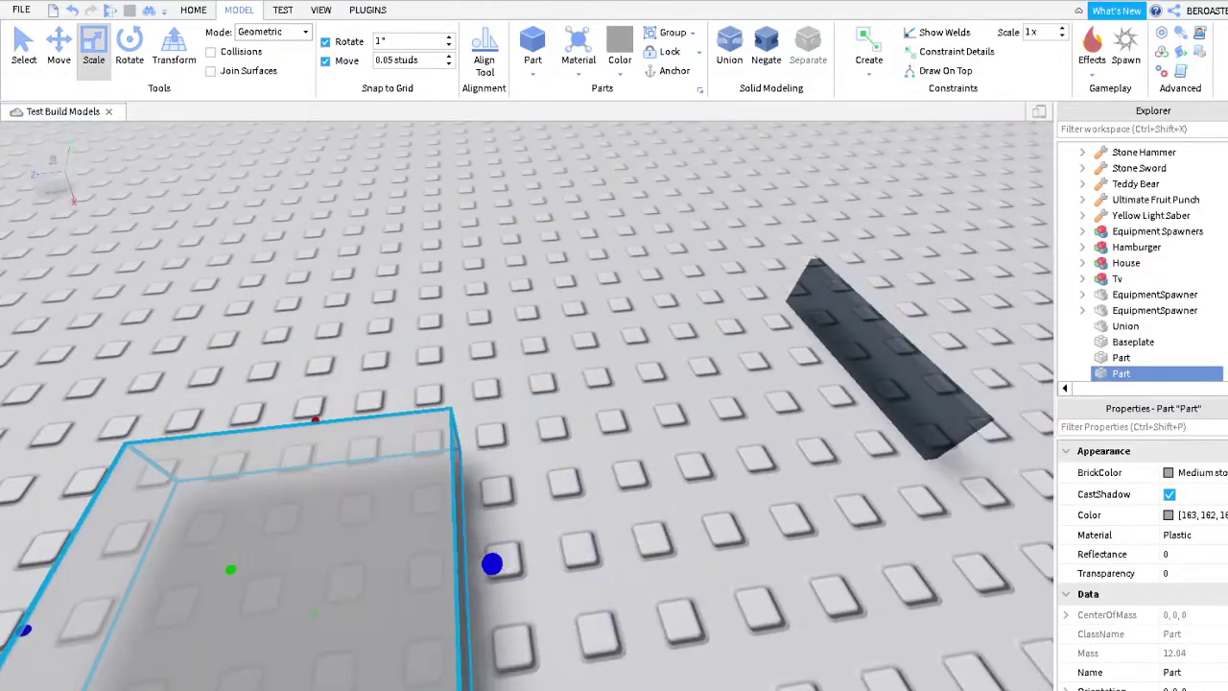
pyautogui.moveTo(493, 562); pyautogui.dragTo(493, 562, button='right')
pyautogui.click(384, 556)
pyautogui.moveTo(479, 570); pyautogui.dragTo(672, 566)
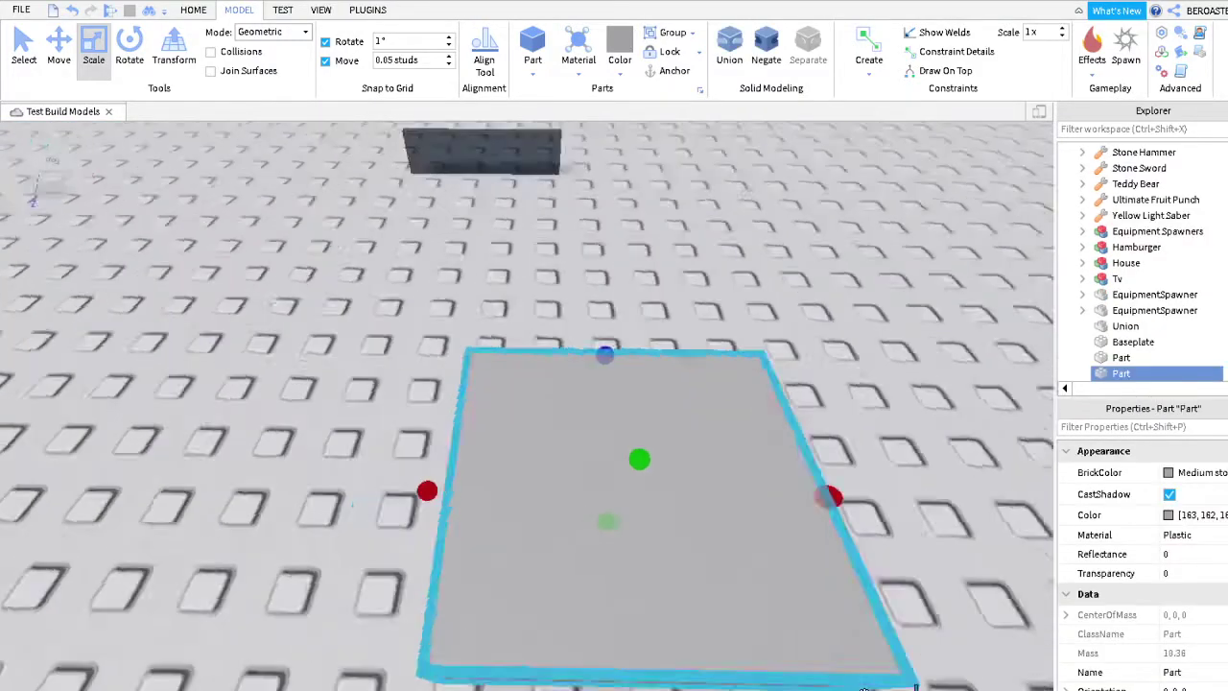
pyautogui.moveTo(672, 566); pyautogui.dragTo(685, 342, button='right')
pyautogui.moveTo(562, 307); pyautogui.dragTo(749, 507)
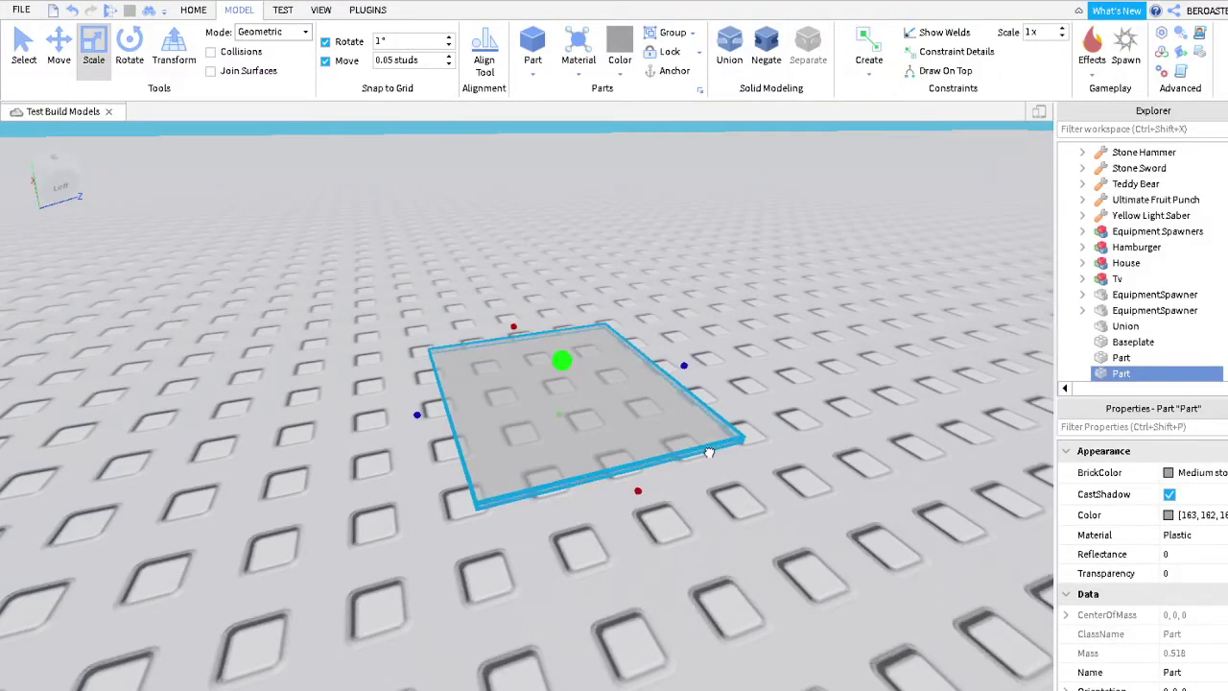
pyautogui.moveTo(709, 455); pyautogui.dragTo(729, 484)
# Set the flat plate's BrickColor to Smoky grey
pyautogui.moveTo(729, 485); pyautogui.dragTo(611, 478, button='right')
pyautogui.scroll(6, 611, 478)
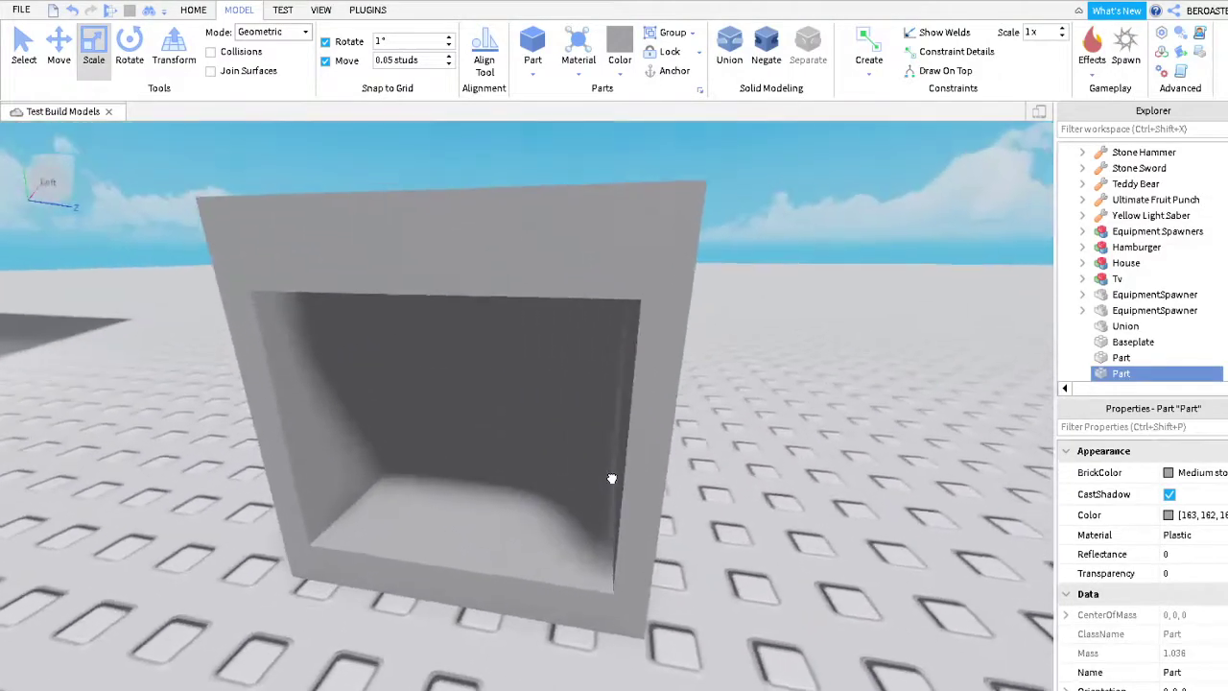
pyautogui.scroll(-8, 616, 644)
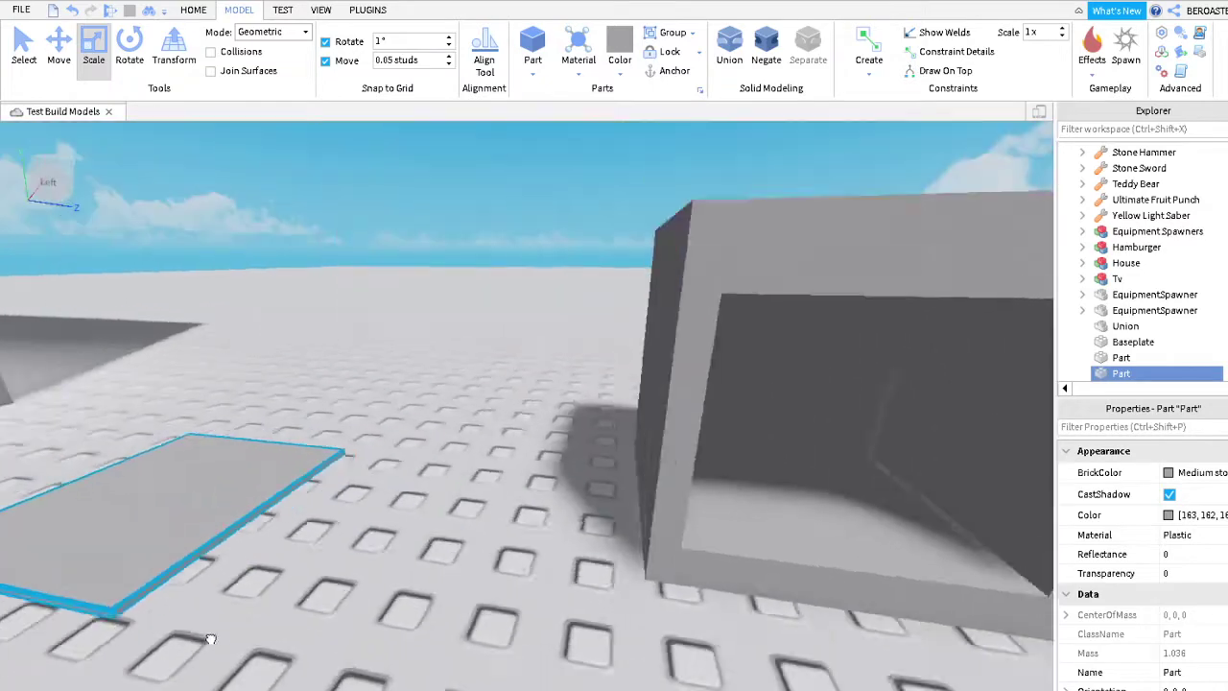
pyautogui.click(1199, 472)
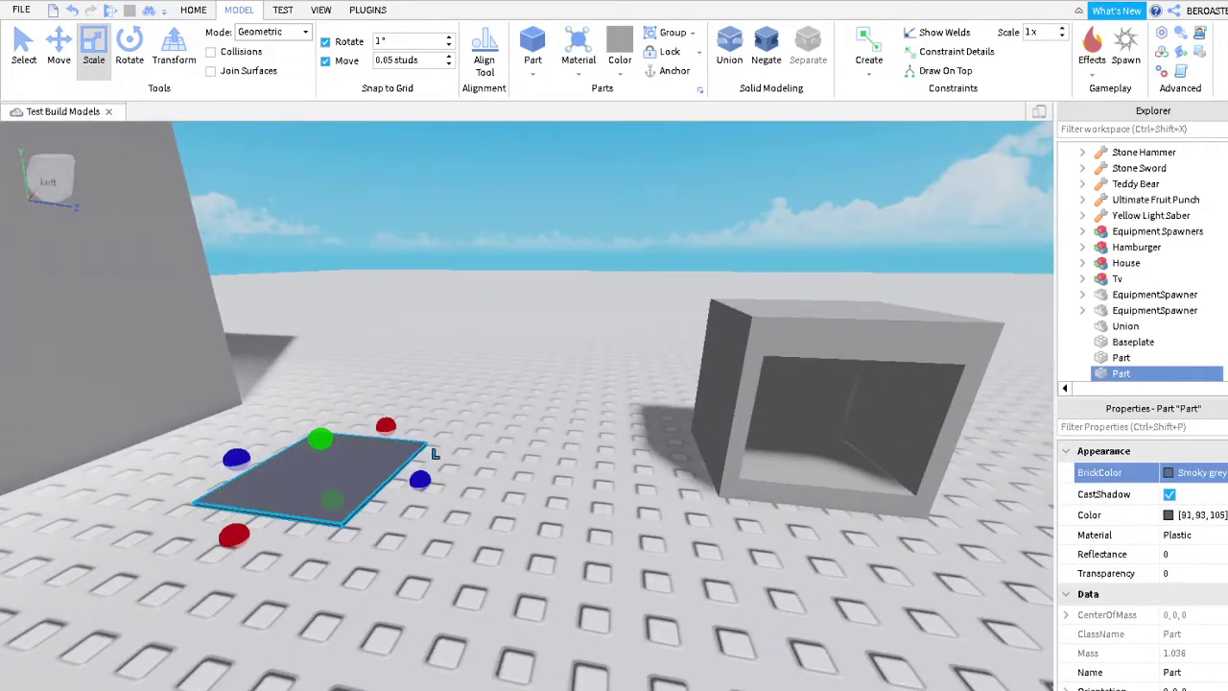
# Move the grey plate over to the hollow union, raise it to mid-height and slide it inside as a shelf
pyautogui.moveTo(317, 480); pyautogui.dragTo(809, 579)
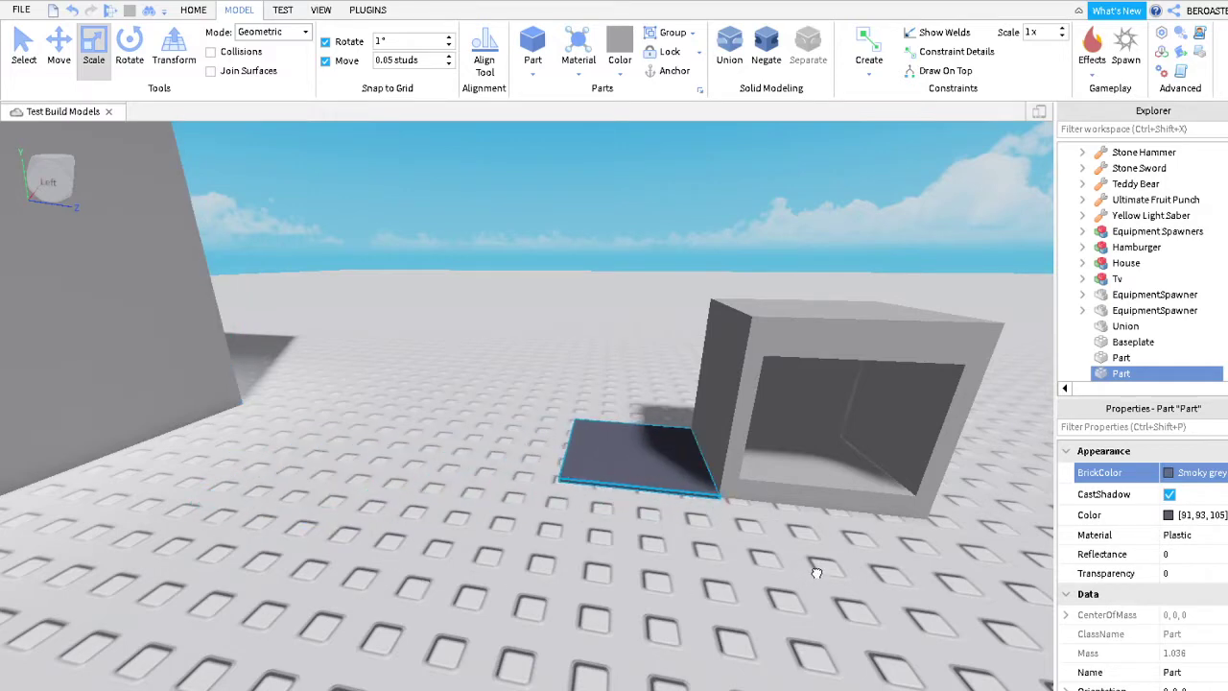
pyautogui.press('f')
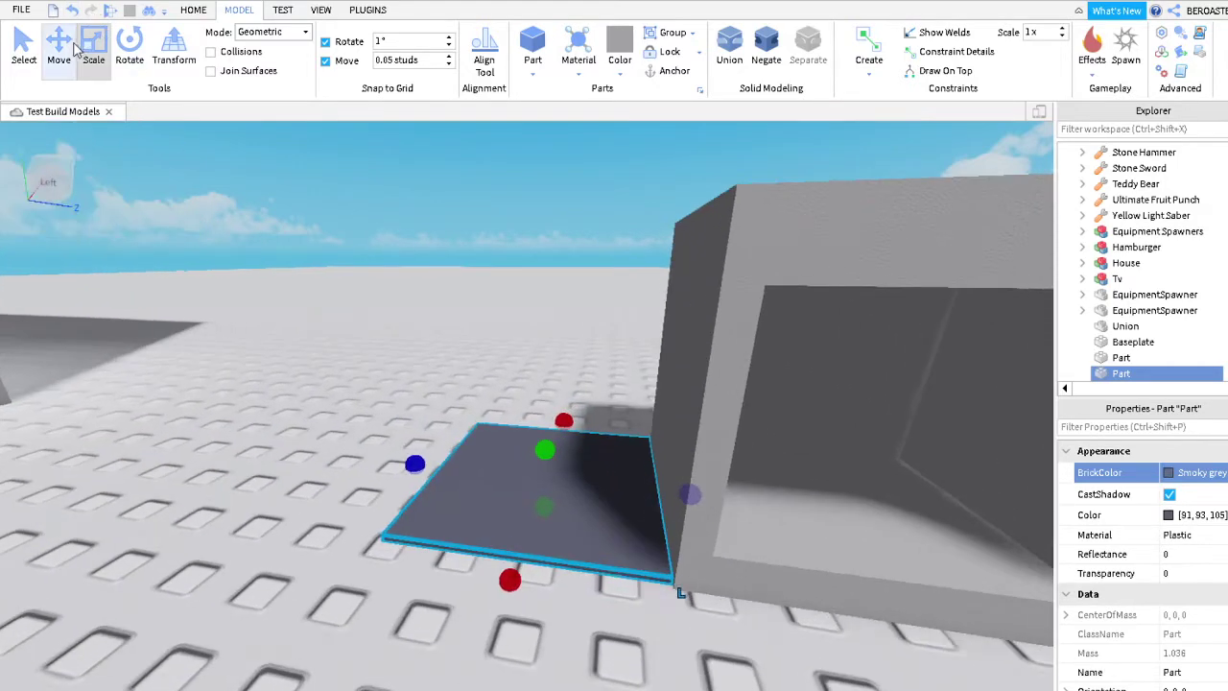
pyautogui.hotkey('ctrl', '2')
pyautogui.moveTo(671, 440); pyautogui.dragTo(739, 425)
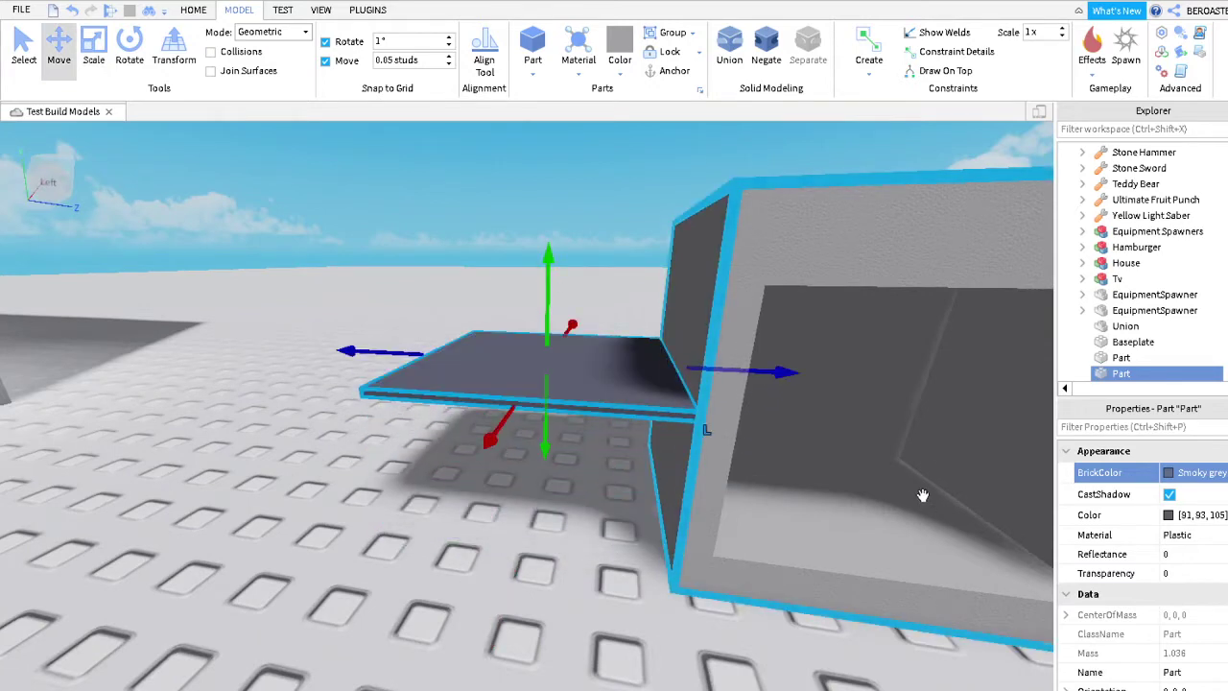
pyautogui.moveTo(685, 536); pyautogui.dragTo(954, 556)
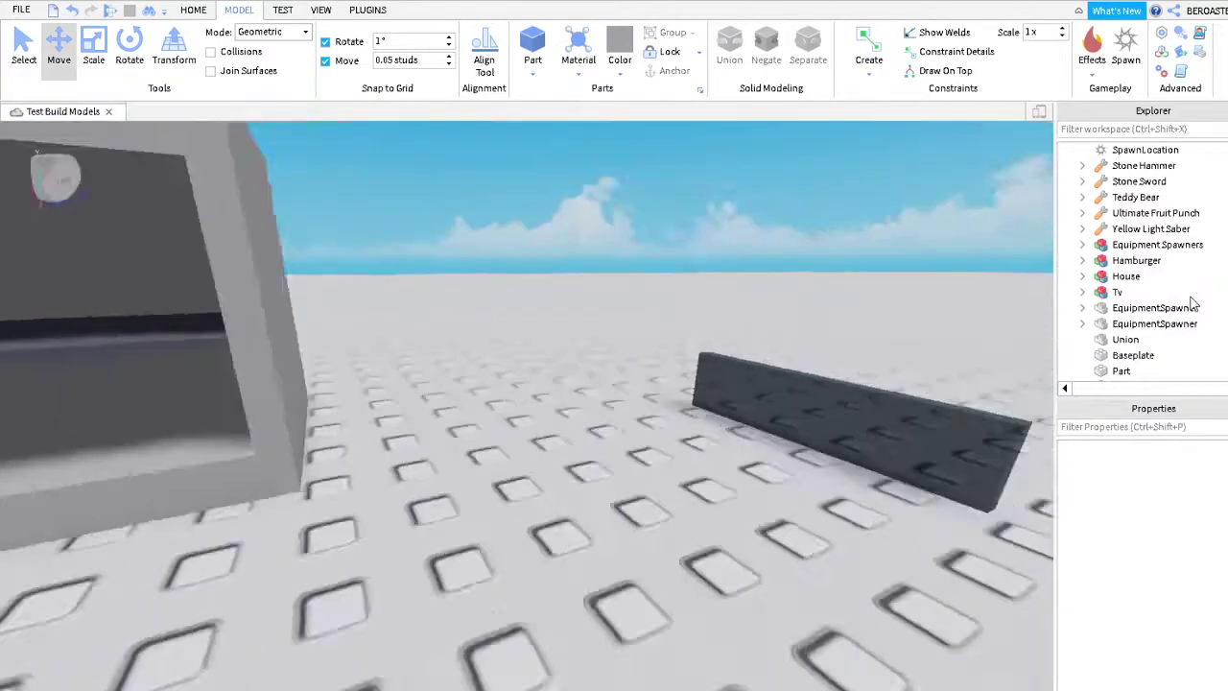
# Scale down the grey shelf's depth so it fits inside the hollow union
pyautogui.press('w')
pyautogui.moveTo(898, 269); pyautogui.dragTo(899, 269, button='right')
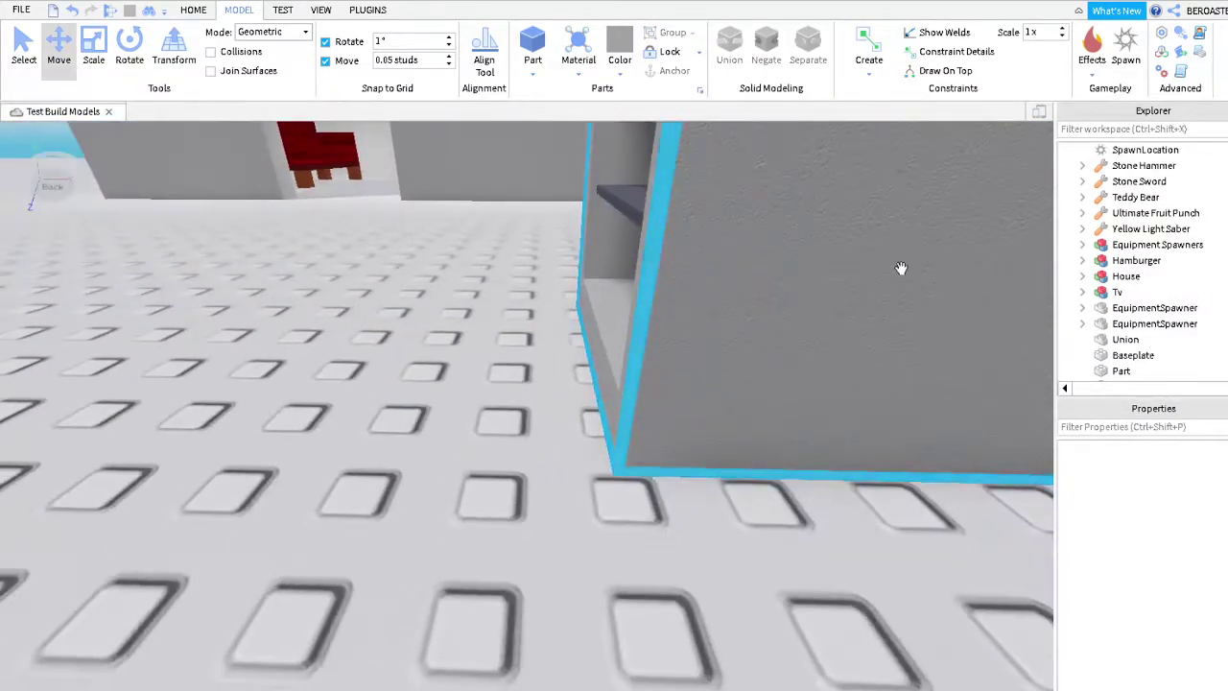
pyautogui.hotkey('ctrl', 'v')
pyautogui.moveTo(721, 260); pyautogui.dragTo(668, 236, button='right')
pyautogui.click(93, 44)
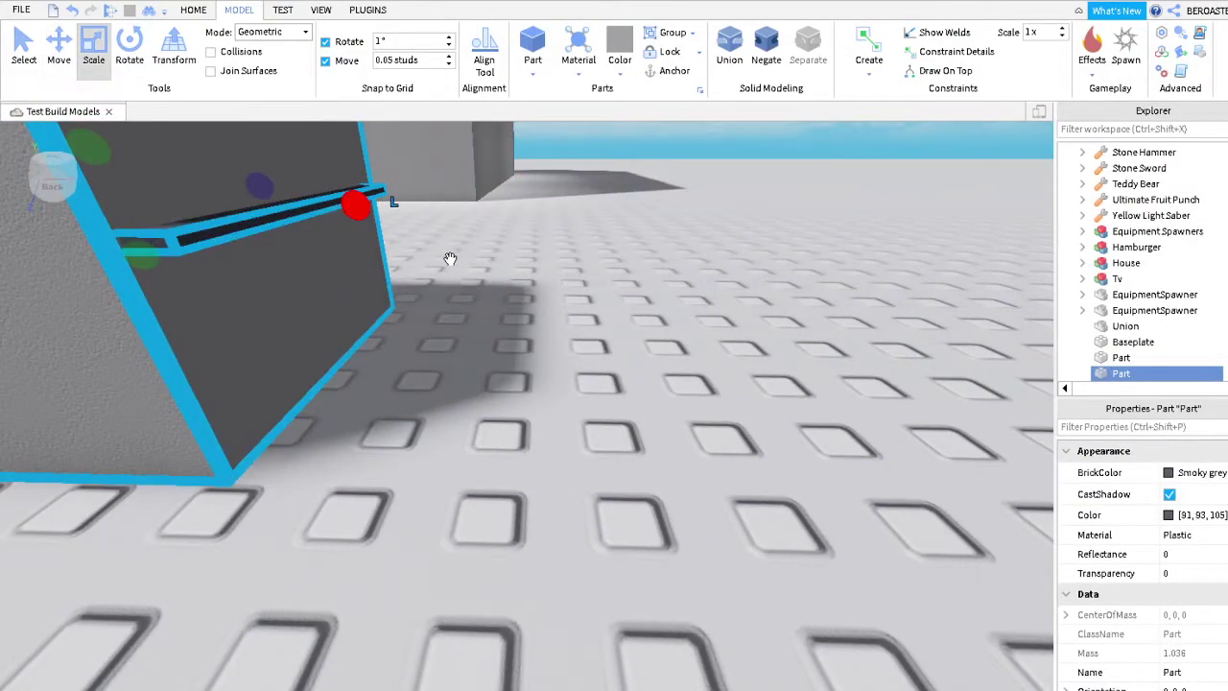
pyautogui.moveTo(356, 201); pyautogui.dragTo(412, 265)
pyautogui.scroll(3, 419, 271)
pyautogui.scroll(-8, 419, 270)
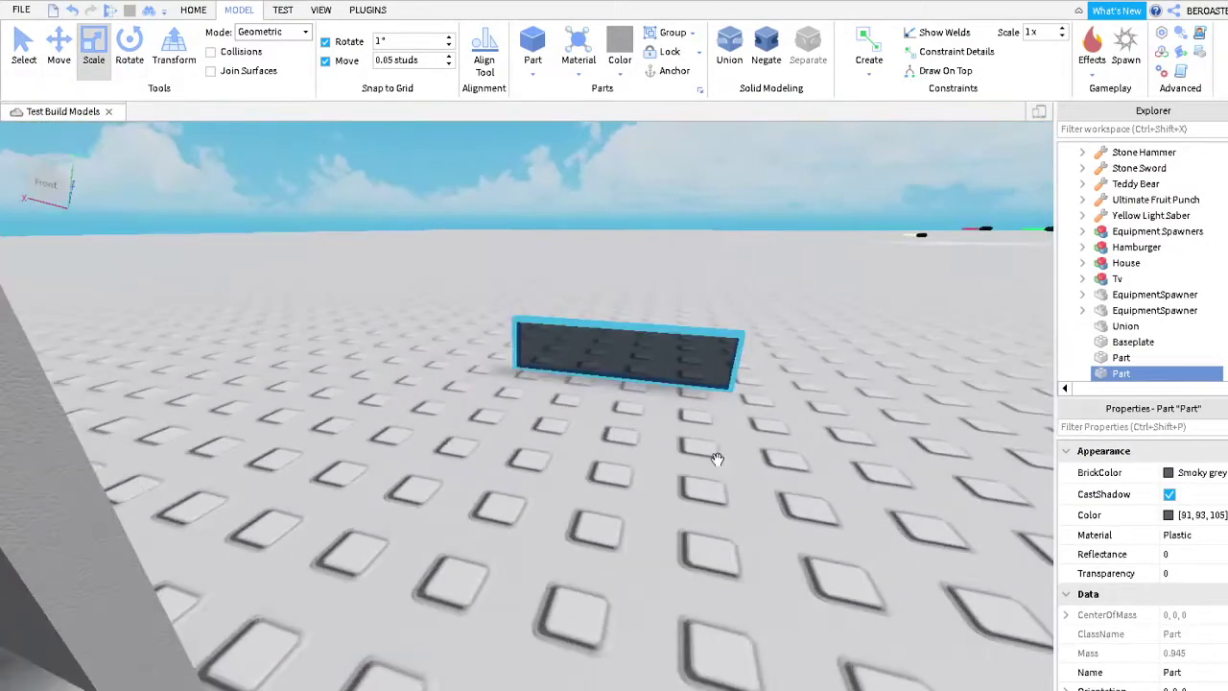
# Select the hollow union together with the grey shelf
pyautogui.click(537, 292)
pyautogui.scroll(4, 533, 297)
pyautogui.scroll(-3, 534, 298)
pyautogui.click(646, 348)
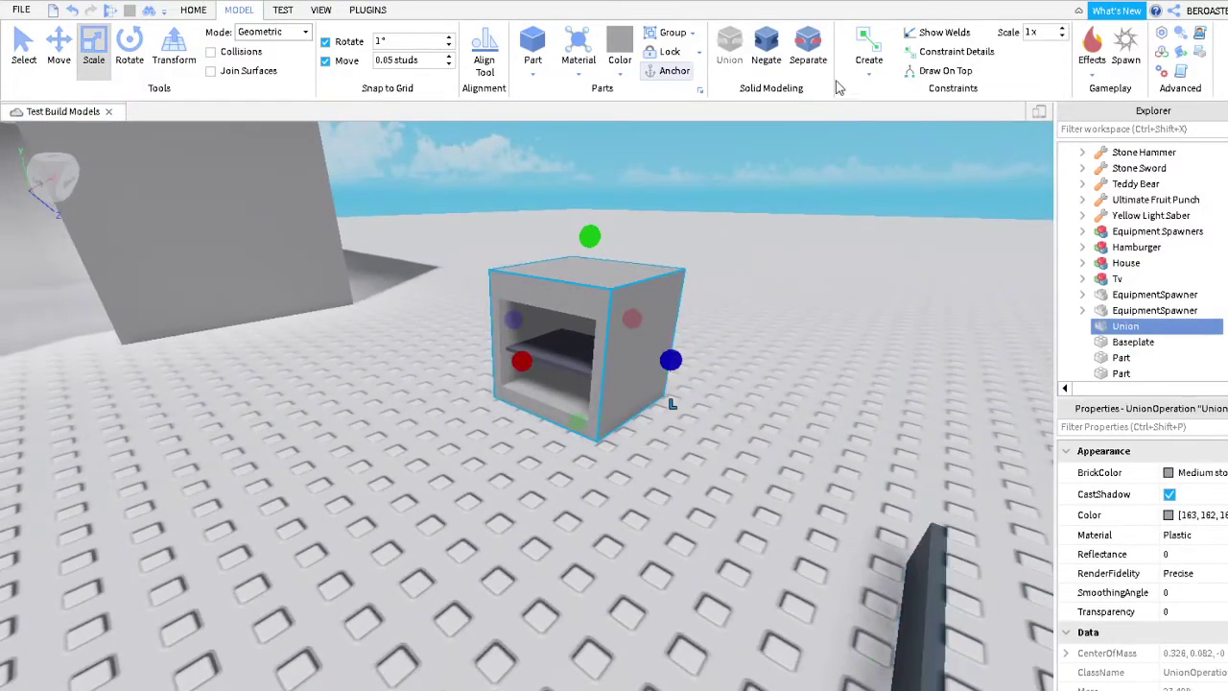
pyautogui.keyDown('ctrl'); pyautogui.click(708, 441); pyautogui.keyUp('ctrl')
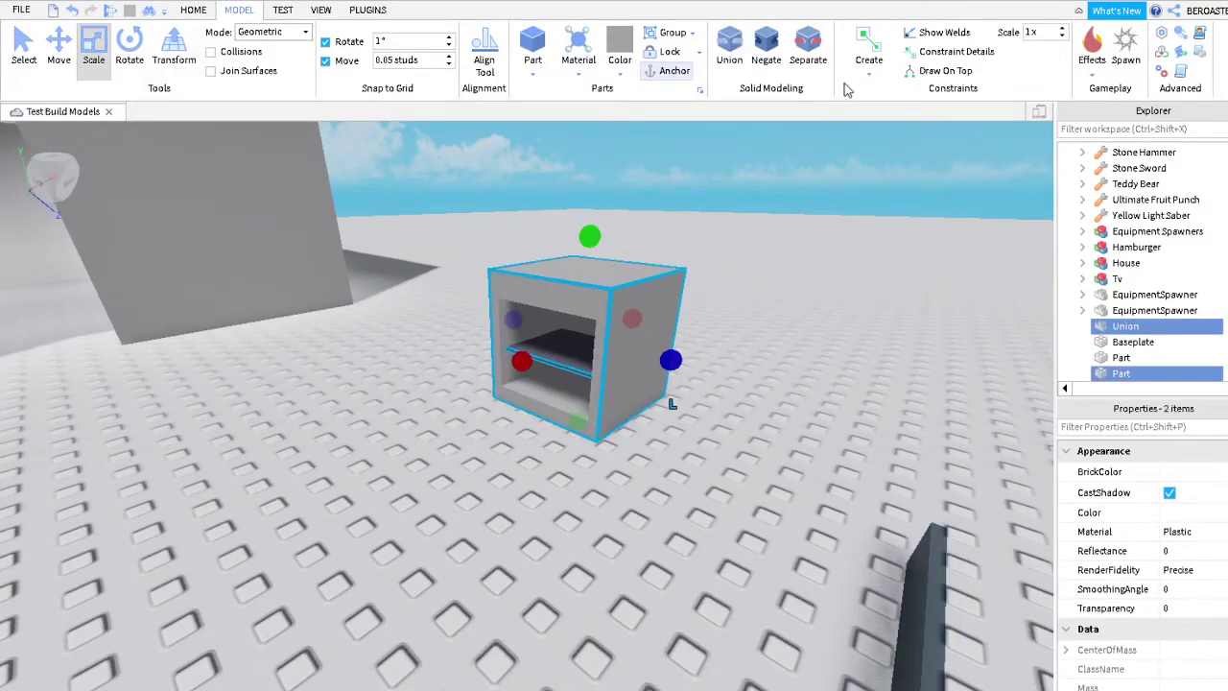
pyautogui.moveTo(902, 294); pyautogui.dragTo(986, 505, button='right')
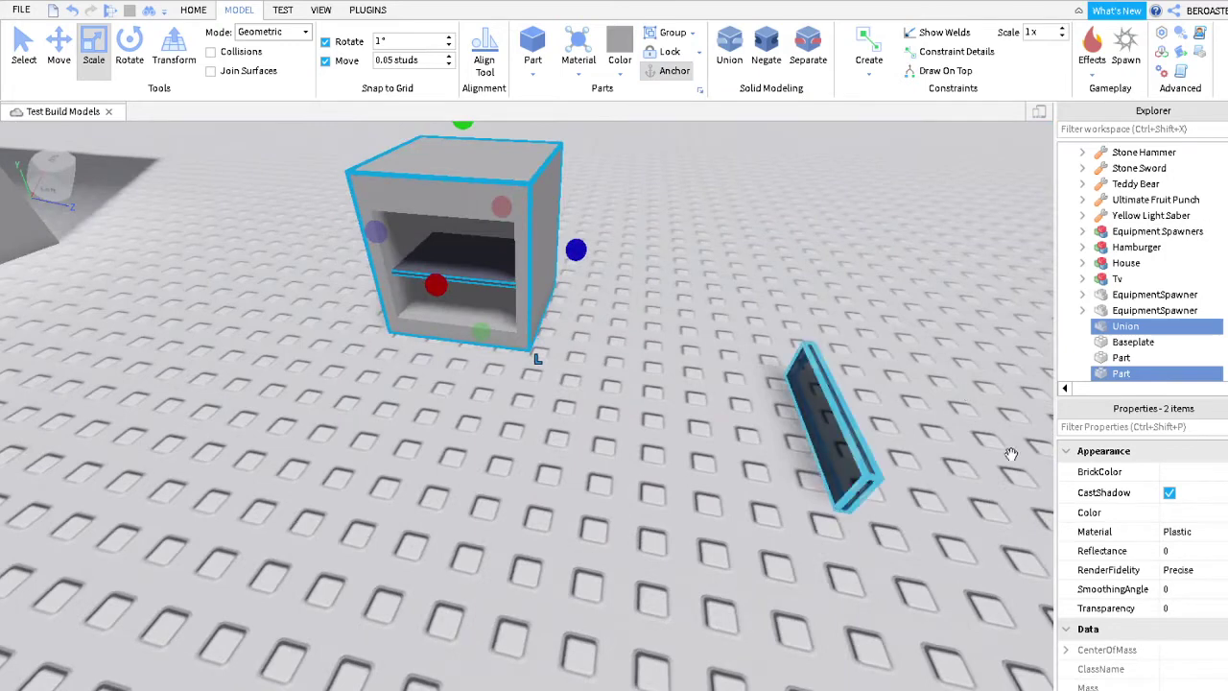
# Bring the black panel to the hollow union, rotate it parallel to the front face and place it across the opening
pyautogui.hotkey('ctrl', 'z')
pyautogui.hotkey('ctrl', 'z')
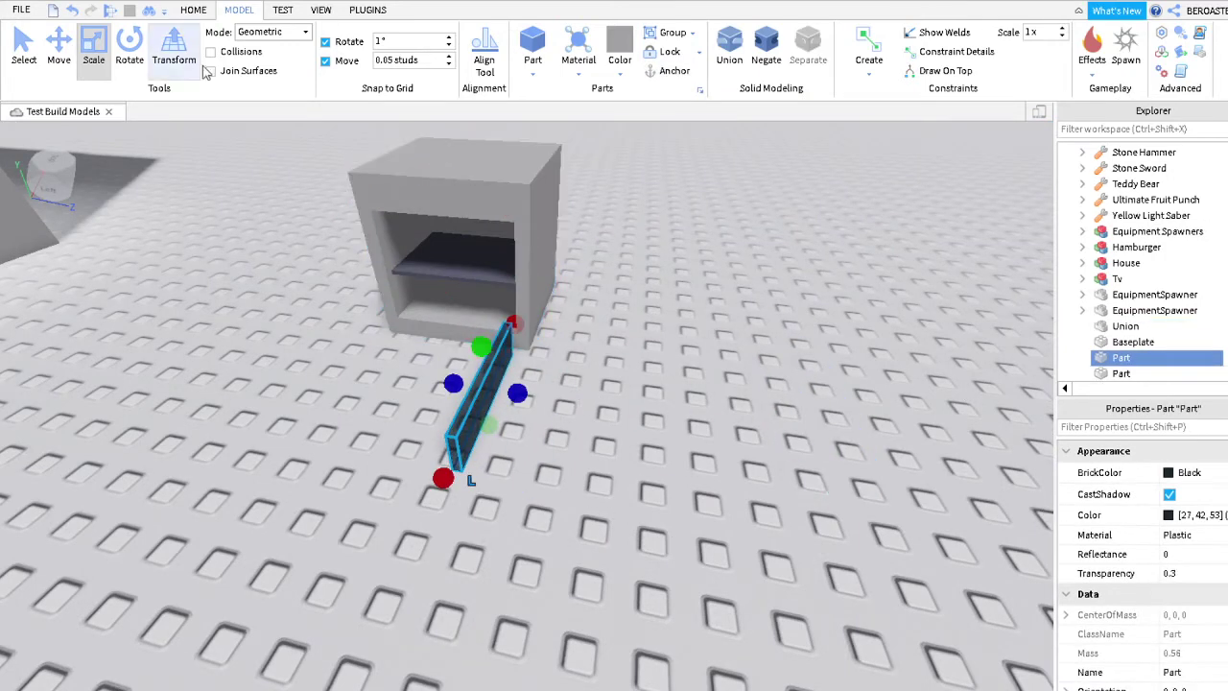
pyautogui.hotkey('ctrl', '4')
pyautogui.moveTo(566, 422); pyautogui.dragTo(722, 520)
pyautogui.moveTo(485, 389); pyautogui.dragTo(558, 391)
pyautogui.press('f')
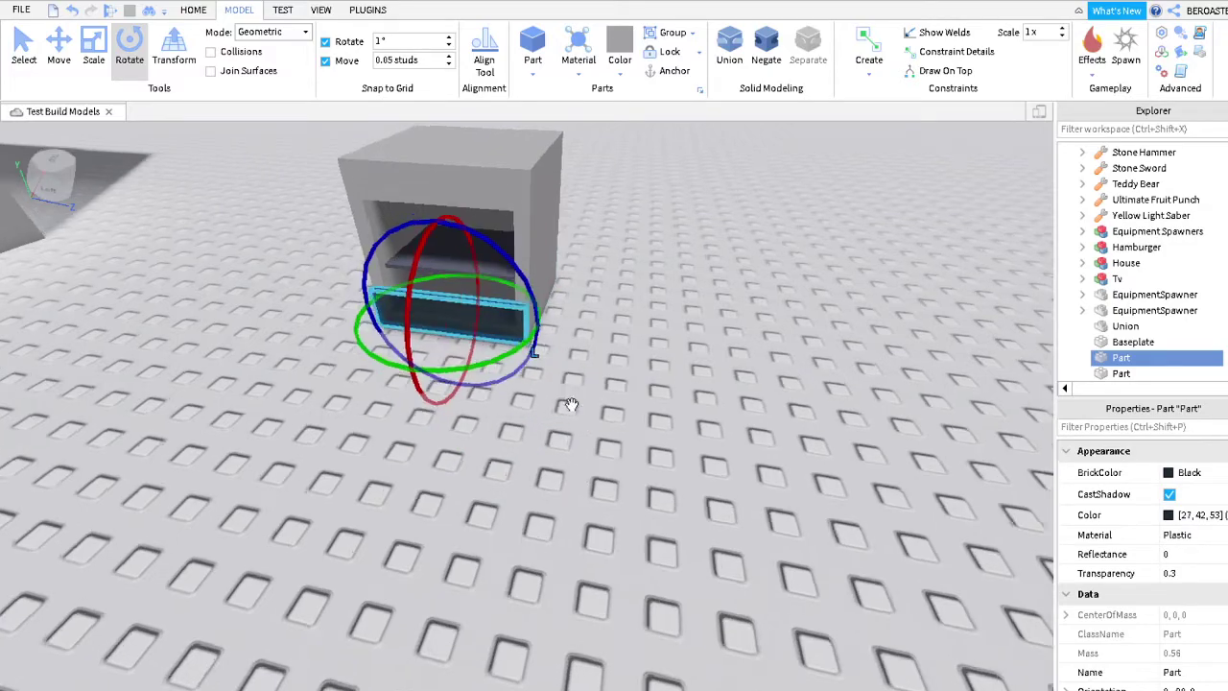
# Scale the black panel to the opening's width and raise its lower edge to the opening's bottom
pyautogui.click(94, 48)
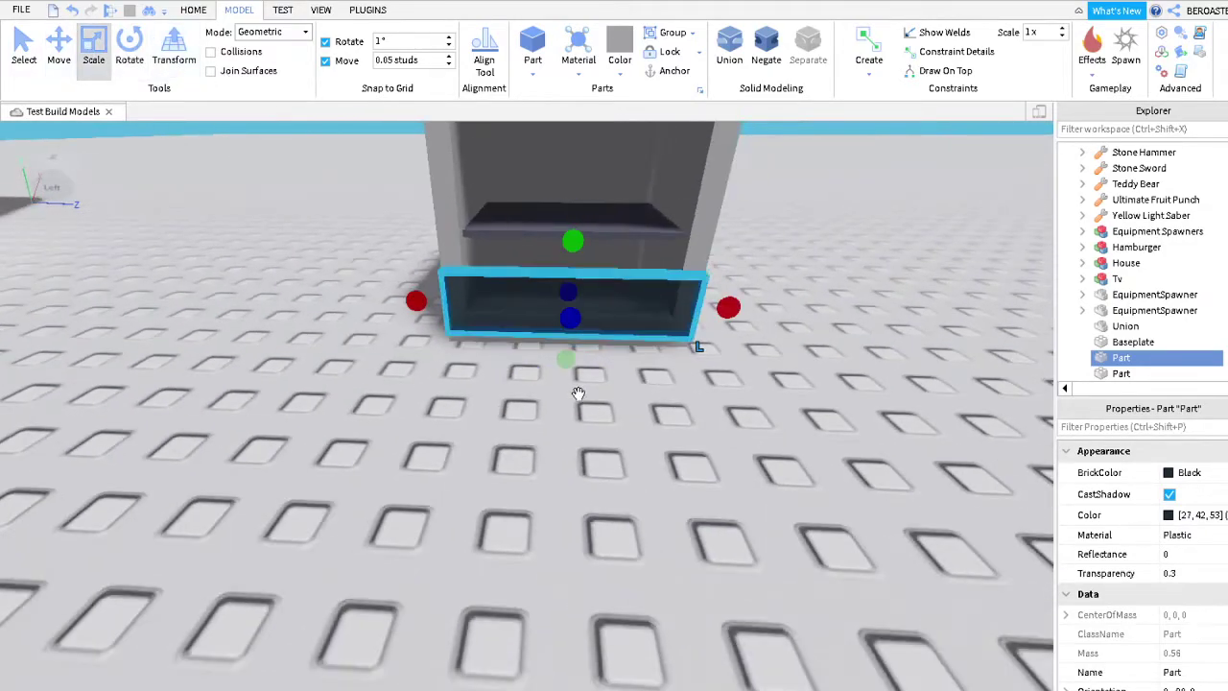
pyautogui.moveTo(728, 307); pyautogui.dragTo(900, 387)
pyautogui.moveTo(566, 359); pyautogui.dragTo(714, 439)
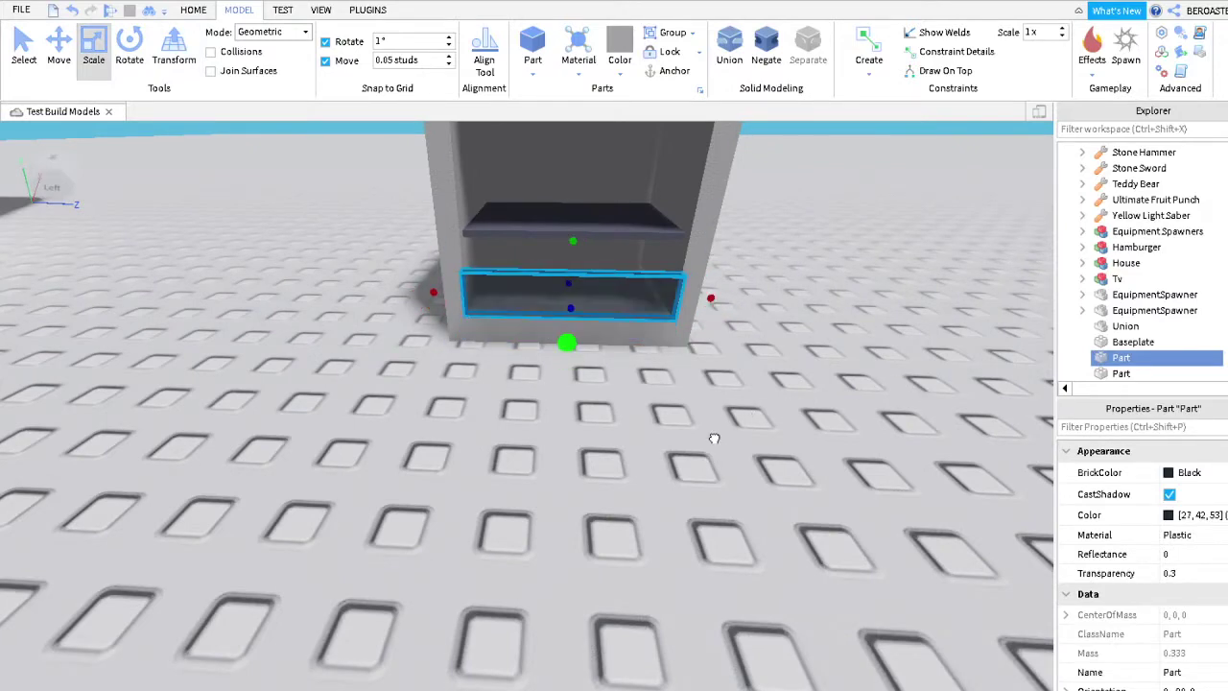
pyautogui.scroll(10, 719, 430)
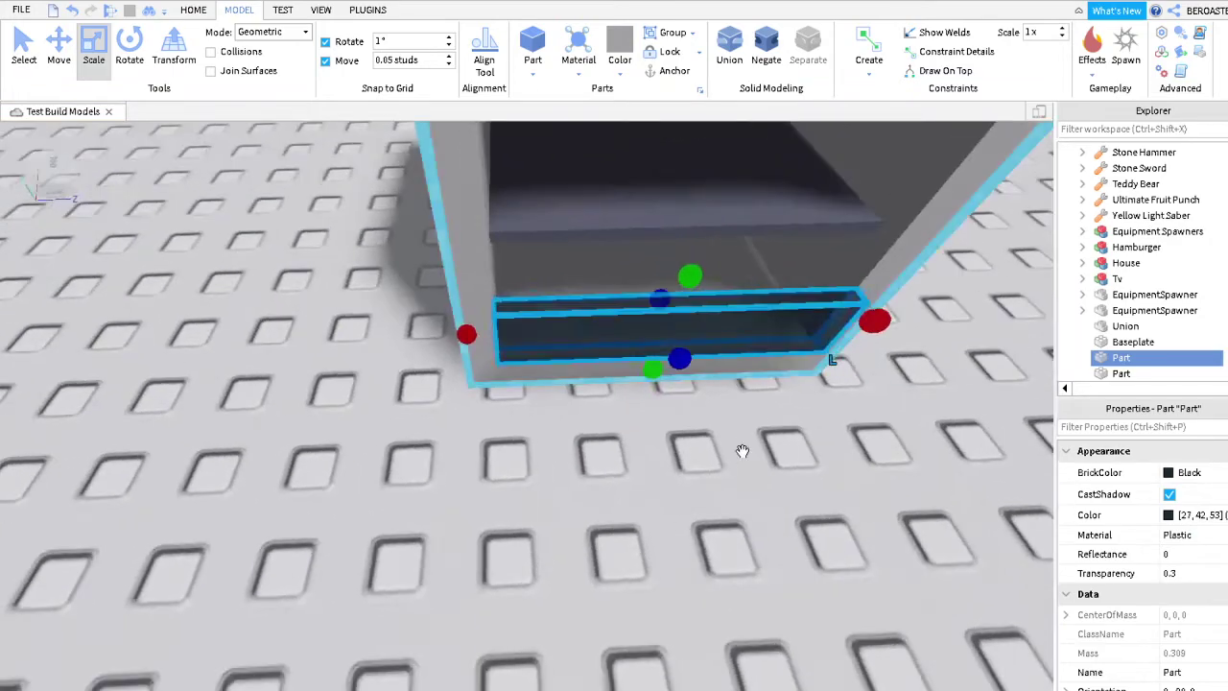
# Move the black panel along its depth axis into the front of the union's opening
pyautogui.click(748, 434)
pyautogui.scroll(-8, 749, 431)
pyautogui.moveTo(748, 431); pyautogui.dragTo(707, 466, button='right')
pyautogui.scroll(4, 859, 435)
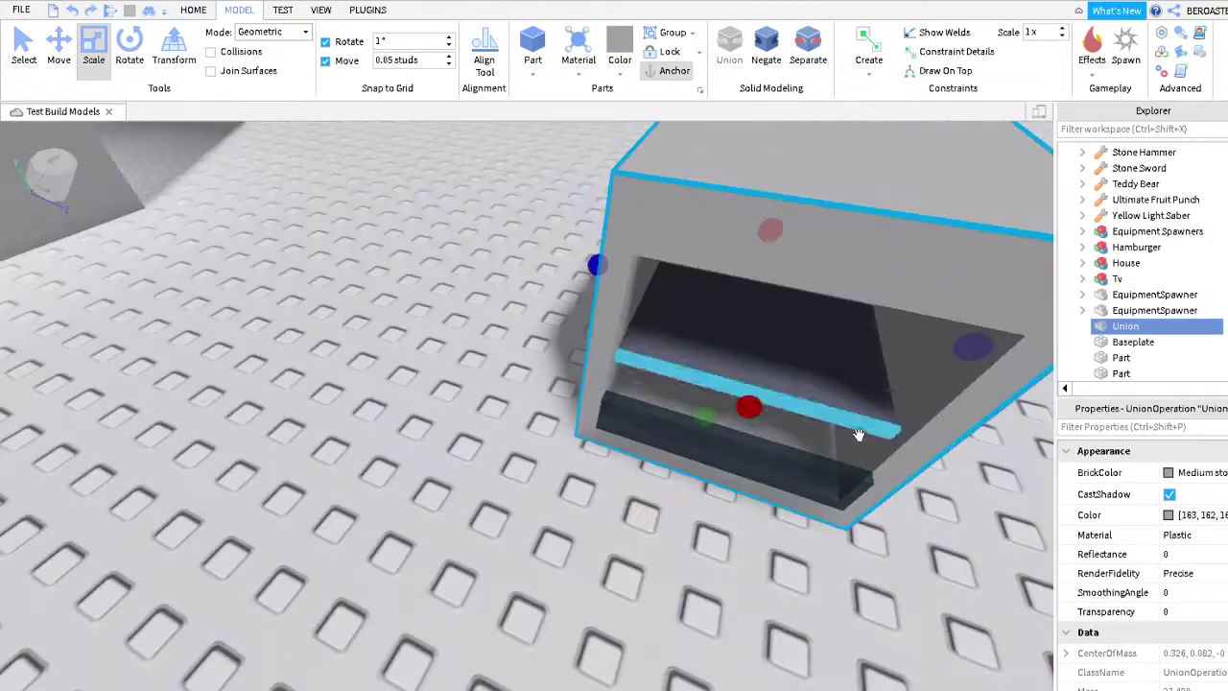
pyautogui.click(58, 50)
pyautogui.click(683, 460)
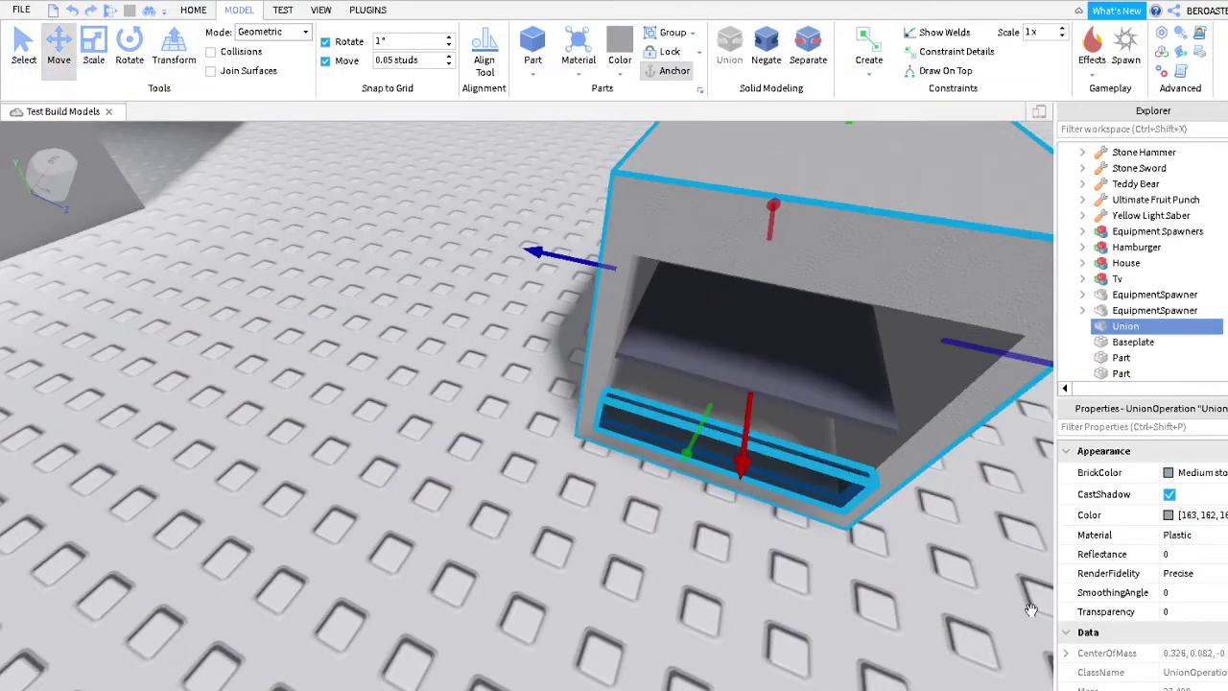
pyautogui.moveTo(683, 461); pyautogui.dragTo(729, 537, button='right')
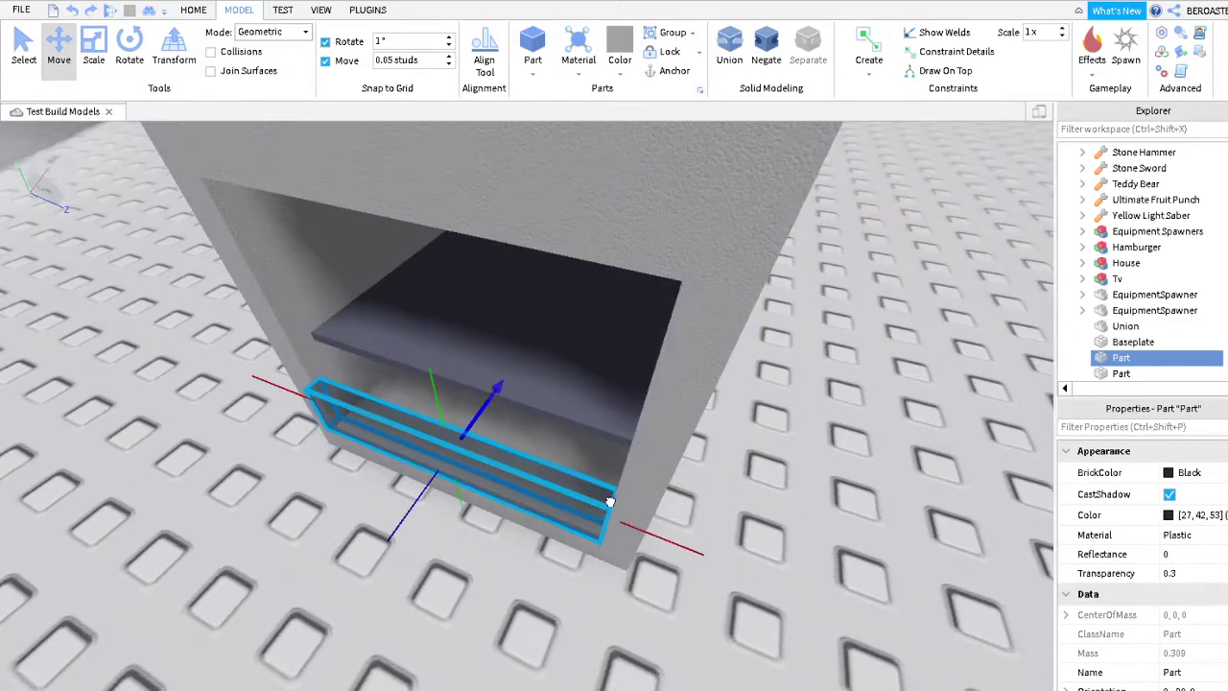
pyautogui.scroll(3, 622, 495)
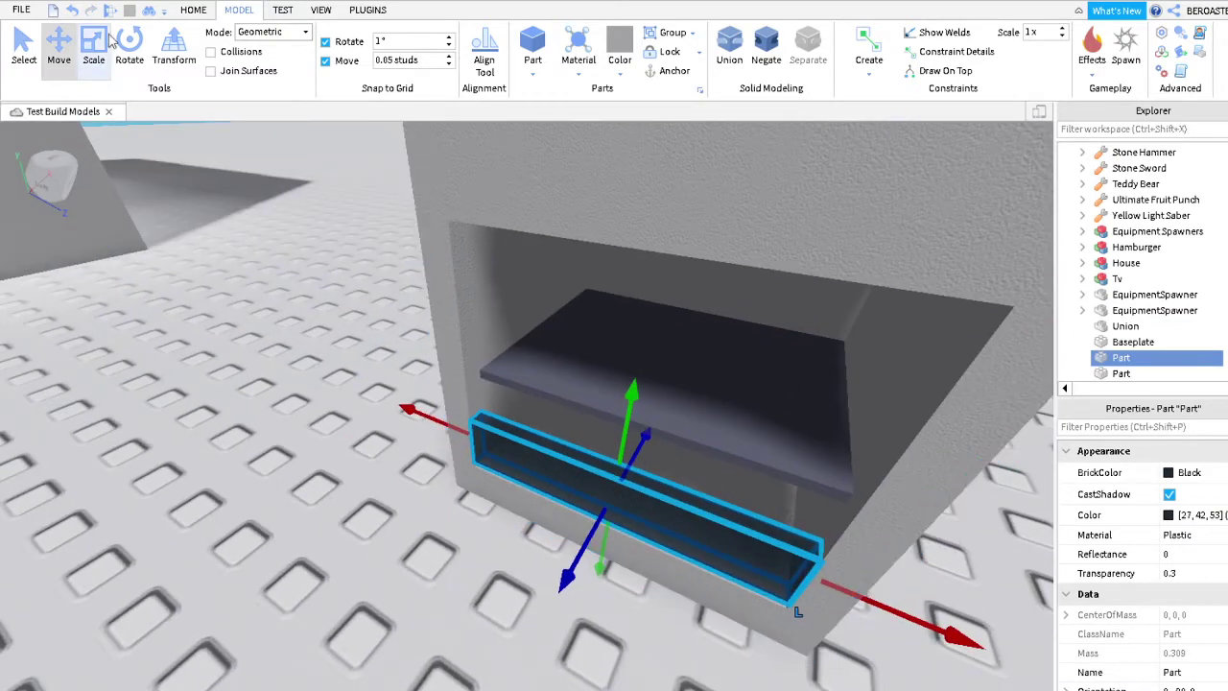
pyautogui.scroll(-2, 735, 670)
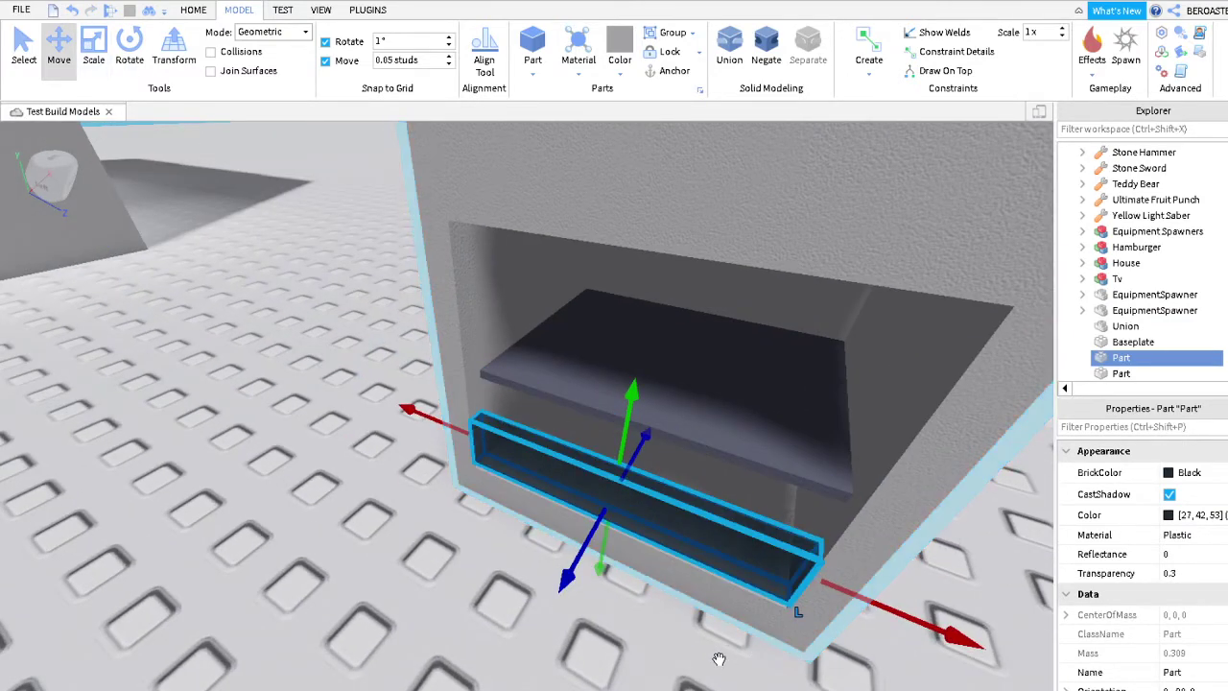
pyautogui.moveTo(734, 671); pyautogui.dragTo(756, 629, button='right')
pyautogui.moveTo(559, 654)
pyautogui.mouseDown()
pyautogui.moveTo(556, 666)
pyautogui.moveTo(559, 657)
pyautogui.mouseUp()
# Scale the black panel's height up to fill the union's opening as a glass front
pyautogui.click(129, 46)
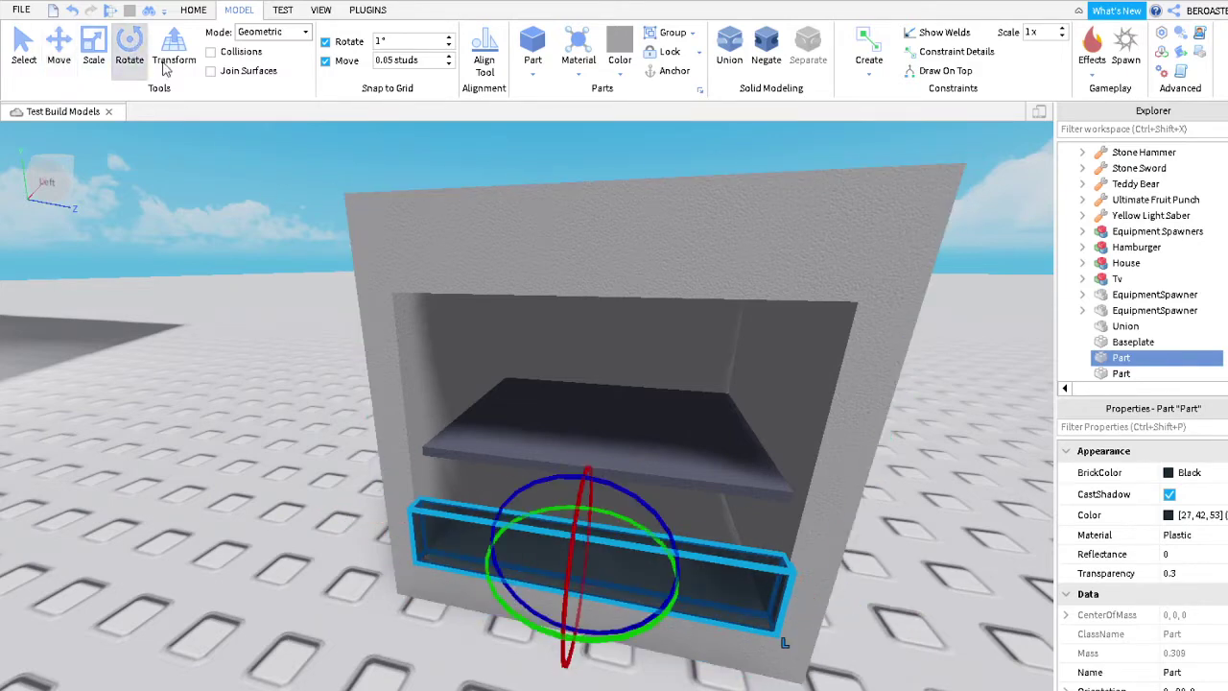
pyautogui.click(93, 46)
pyautogui.scroll(-5, 720, 528)
pyautogui.moveTo(562, 416); pyautogui.dragTo(565, 334)
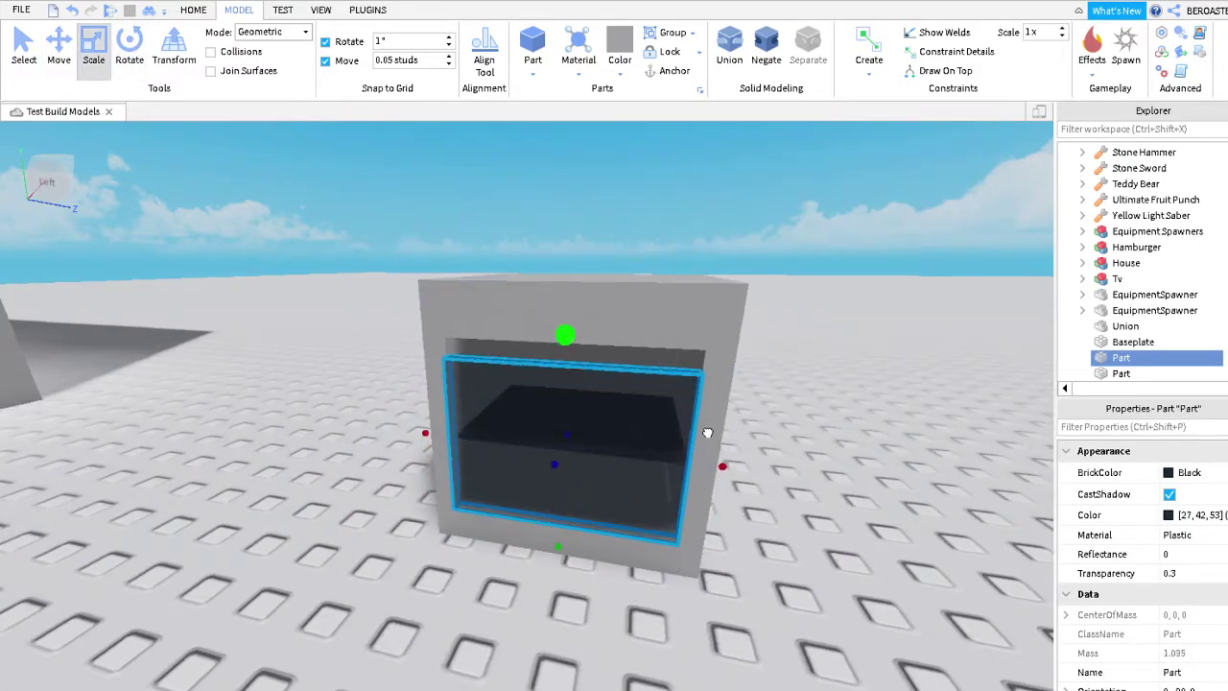
pyautogui.press('Escape')
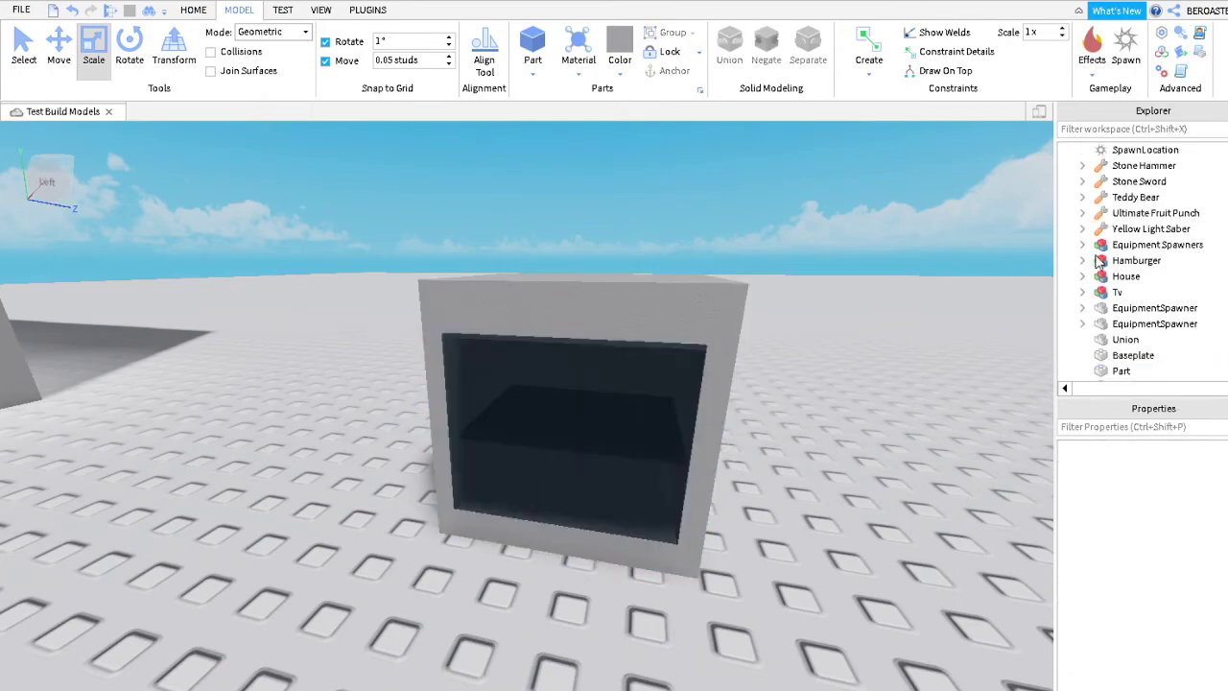
# Scale down the black glass panel's thickness to fit the union's front face
pyautogui.scroll(5, 579, 426)
pyautogui.click(580, 426)
pyautogui.scroll(-5, 636, 425)
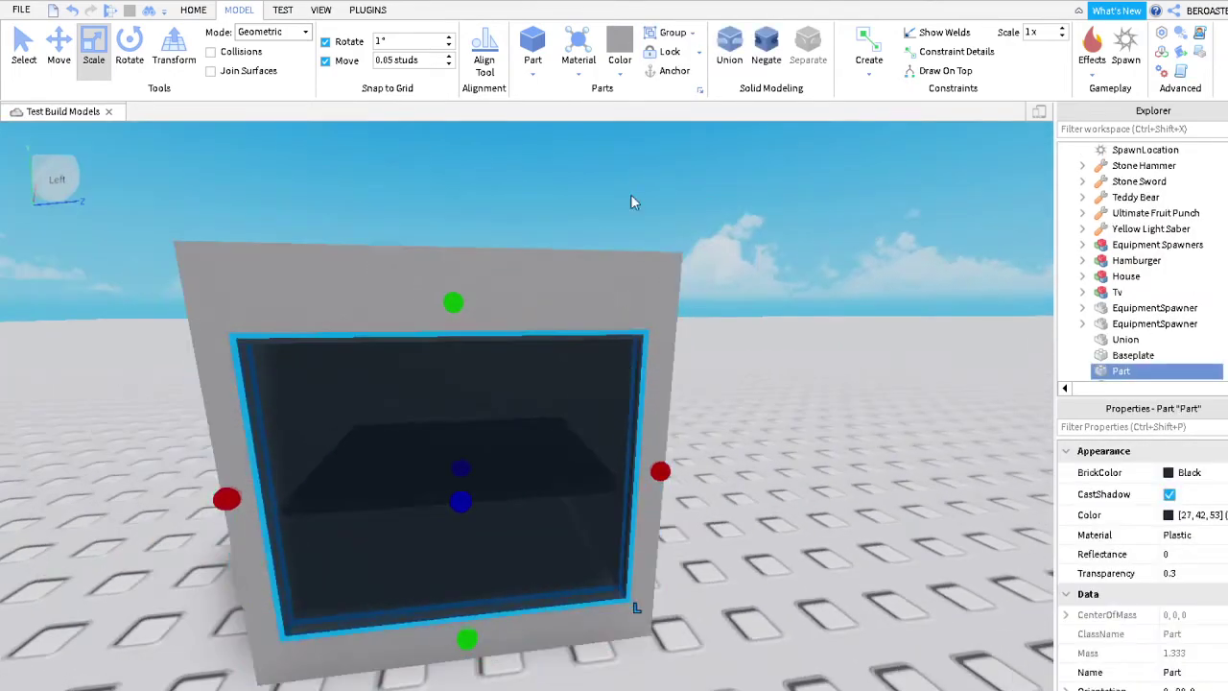
pyautogui.moveTo(630, 194); pyautogui.dragTo(850, 266, button='right')
pyautogui.moveTo(758, 499); pyautogui.dragTo(798, 461, button='right')
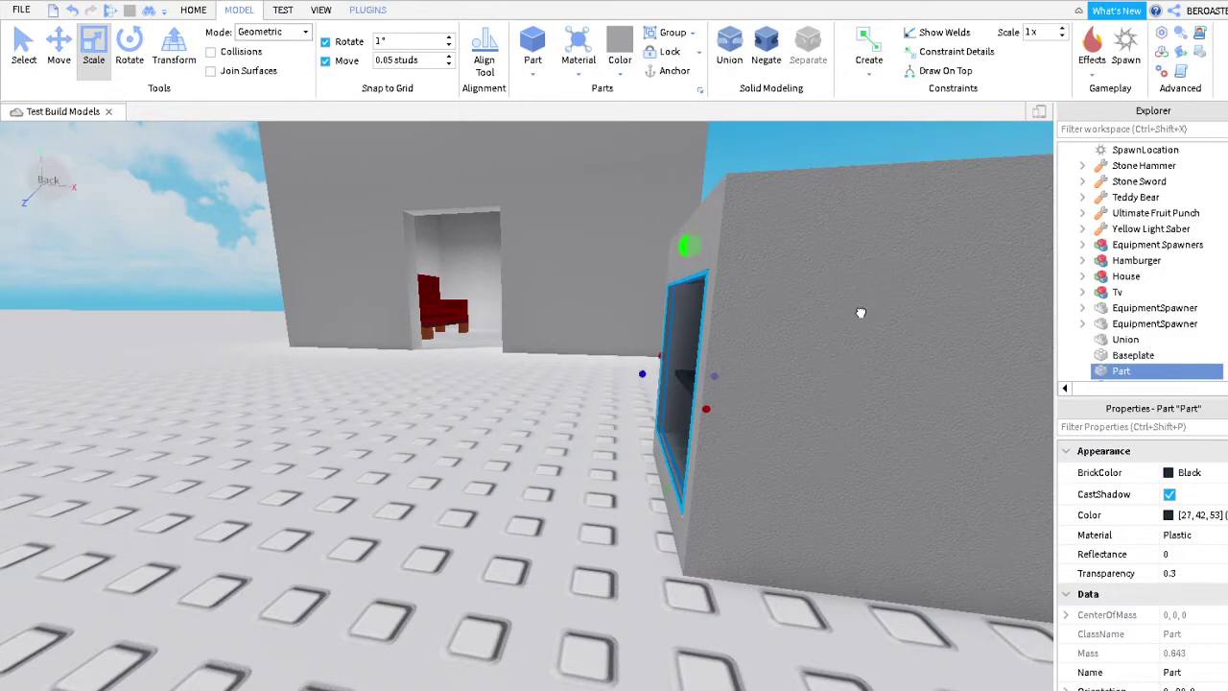
pyautogui.scroll(2, 861, 311)
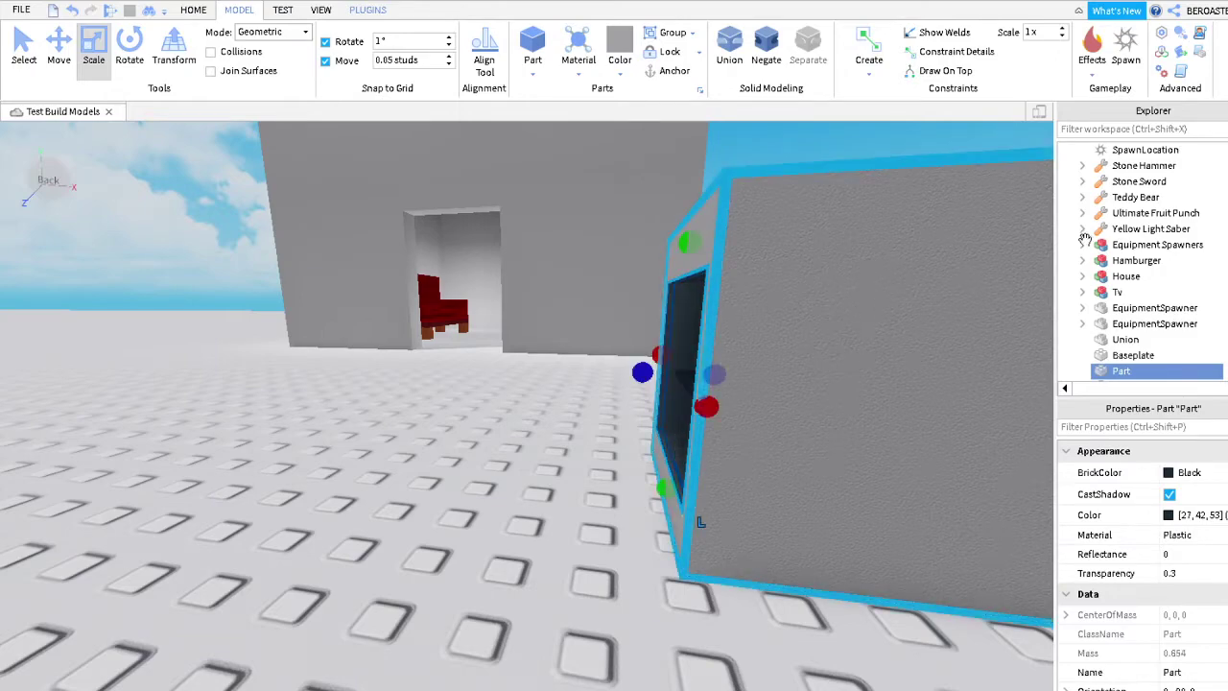
# Insert another new block part on the baseplate near the oven-like model
pyautogui.click(863, 154)
pyautogui.moveTo(863, 153); pyautogui.dragTo(1076, 184, button='right')
pyautogui.click(532, 43)
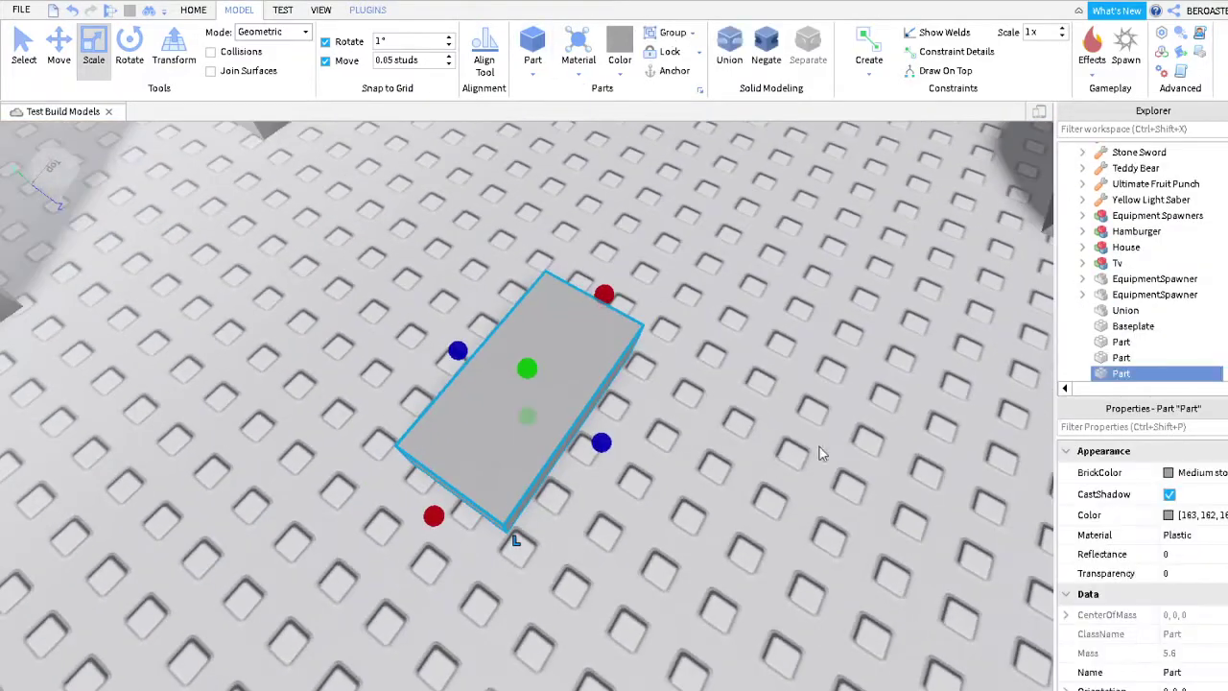
# Scale the new gray block down to a small upright plate and duplicate it to get three pieces for the oven handle
pyautogui.moveTo(600, 443); pyautogui.dragTo(605, 494)
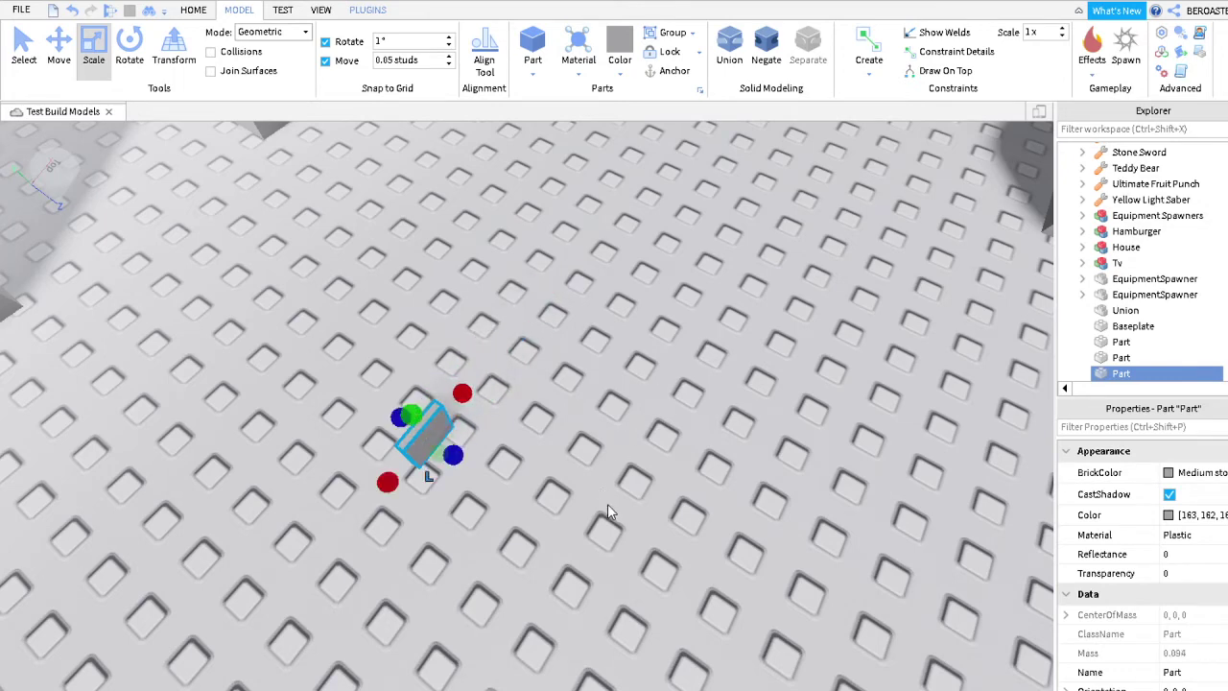
pyautogui.moveTo(545, 576); pyautogui.dragTo(573, 602)
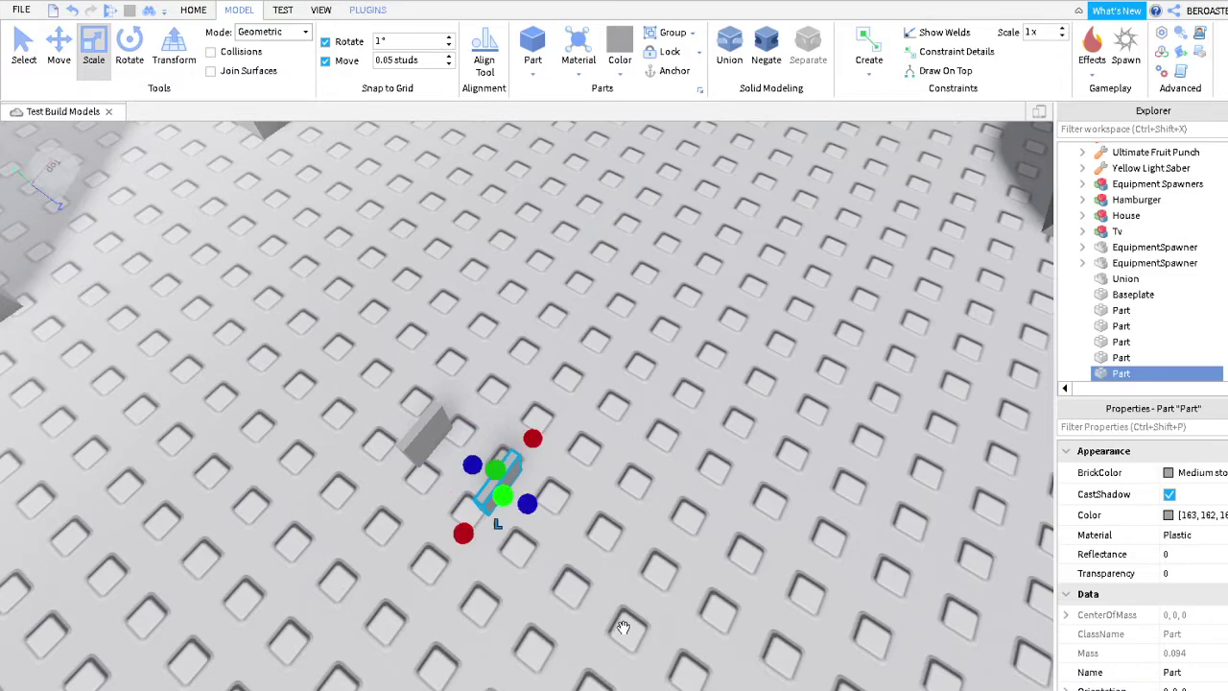
pyautogui.moveTo(624, 629); pyautogui.dragTo(625, 627, button='right')
pyautogui.scroll(5, 905, 493)
pyautogui.click(652, 288)
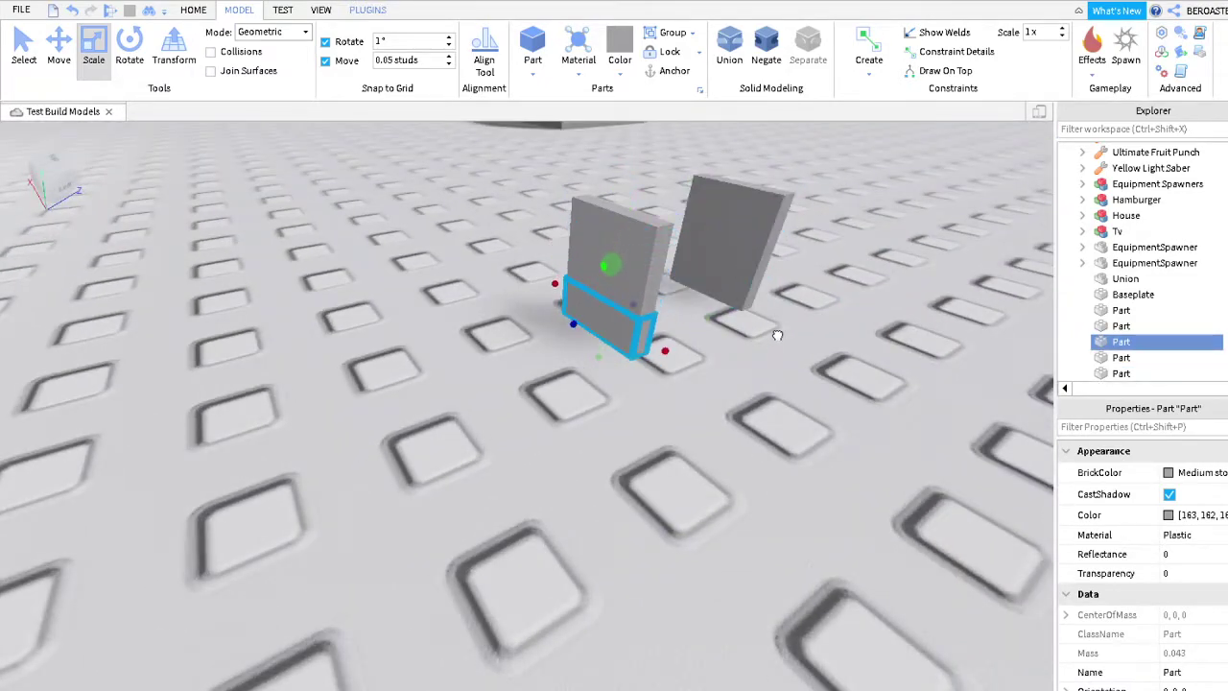
# Scale down the heights of the small gray plates to make low handle bars
pyautogui.hotkey('ctrl', 'z')
pyautogui.hotkey('ctrl', 'z')
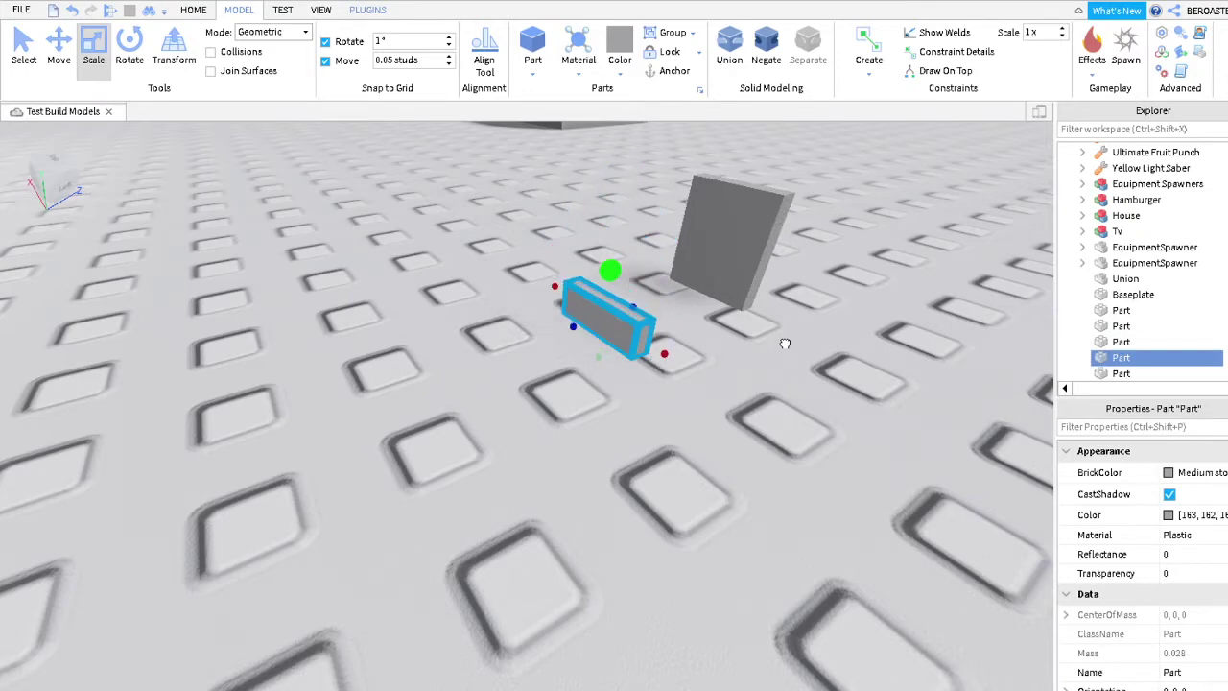
pyautogui.moveTo(784, 343); pyautogui.dragTo(786, 343, button='right')
pyautogui.hotkey('ctrl', 'z')
pyautogui.hotkey('ctrl', 'z')
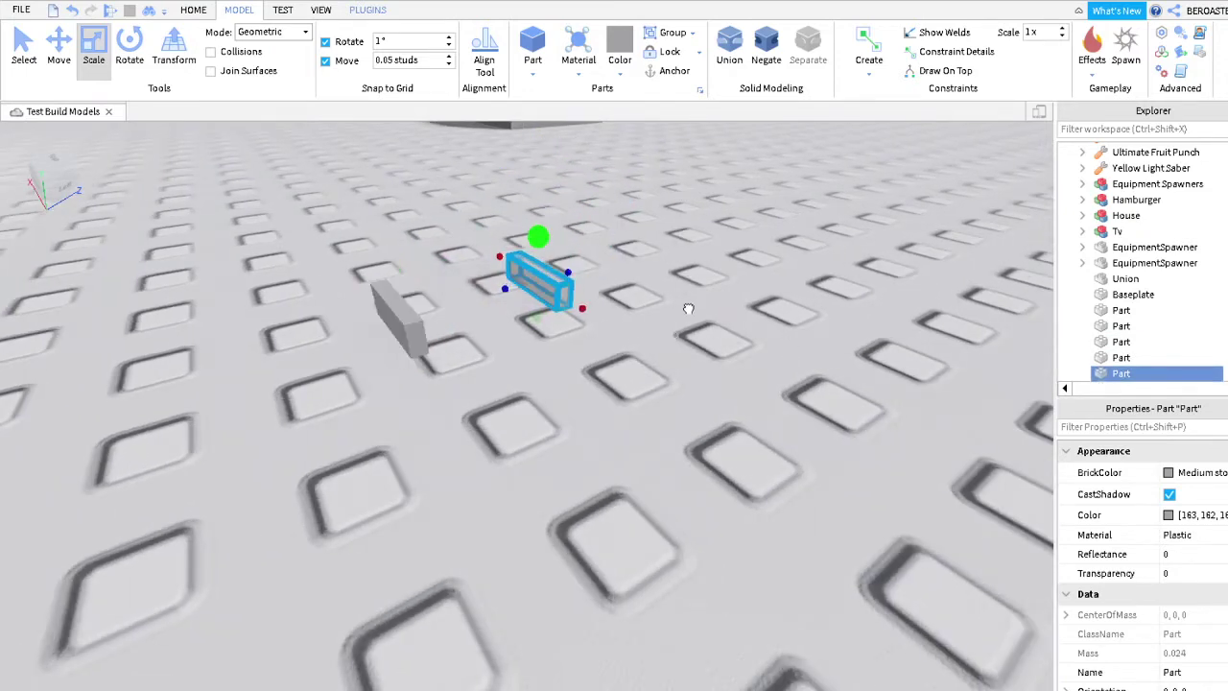
# Move the newest bar alongside the neighbouring bar and adjust its height to match
pyautogui.scroll(8, 683, 333)
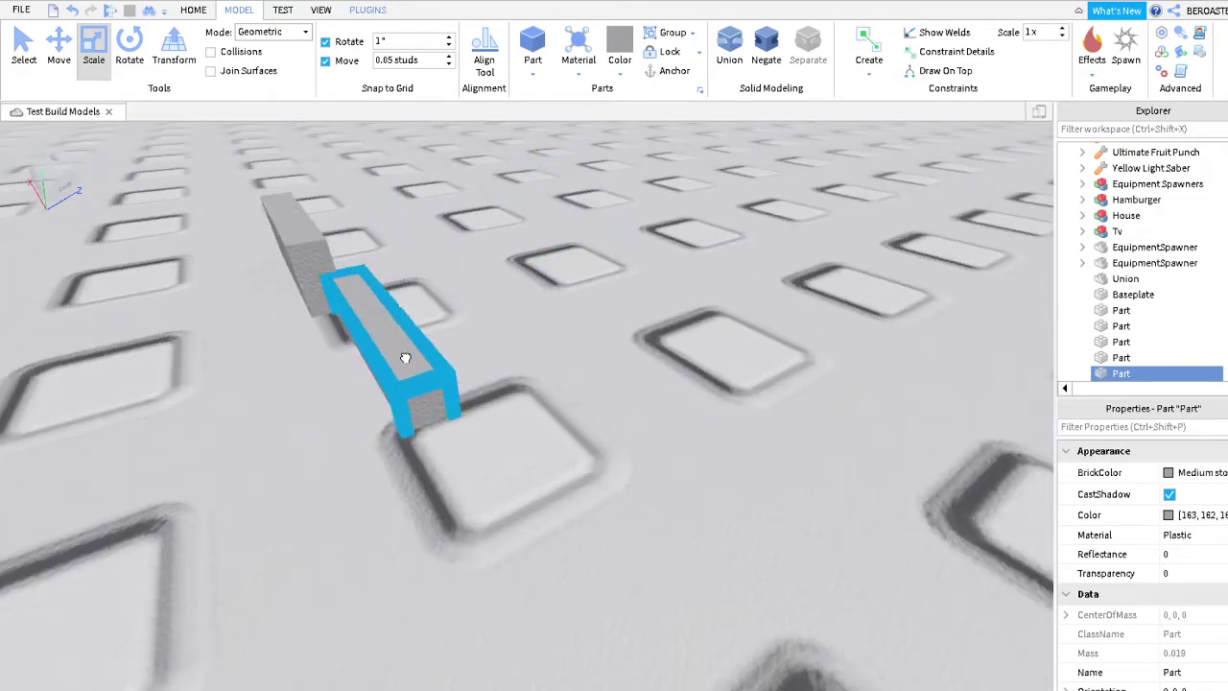
pyautogui.hotkey('ctrl', 'z')
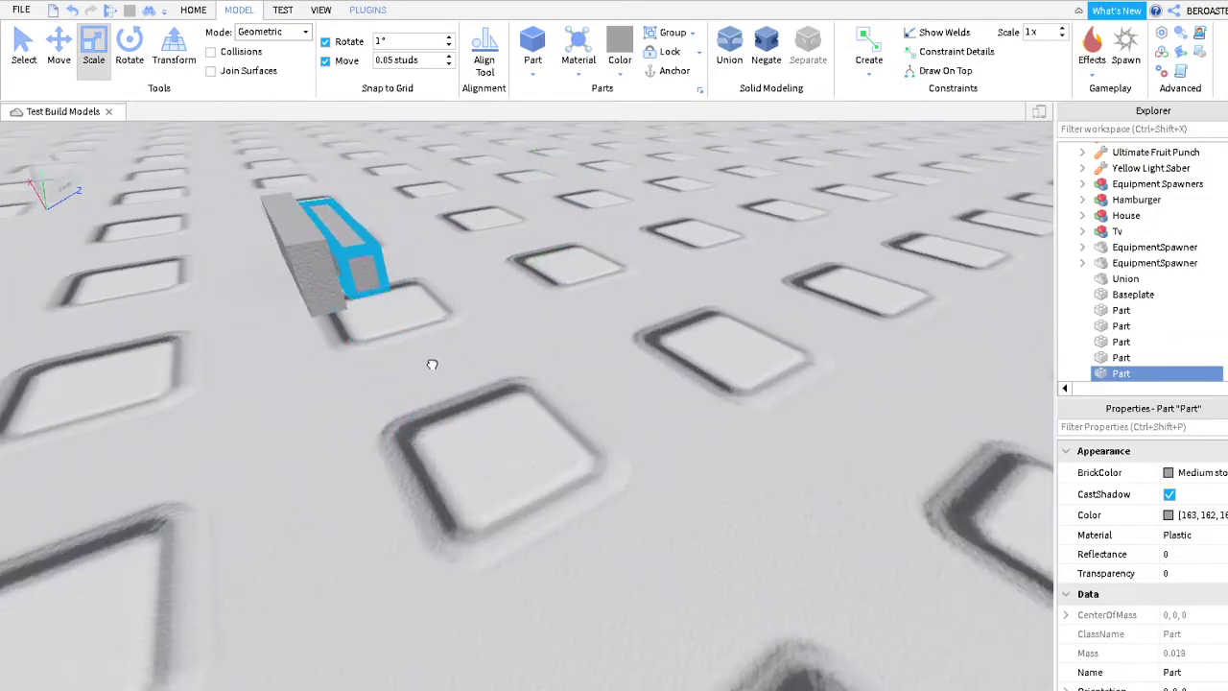
pyautogui.press('f')
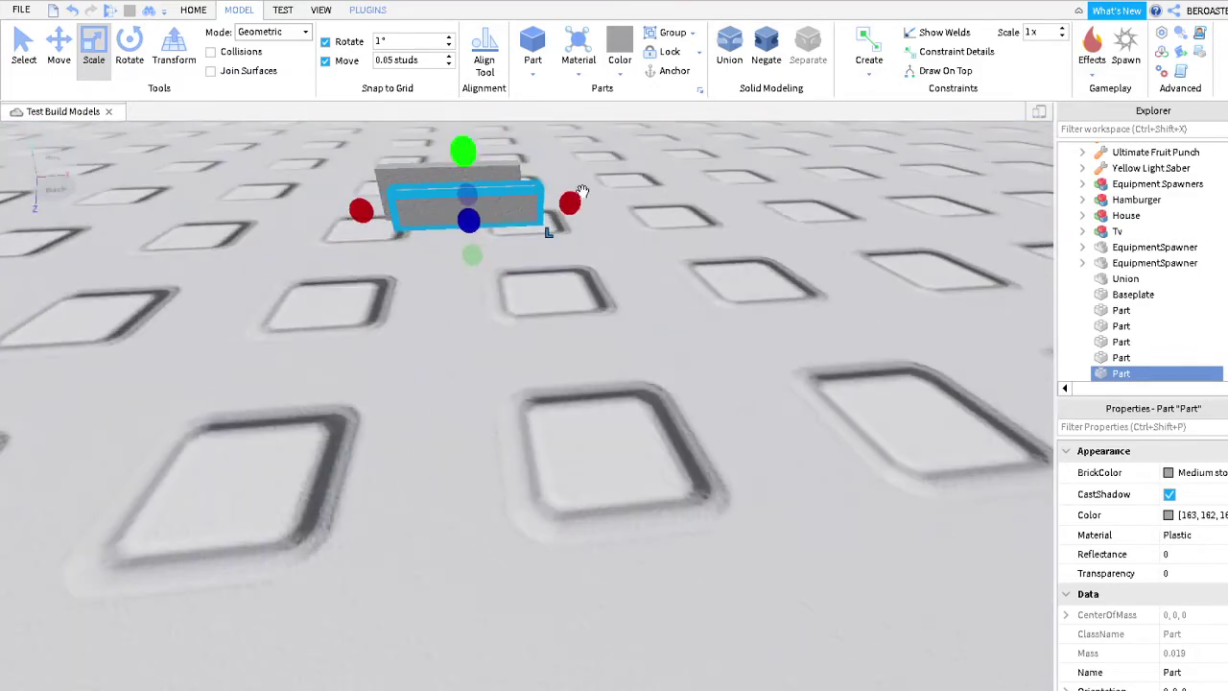
pyautogui.moveTo(582, 191); pyautogui.dragTo(581, 182)
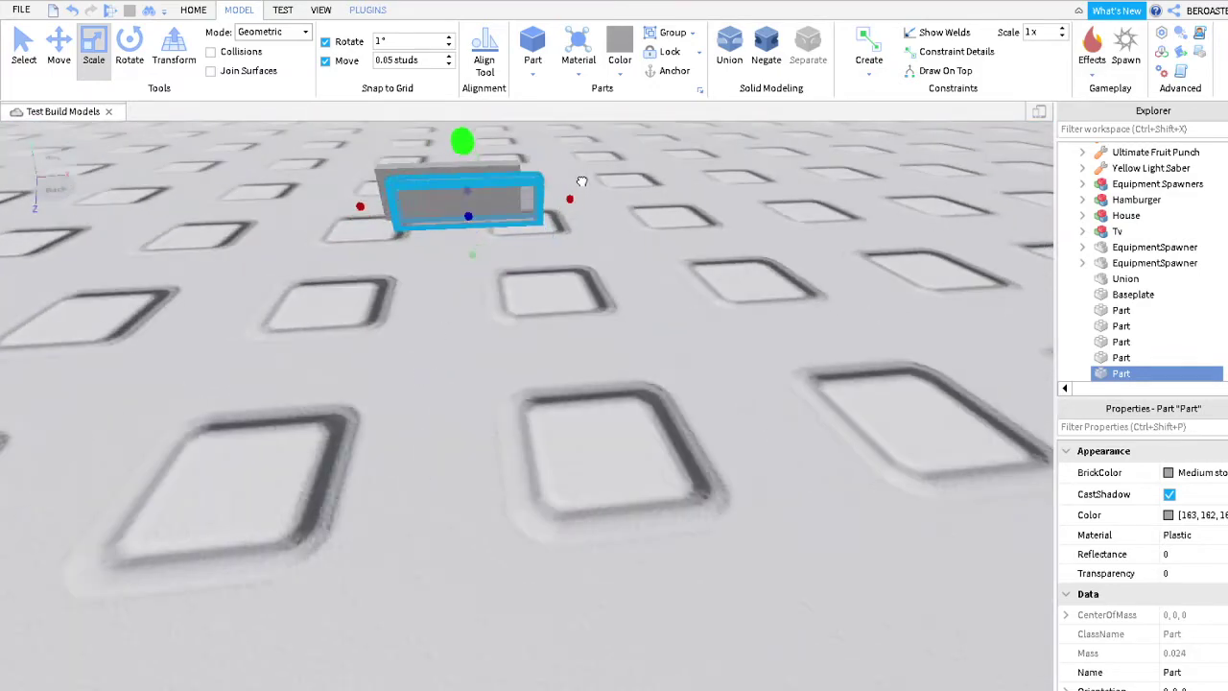
# Rotate one bar a quarter turn and scale its length so it bridges the ends of the two parallel bars
pyautogui.click(836, 235)
pyautogui.moveTo(835, 234); pyautogui.dragTo(835, 234, button='right')
pyautogui.moveTo(588, 360); pyautogui.dragTo(729, 398)
pyautogui.click(564, 297)
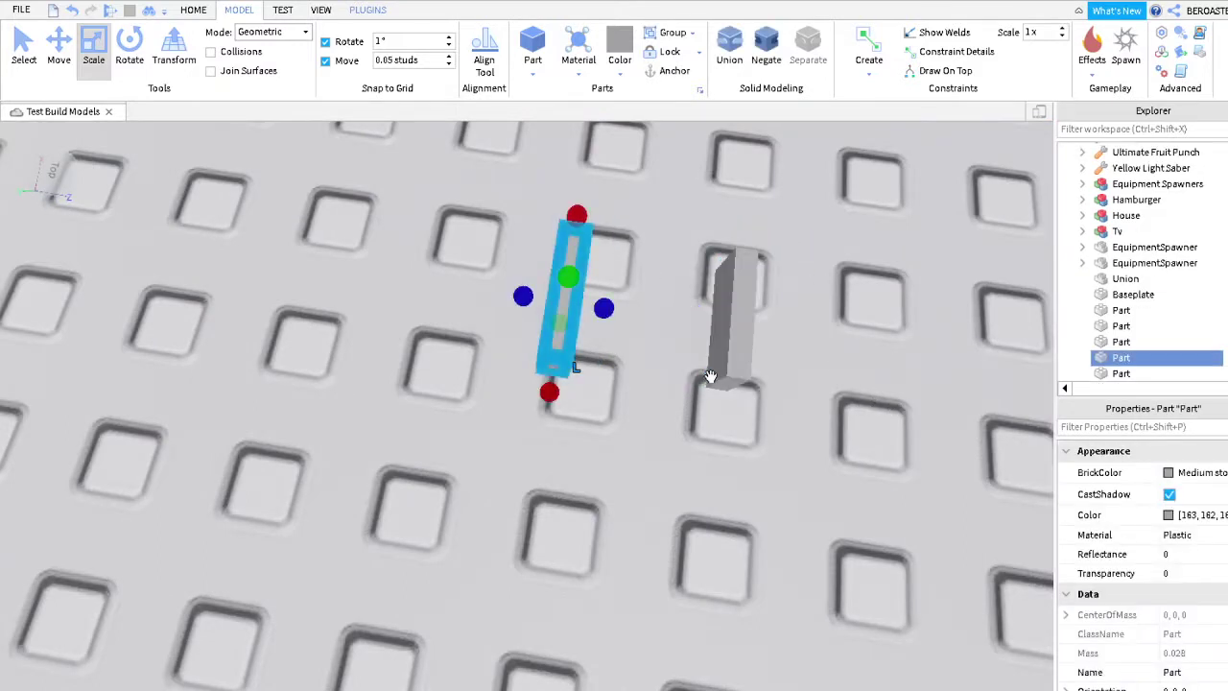
pyautogui.hotkey('ctrl', 'r')
pyautogui.moveTo(575, 305); pyautogui.dragTo(640, 384)
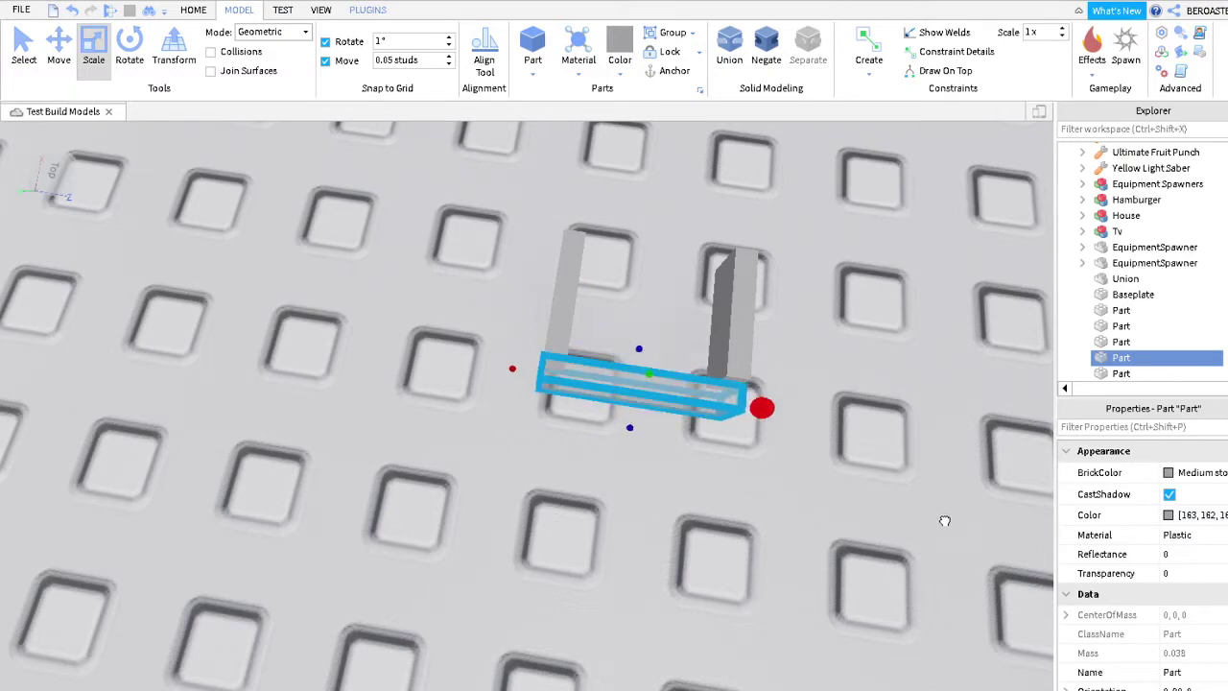
pyautogui.moveTo(952, 522); pyautogui.dragTo(514, 233, button='right')
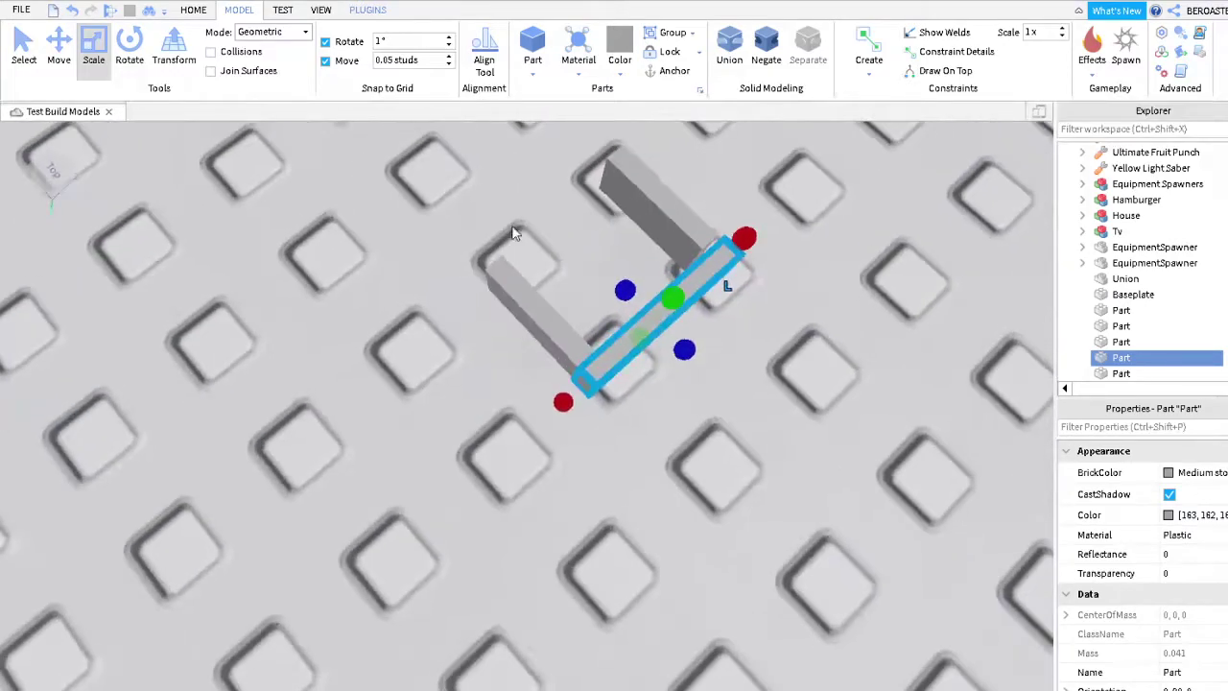
# Move the remaining side bar flush against the end of the crossbar to complete a U-shaped handle
pyautogui.click(58, 48)
pyautogui.moveTo(671, 447); pyautogui.dragTo(789, 354, button='right')
pyautogui.click(679, 276)
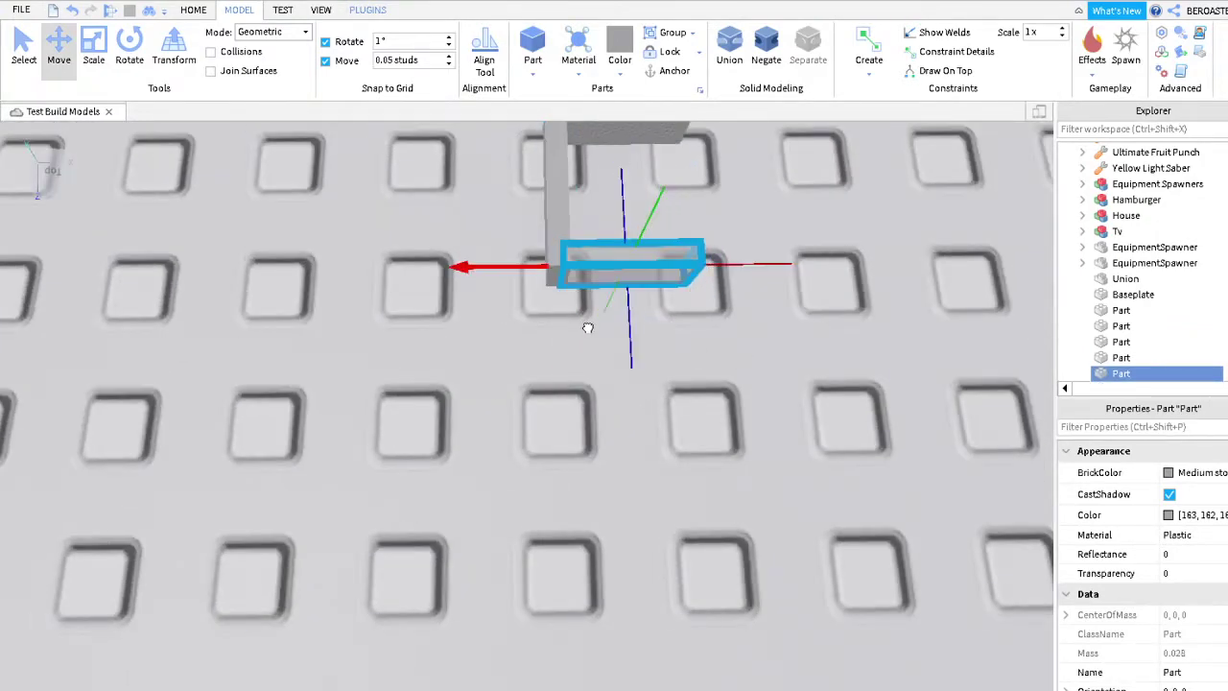
pyautogui.moveTo(855, 430); pyautogui.dragTo(902, 342, button='right')
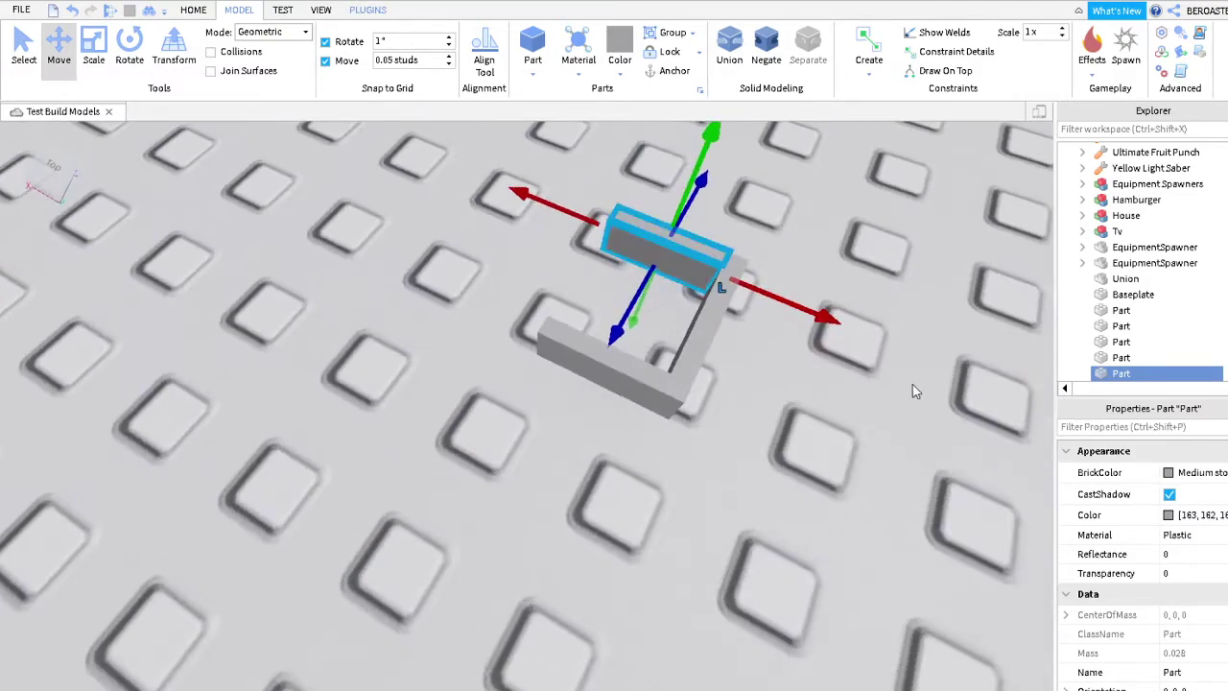
# Select all three handle bars and set their BrickColor to Br. yellowish orange
pyautogui.keyDown('ctrl'); pyautogui.click(705, 321); pyautogui.keyUp('ctrl')
pyautogui.keyDown('ctrl'); pyautogui.click(590, 360); pyautogui.keyUp('ctrl')
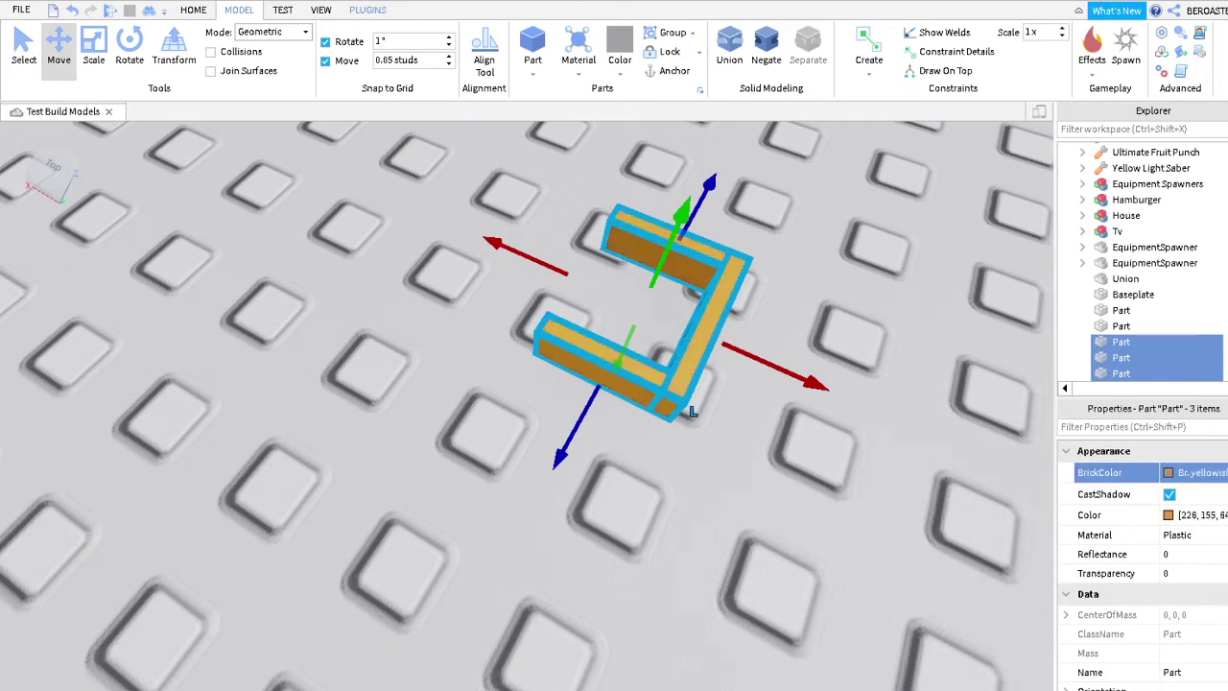
pyautogui.moveTo(537, 403); pyautogui.dragTo(538, 268, button='right')
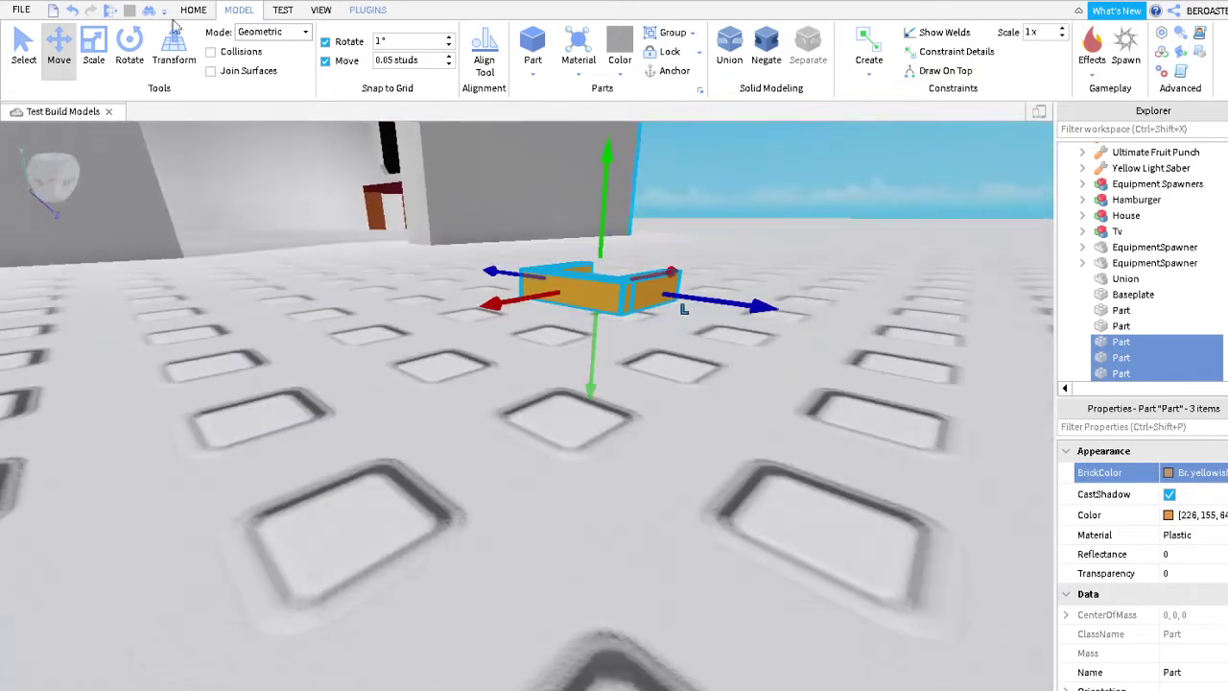
# Scale down the orange handle and slim its individual bars
pyautogui.hotkey('ctrl', '3')
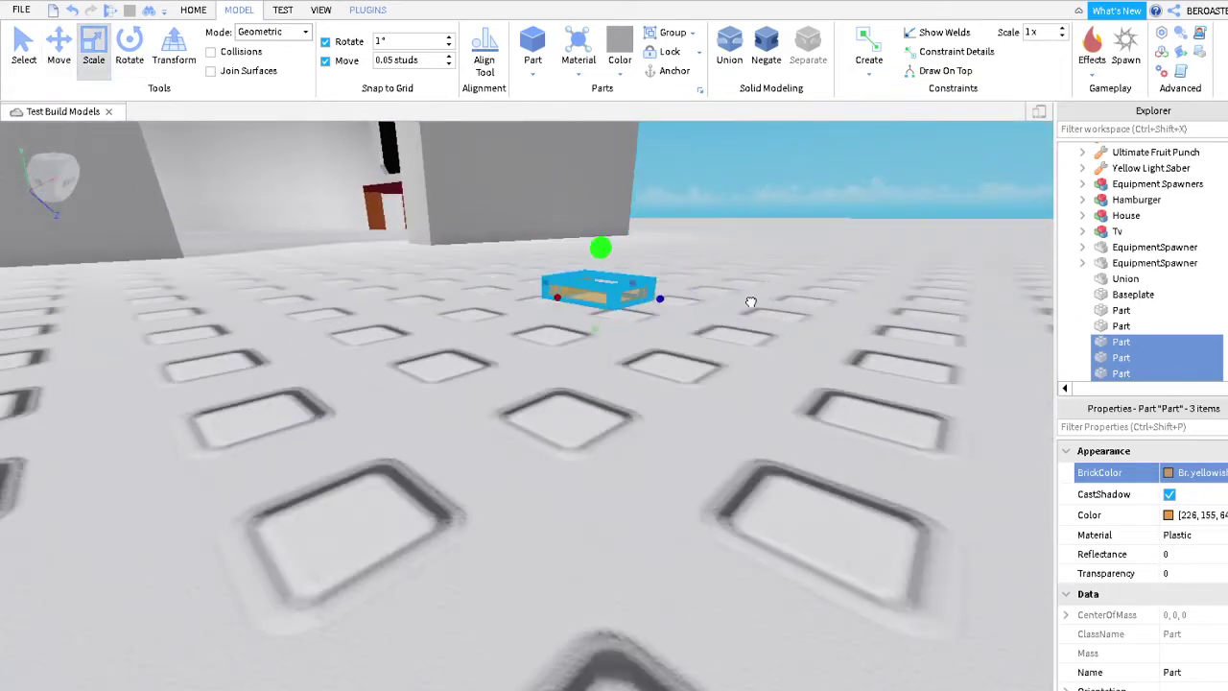
pyautogui.moveTo(750, 303); pyautogui.dragTo(758, 291)
pyautogui.hotkey('ctrl', 'z')
pyautogui.hotkey('ctrl', 'z')
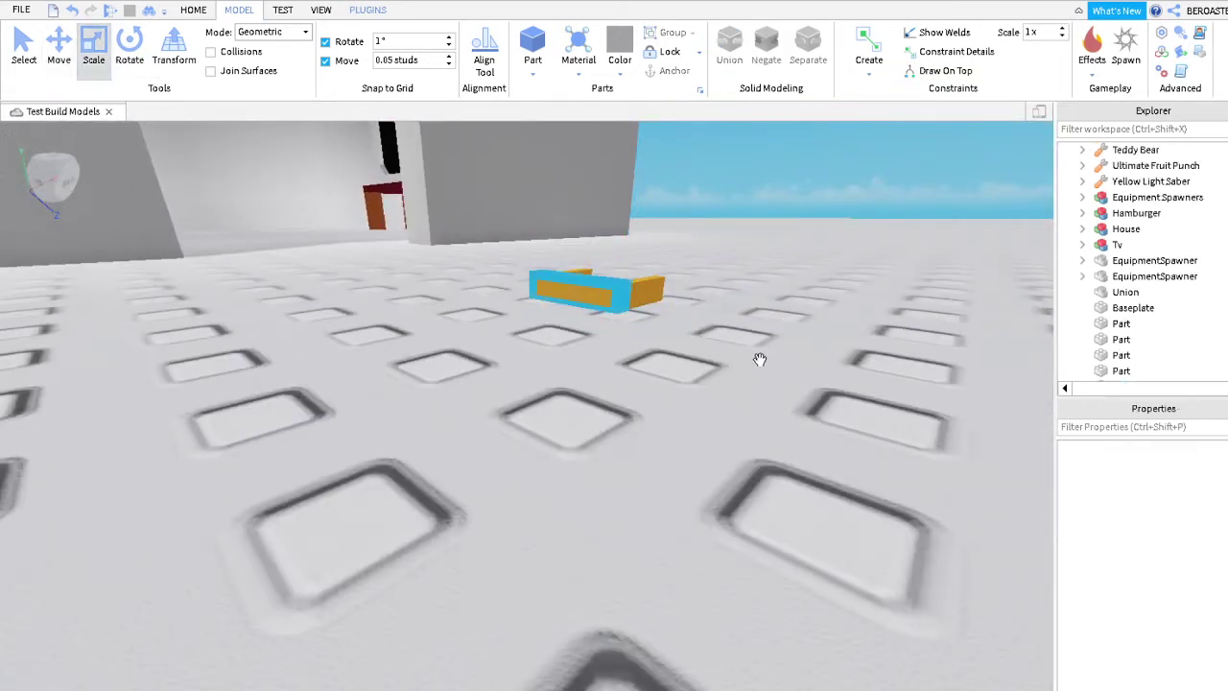
pyautogui.hotkey('ctrl', 'd')
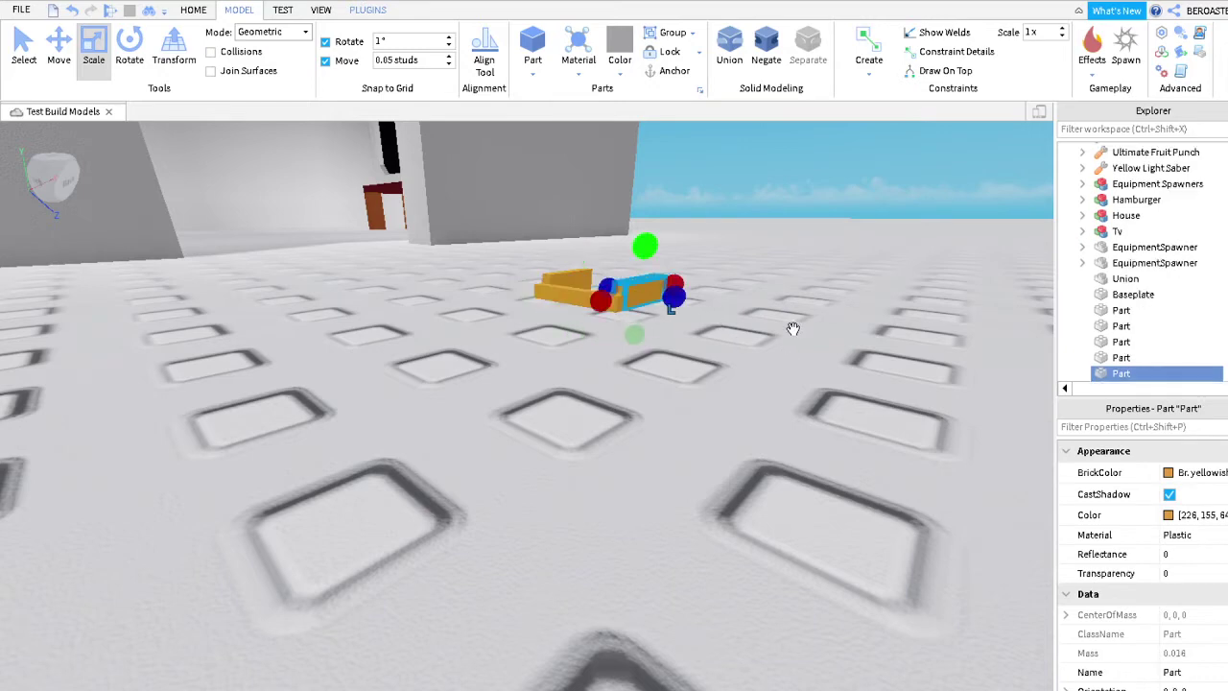
pyautogui.hotkey('ctrl', 'z')
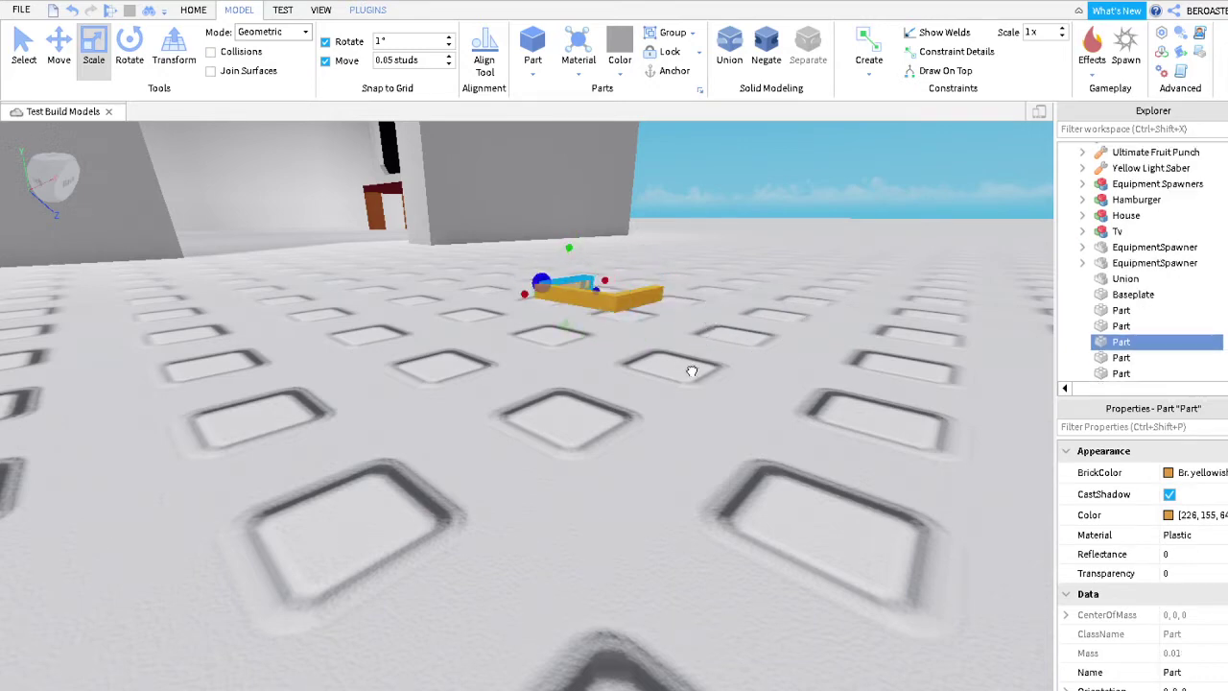
pyautogui.hotkey('ctrl', 'y')
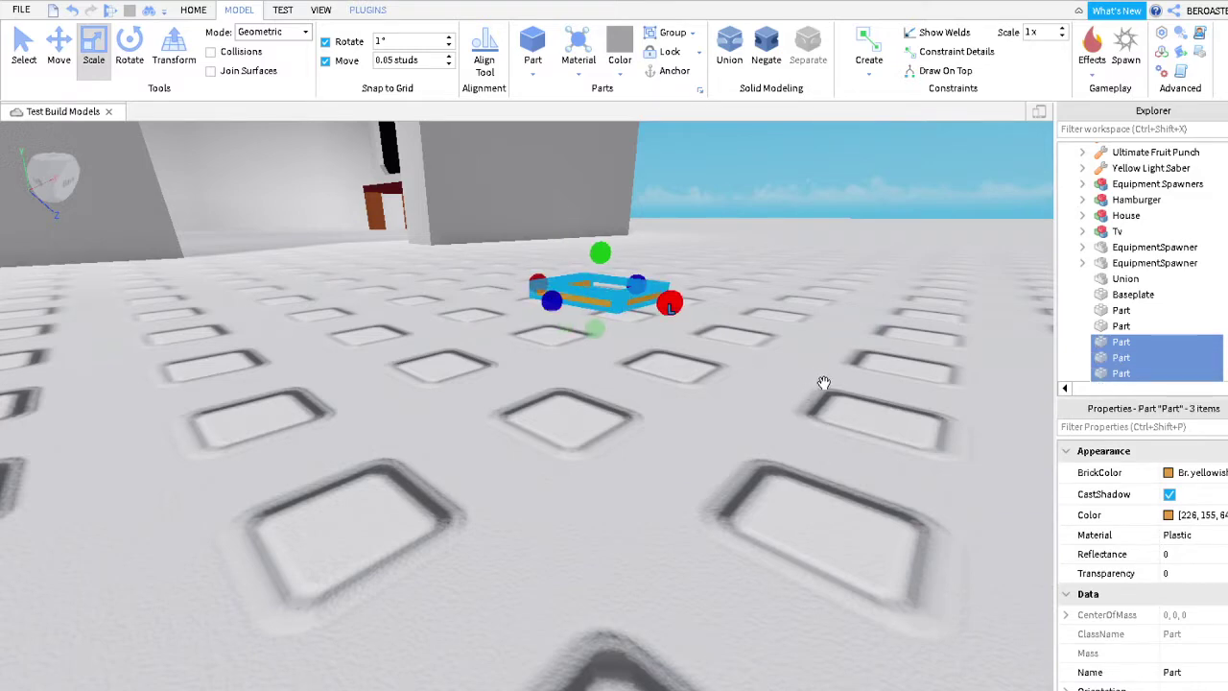
# Move the three-part handle onto the upper area of the oven's black glass front
pyautogui.moveTo(756, 372); pyautogui.dragTo(832, 652, button='right')
pyautogui.moveTo(833, 653); pyautogui.dragTo(788, 683)
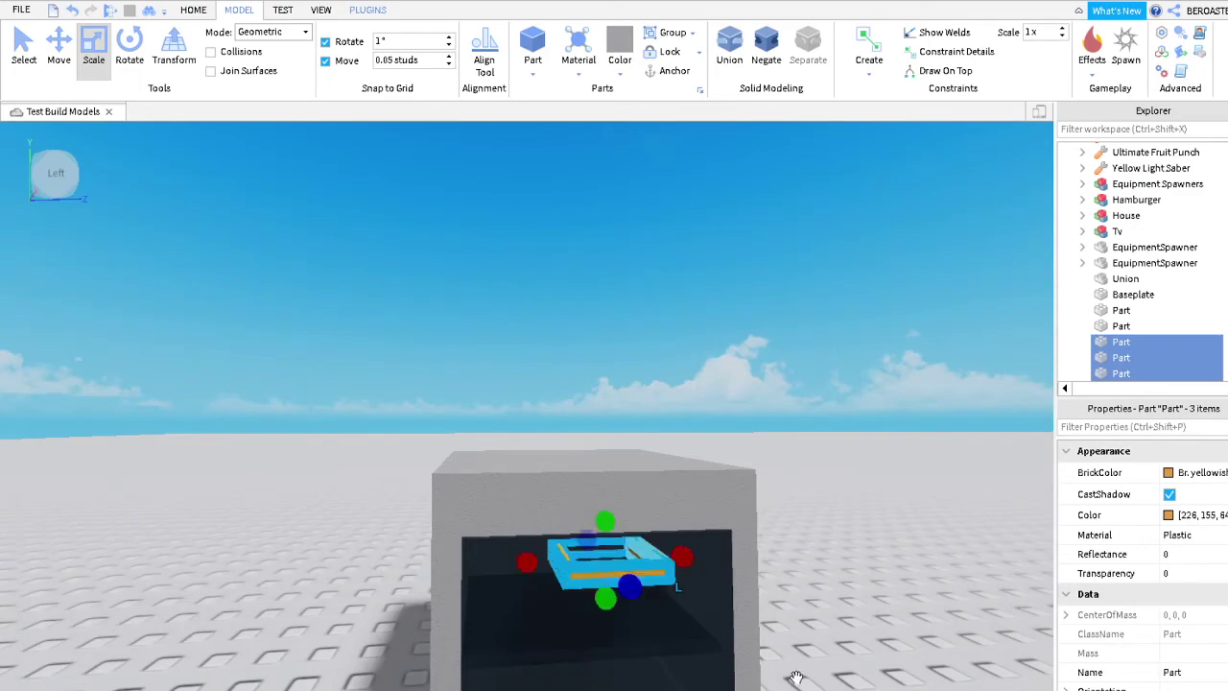
pyautogui.moveTo(785, 681); pyautogui.dragTo(726, 557, button='right')
# Shorten both side arms of the handle so they stay attached to the glass
pyautogui.click(722, 548)
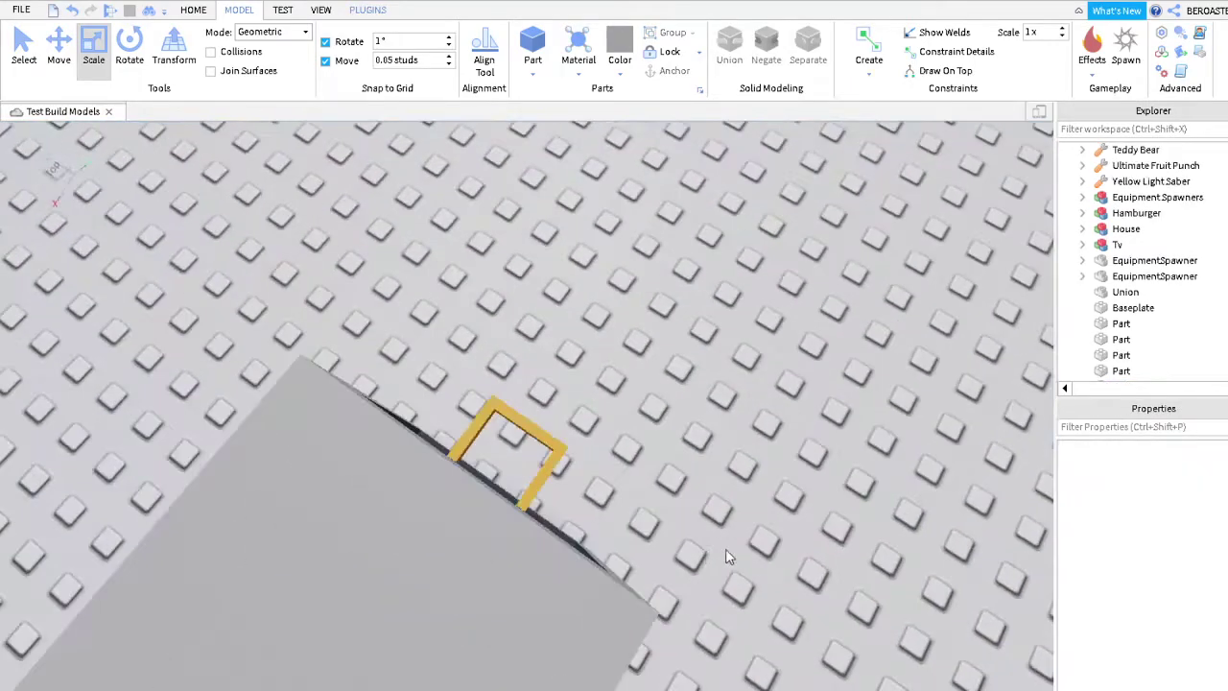
pyautogui.hotkey('ctrl', 'z')
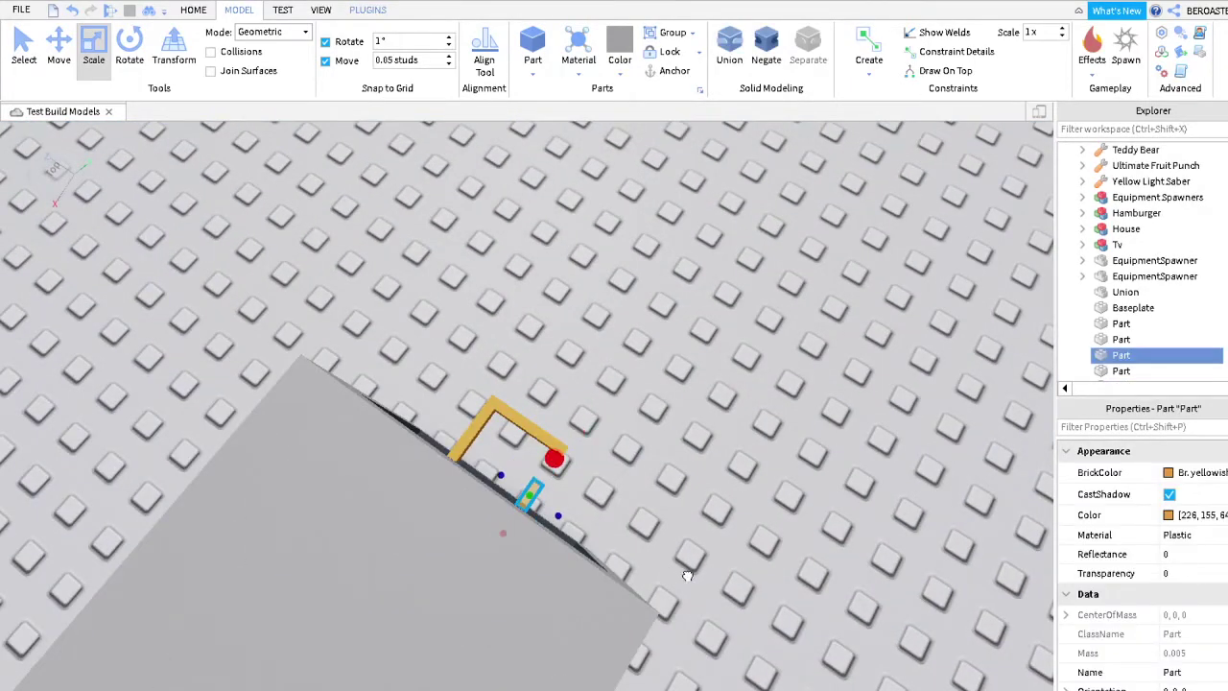
pyautogui.hotkey('ctrl', 'd')
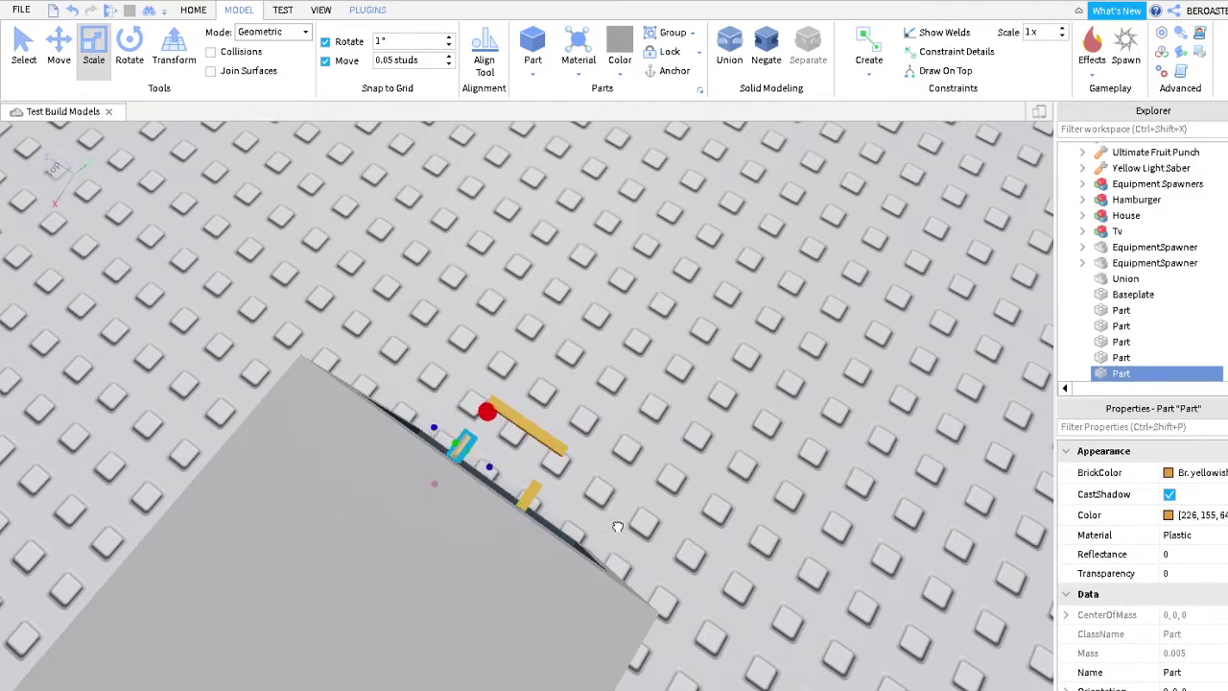
# Move the handle's crossbar back toward the oven until it meets the ends of the shortened arms
pyautogui.press('Up')
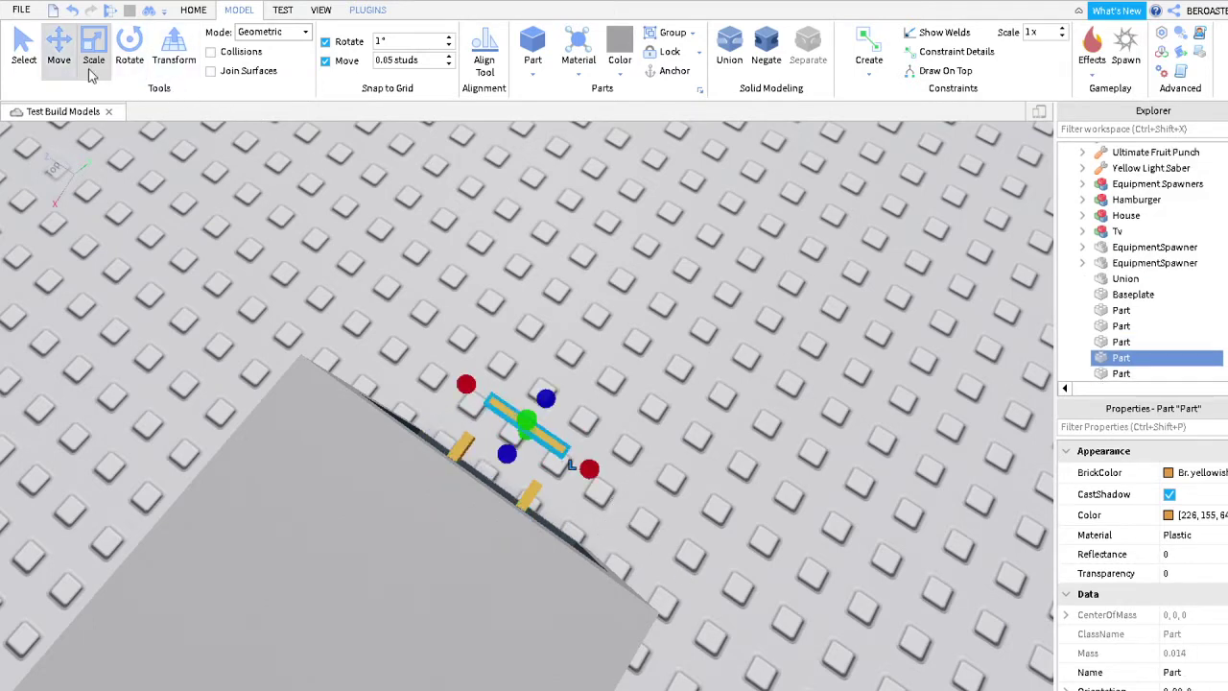
pyautogui.hotkey('ctrl', '2')
pyautogui.moveTo(774, 617); pyautogui.dragTo(757, 586, button='right')
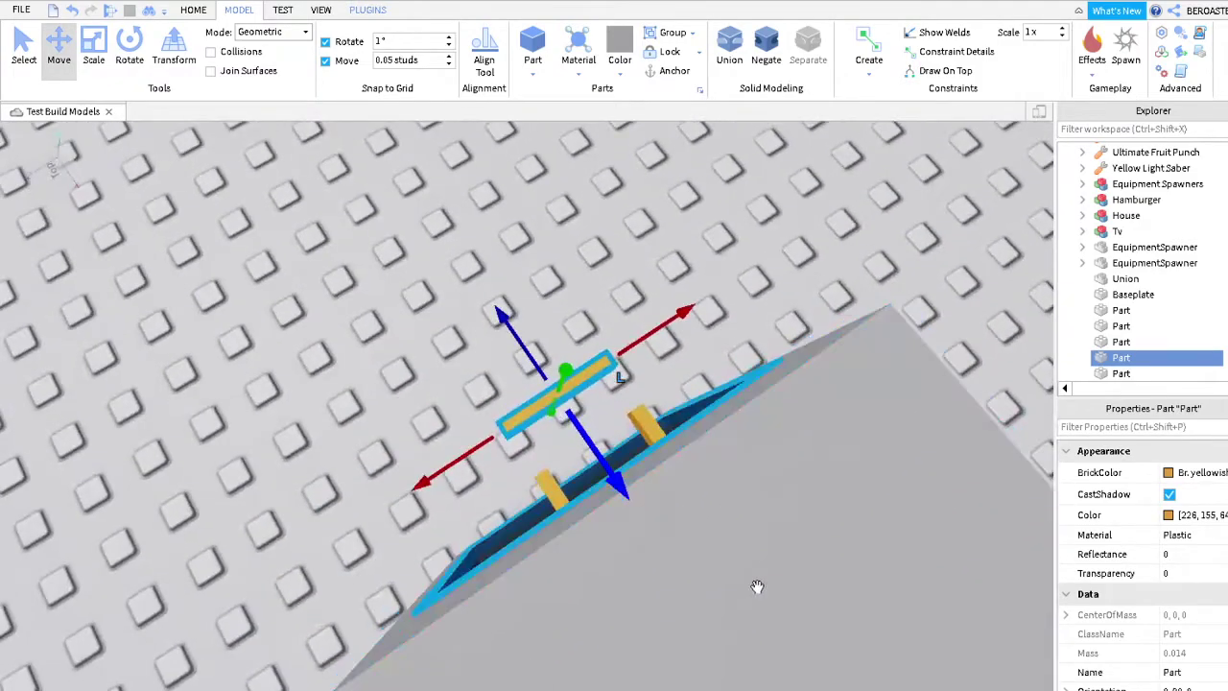
pyautogui.moveTo(757, 586); pyautogui.dragTo(784, 610)
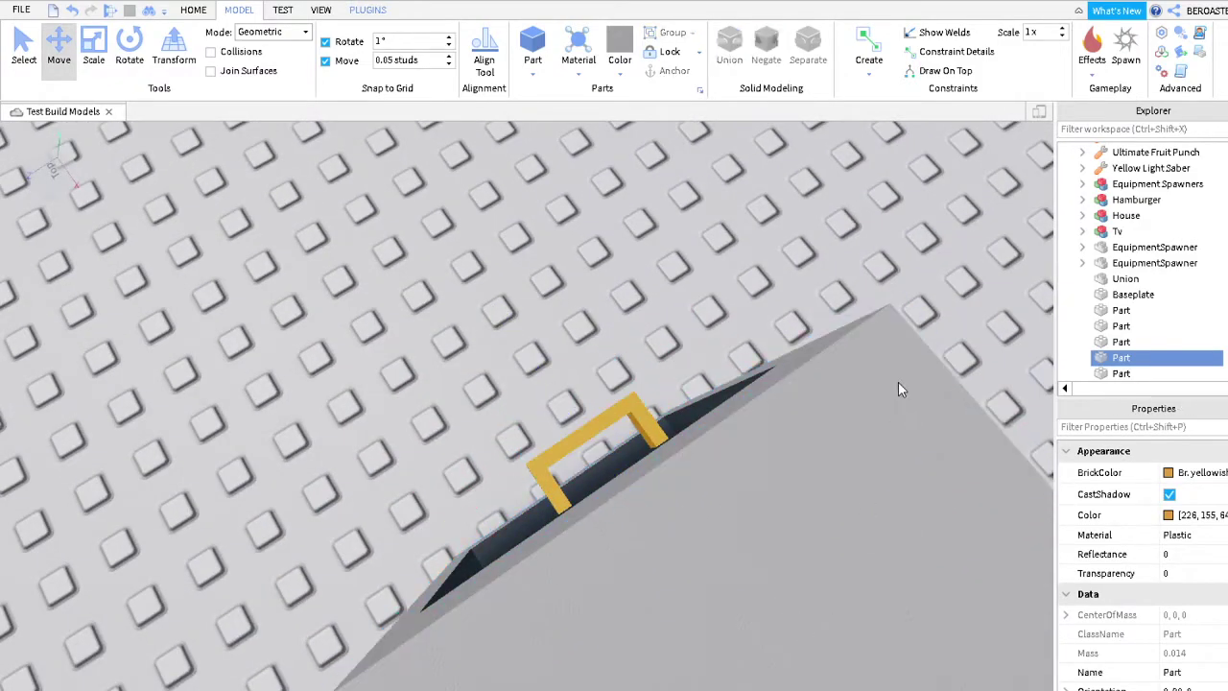
pyautogui.click(899, 386)
# Select the handle's parts and shift the handle to the middle of the glass's upper edge
pyautogui.moveTo(857, 480); pyautogui.dragTo(854, 480, button='right')
pyautogui.click(758, 576)
pyautogui.keyDown('ctrl'); pyautogui.click(768, 583); pyautogui.keyUp('ctrl')
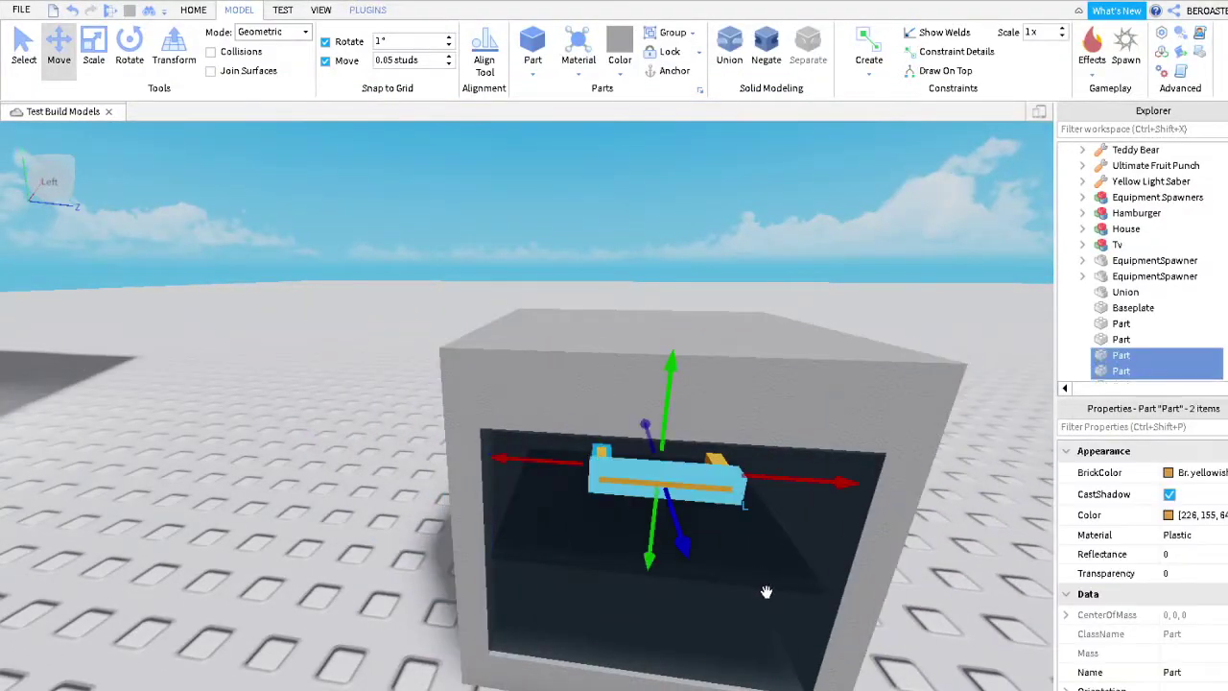
pyautogui.keyDown('ctrl'); pyautogui.click(905, 583); pyautogui.keyUp('ctrl')
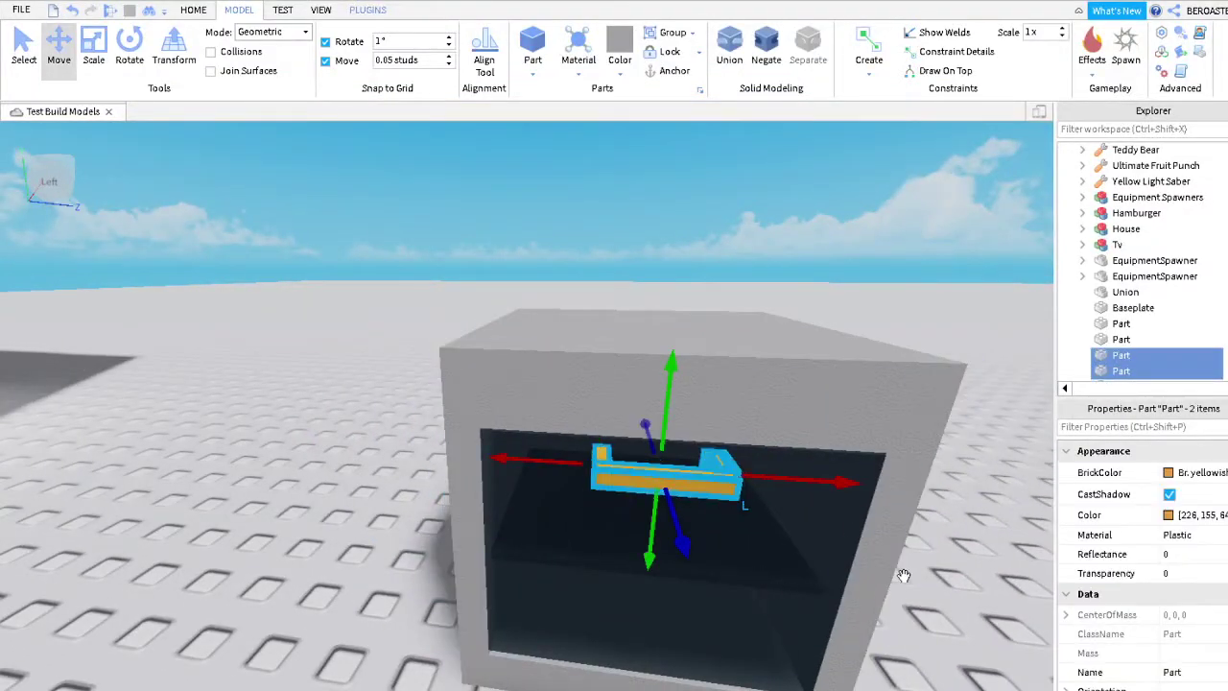
pyautogui.click(974, 603)
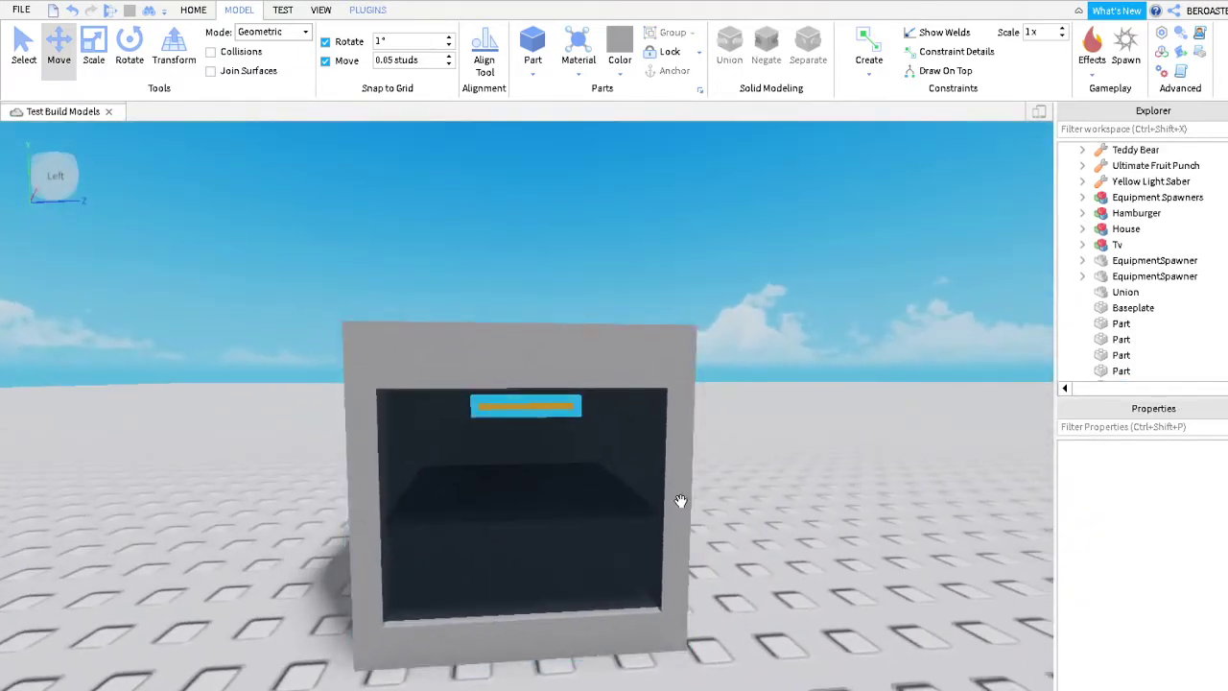
# Select all three handle parts together again, fine-tune their placement on the glass front, and check the oven from several angles
pyautogui.moveTo(681, 500); pyautogui.dragTo(700, 512, button='right')
pyautogui.click(245, 333)
pyautogui.moveTo(245, 333); pyautogui.dragTo(297, 425, button='right')
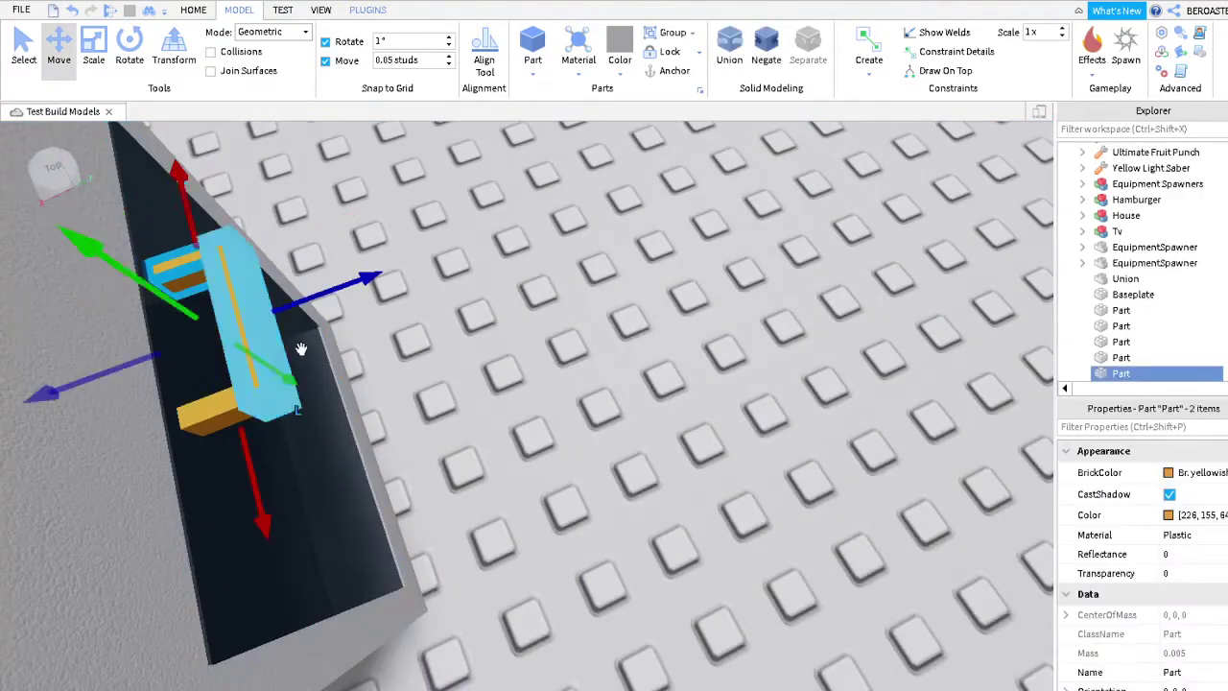
pyautogui.keyDown('ctrl'); pyautogui.click(268, 507); pyautogui.keyUp('ctrl')
pyautogui.keyDown('ctrl'); pyautogui.click(273, 508); pyautogui.keyUp('ctrl')
pyautogui.moveTo(273, 508); pyautogui.dragTo(612, 387, button='right')
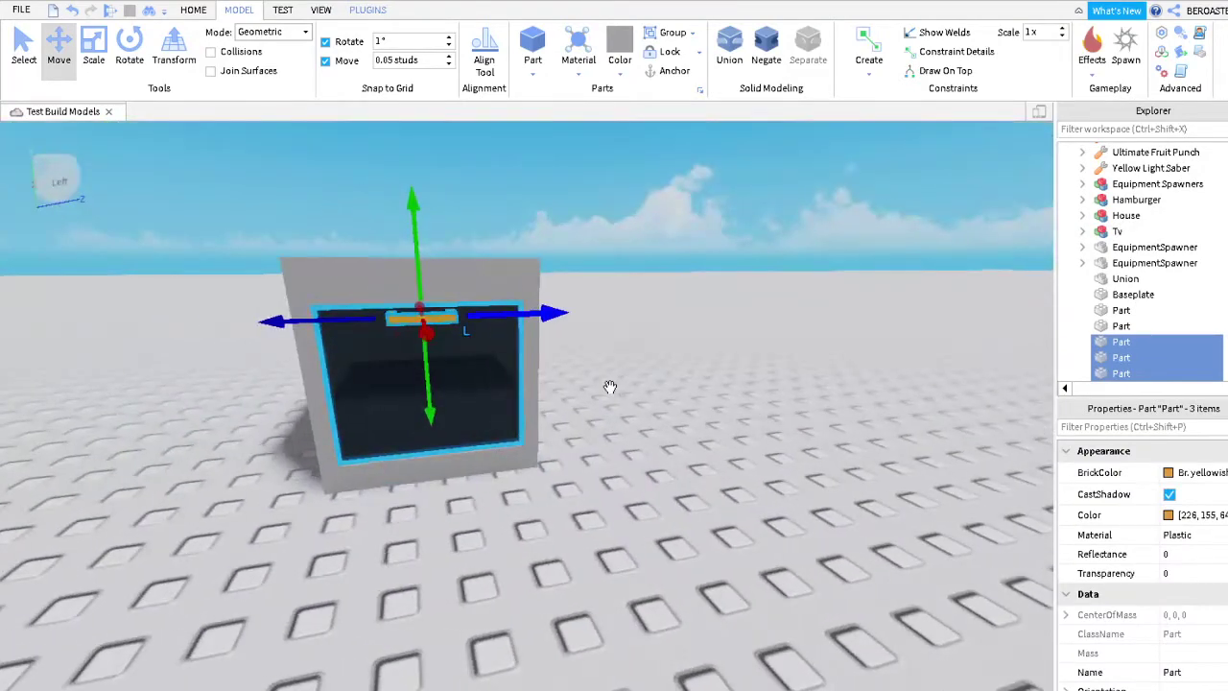
pyautogui.click(806, 247)
pyautogui.moveTo(806, 248); pyautogui.dragTo(812, 240, button='right')
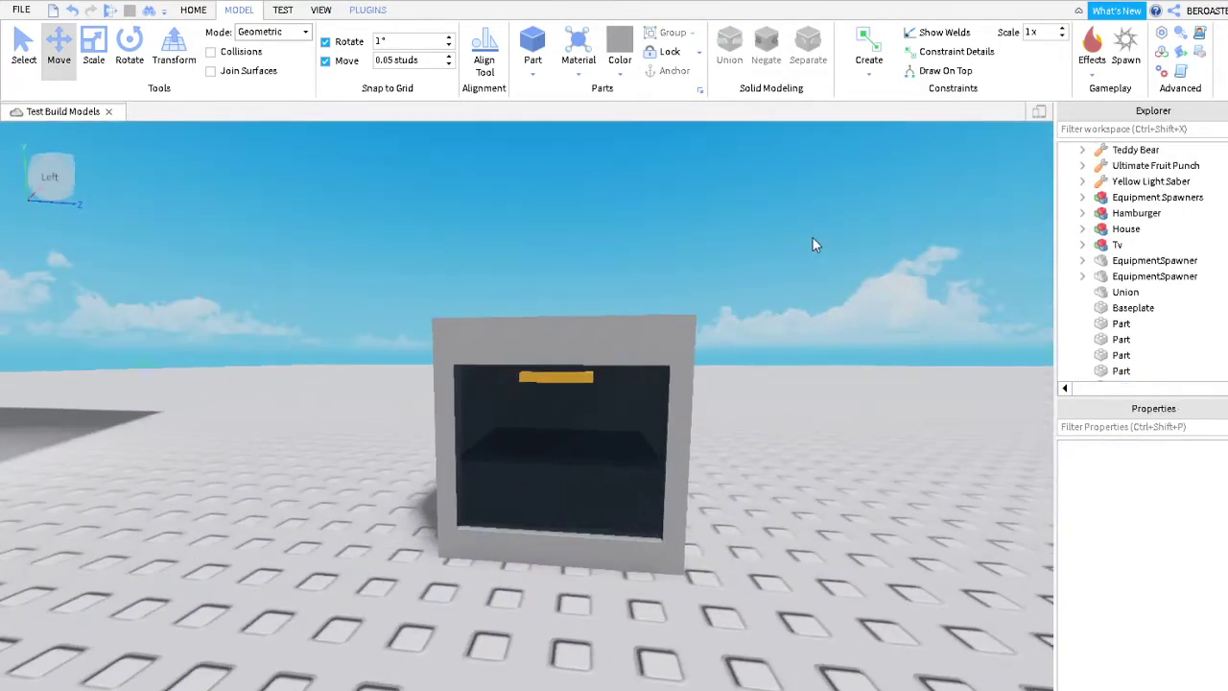
pyautogui.moveTo(690, 406); pyautogui.dragTo(713, 450, button='right')
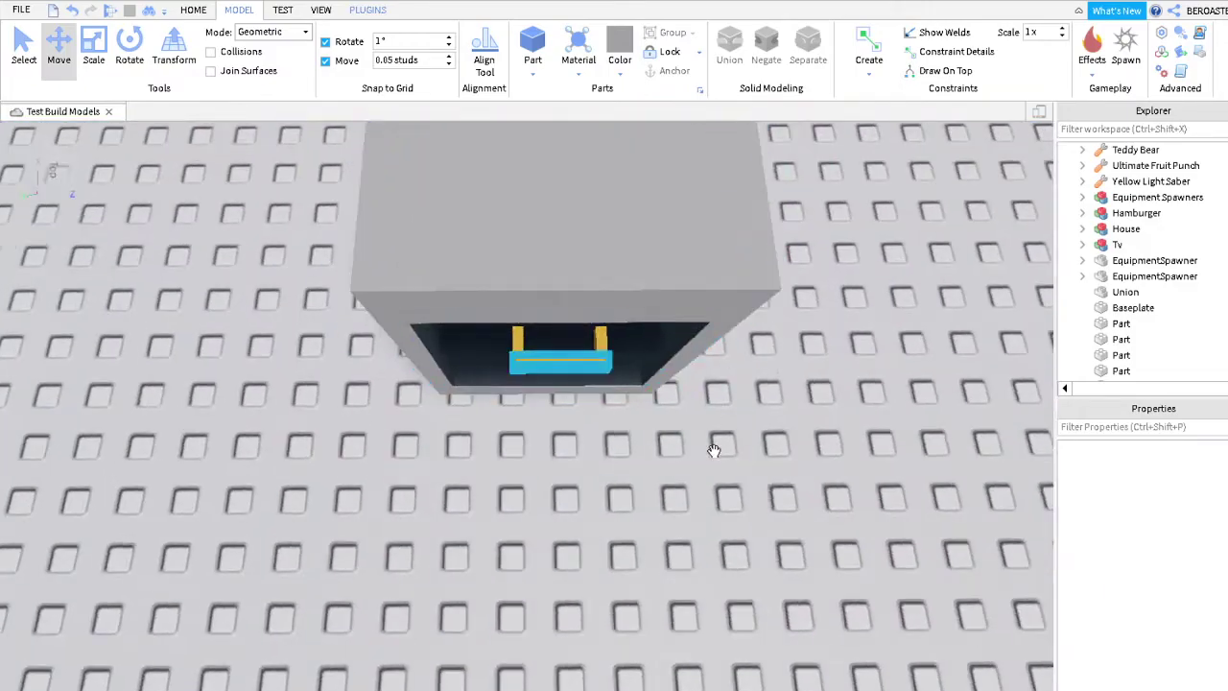
# Select the handle's parts, fine-tune the handle's placement on the glass front, and check the oven from the front and above
pyautogui.click(662, 372)
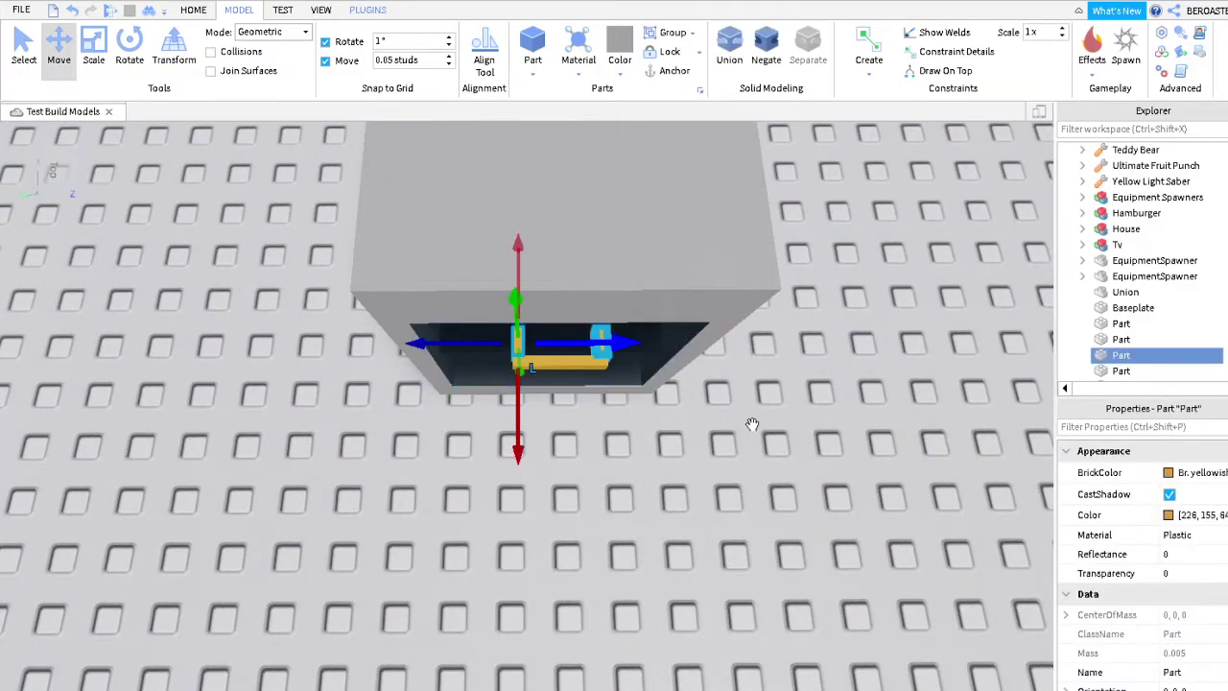
pyautogui.keyDown('ctrl'); pyautogui.click(561, 362); pyautogui.keyUp('ctrl')
pyautogui.moveTo(827, 506); pyautogui.dragTo(822, 502, button='right')
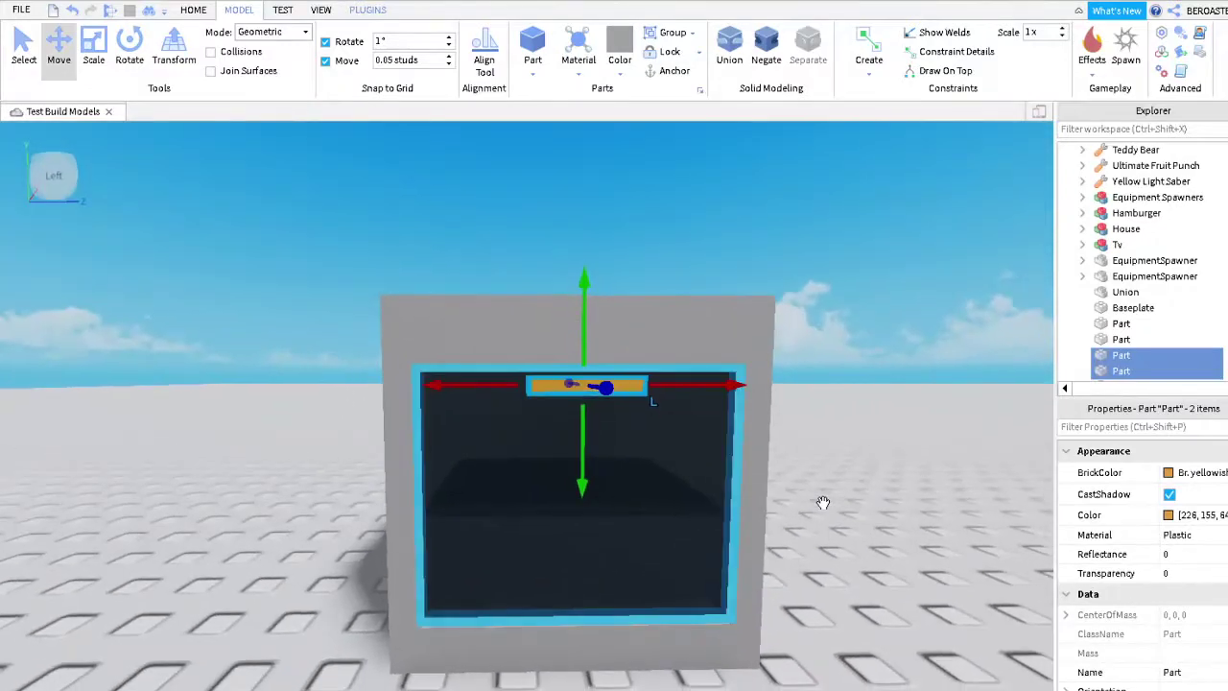
pyautogui.press('f')
pyautogui.press('a')
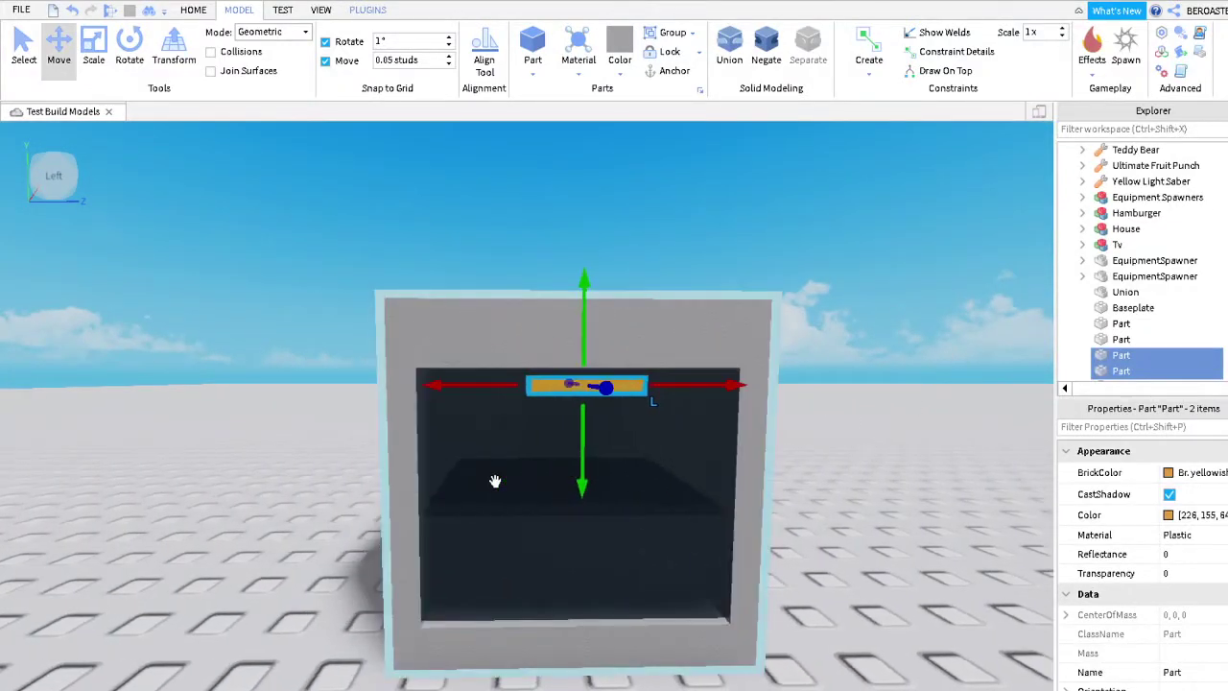
pyautogui.moveTo(592, 494); pyautogui.dragTo(577, 480)
pyautogui.click(810, 295)
pyautogui.press('s')
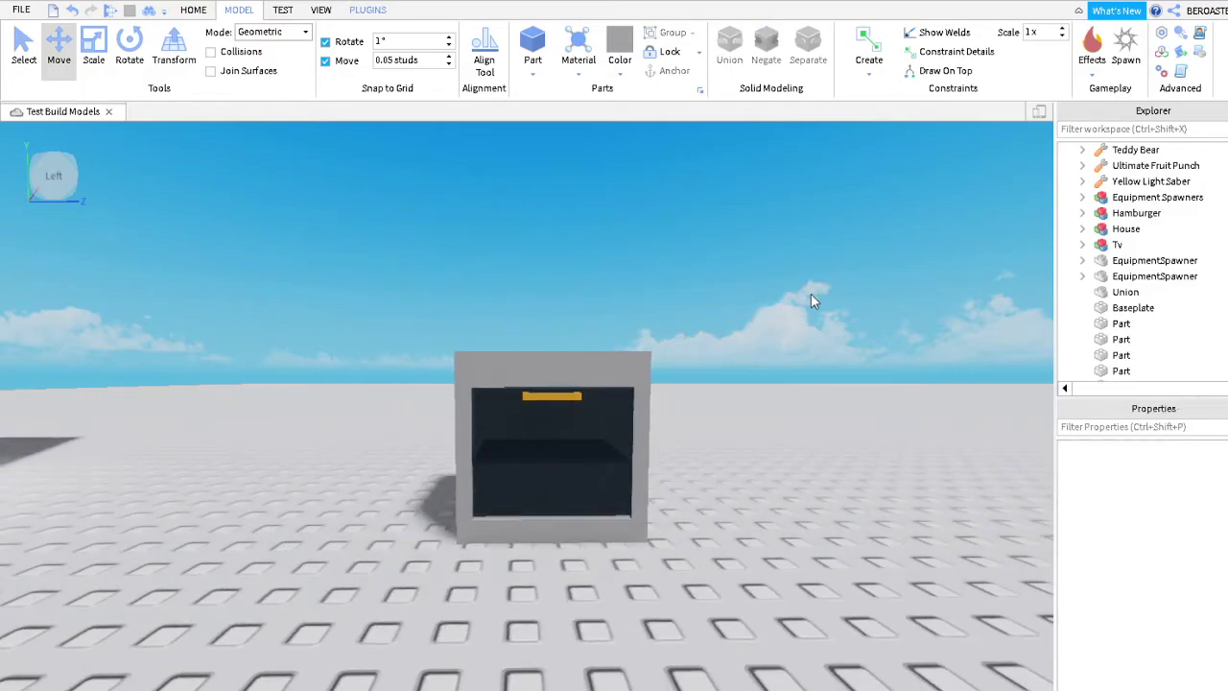
pyautogui.press('w')
pyautogui.moveTo(811, 301); pyautogui.dragTo(754, 346, button='right')
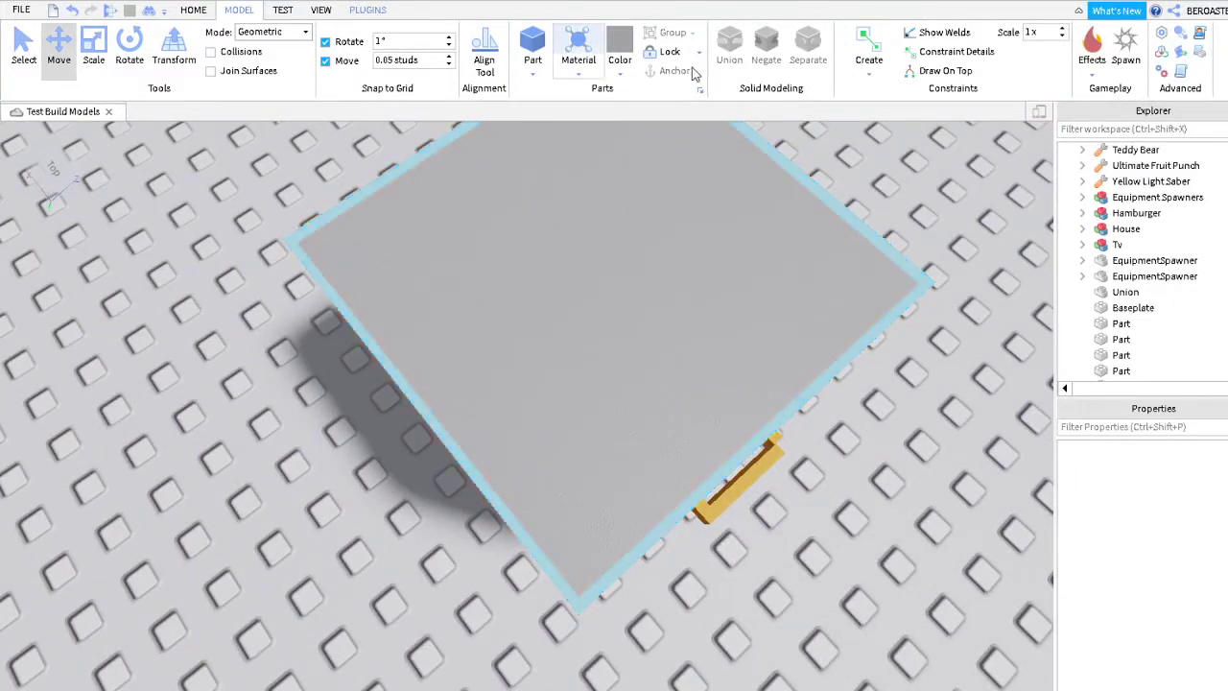
# Insert a block part on the oven's top and scale it into a thin strip along one side edge
pyautogui.click(532, 44)
pyautogui.moveTo(739, 336); pyautogui.dragTo(668, 483, button='right')
pyautogui.click(93, 46)
pyautogui.moveTo(371, 431); pyautogui.dragTo(530, 649)
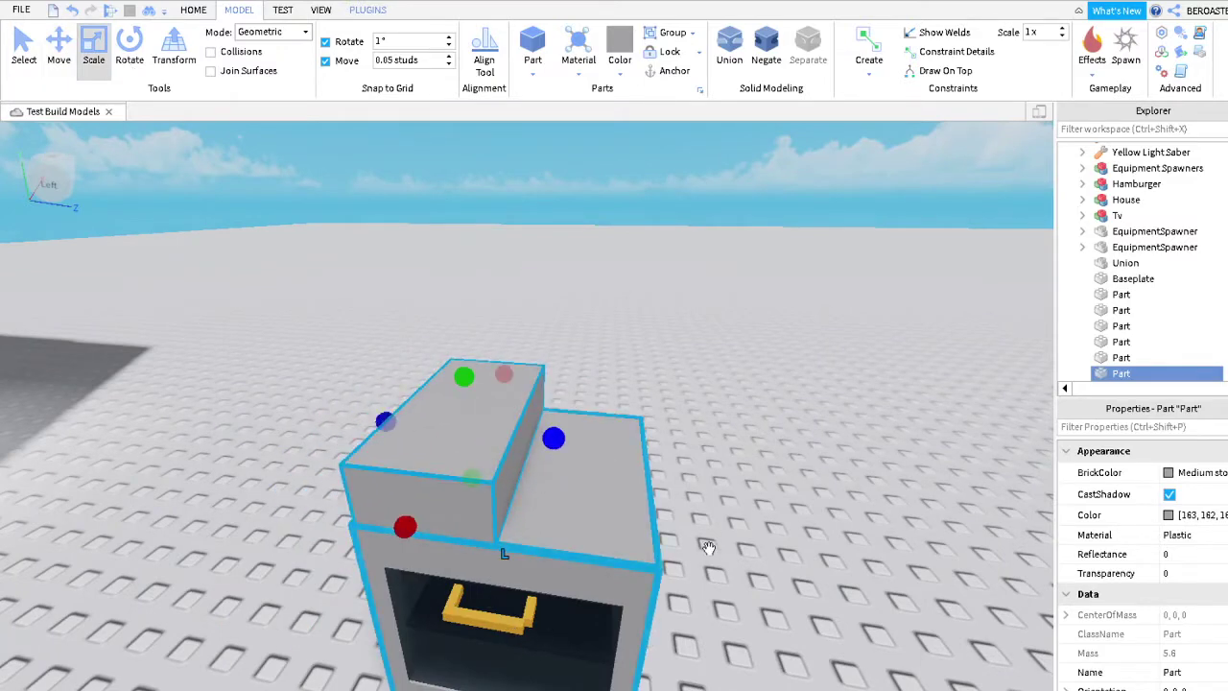
pyautogui.hotkey('ctrl', 'z')
pyautogui.moveTo(572, 561); pyautogui.dragTo(513, 478)
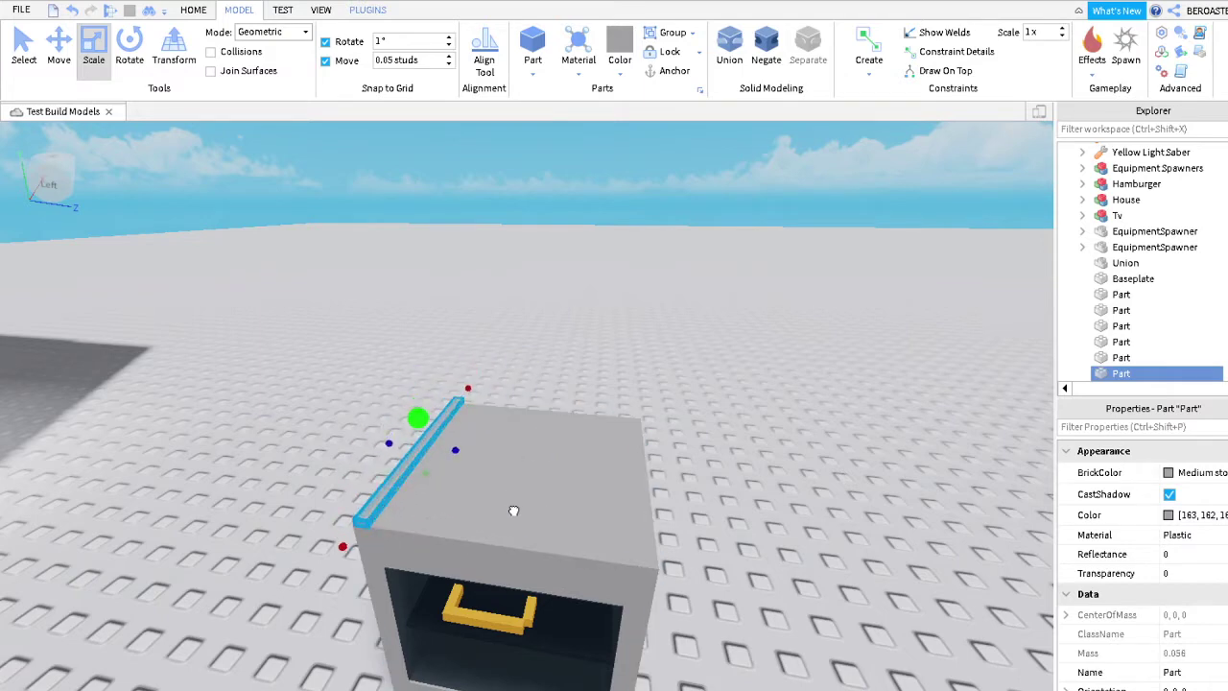
# Move the strip to the opposite side edge of the oven's top and place a duplicate along the first edge
pyautogui.scroll(2, 557, 464)
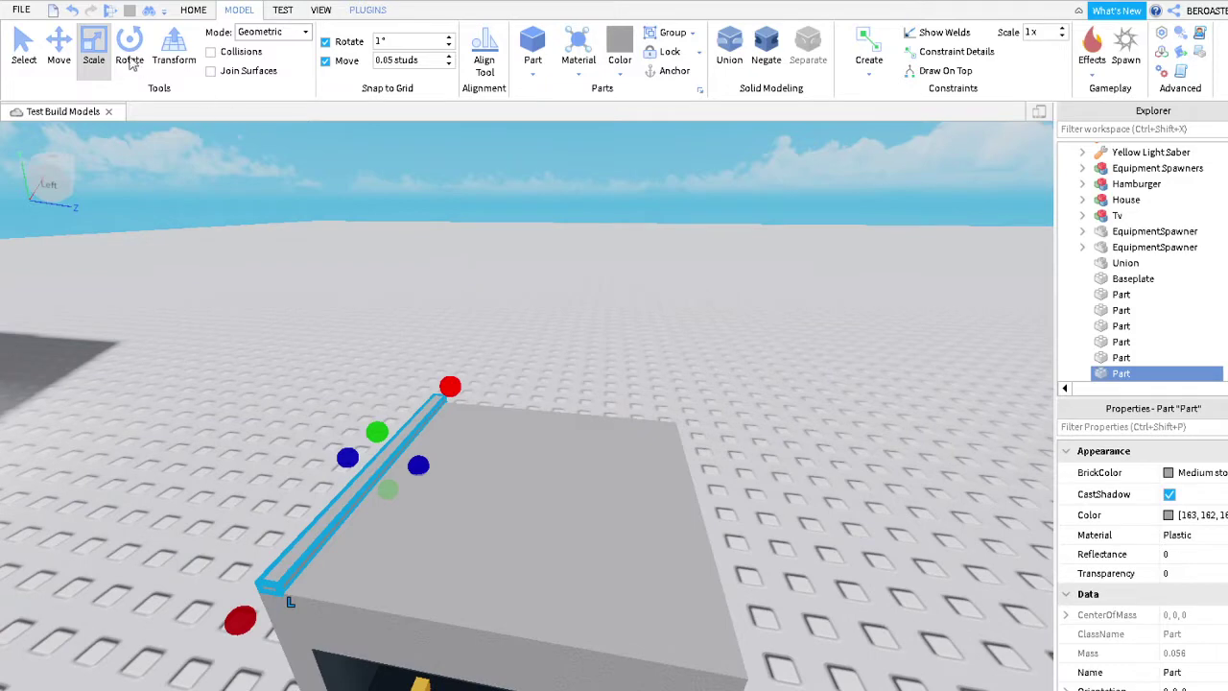
pyautogui.click(58, 50)
pyautogui.moveTo(586, 592); pyautogui.dragTo(479, 591, button='right')
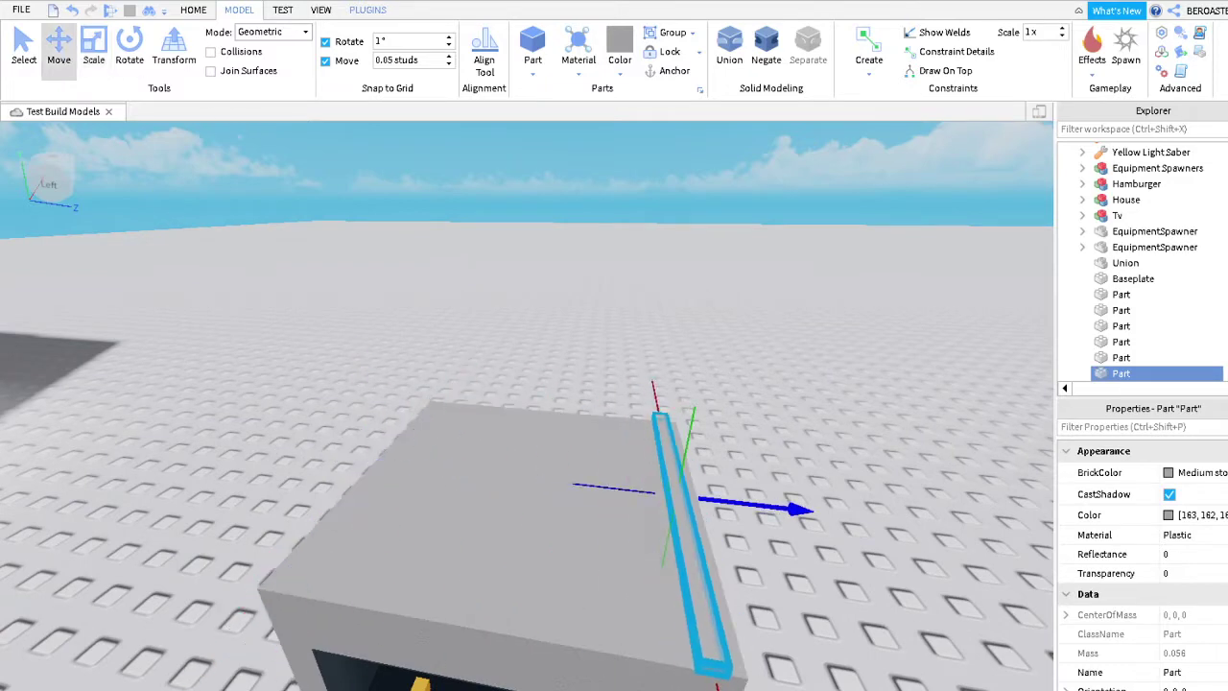
pyautogui.moveTo(804, 509); pyautogui.dragTo(818, 512)
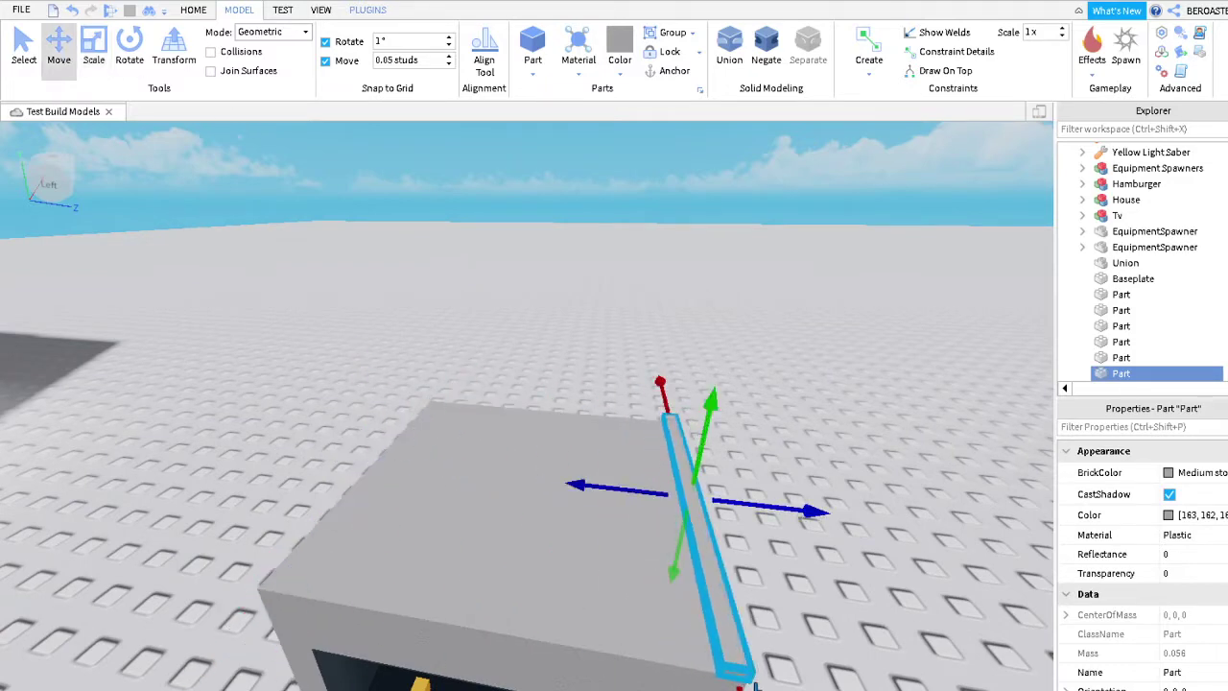
pyautogui.moveTo(755, 685); pyautogui.dragTo(478, 574)
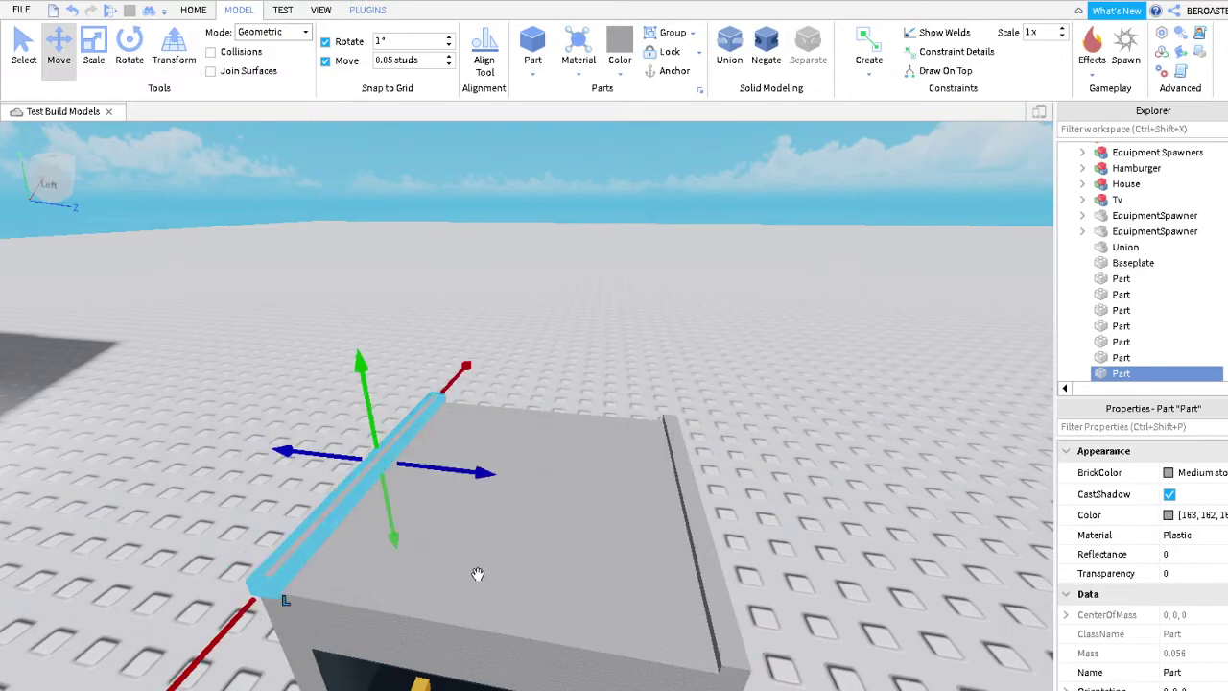
pyautogui.click(538, 548)
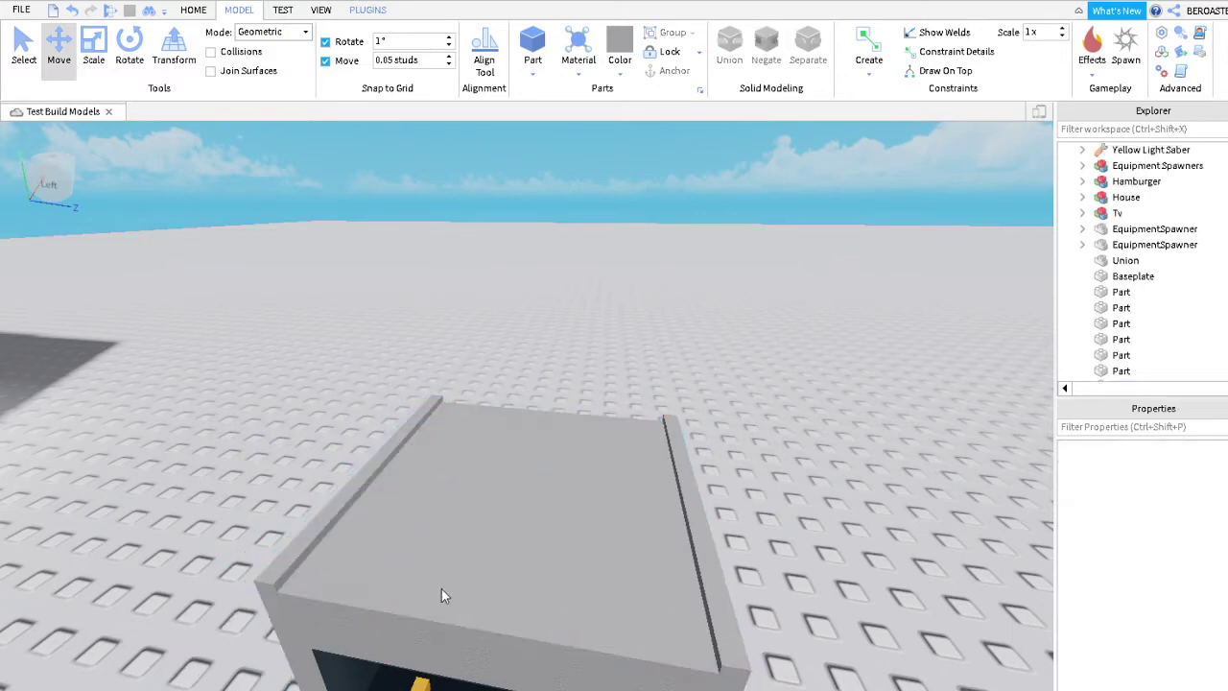
pyautogui.hotkey('ctrl', 'z')
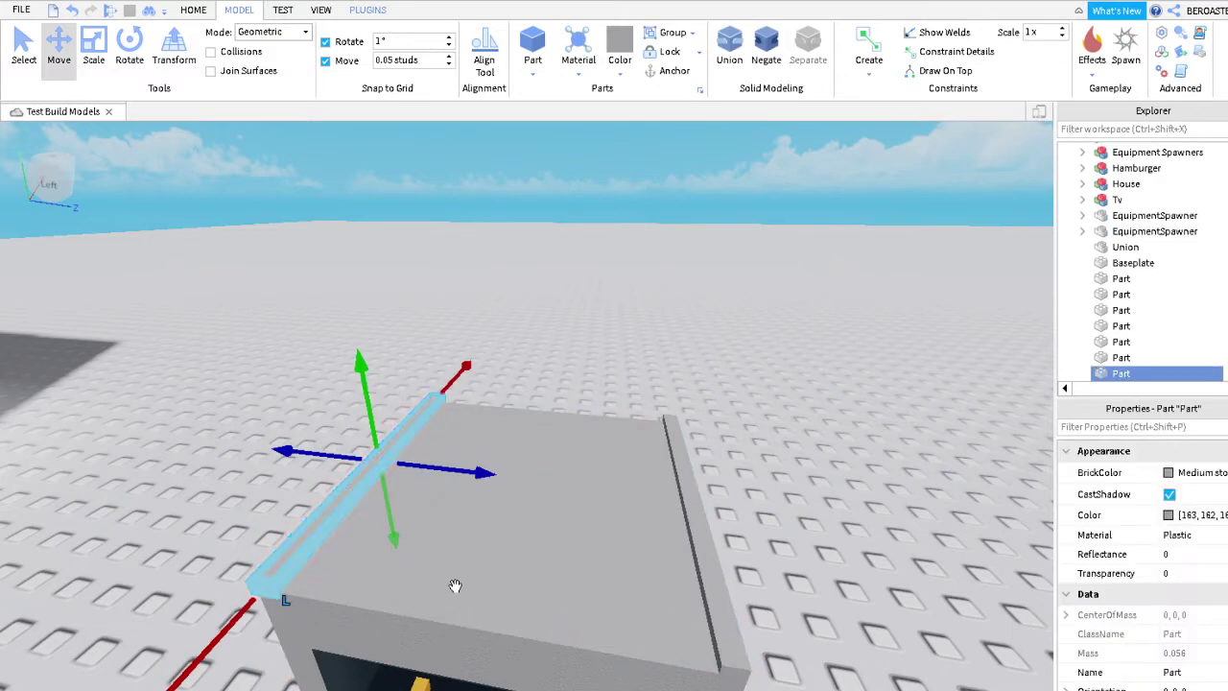
# Add copies of the strip, rotated to run along the front and back edges, to complete the rim around the oven's top
pyautogui.moveTo(455, 585); pyautogui.dragTo(876, 525, button='right')
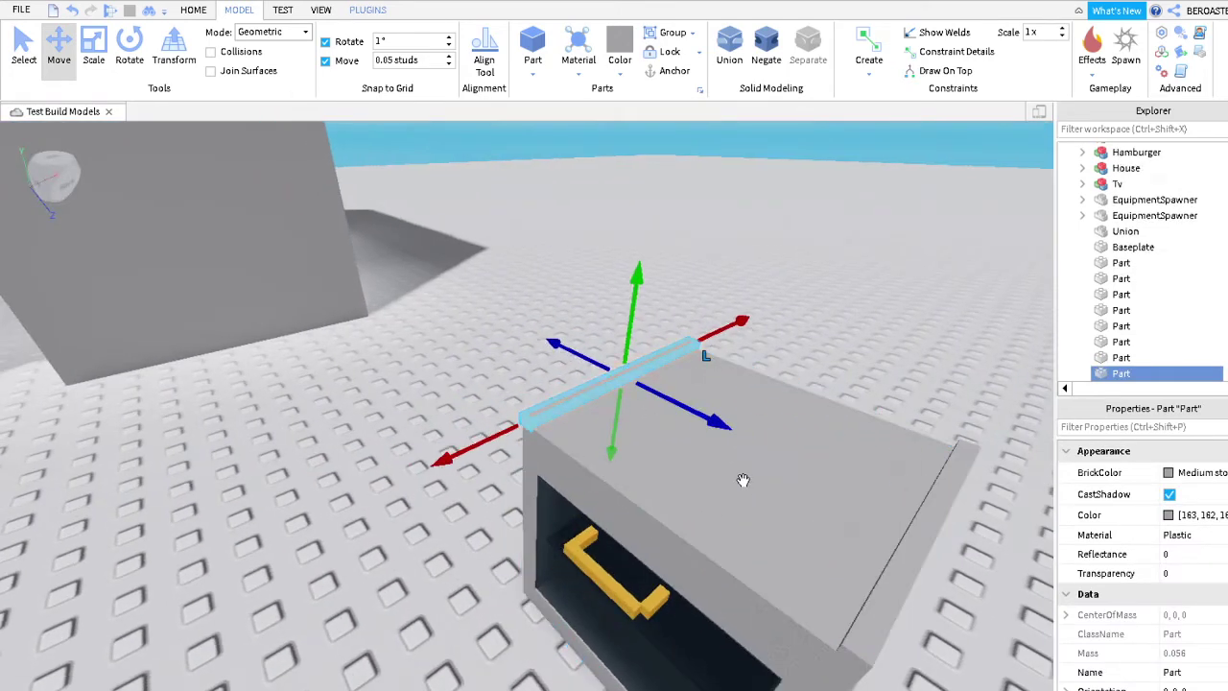
pyautogui.hotkey('ctrl', 'r')
pyautogui.moveTo(734, 429); pyautogui.dragTo(859, 669)
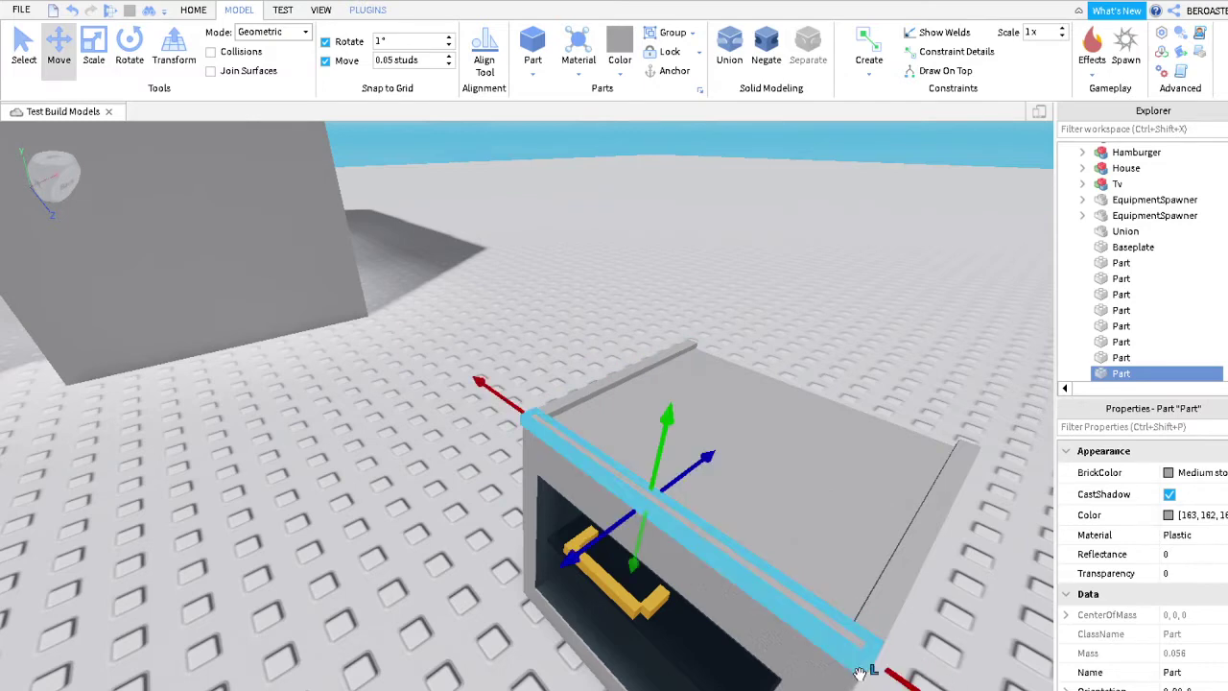
pyautogui.moveTo(858, 669); pyautogui.dragTo(861, 658, button='right')
pyautogui.moveTo(727, 576); pyautogui.dragTo(852, 596)
pyautogui.moveTo(854, 595); pyautogui.dragTo(853, 596, button='right')
# Adjust the lengths of the rim strips where they meet at the oven's back corner
pyautogui.click(93, 43)
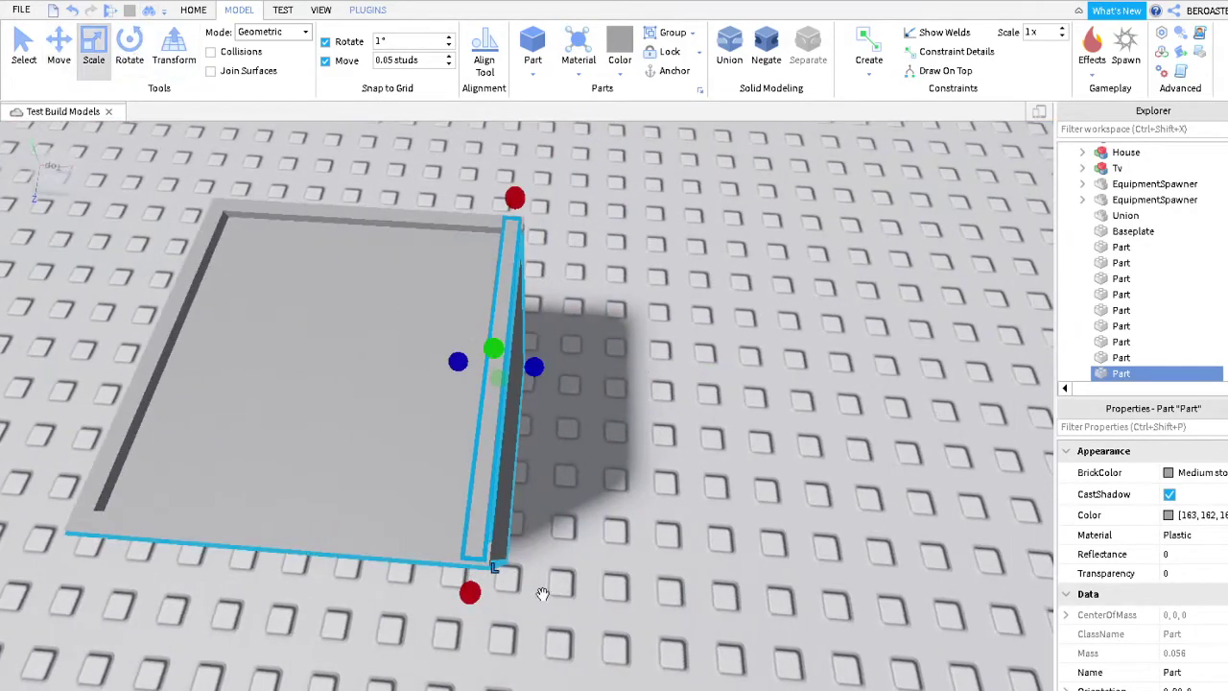
pyautogui.click(485, 556)
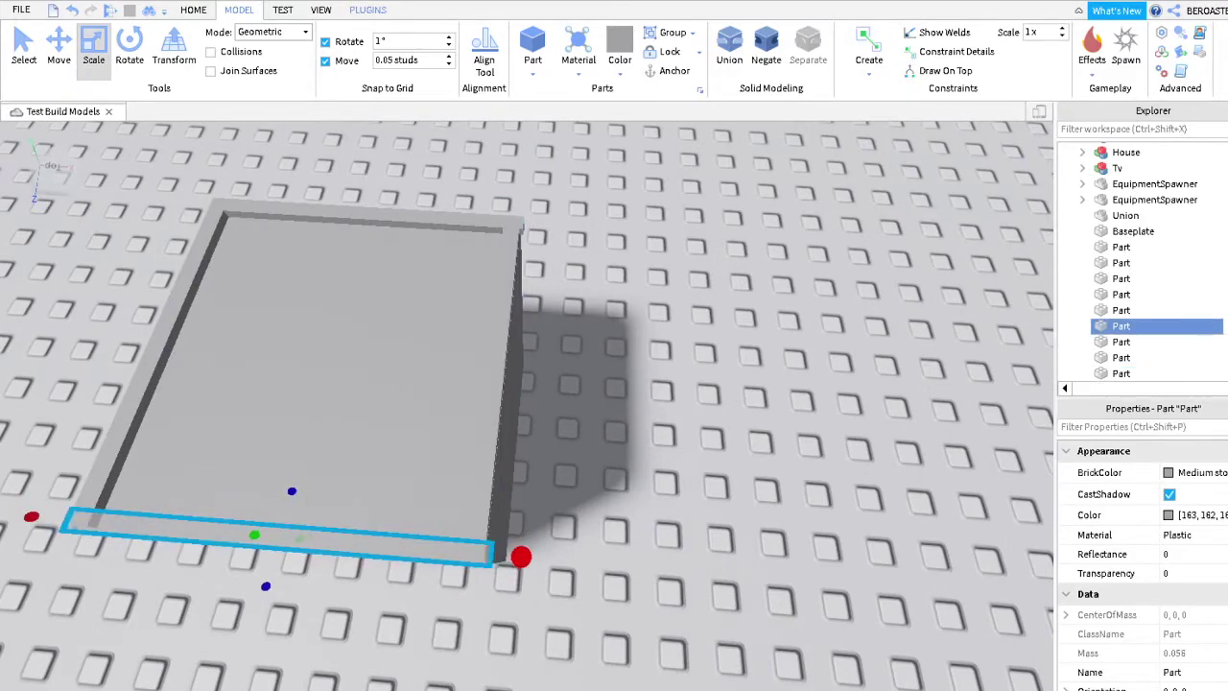
pyautogui.moveTo(717, 678); pyautogui.dragTo(853, 598, button='right')
pyautogui.click(504, 583)
pyautogui.click(488, 606)
# Insert a cylinder on the baseplate in place of the block part and rotate it to stand upright
pyautogui.scroll(-10, 853, 598)
pyautogui.scroll(15, 954, 438)
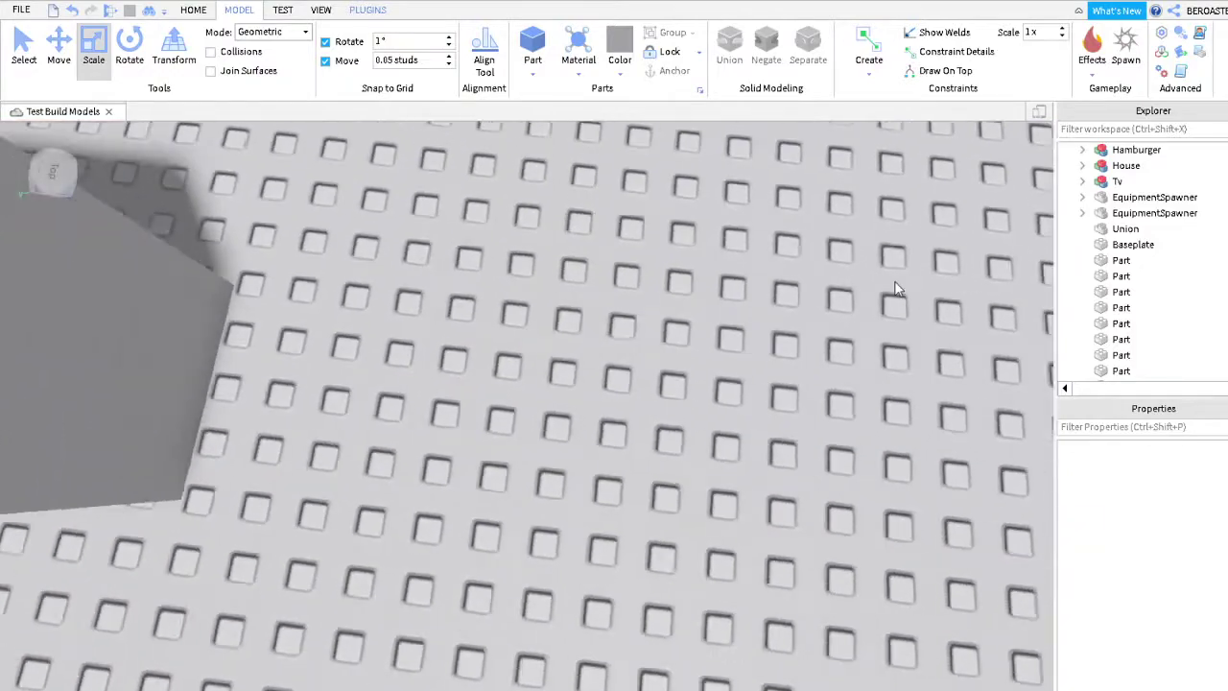
pyautogui.click(533, 43)
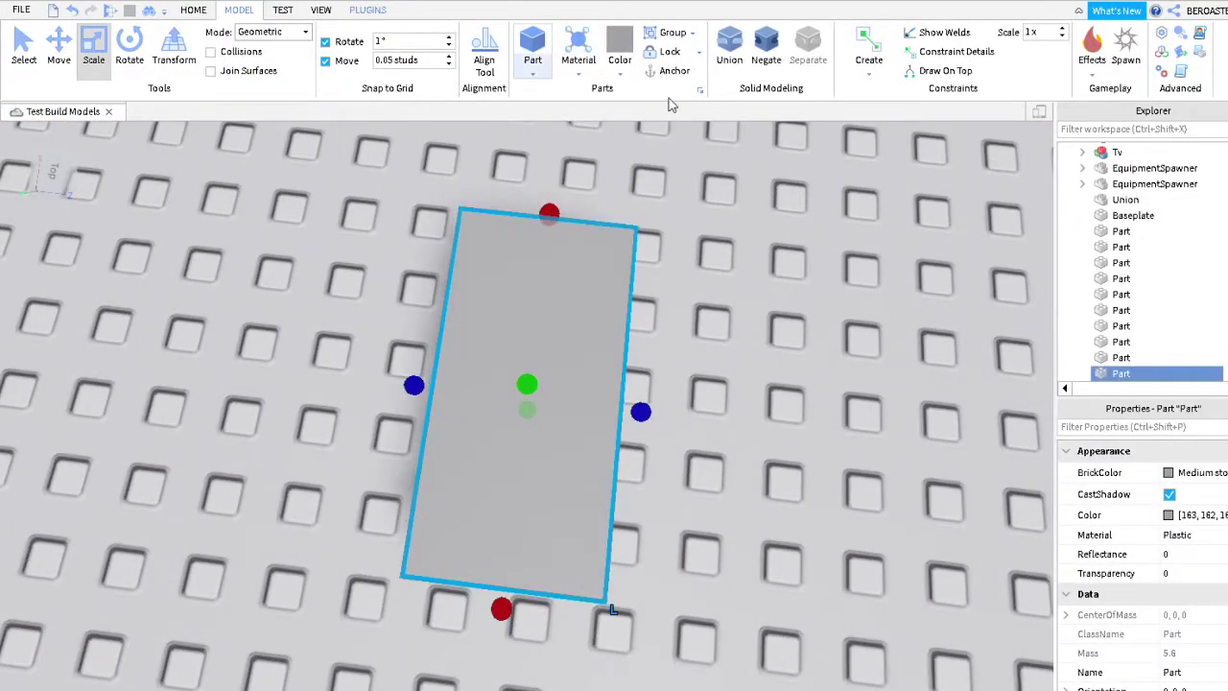
pyautogui.press('Delete')
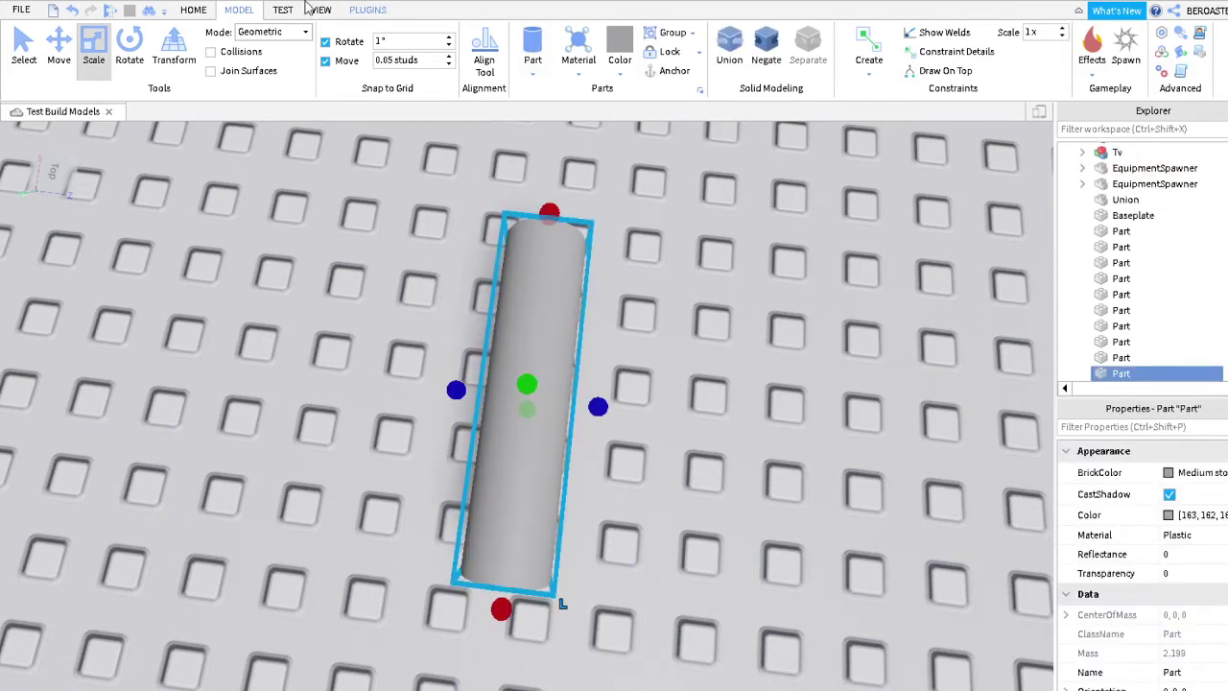
pyautogui.click(130, 48)
pyautogui.moveTo(602, 369); pyautogui.dragTo(566, 480)
pyautogui.scroll(-3, 659, 606)
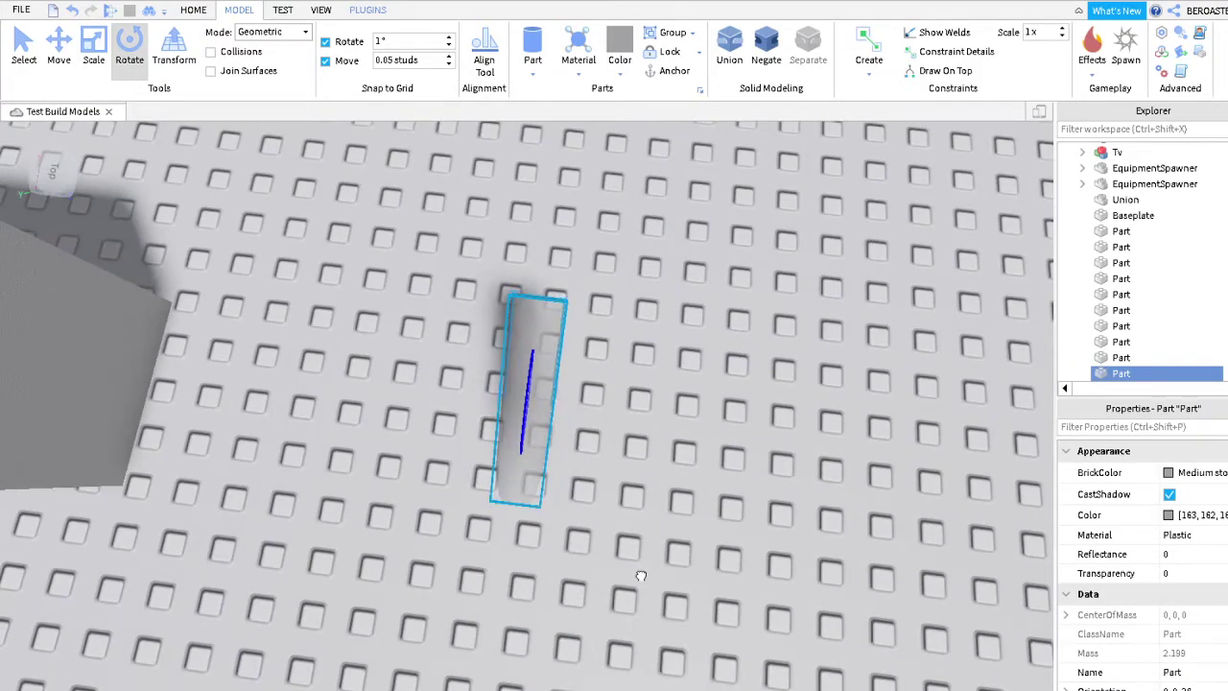
pyautogui.moveTo(641, 575); pyautogui.dragTo(717, 312, button='right')
pyautogui.moveTo(551, 403); pyautogui.dragTo(681, 531)
pyautogui.scroll(-5, 681, 531)
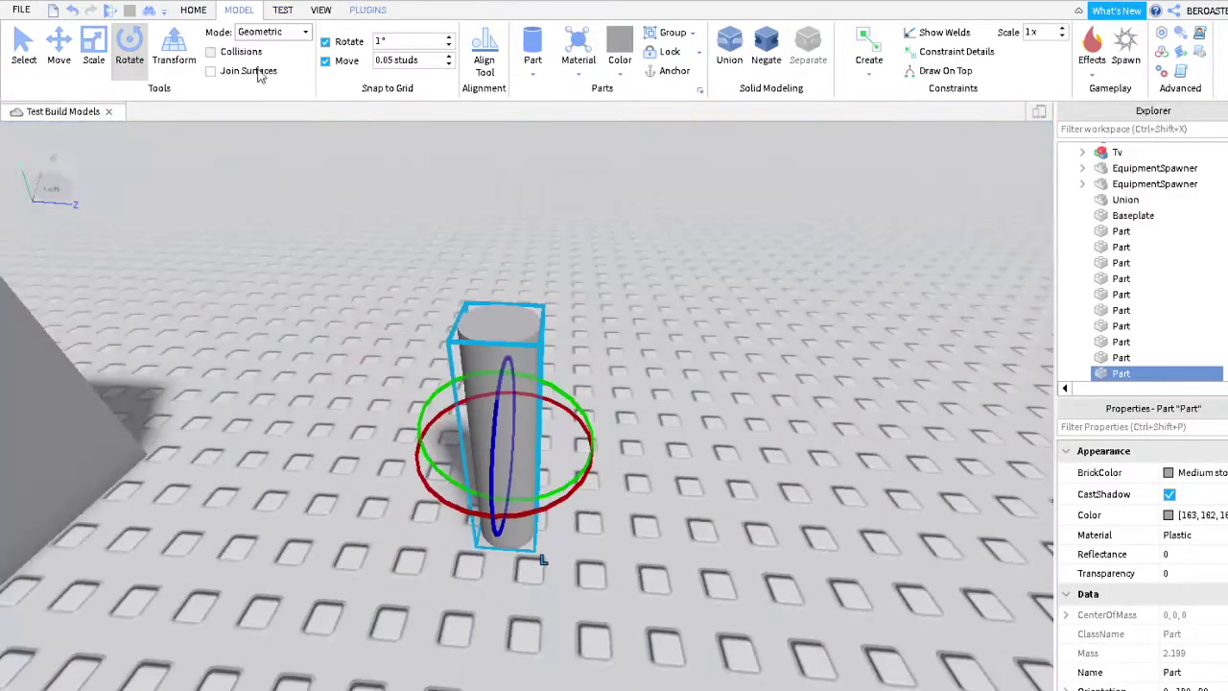
# Shrink the cylinder into a small flat disc on the oven's top and set its BrickColor to Really black
pyautogui.hotkey('ctrl', '3')
pyautogui.moveTo(626, 353); pyautogui.dragTo(665, 633)
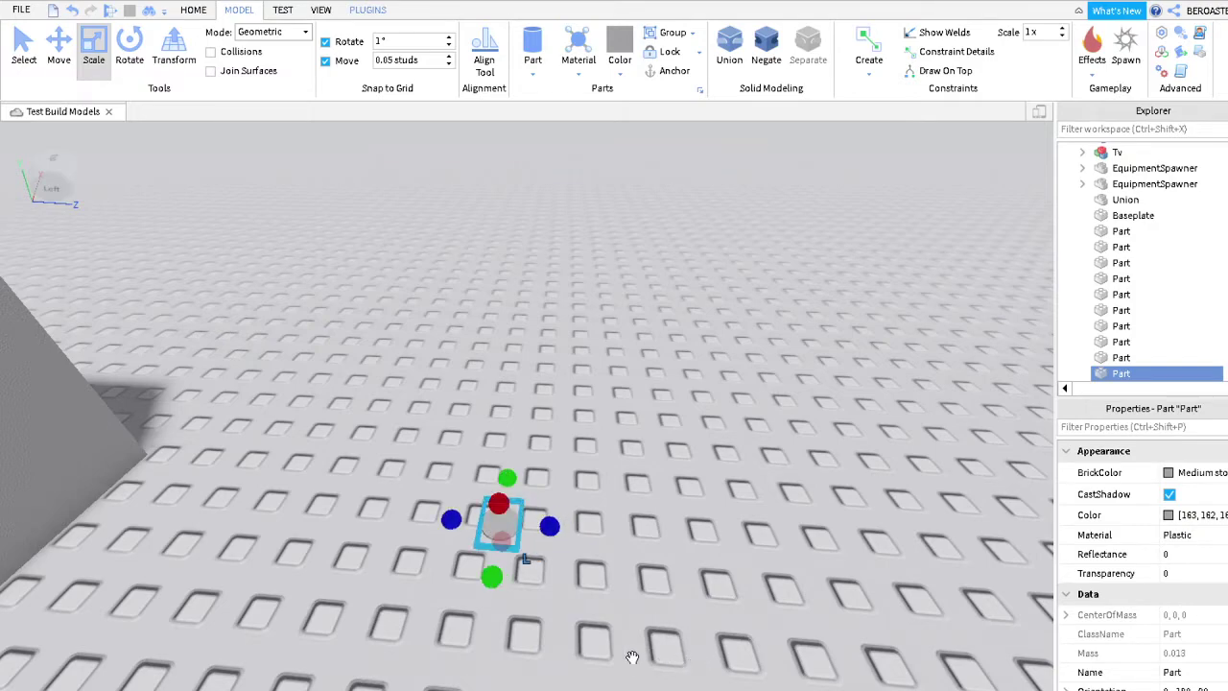
pyautogui.moveTo(632, 657); pyautogui.dragTo(685, 666, button='right')
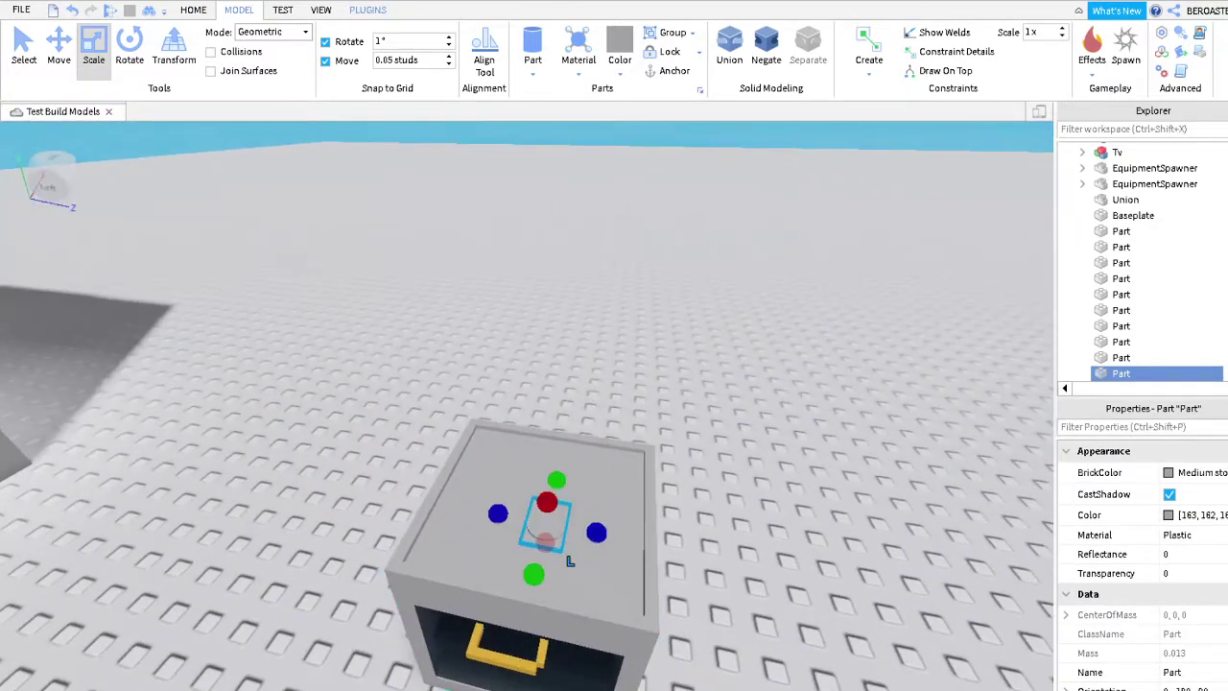
pyautogui.scroll(3, 570, 561)
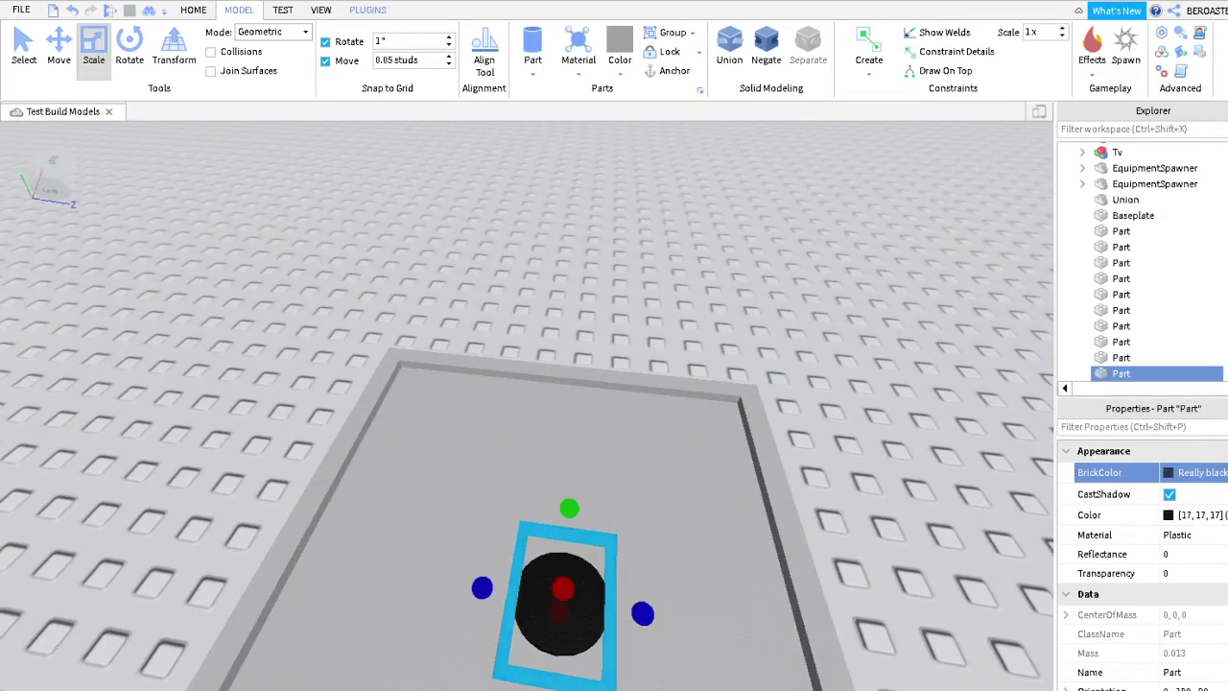
# Duplicate the black disc until four burners sit near the corners of the oven's top
pyautogui.moveTo(599, 624); pyautogui.dragTo(858, 618)
pyautogui.hotkey('ctrl', 'd')
pyautogui.scroll(-3, 858, 619)
pyautogui.moveTo(859, 619); pyautogui.dragTo(825, 614, button='right')
pyautogui.hotkey('ctrl', 'd')
pyautogui.moveTo(825, 614); pyautogui.dragTo(625, 660)
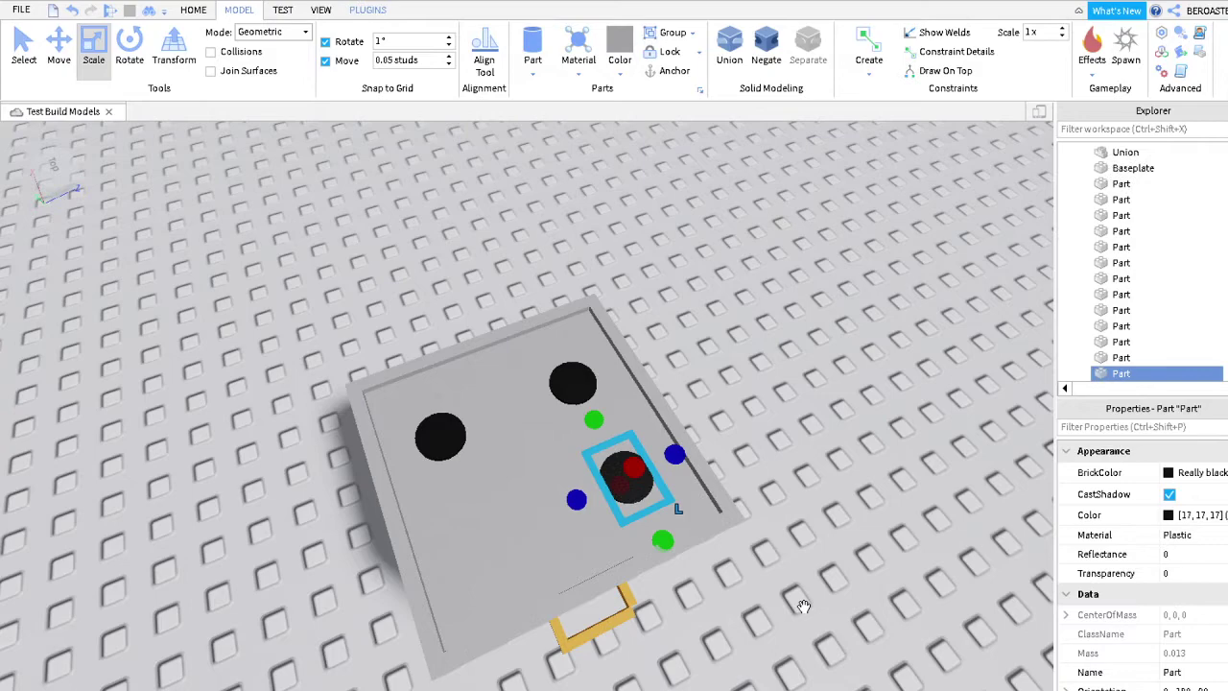
pyautogui.moveTo(625, 660); pyautogui.dragTo(618, 600, button='right')
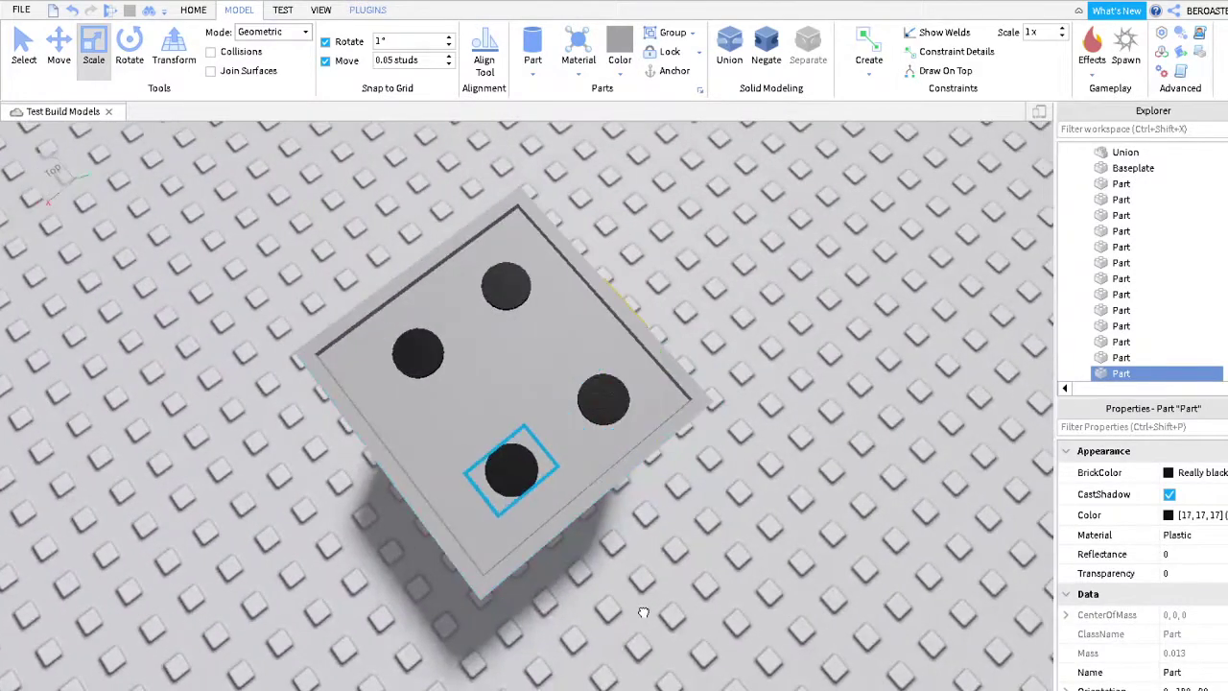
# Shift the burner discs one by one until they are evenly spaced on the oven's top, and check the layout from above
pyautogui.moveTo(643, 612); pyautogui.dragTo(627, 628)
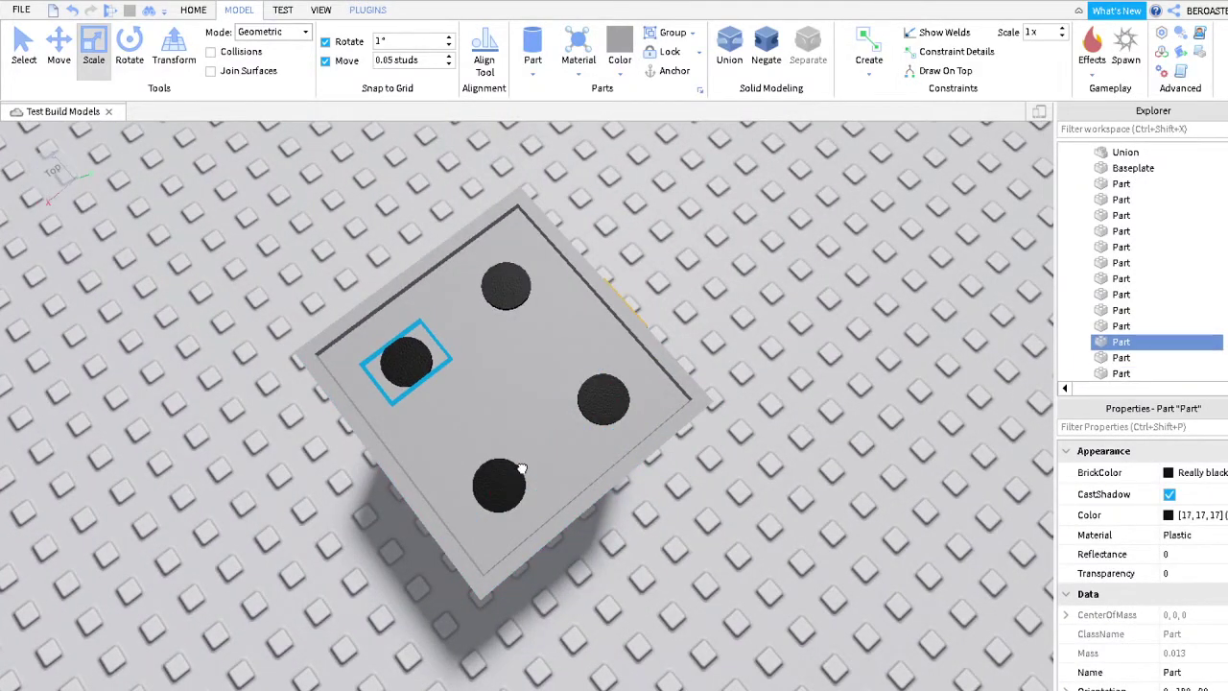
pyautogui.moveTo(537, 471); pyautogui.dragTo(575, 351, button='right')
pyautogui.click(577, 351)
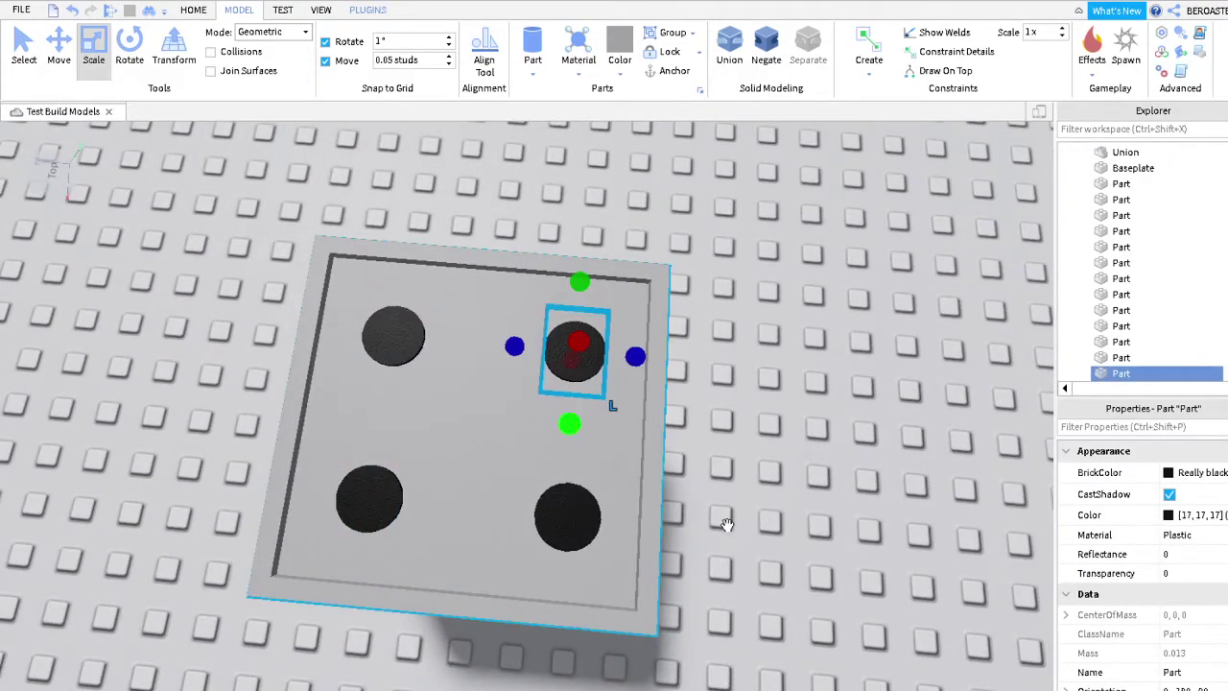
pyautogui.click(566, 516)
pyautogui.moveTo(722, 603); pyautogui.dragTo(769, 622, button='right')
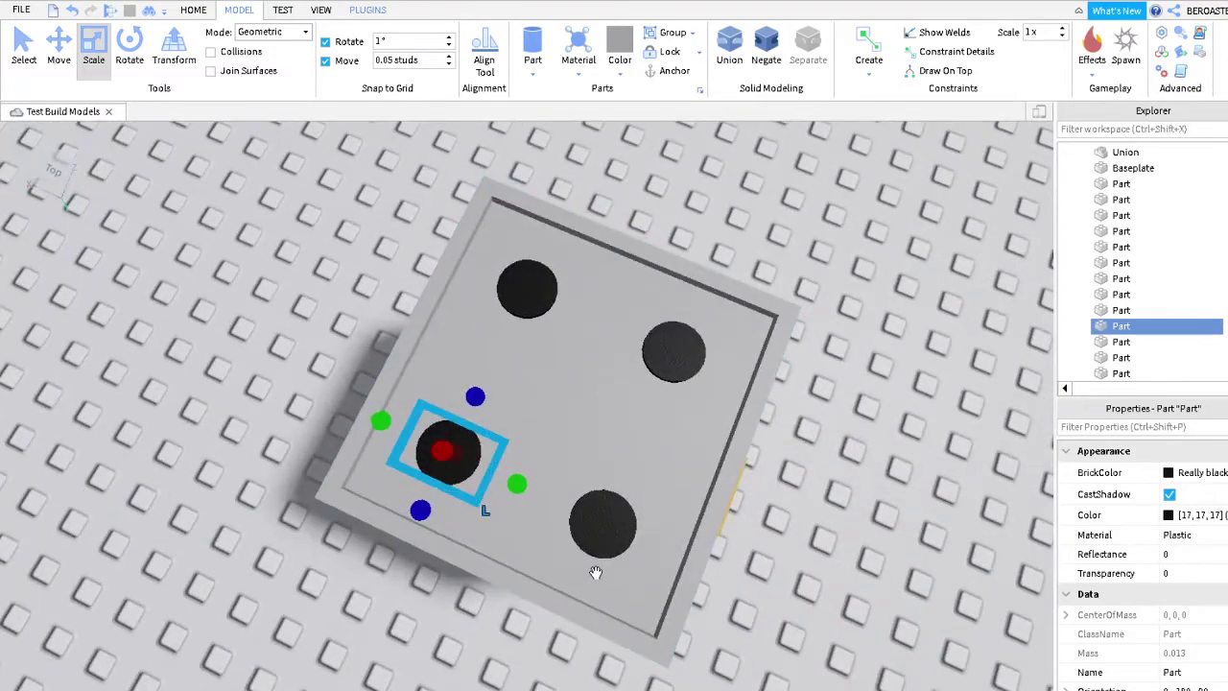
pyautogui.click(606, 530)
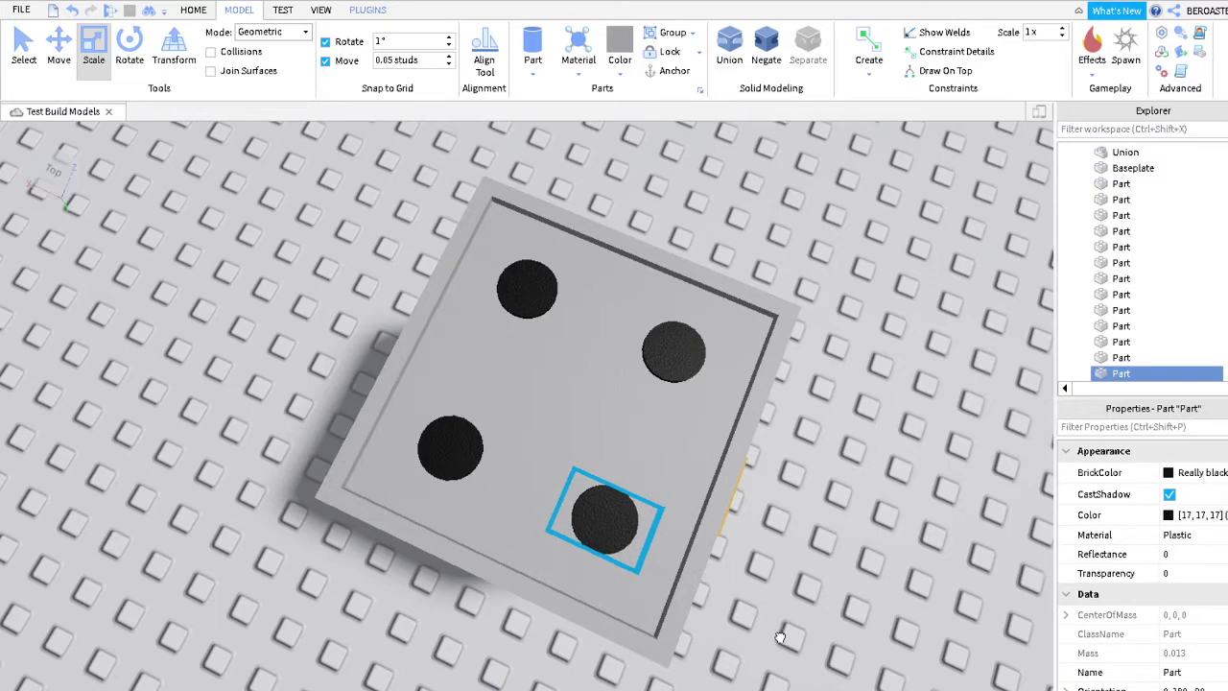
pyautogui.moveTo(911, 606); pyautogui.dragTo(983, 582, button='right')
pyautogui.click(1197, 321)
pyautogui.press('w')
pyautogui.scroll(5, 713, 368)
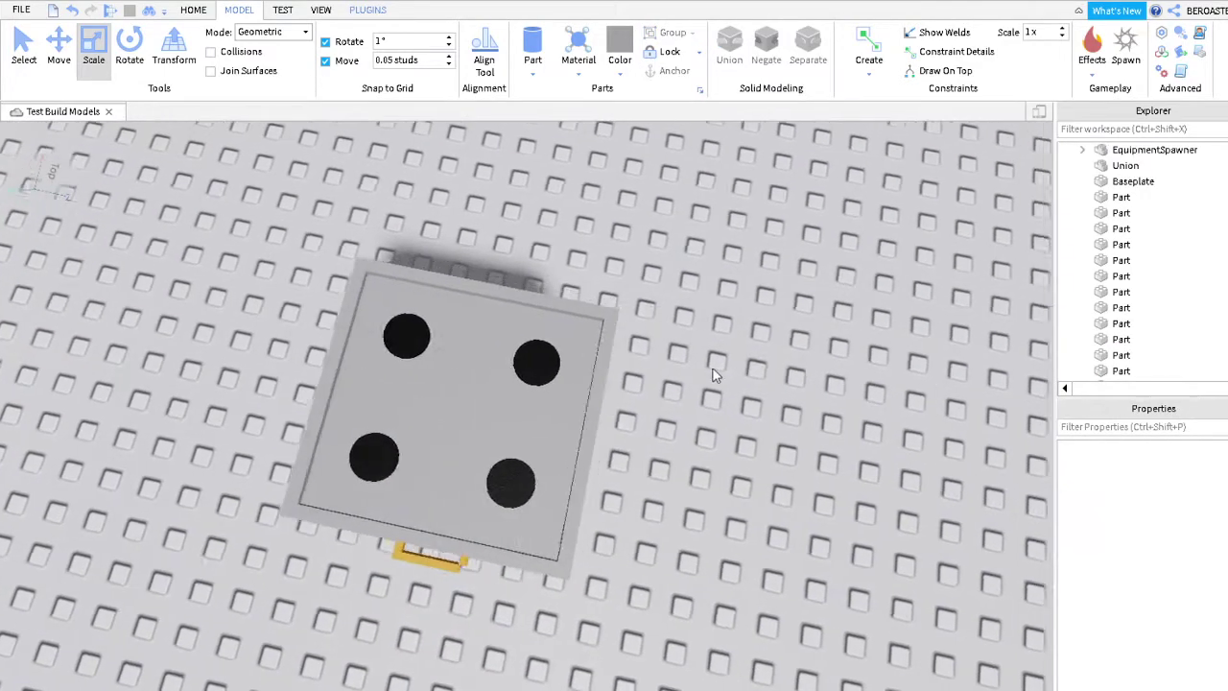
# Duplicate one burner disc and move the copy off the oven onto the baseplate
pyautogui.click(384, 316)
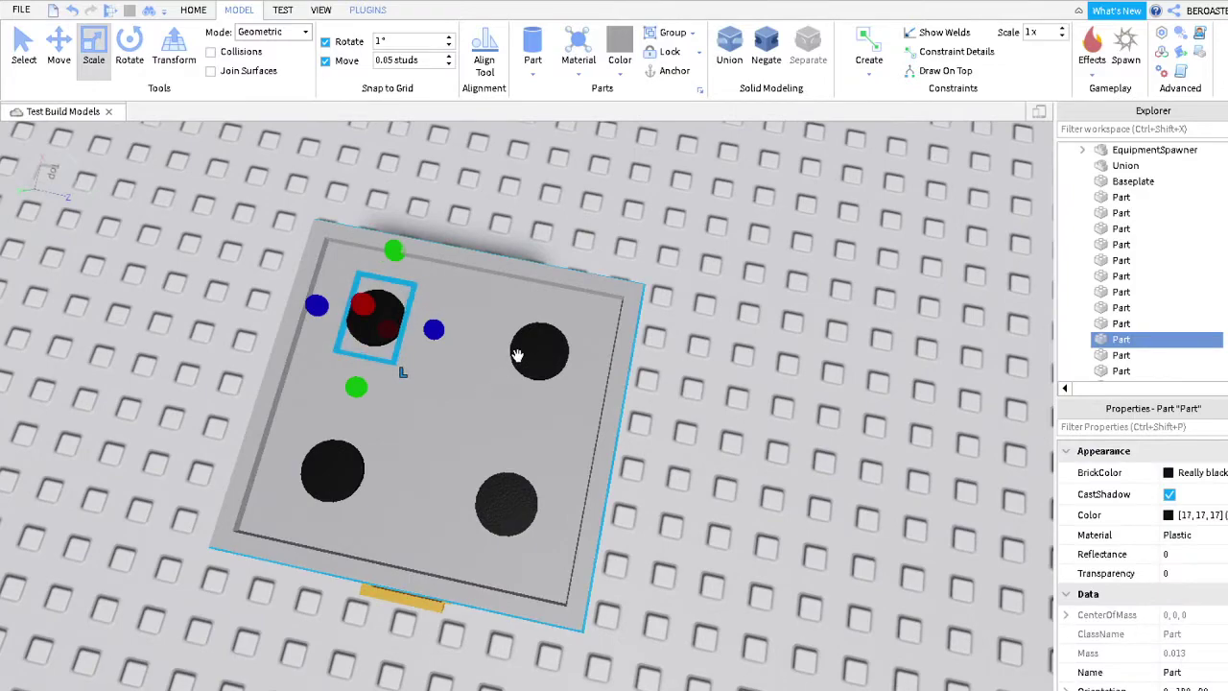
pyautogui.hotkey('ctrl', 'd')
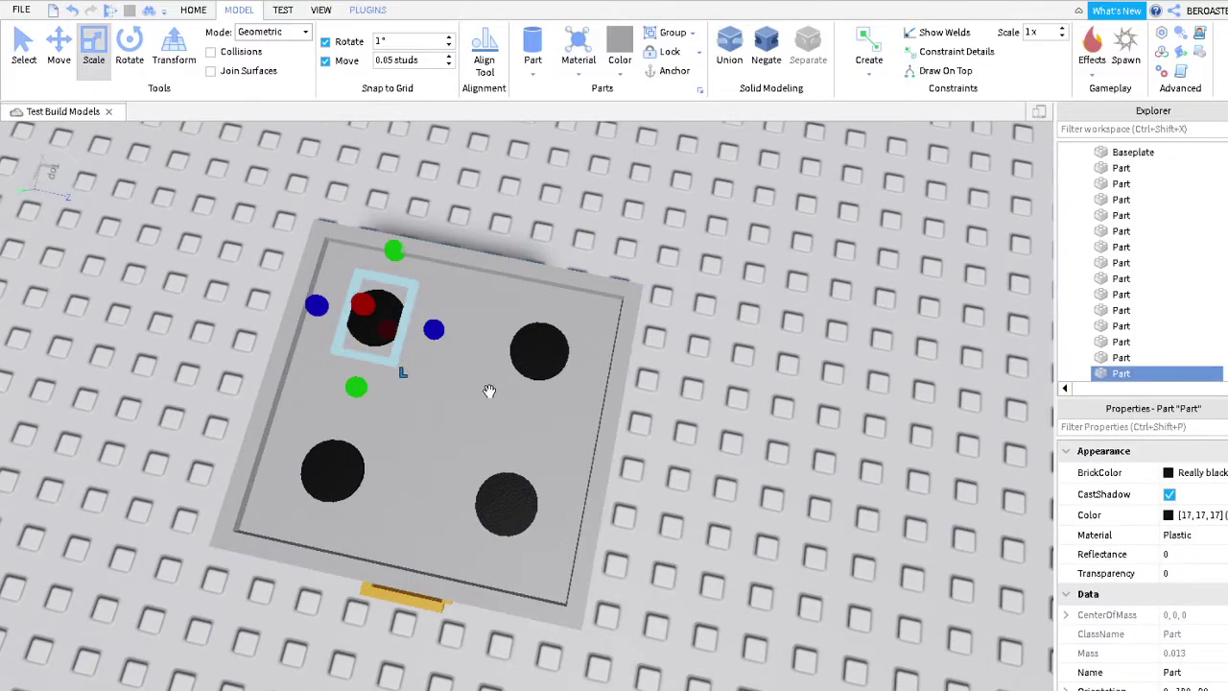
pyautogui.scroll(5, 746, 316)
pyautogui.scroll(-5, 801, 258)
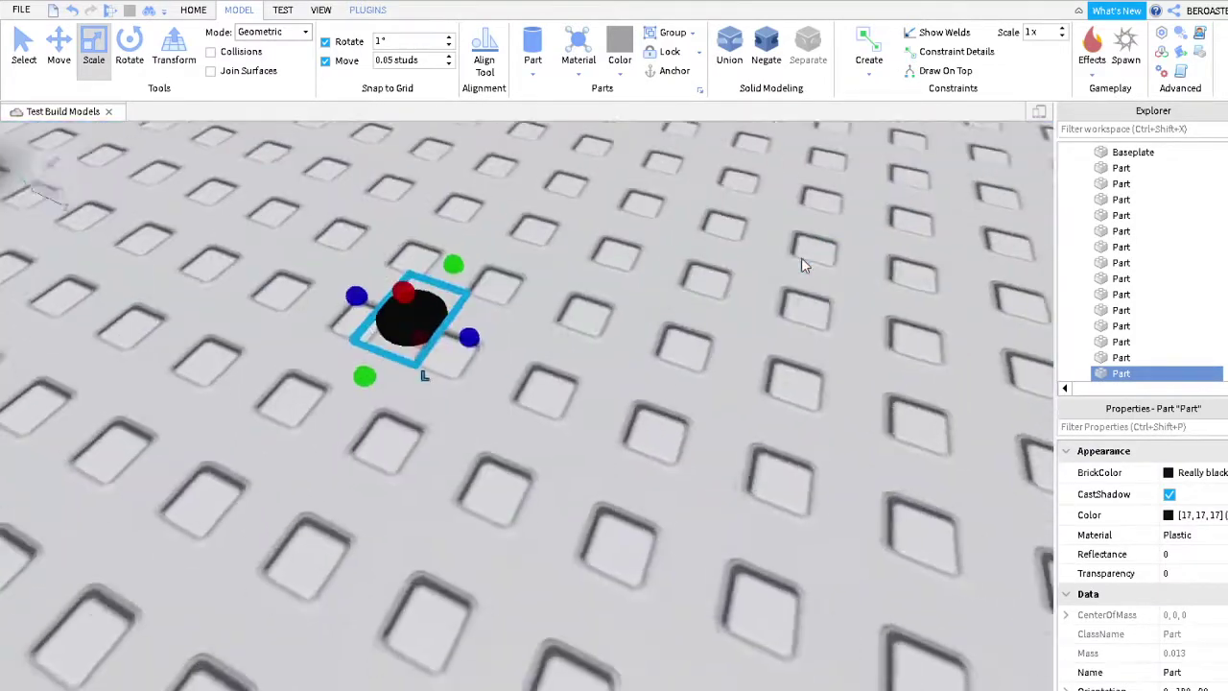
# Enlarge the burner disc copy on the baseplate and set its BrickColor to Black
pyautogui.scroll(2, 590, 443)
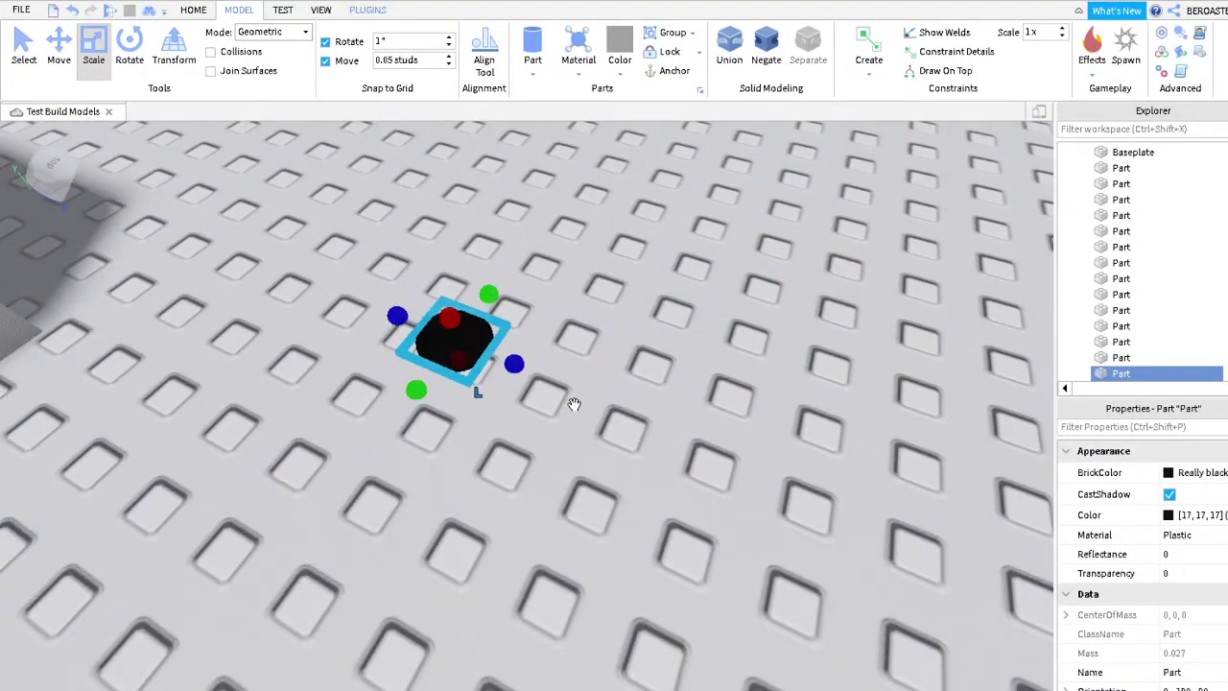
pyautogui.scroll(-5, 592, 448)
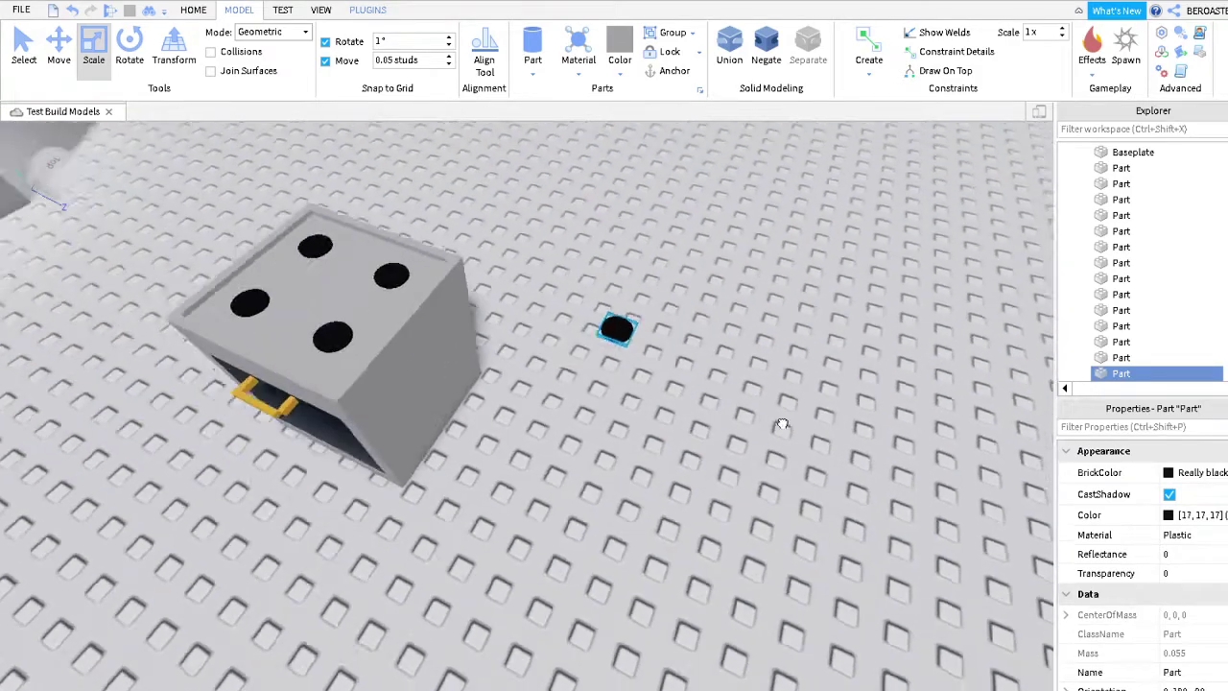
pyautogui.moveTo(793, 354); pyautogui.dragTo(792, 351, button='right')
pyautogui.scroll(4, 561, 413)
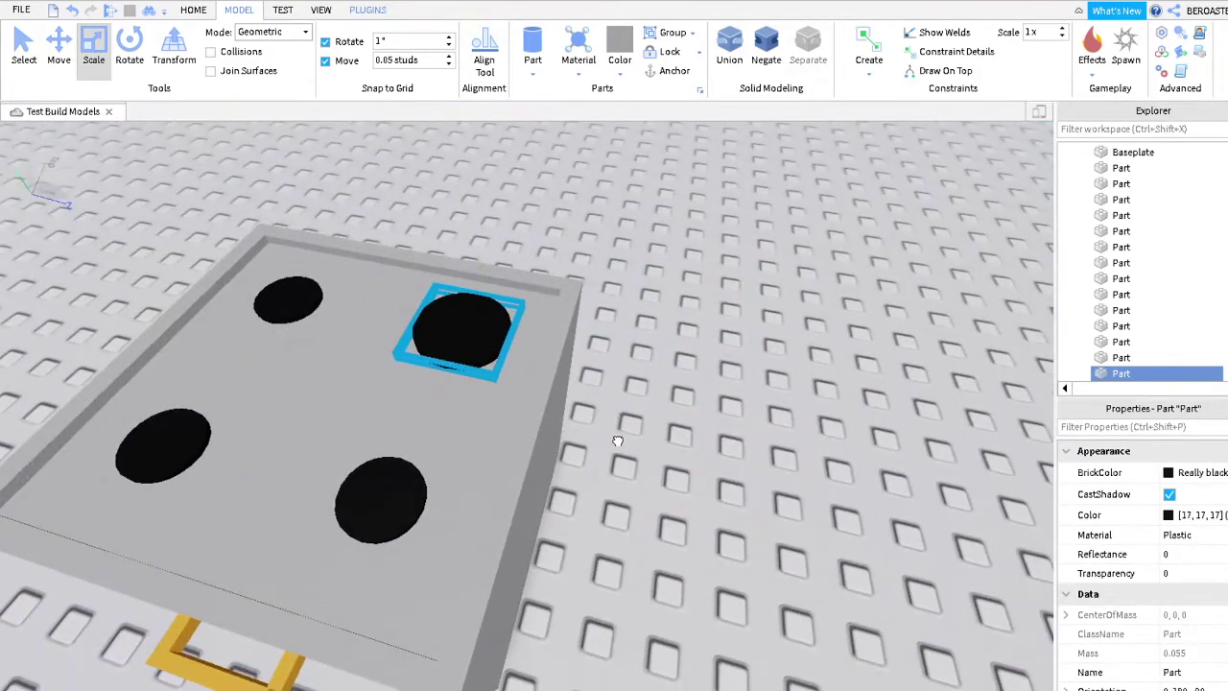
pyautogui.moveTo(866, 442); pyautogui.dragTo(745, 382)
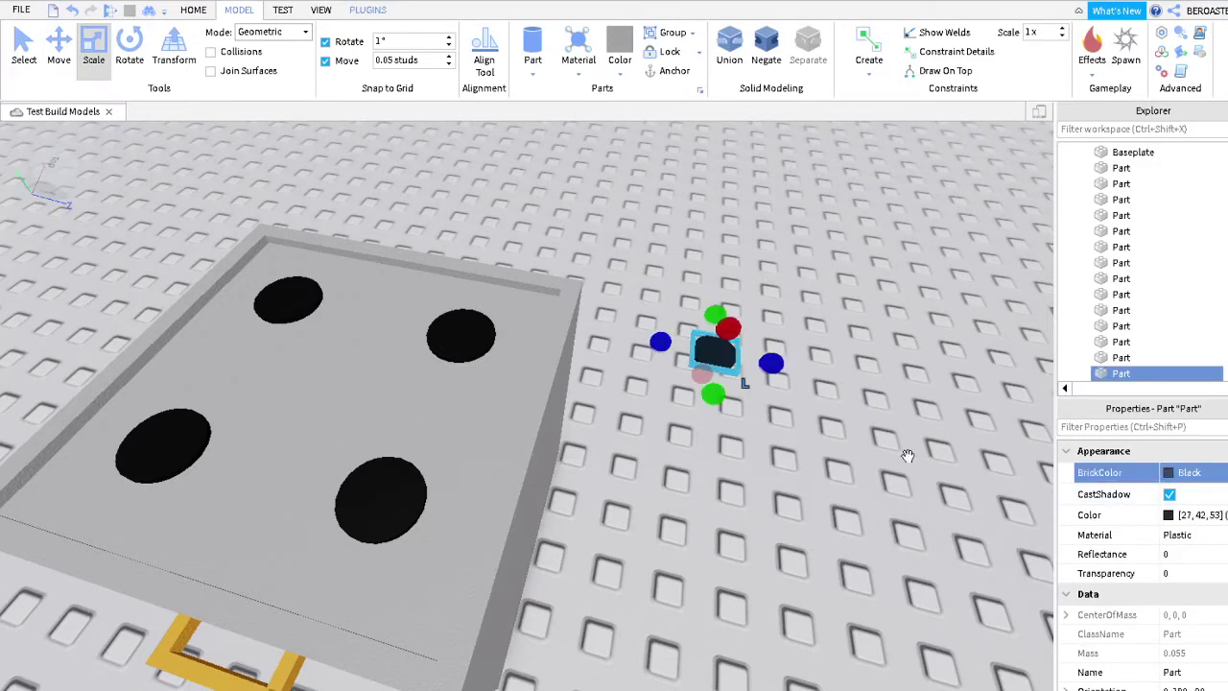
# Place the Black disc over one corner burner on the oven's top and adjust its height so it sits on that burner
pyautogui.moveTo(908, 455); pyautogui.dragTo(572, 416)
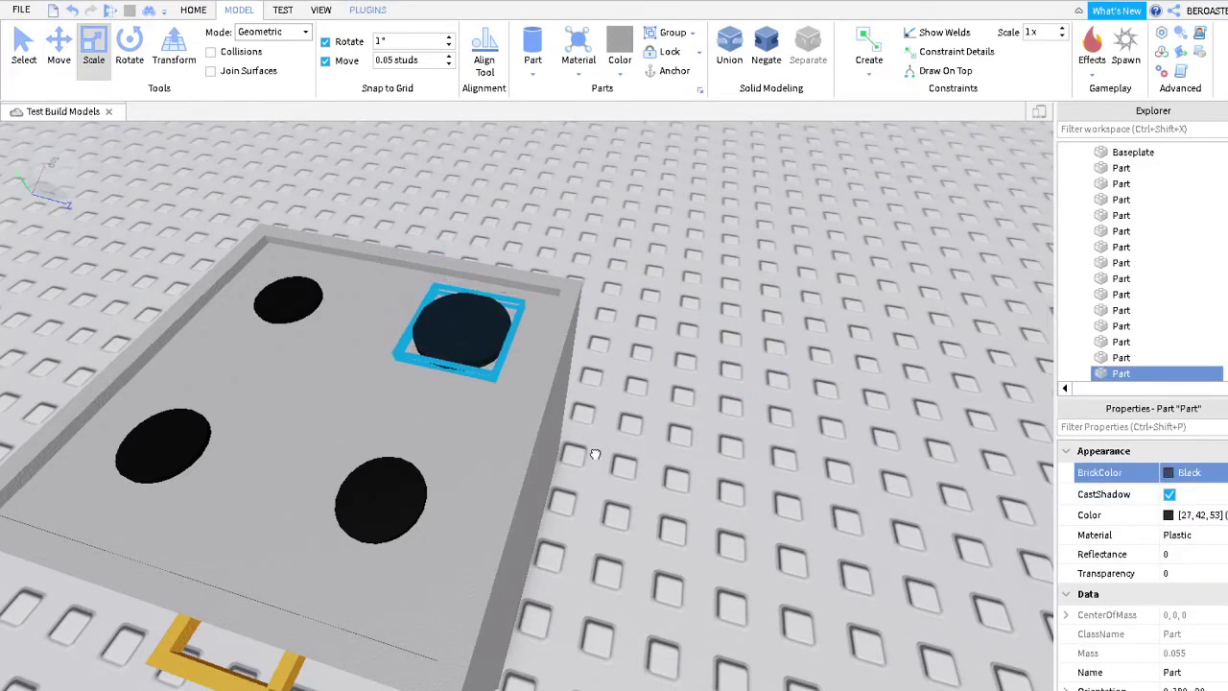
pyautogui.scroll(3, 590, 454)
pyautogui.moveTo(590, 453); pyautogui.dragTo(322, 193, button='right')
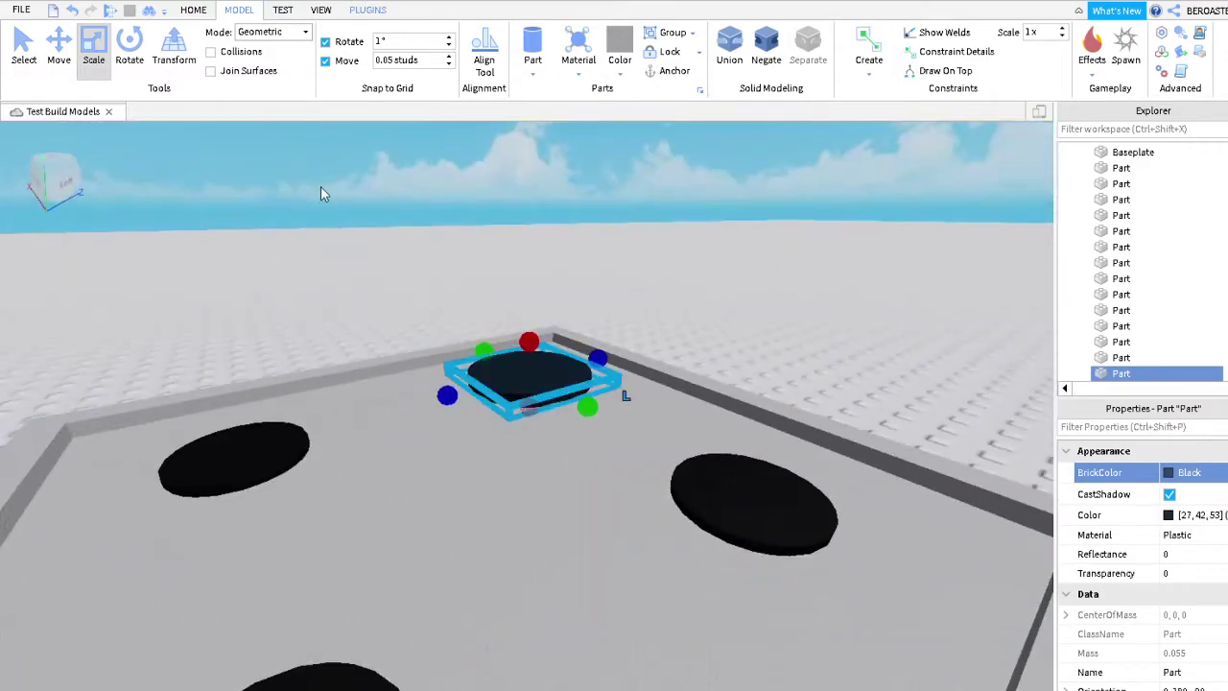
pyautogui.click(60, 71)
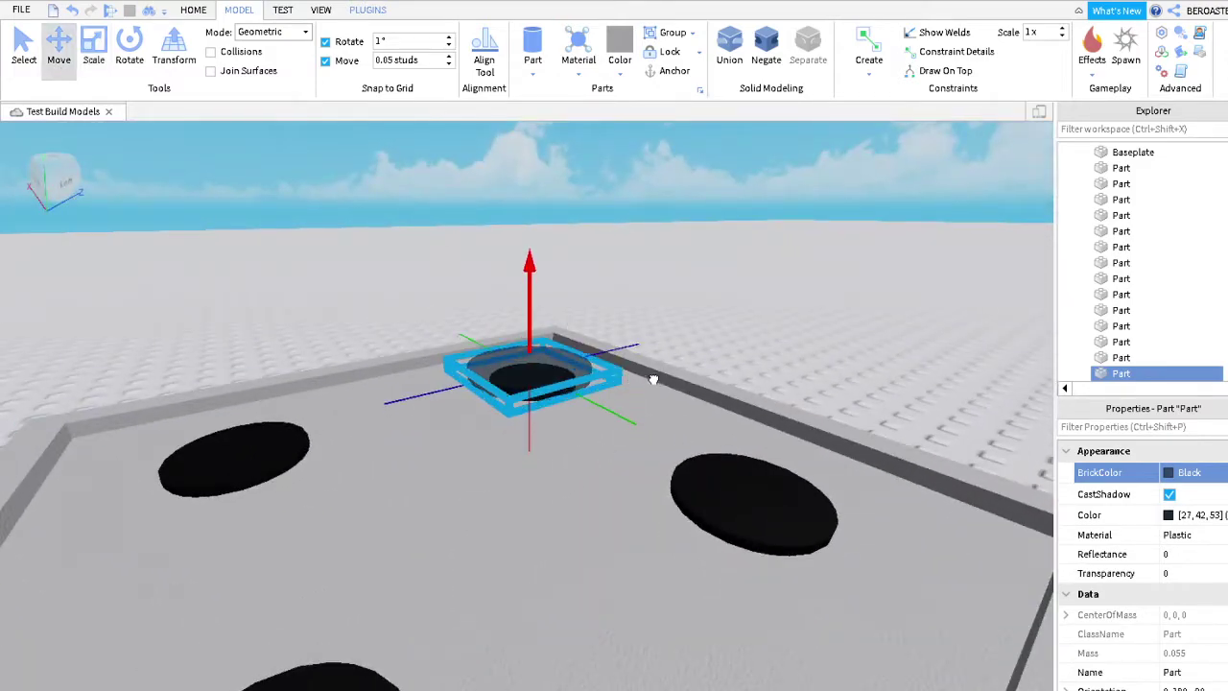
pyautogui.scroll(5, 691, 400)
pyautogui.scroll(-5, 812, 323)
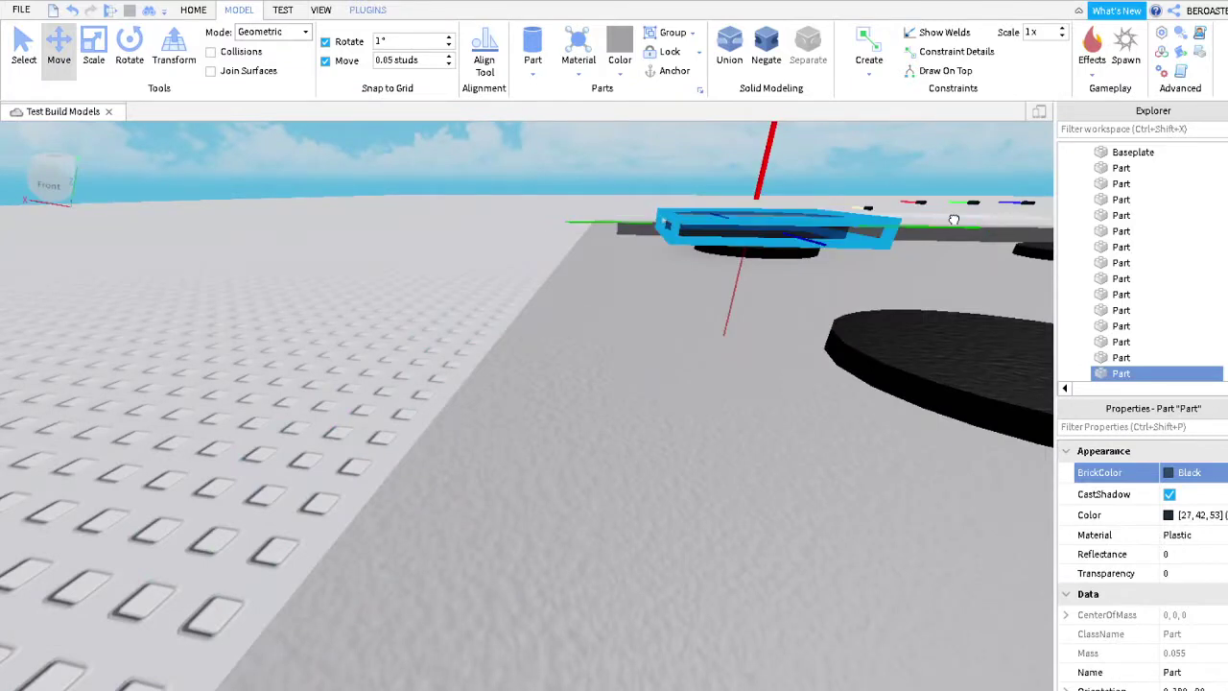
pyautogui.scroll(5, 981, 264)
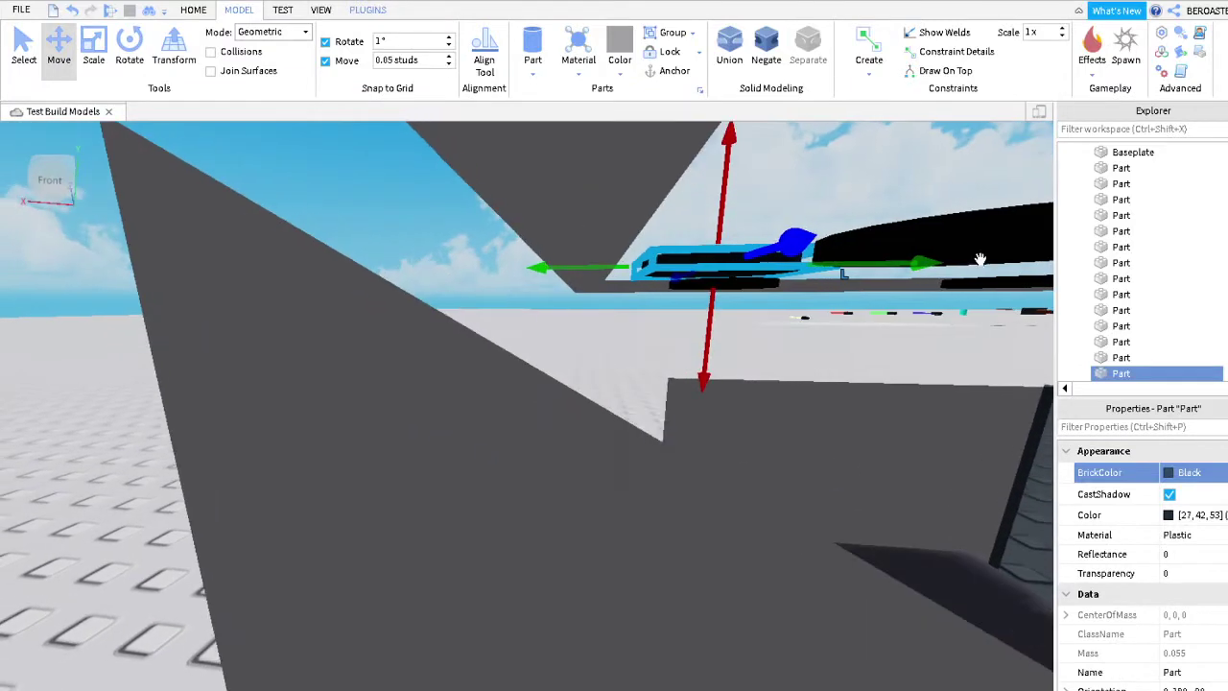
pyautogui.click(1001, 223)
pyautogui.scroll(5, 1004, 224)
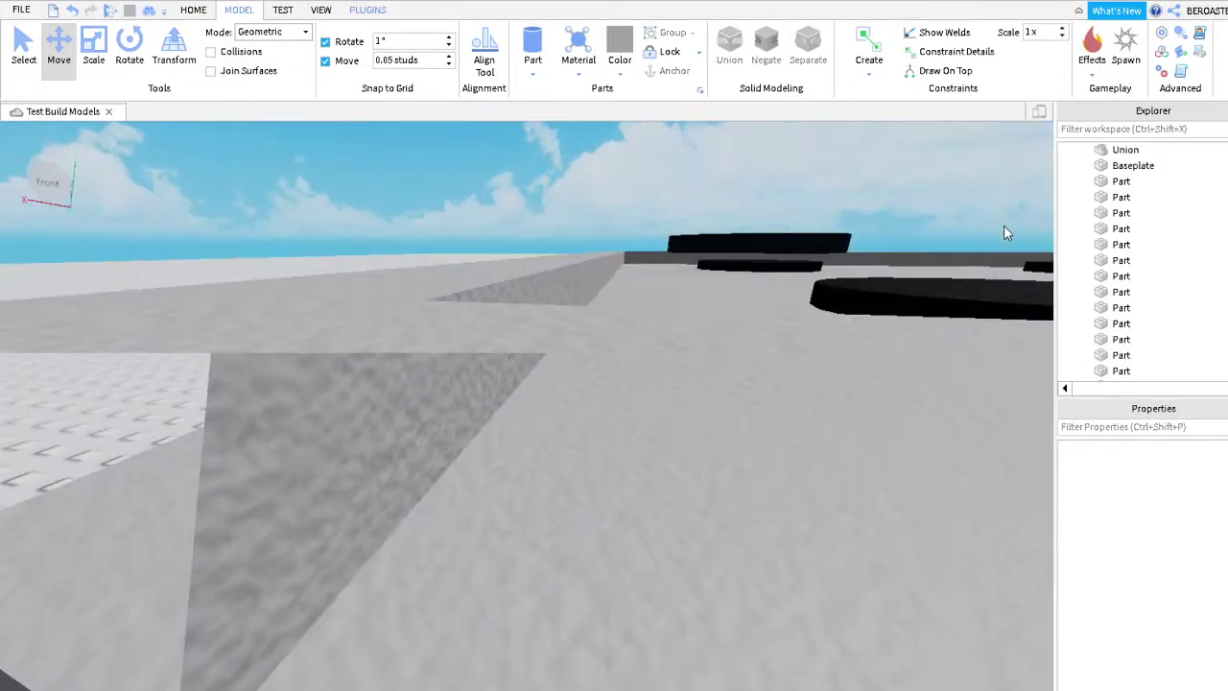
pyautogui.hotkey('ctrl', 'z')
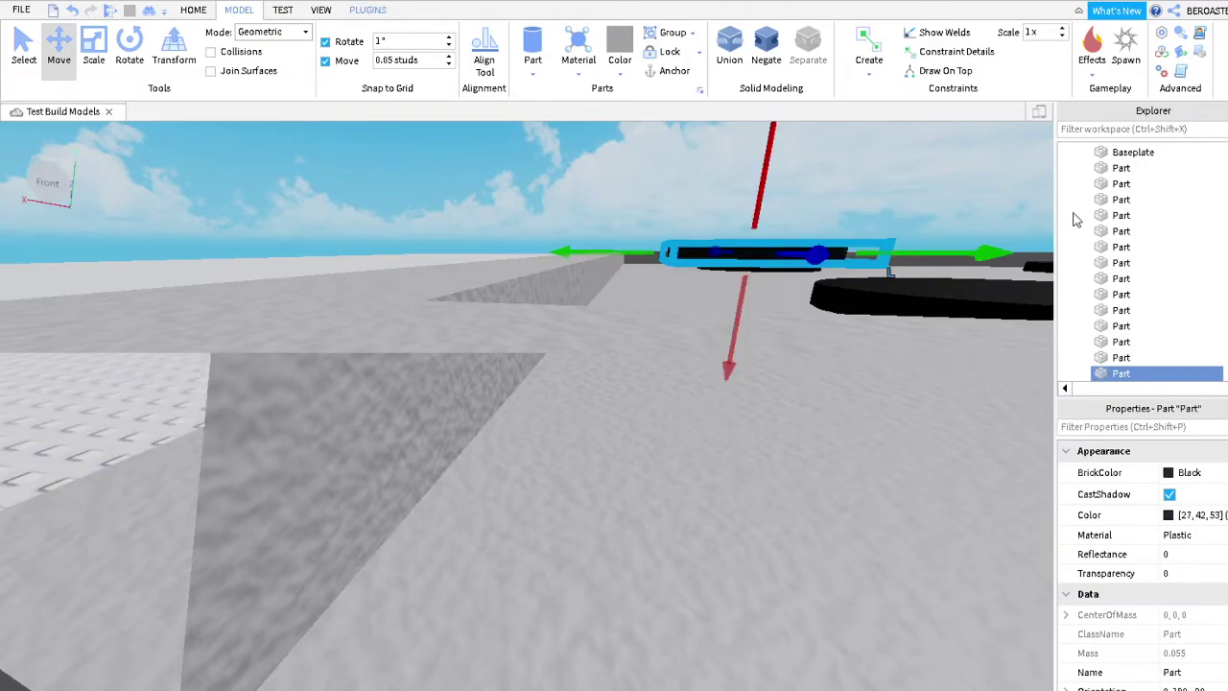
pyautogui.click(935, 362)
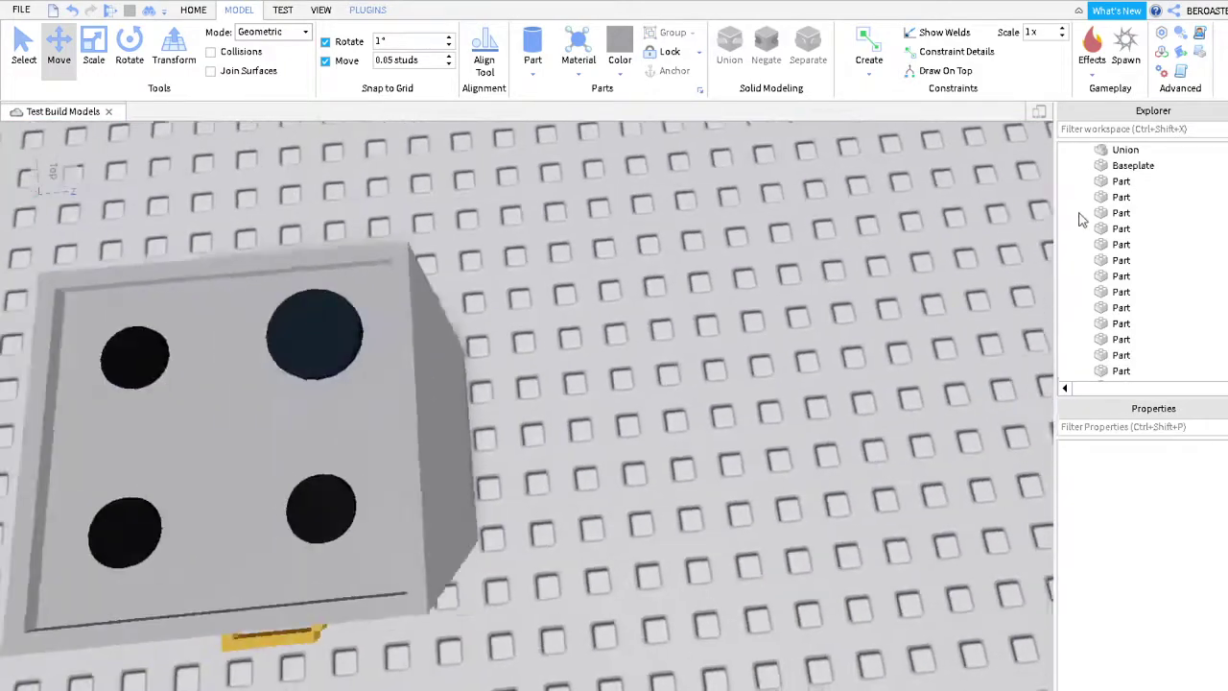
pyautogui.moveTo(959, 230); pyautogui.dragTo(809, 361, button='right')
# Duplicate the larger Black disc and move copies over the other three burners on the oven's top
pyautogui.click(614, 326)
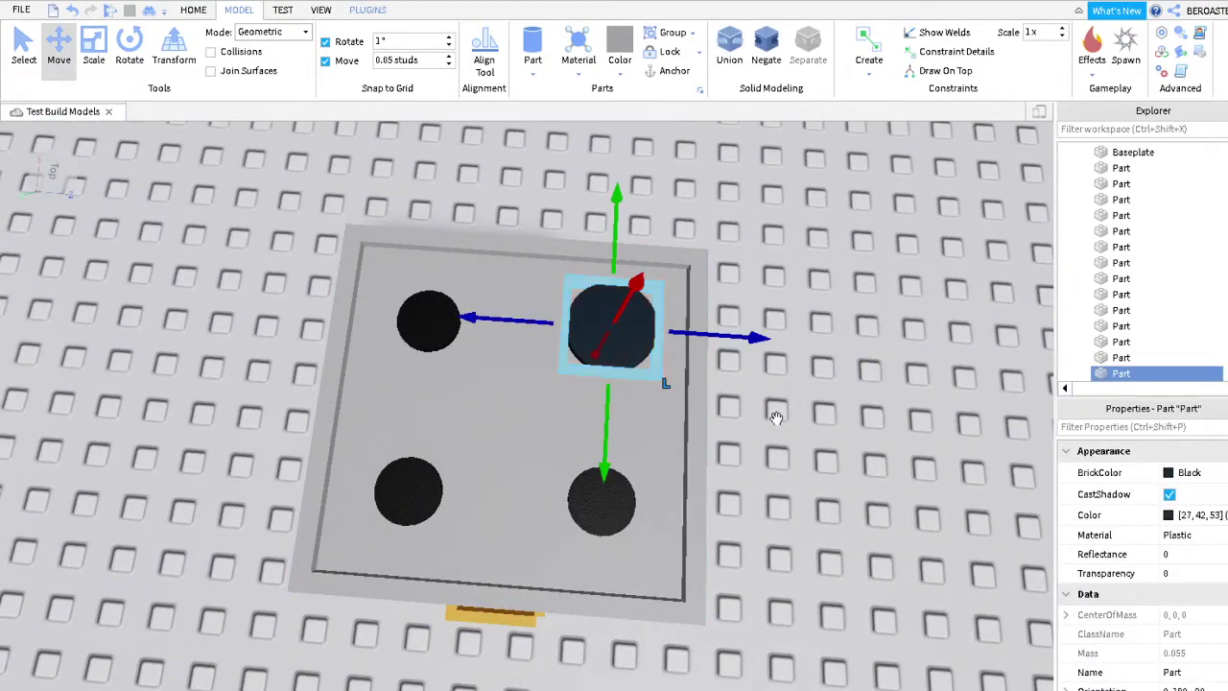
pyautogui.hotkey('ctrl', 'd')
pyautogui.moveTo(604, 475); pyautogui.dragTo(597, 662)
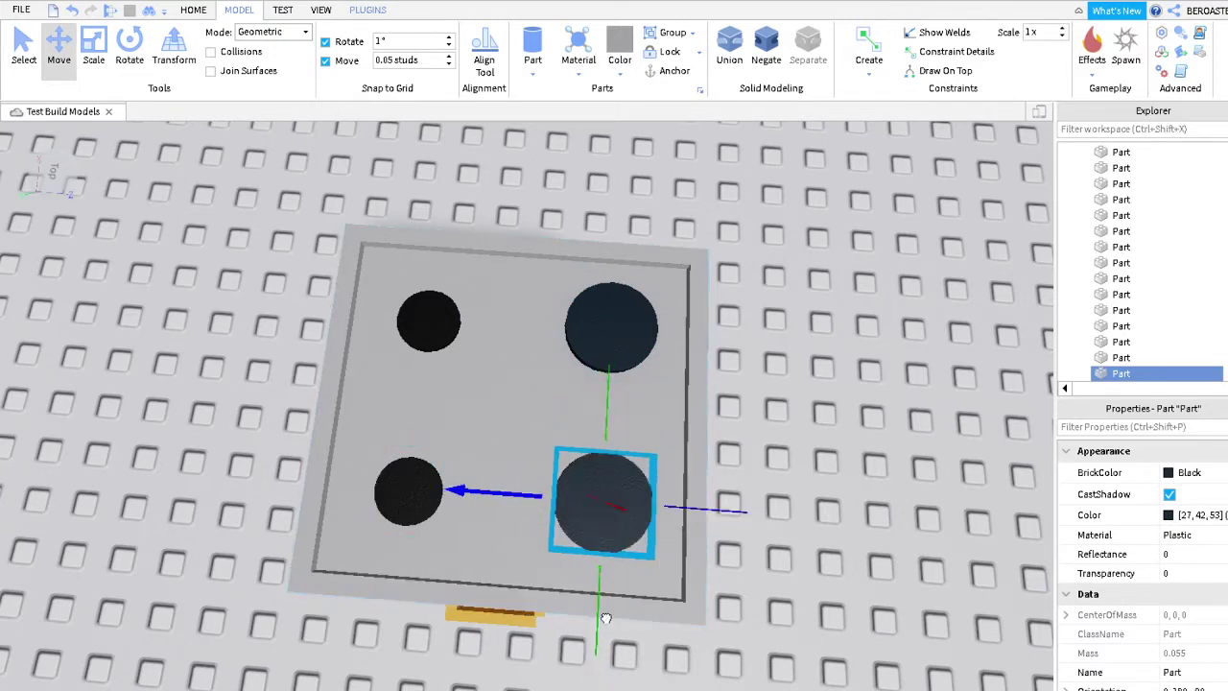
pyautogui.moveTo(494, 493); pyautogui.dragTo(305, 485)
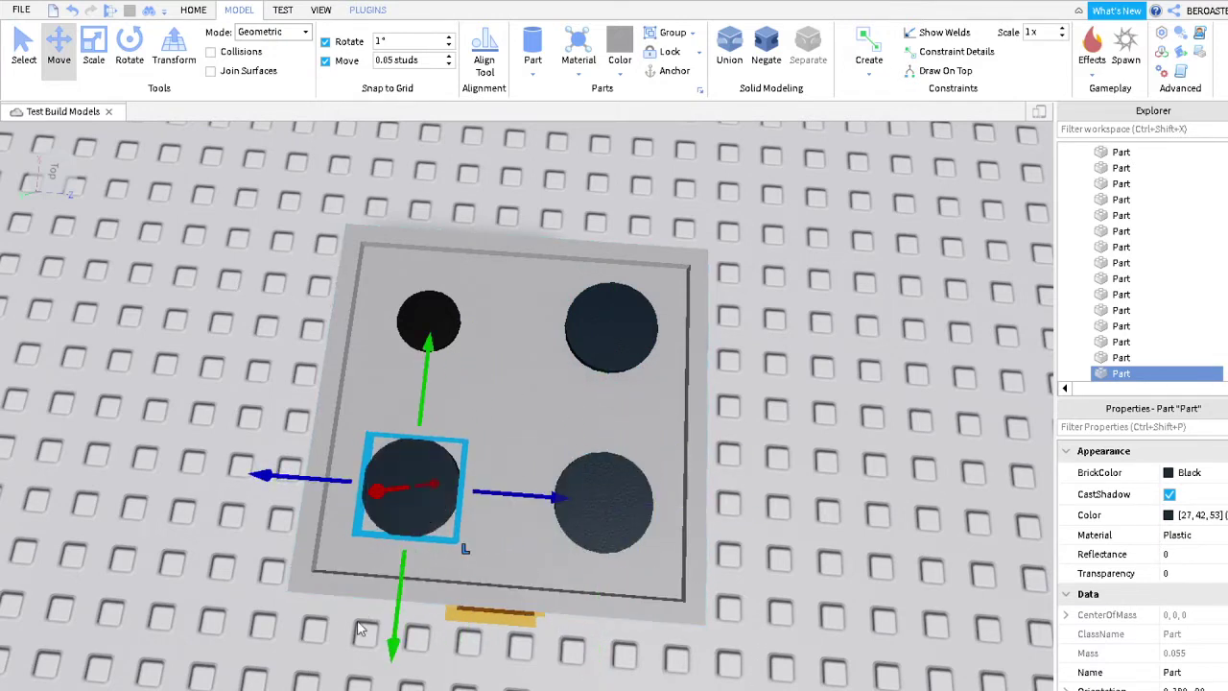
pyautogui.moveTo(521, 447); pyautogui.dragTo(559, 324)
pyautogui.click(1003, 356)
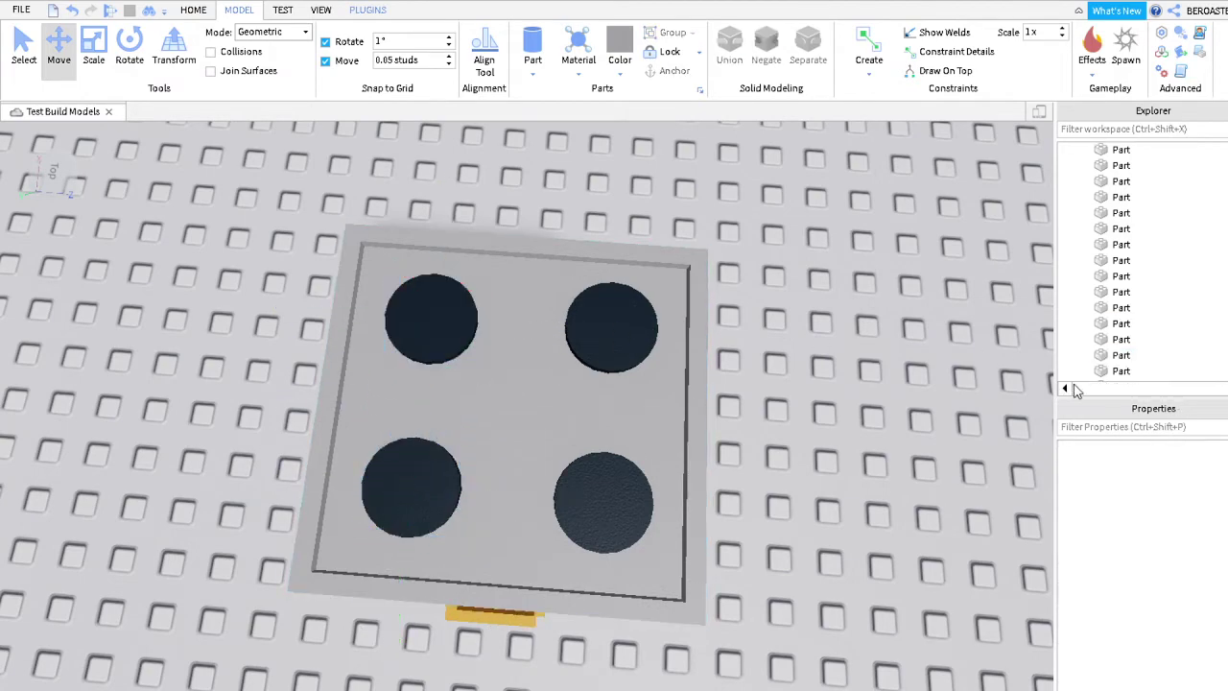
# Examine the spacing and thickness of the four burner discs on the oven's top from several angles
pyautogui.press('a')
pyautogui.click(590, 336)
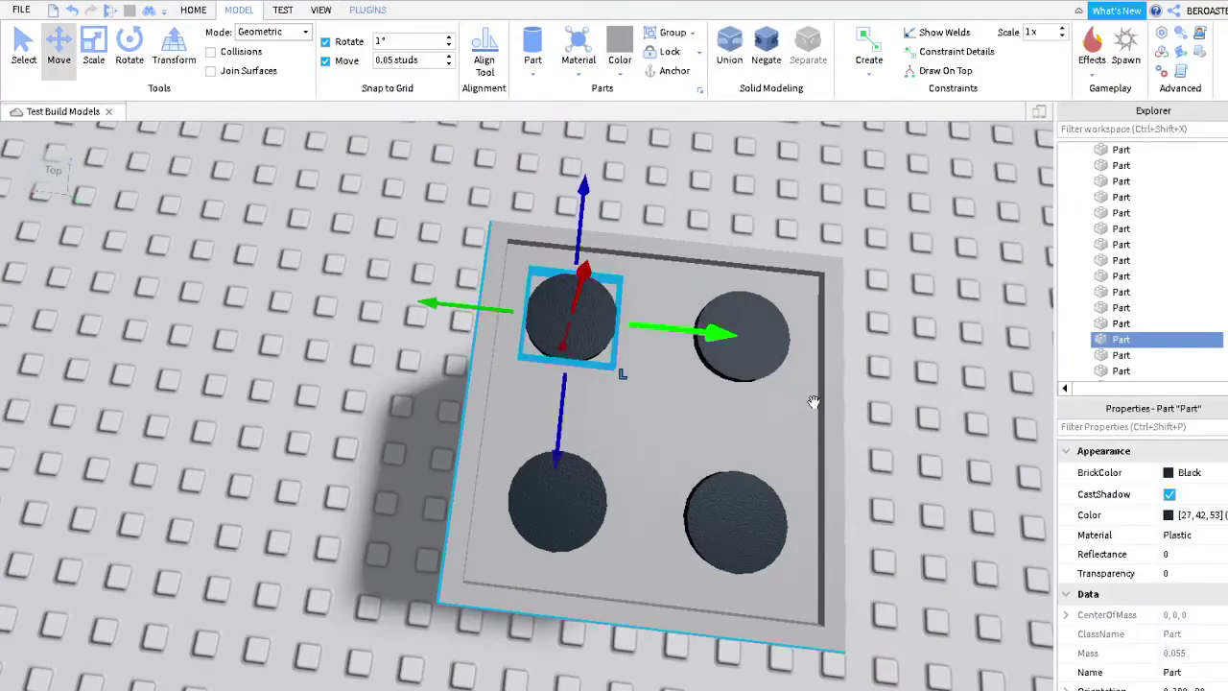
pyautogui.click(904, 246)
pyautogui.moveTo(905, 247); pyautogui.dragTo(910, 248, button='right')
pyautogui.scroll(2, 907, 356)
pyautogui.scroll(-1, 931, 343)
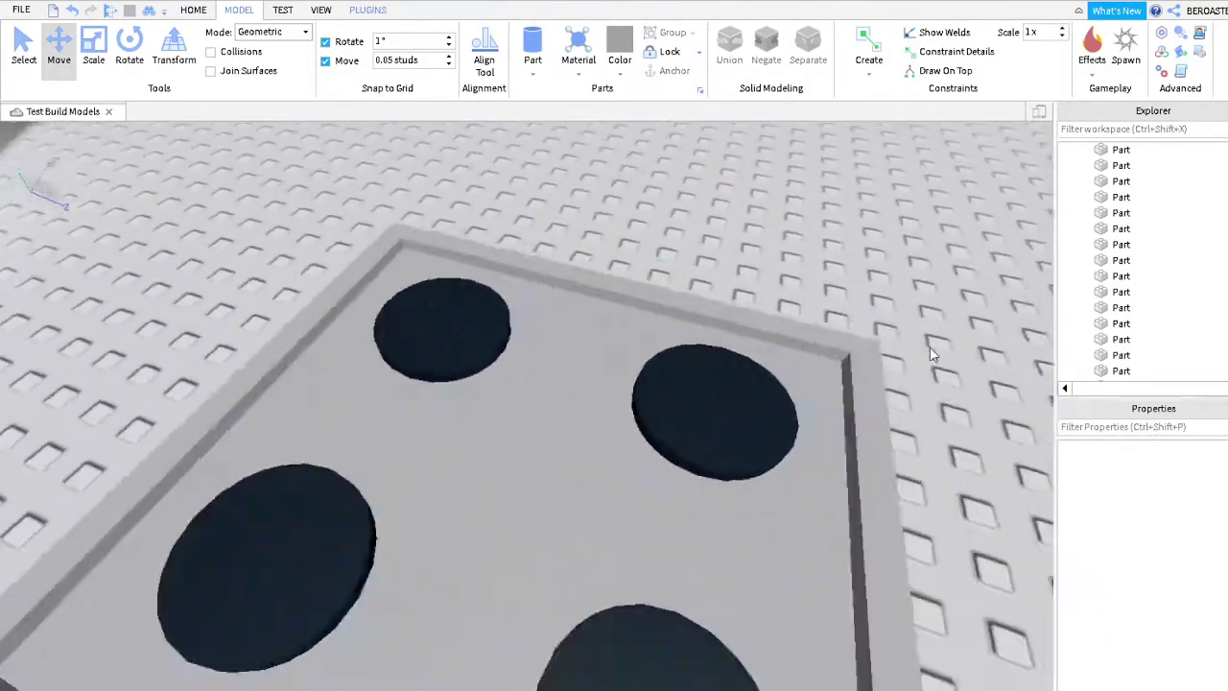
pyautogui.scroll(3, 932, 342)
pyautogui.scroll(-2, 962, 339)
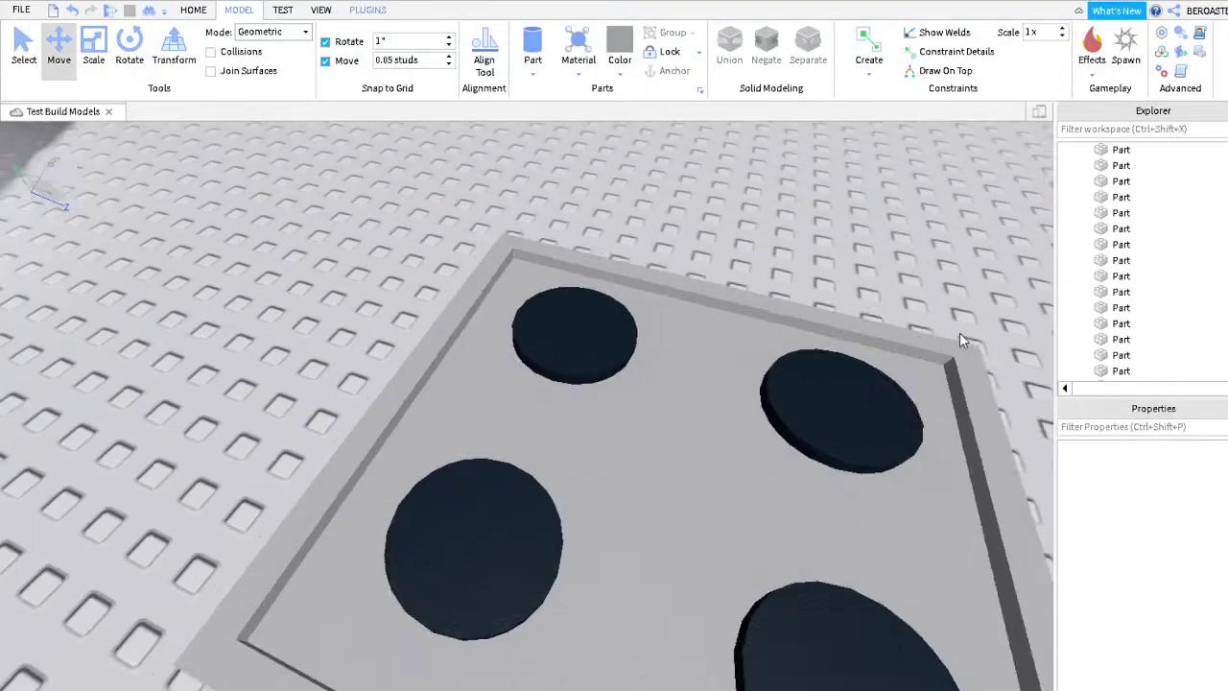
pyautogui.scroll(-3, 963, 339)
pyautogui.moveTo(987, 320); pyautogui.dragTo(998, 324, button='right')
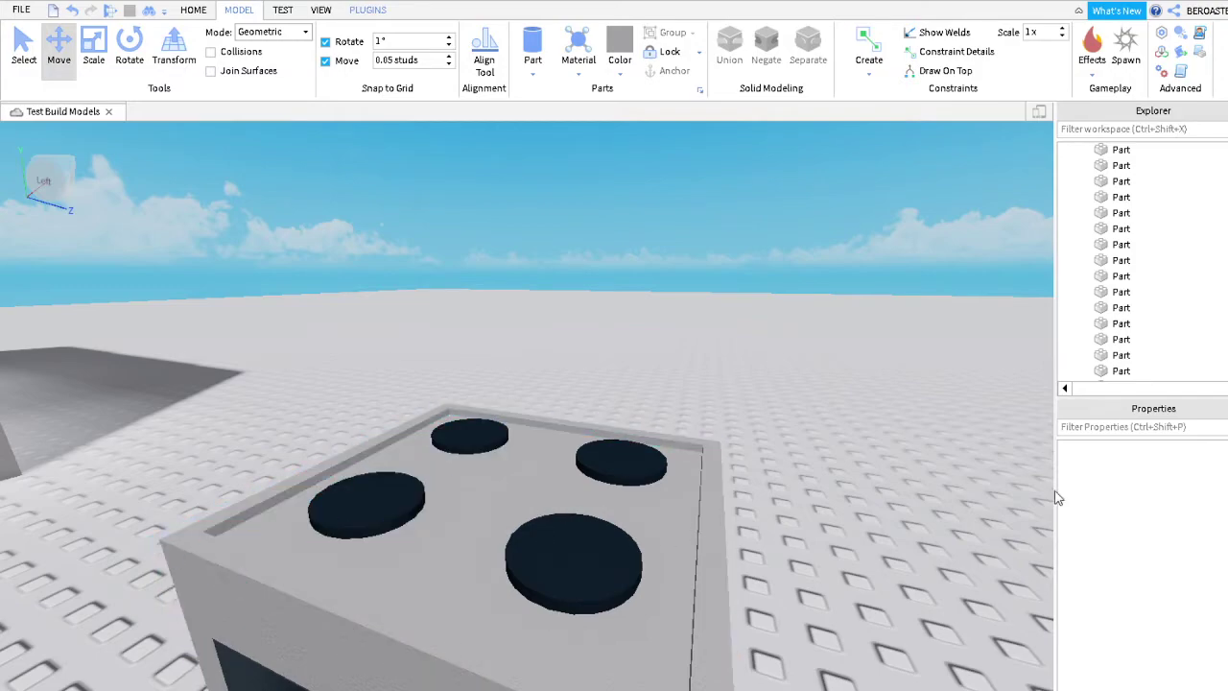
pyautogui.moveTo(960, 436); pyautogui.dragTo(960, 436, button='right')
pyautogui.scroll(2, 964, 444)
# Try to enlarge two neighbouring burner discs on the oven's top with the Scale tool
pyautogui.click(441, 523)
pyautogui.click(128, 53)
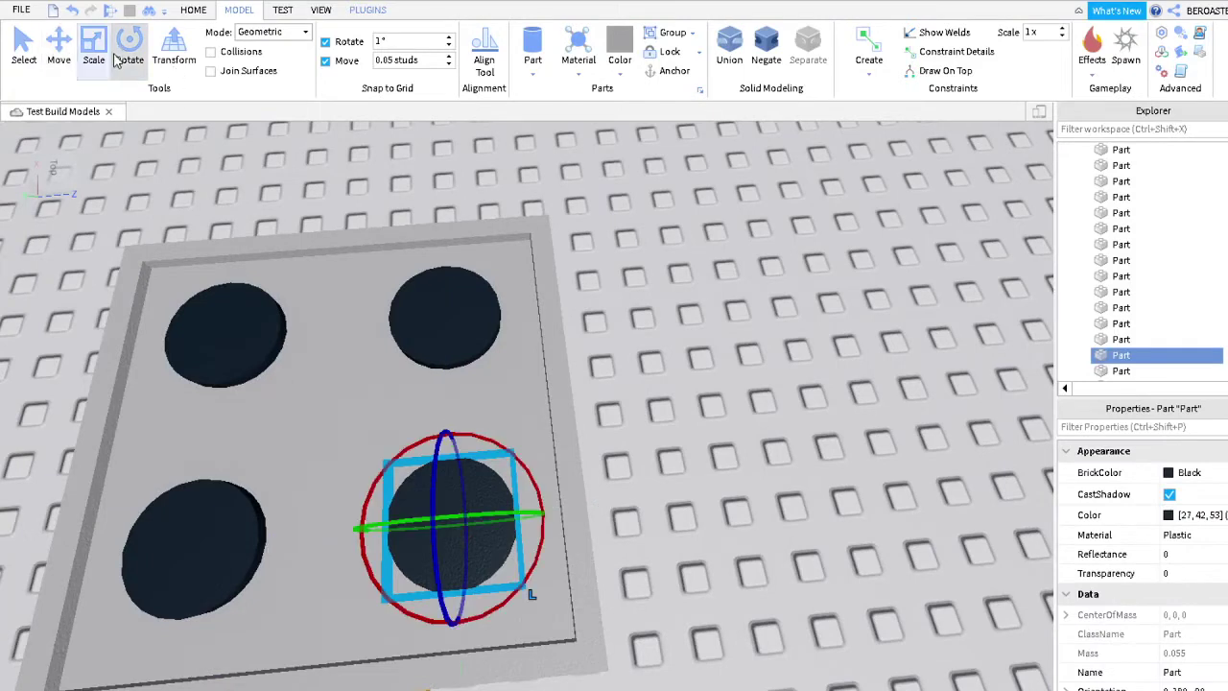
pyautogui.click(93, 53)
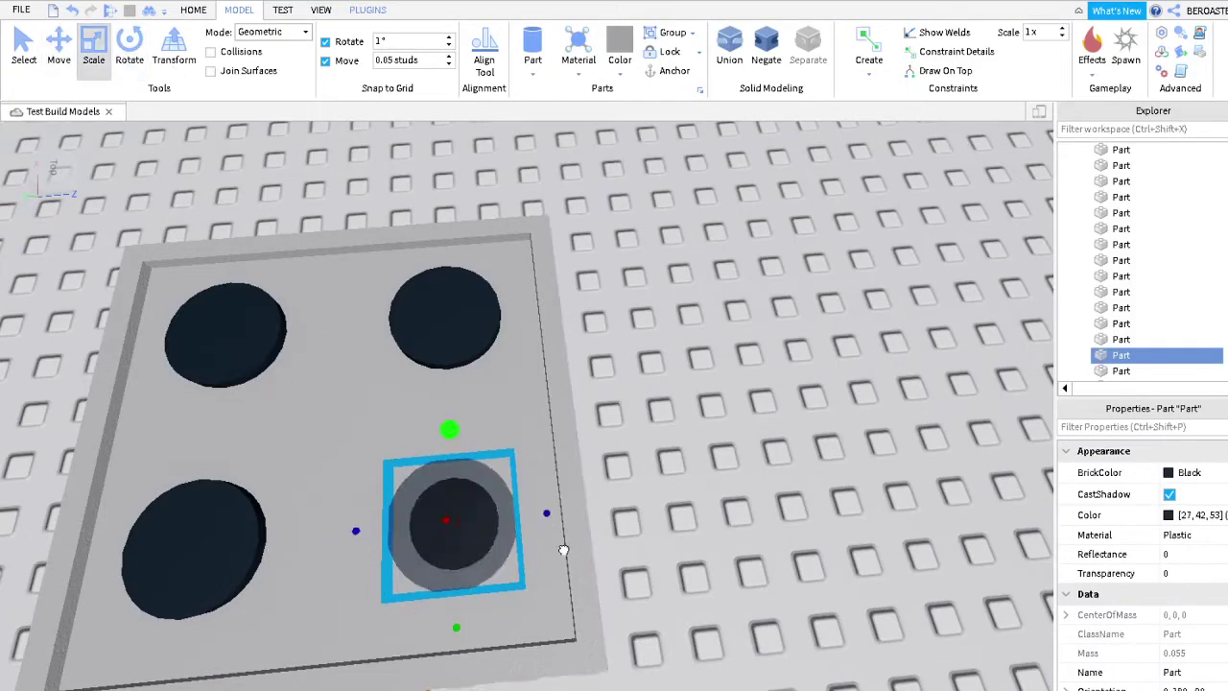
pyautogui.moveTo(546, 513)
pyautogui.mouseDown()
pyautogui.moveTo(565, 453)
pyautogui.moveTo(527, 585)
pyautogui.moveTo(558, 519)
pyautogui.moveTo(546, 525)
pyautogui.mouseUp()
pyautogui.moveTo(458, 656); pyautogui.dragTo(524, 584)
pyautogui.click(444, 317)
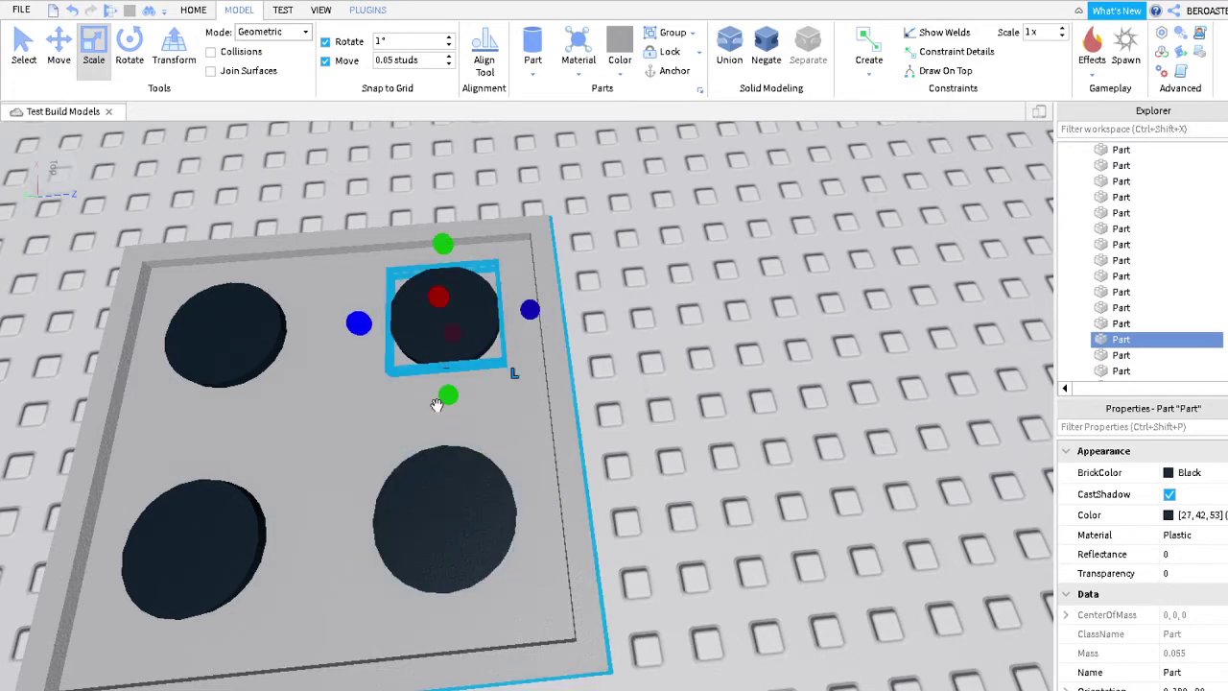
pyautogui.moveTo(444, 395); pyautogui.dragTo(529, 477)
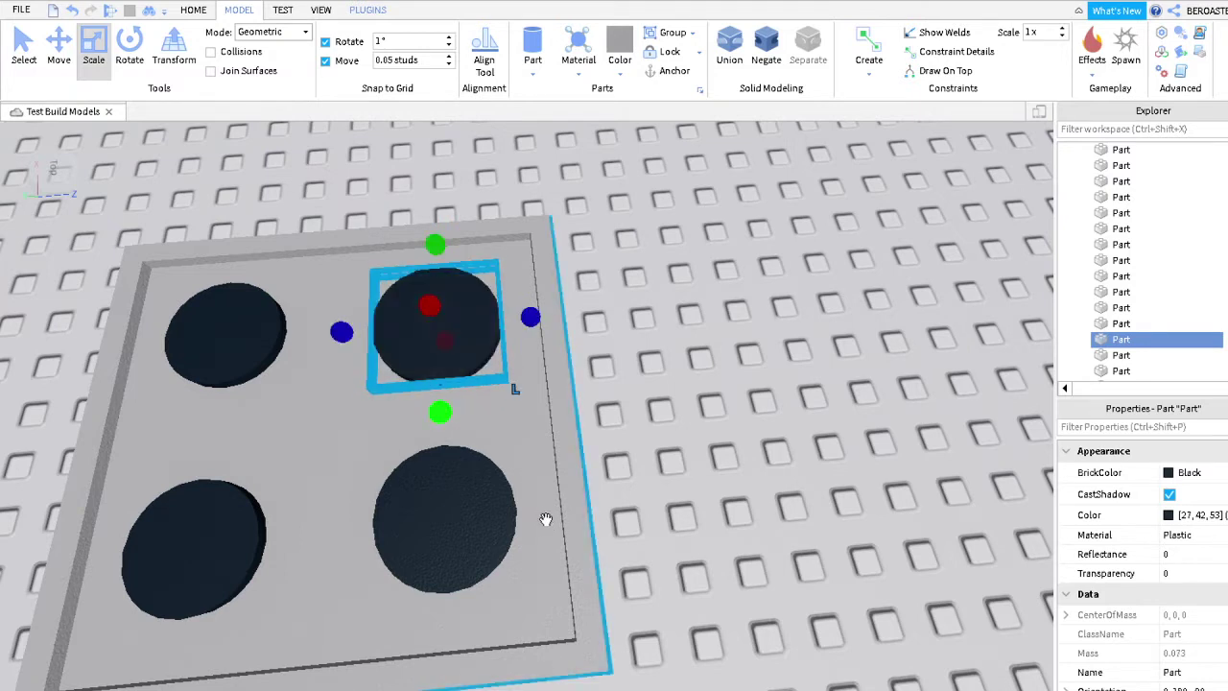
# Undo the size changes made to the two burner discs
pyautogui.hotkey('ctrl', 'z')
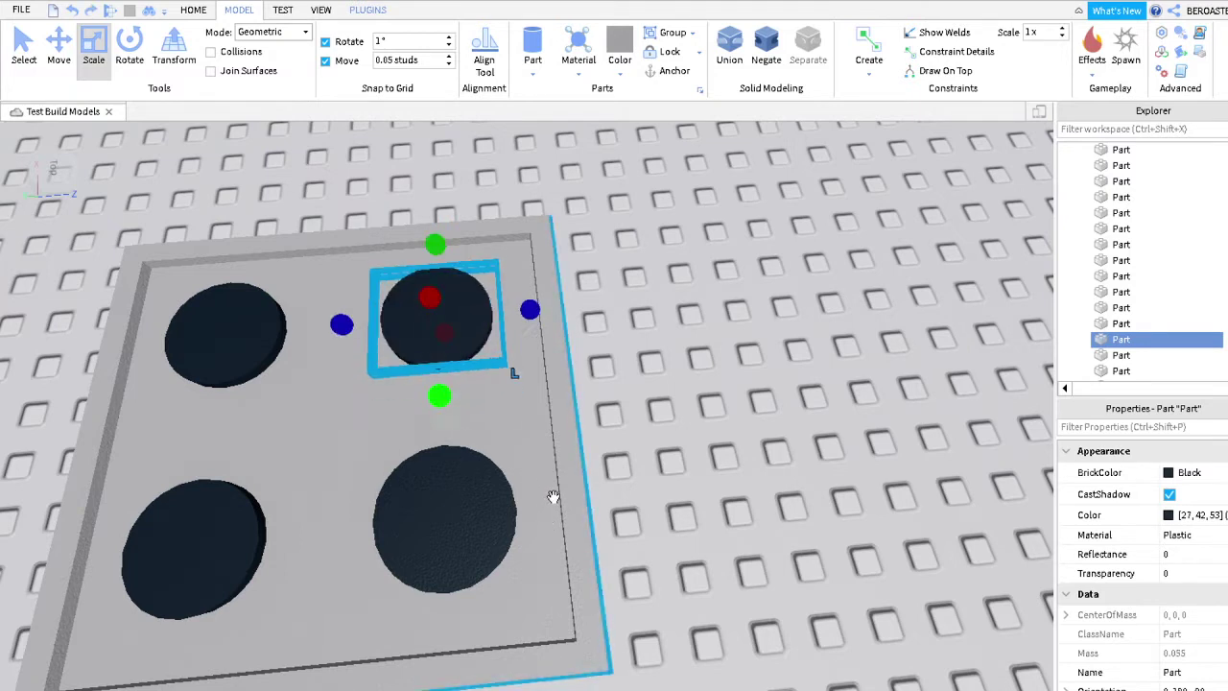
pyautogui.hotkey('ctrl', 'z')
pyautogui.hotkey('ctrl', 'z')
pyautogui.hotkey('ctrl', 'z')
pyautogui.hotkey('ctrl', 'z')
pyautogui.hotkey('ctrl', 'z')
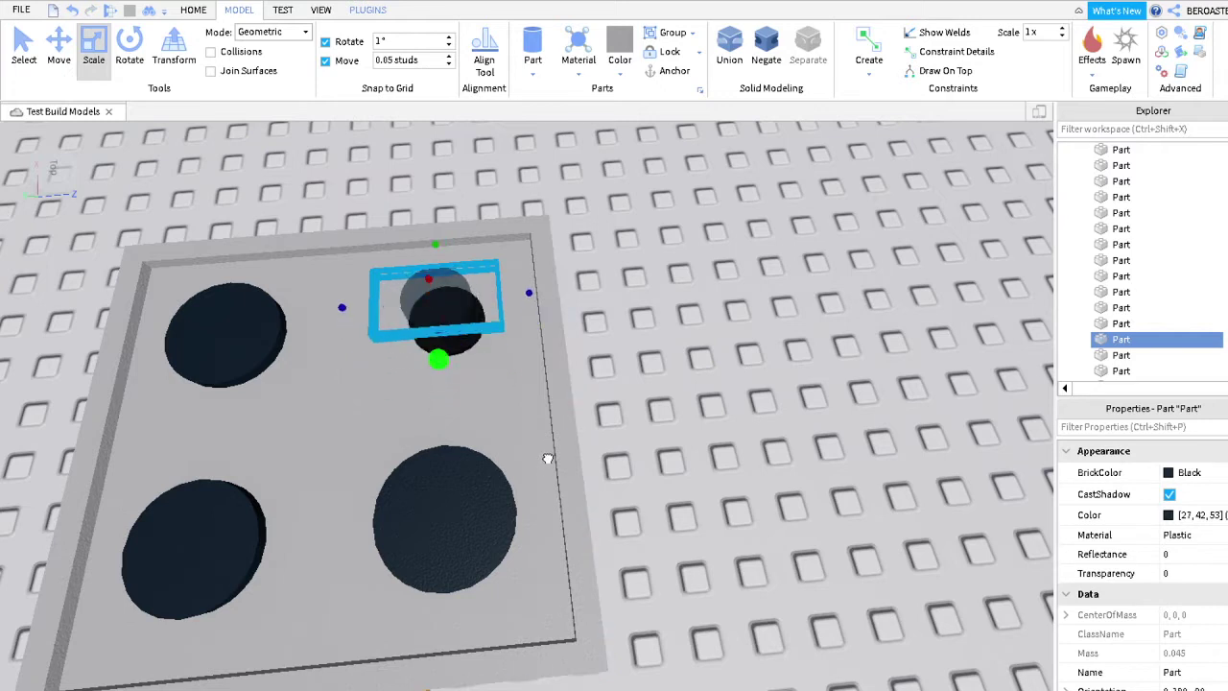
pyautogui.hotkey('ctrl', 'z')
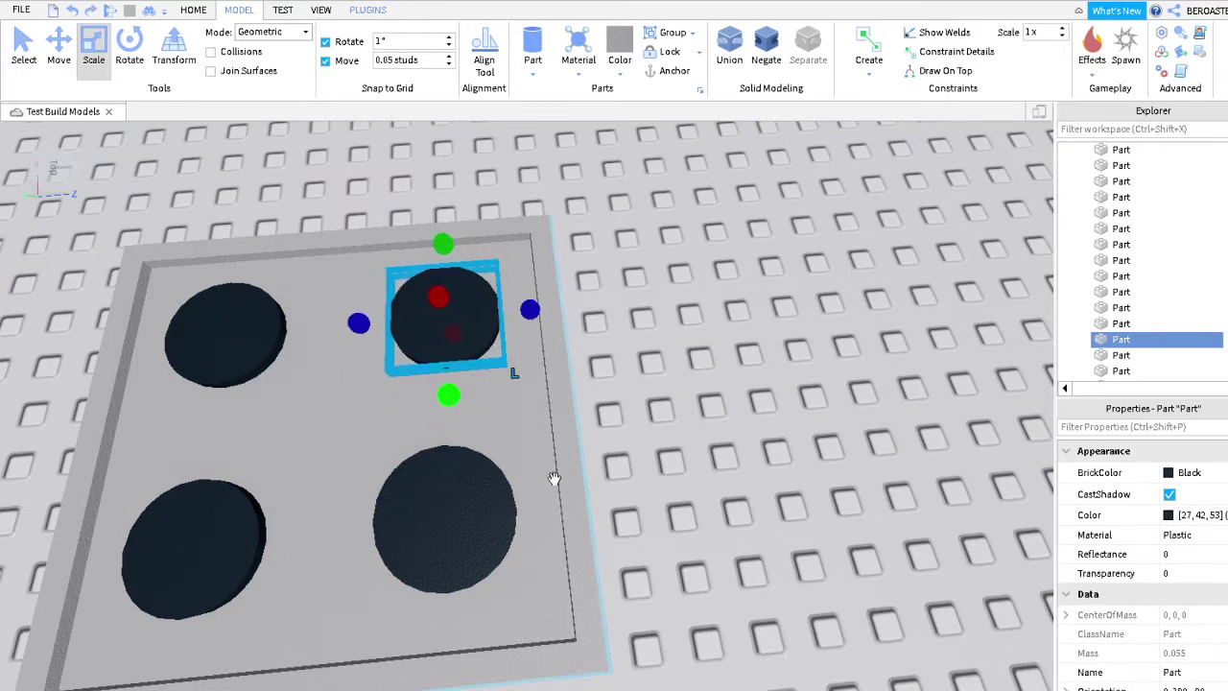
pyautogui.hotkey('ctrl', 'z')
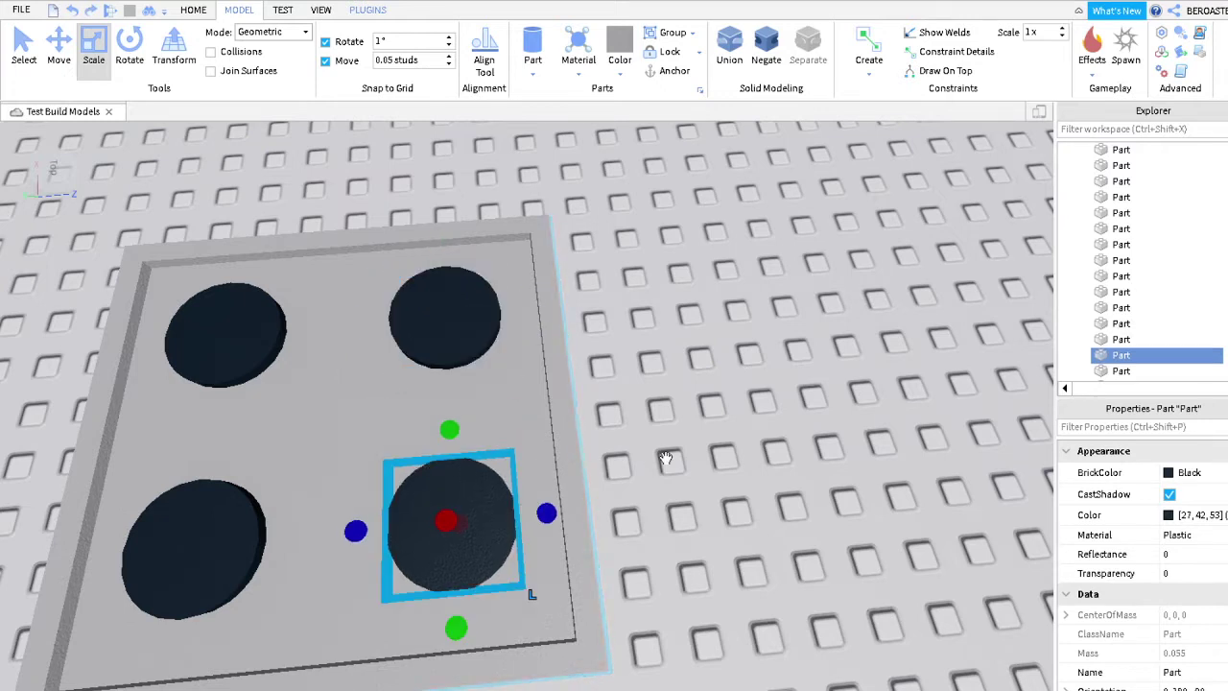
pyautogui.hotkey('ctrl', 'z')
pyautogui.hotkey('ctrl', 'z')
# Examine the oven's burners, glass front and orange handle from above, the front and the side
pyautogui.moveTo(938, 477); pyautogui.dragTo(796, 488, button='right')
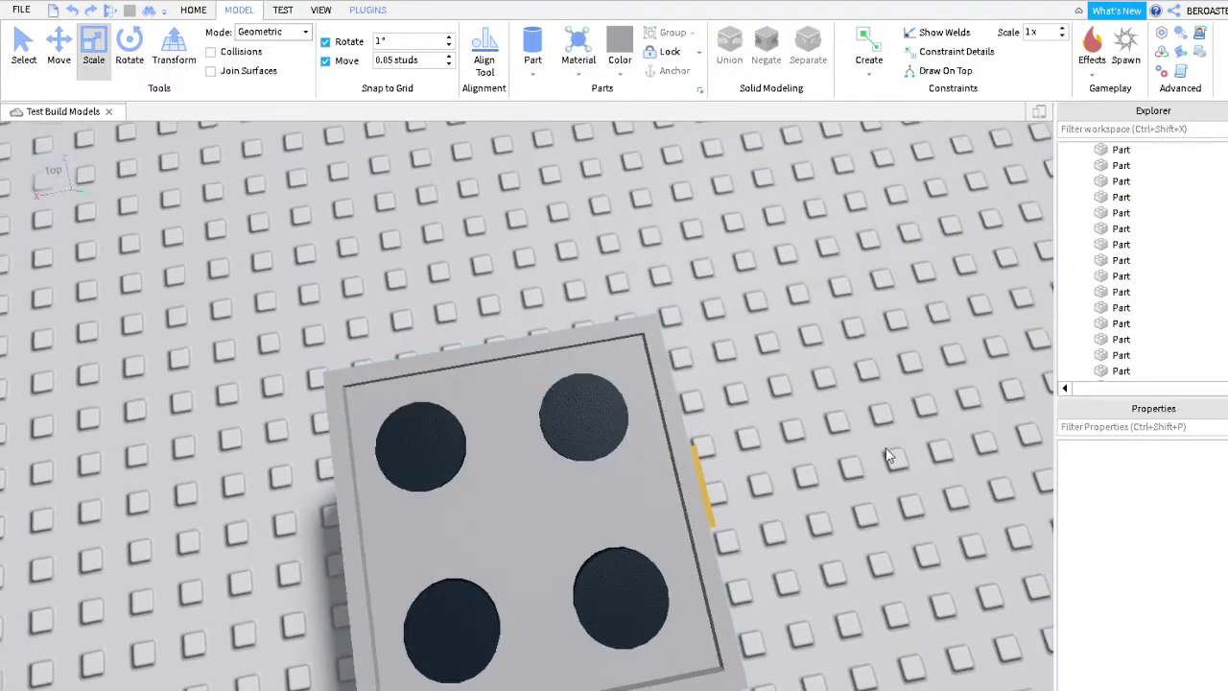
pyautogui.scroll(3, 885, 457)
pyautogui.moveTo(885, 452); pyautogui.dragTo(825, 473, button='right')
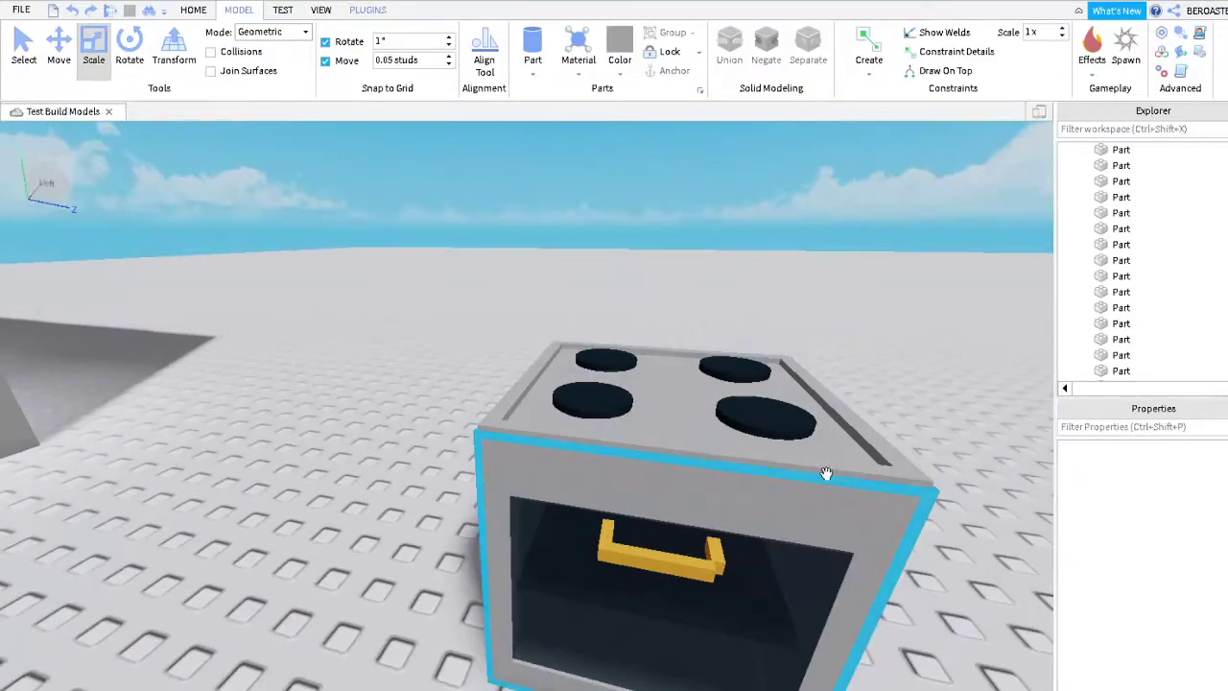
pyautogui.moveTo(1104, 552); pyautogui.dragTo(701, 602, button='right')
pyautogui.click(697, 584)
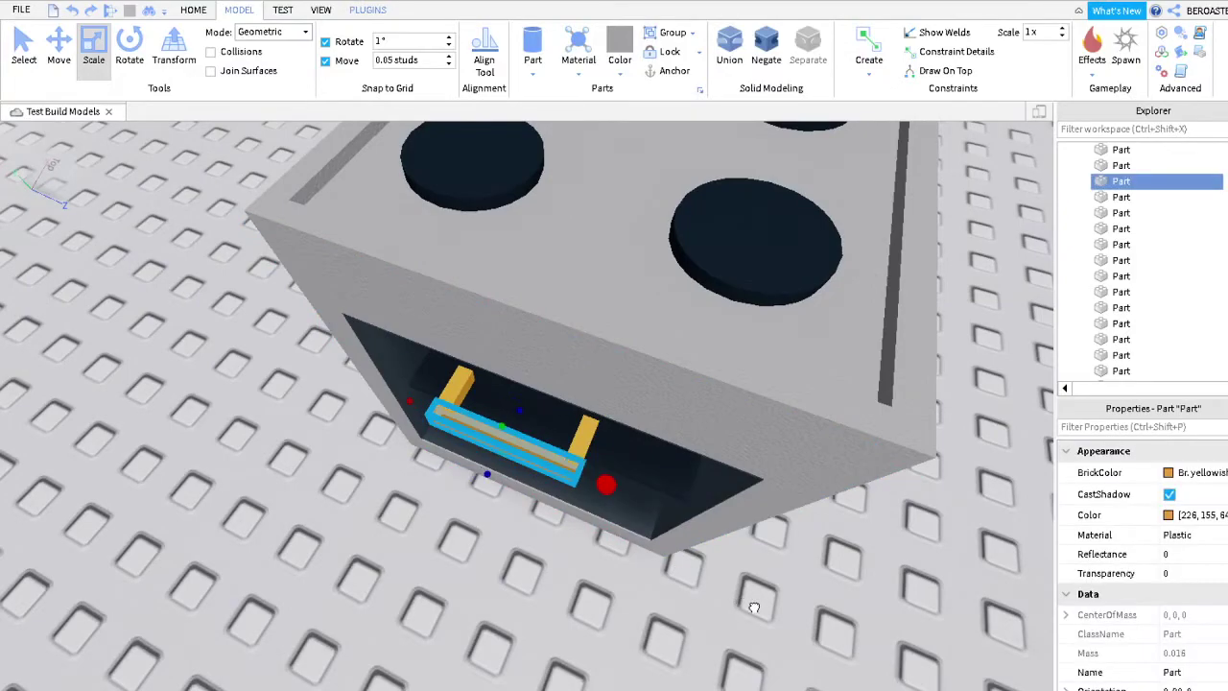
pyautogui.click(697, 584)
pyautogui.scroll(-5, 698, 585)
pyautogui.moveTo(697, 585); pyautogui.dragTo(697, 584, button='right')
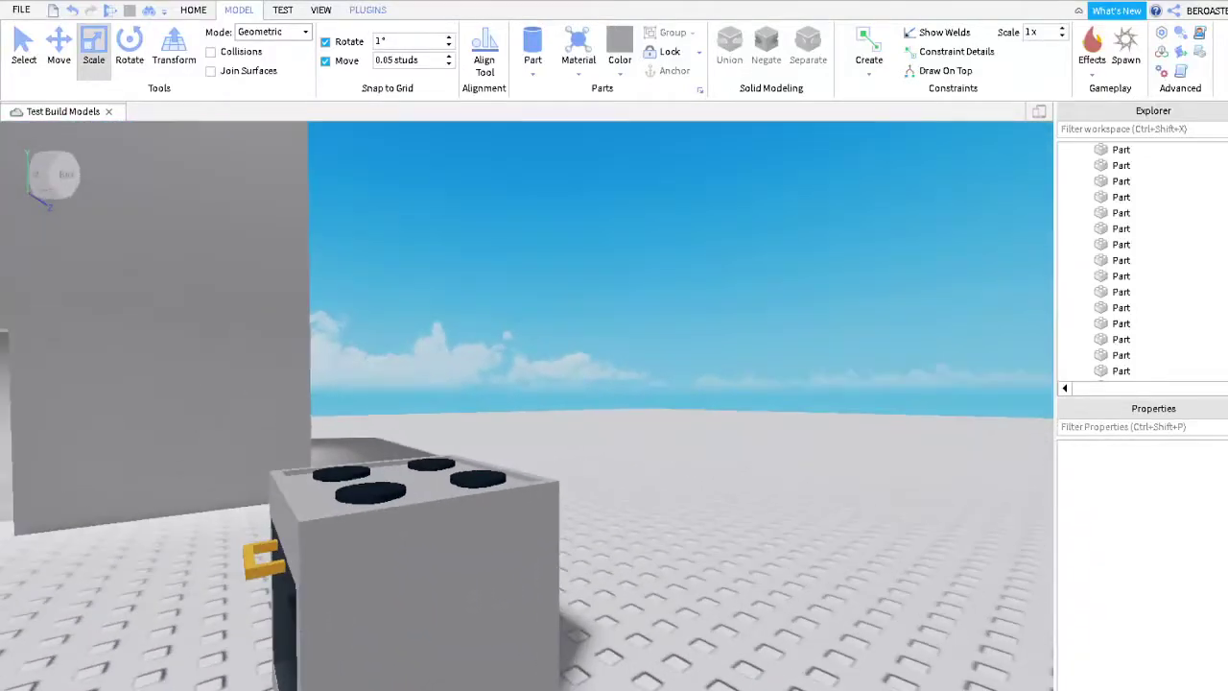
# Add a large rounded part with a Mesh on the baseplate beside the oven and name it Gas
pyautogui.moveTo(692, 534); pyautogui.dragTo(836, 592, button='right')
pyautogui.scroll(5, 835, 591)
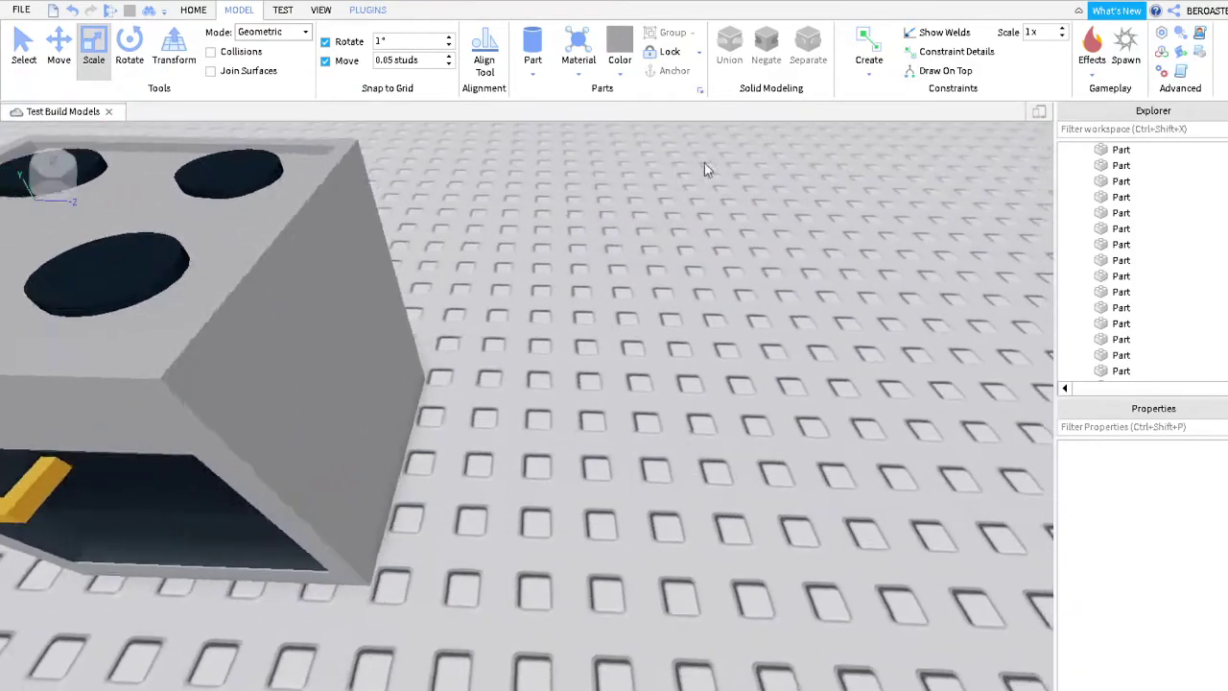
pyautogui.hotkey('ctrl', 'v')
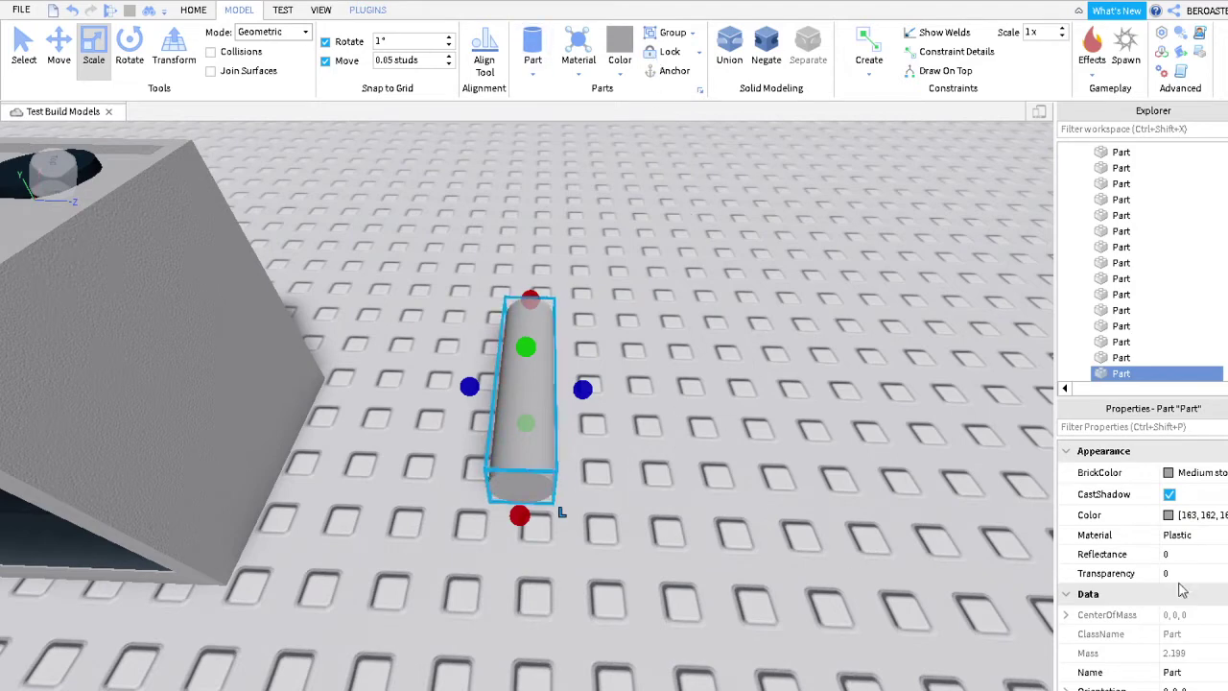
pyautogui.scroll(-2, 1151, 365)
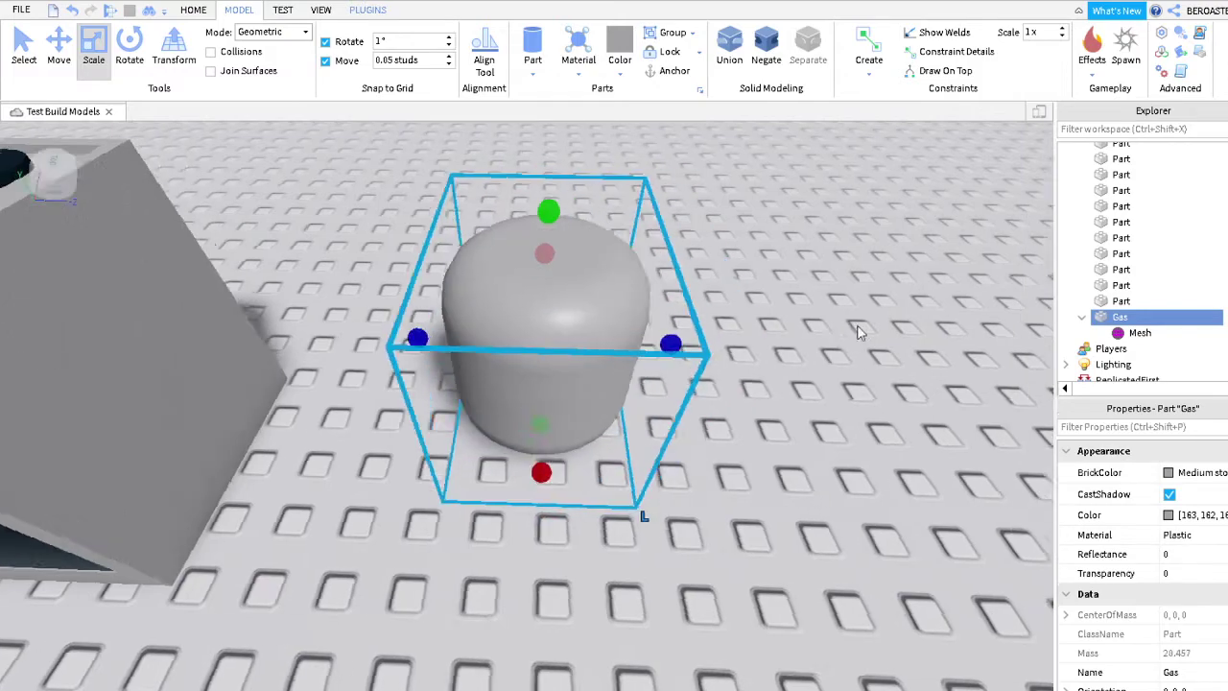
# Set the Gas part's BrickColor to Medium blue
pyautogui.scroll(-5, 852, 319)
pyautogui.scroll(4, 851, 320)
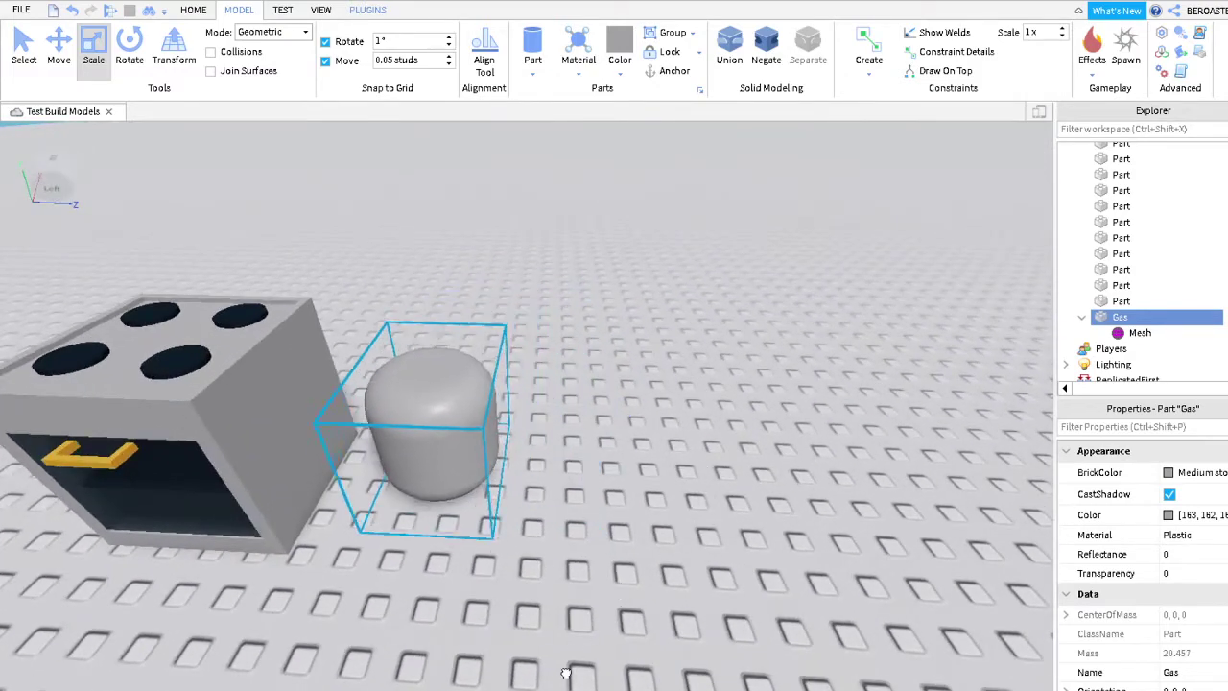
pyautogui.click(1099, 472)
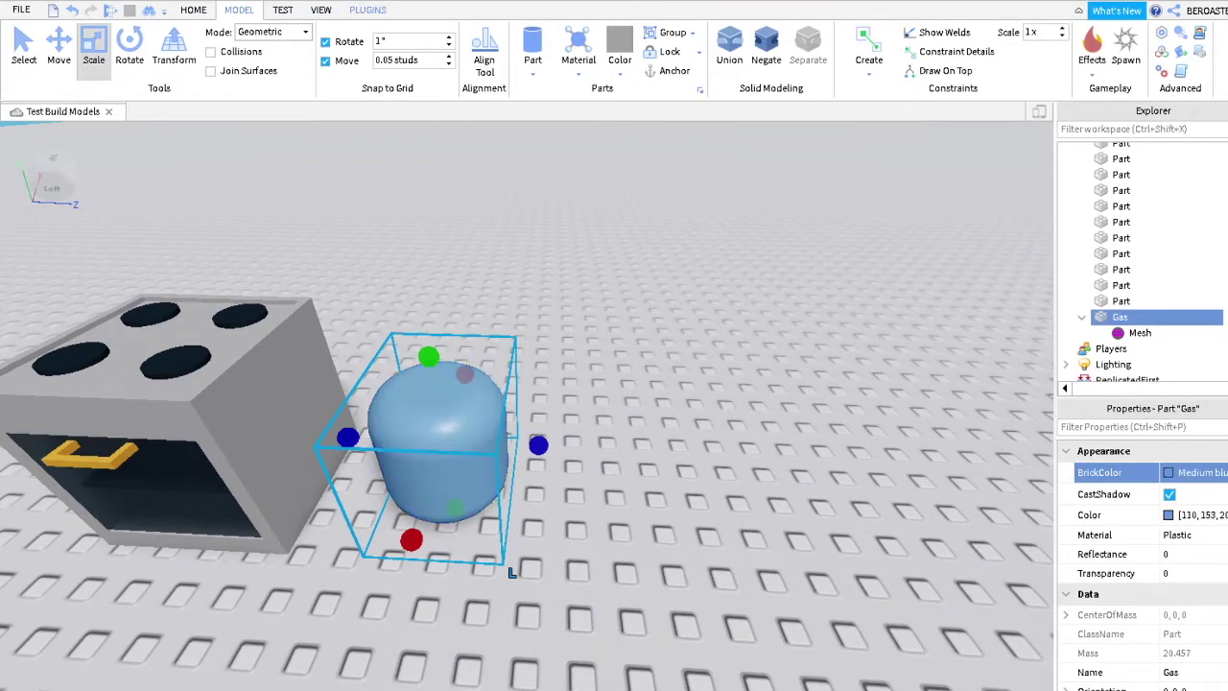
pyautogui.scroll(-3, 1044, 542)
pyautogui.scroll(6, 1044, 542)
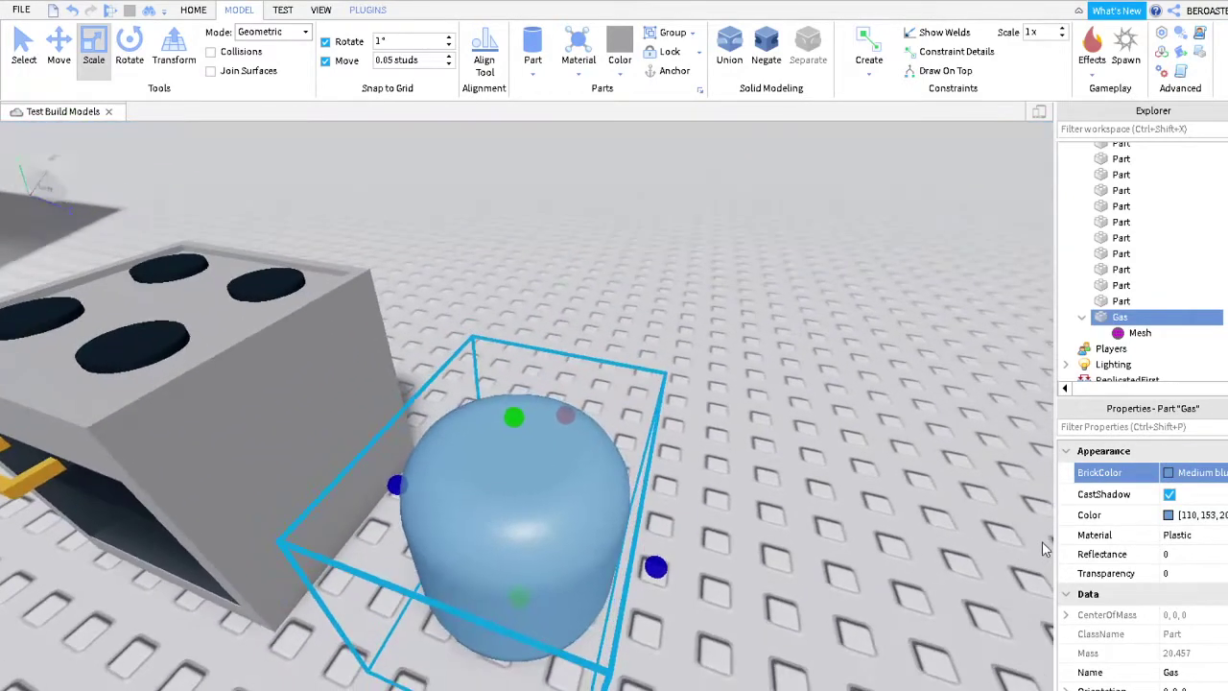
# Add a block part on the baseplate beside the Gas part and scale it down to a tiny upright block
pyautogui.scroll(-3, 1039, 512)
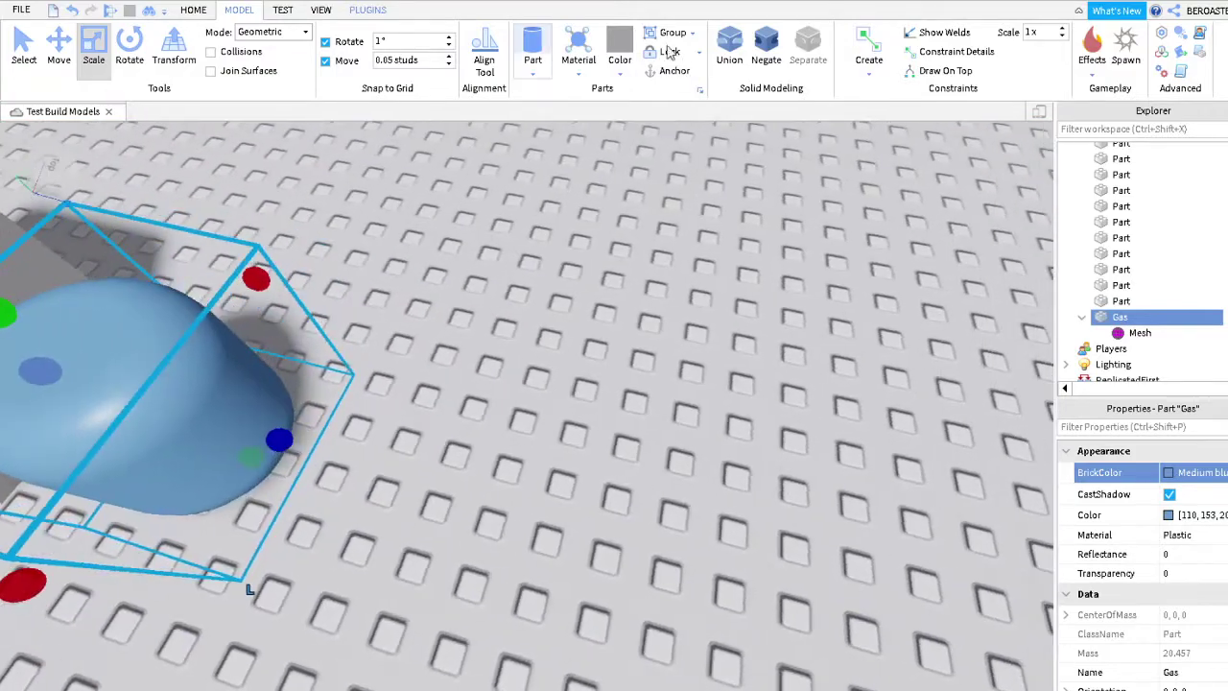
pyautogui.click(532, 52)
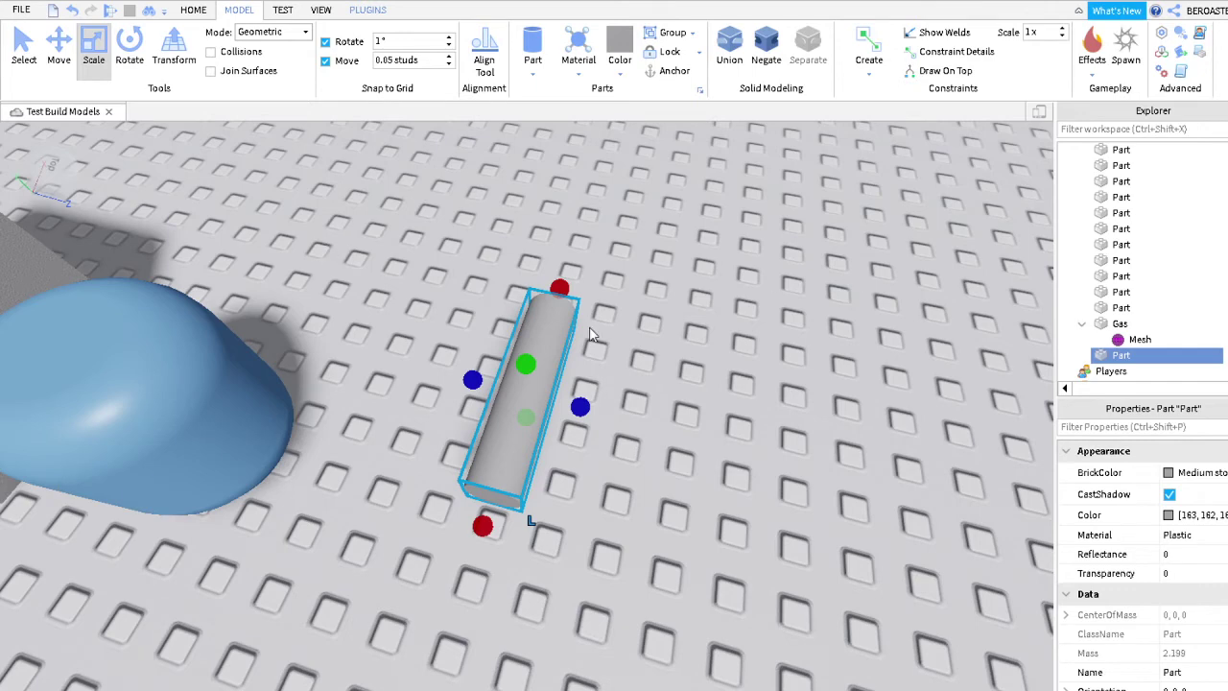
pyautogui.press('Delete')
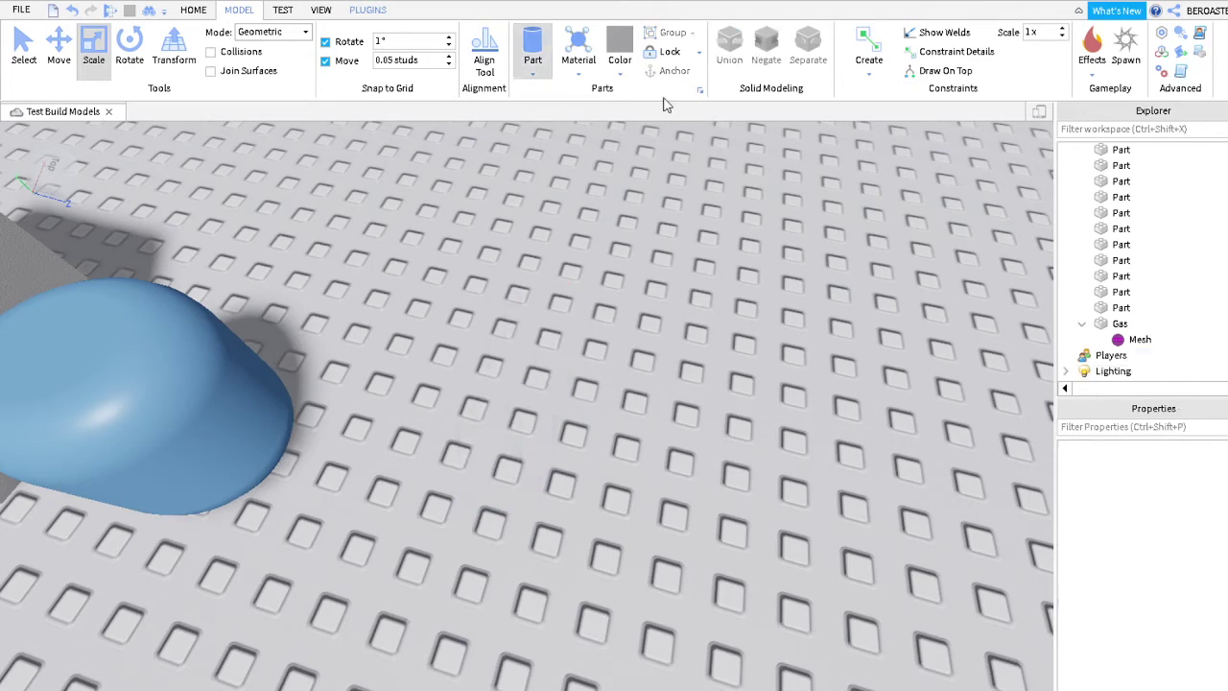
pyautogui.hotkey('ctrl', 'z')
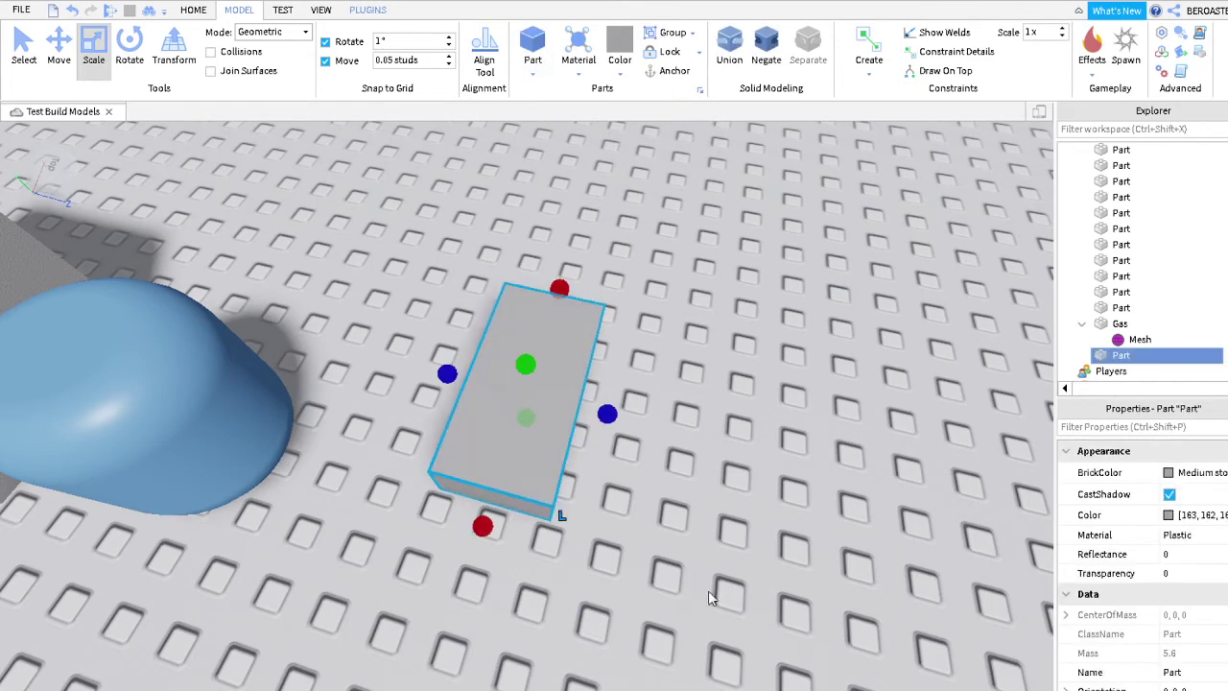
pyautogui.moveTo(487, 518); pyautogui.dragTo(692, 449)
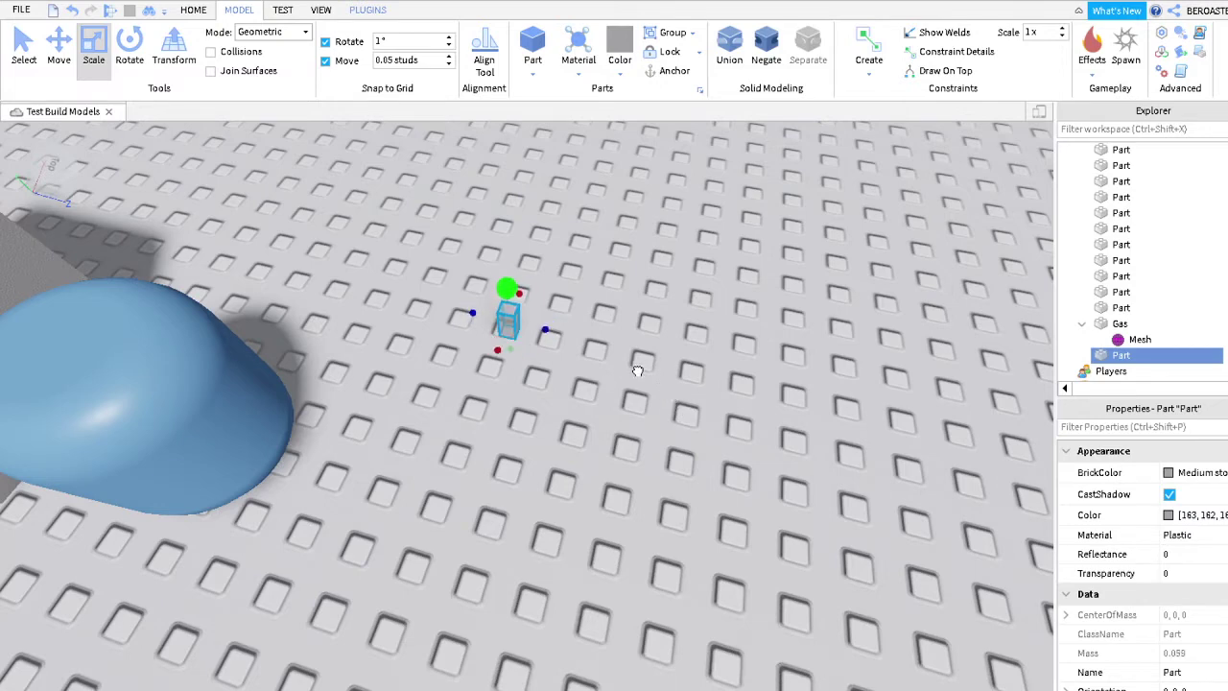
# Place the tiny block on the top centre of the Gas part and shorten it into a low cap
pyautogui.moveTo(643, 413); pyautogui.dragTo(737, 445, button='middle')
pyautogui.moveTo(420, 391); pyautogui.dragTo(436, 448)
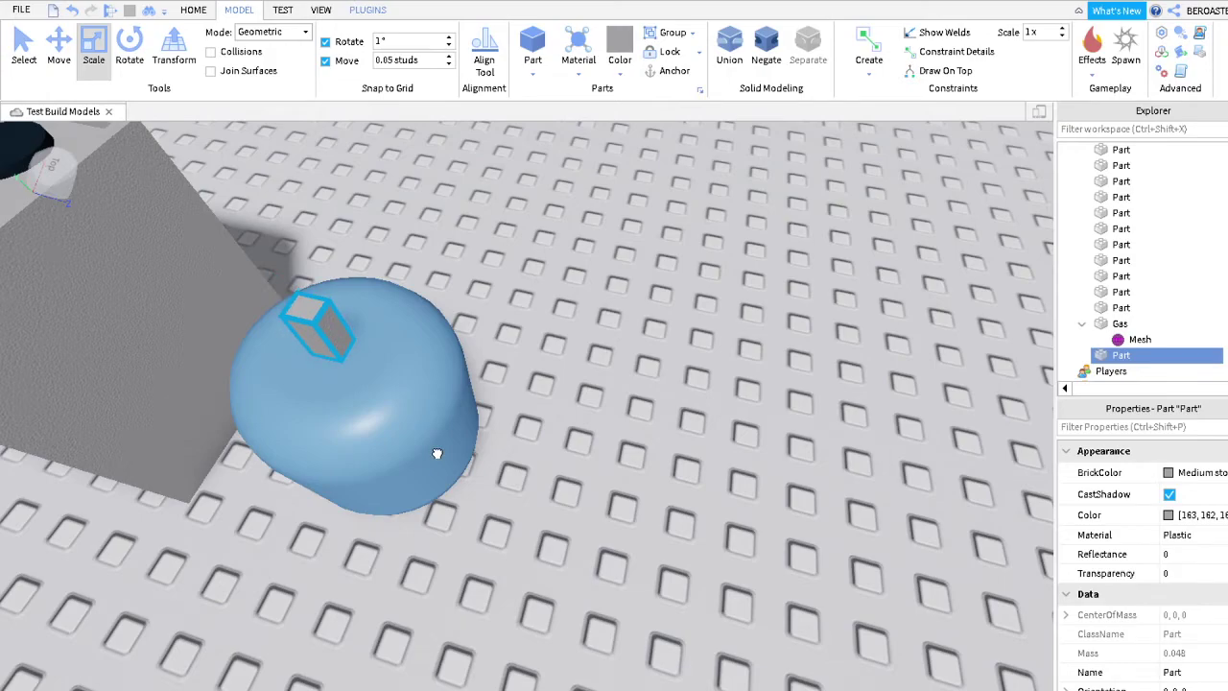
pyautogui.moveTo(436, 453); pyautogui.dragTo(496, 479, button='right')
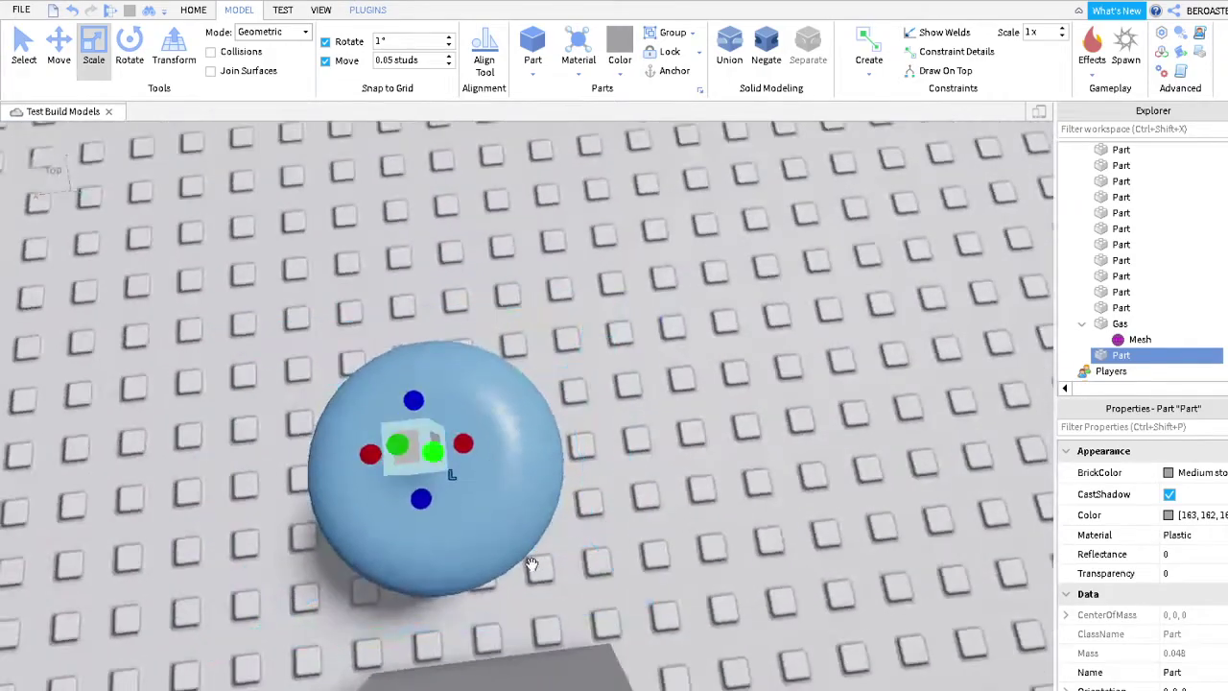
pyautogui.moveTo(512, 552); pyautogui.dragTo(871, 490, button='right')
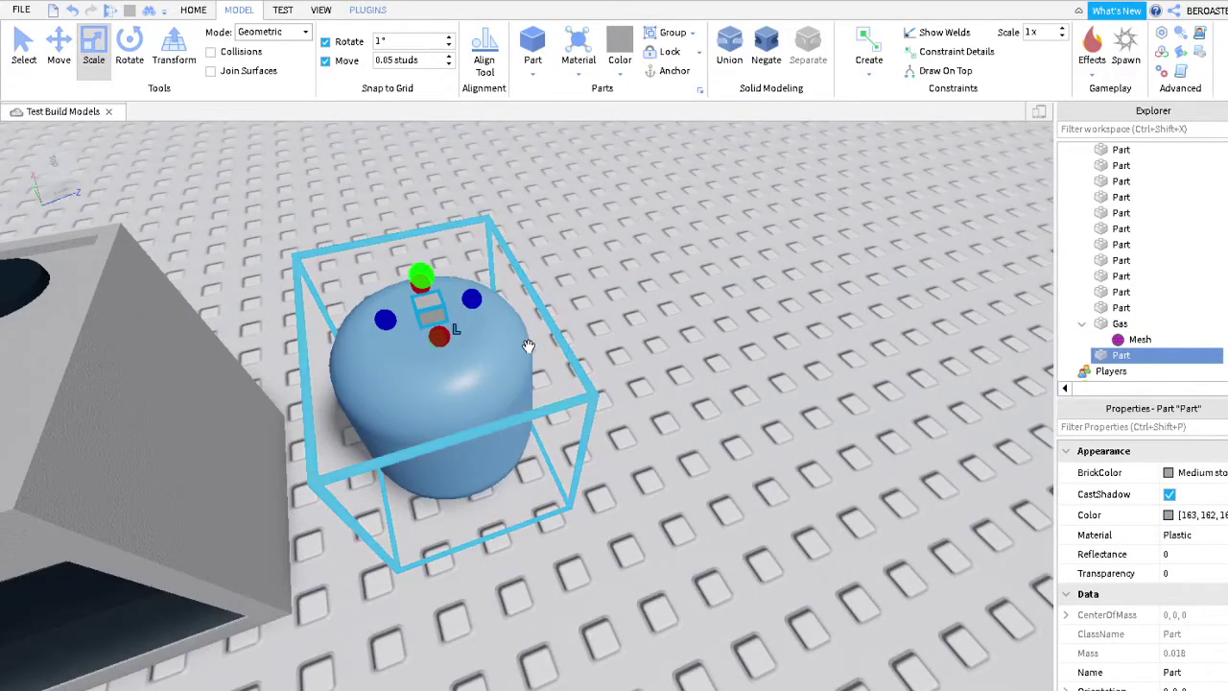
pyautogui.moveTo(421, 277); pyautogui.dragTo(418, 265)
# Give the small block on the Gas part the BrickColor Medium blue and the material SmoothPlastic
pyautogui.moveTo(526, 346); pyautogui.dragTo(788, 529, button='right')
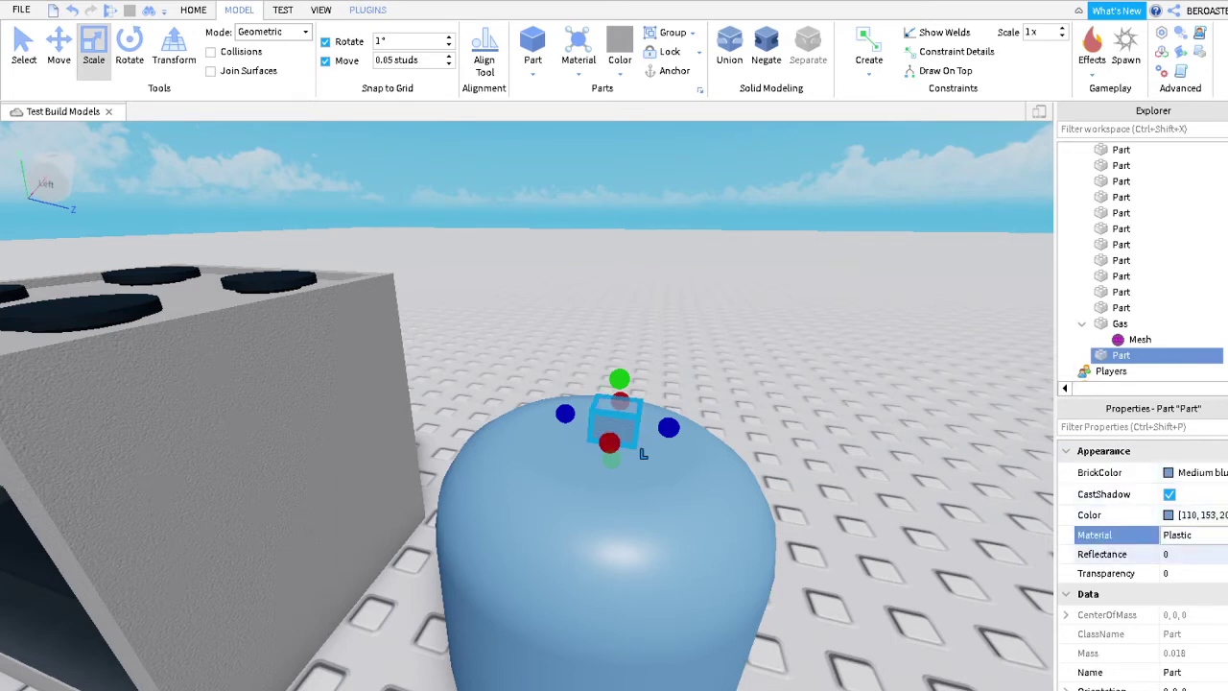
pyautogui.scroll(-1, 1132, 534)
pyautogui.scroll(1, 1132, 535)
pyautogui.click(1199, 515)
pyautogui.click(1113, 534)
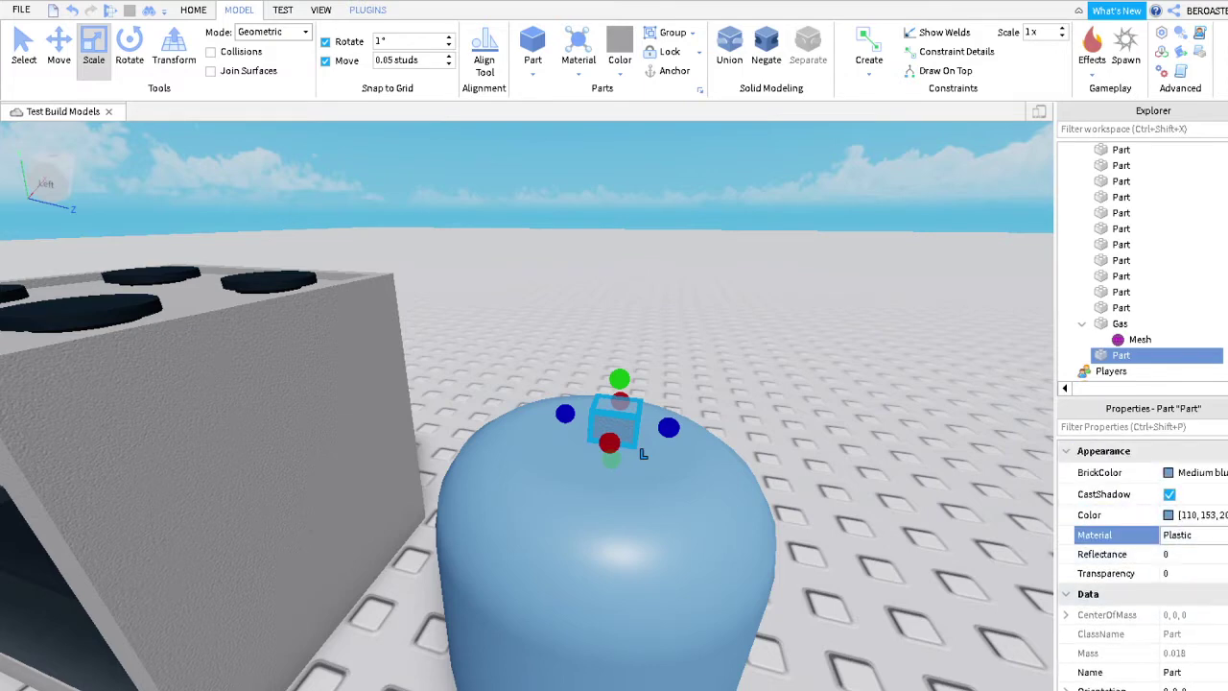
pyautogui.press('f')
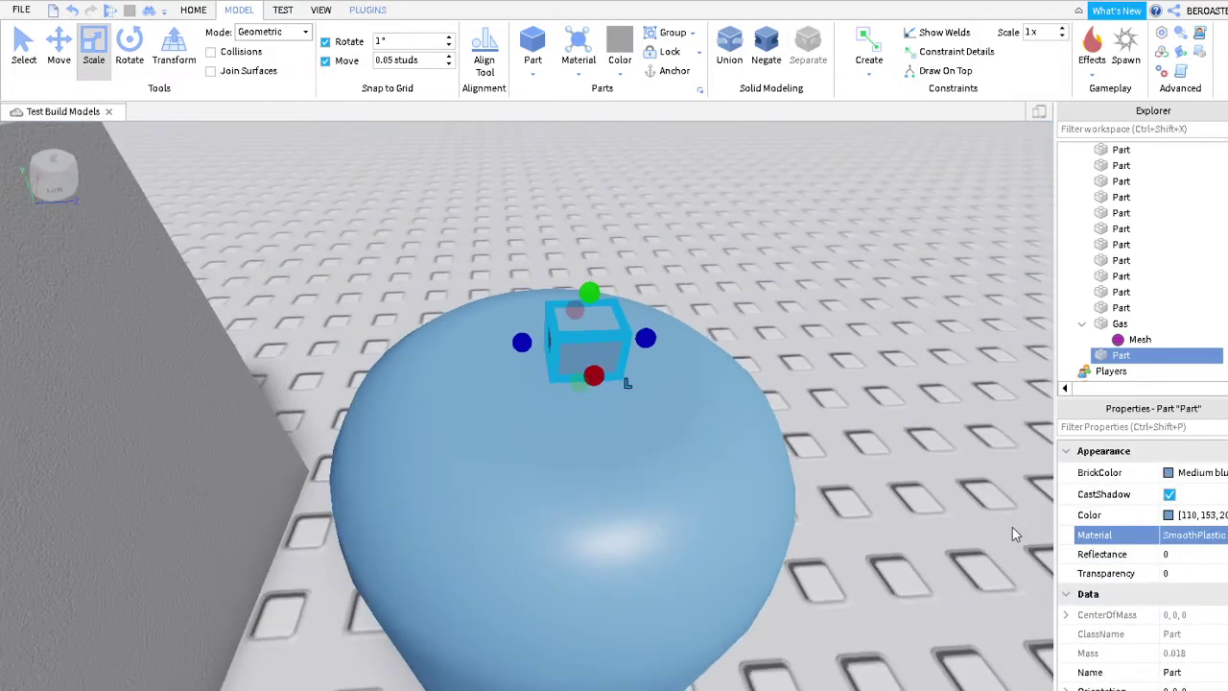
# Widen the small block on top of the Gas part in both horizontal directions with the Scale tool
pyautogui.moveTo(792, 413); pyautogui.dragTo(792, 451, button='right')
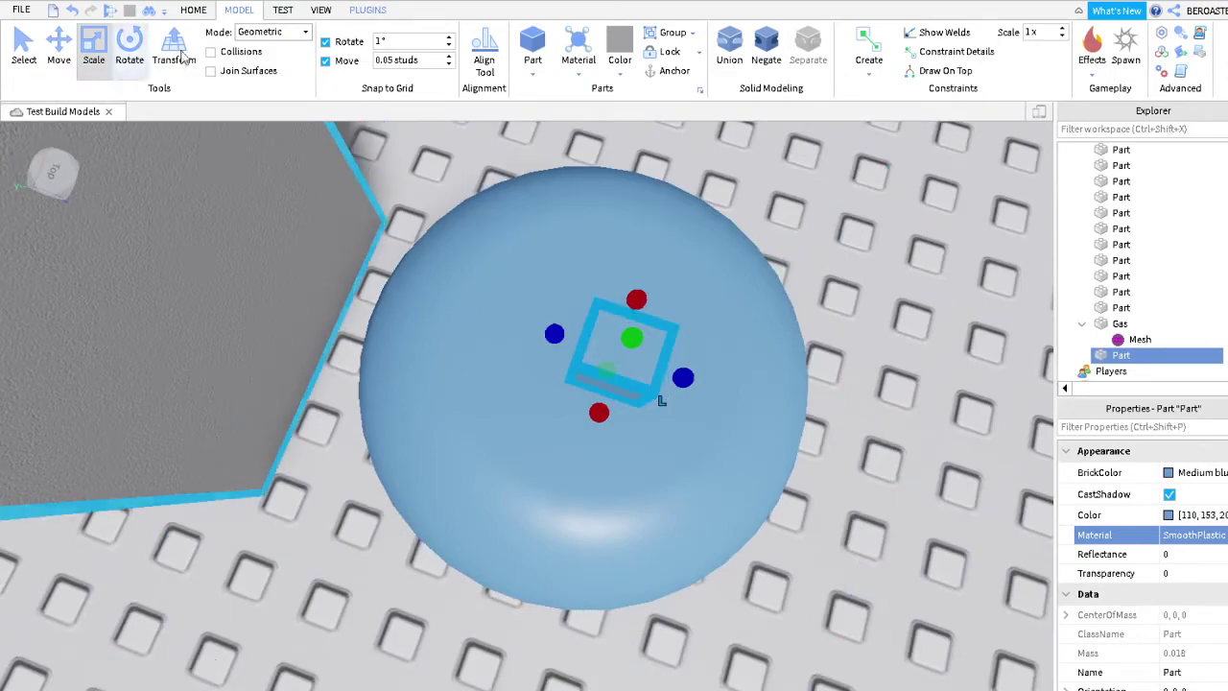
pyautogui.hotkey('ctrl', '2')
pyautogui.moveTo(664, 409); pyautogui.dragTo(822, 433, button='right')
pyautogui.scroll(-5, 949, 500)
pyautogui.scroll(5, 831, 513)
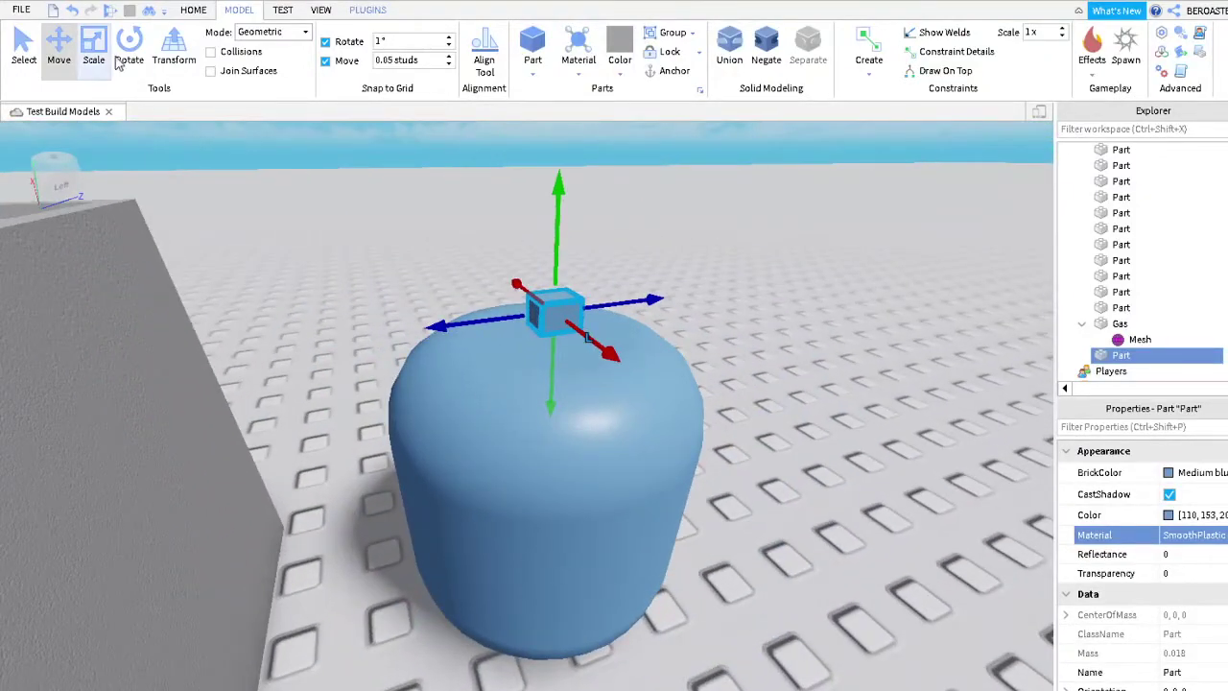
pyautogui.hotkey('ctrl', '3')
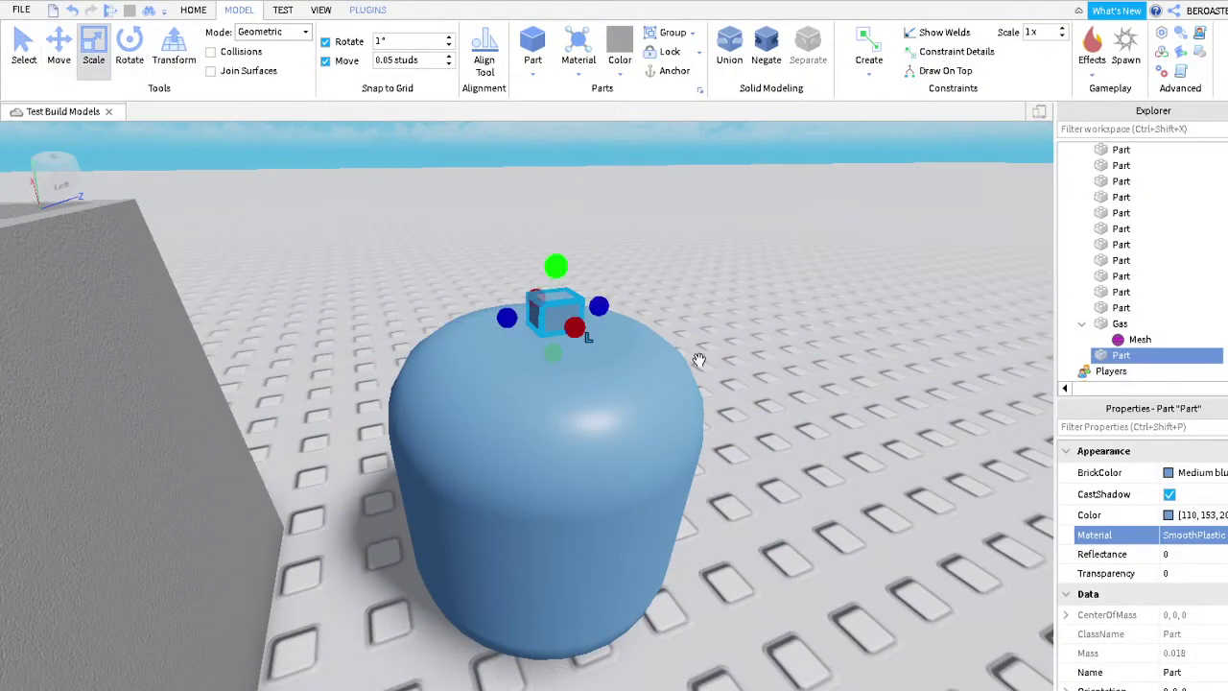
pyautogui.moveTo(732, 379); pyautogui.dragTo(749, 452, button='right')
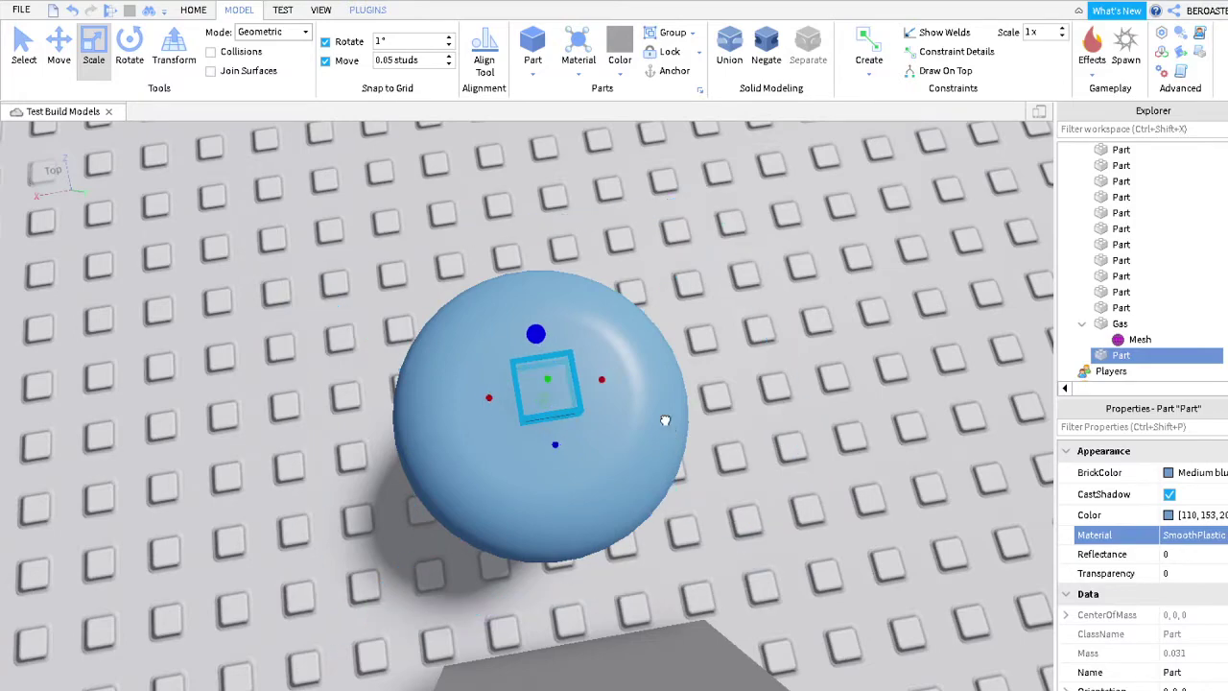
pyautogui.moveTo(627, 501); pyautogui.dragTo(814, 332, button='right')
pyautogui.moveTo(815, 332); pyautogui.dragTo(695, 336, button='middle')
pyautogui.moveTo(695, 336); pyautogui.dragTo(695, 337, button='right')
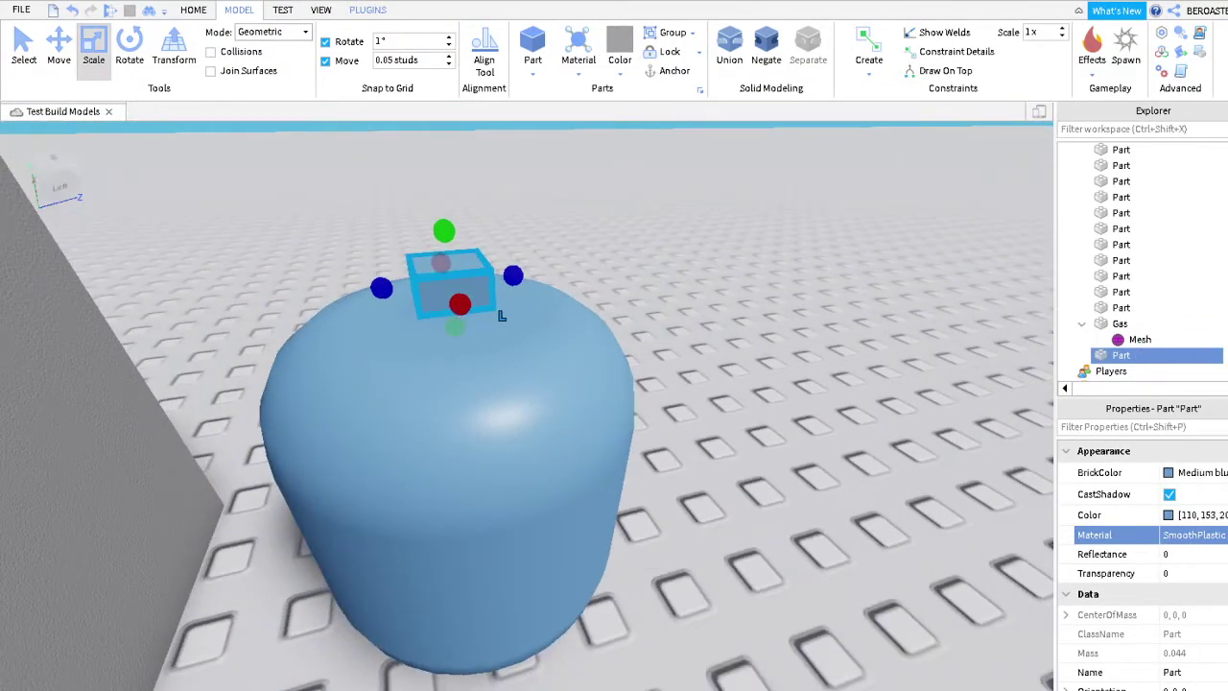
# Add a Mesh to the small block to round it into a cap and increase its height
pyautogui.moveTo(880, 380); pyautogui.dragTo(881, 382, button='right')
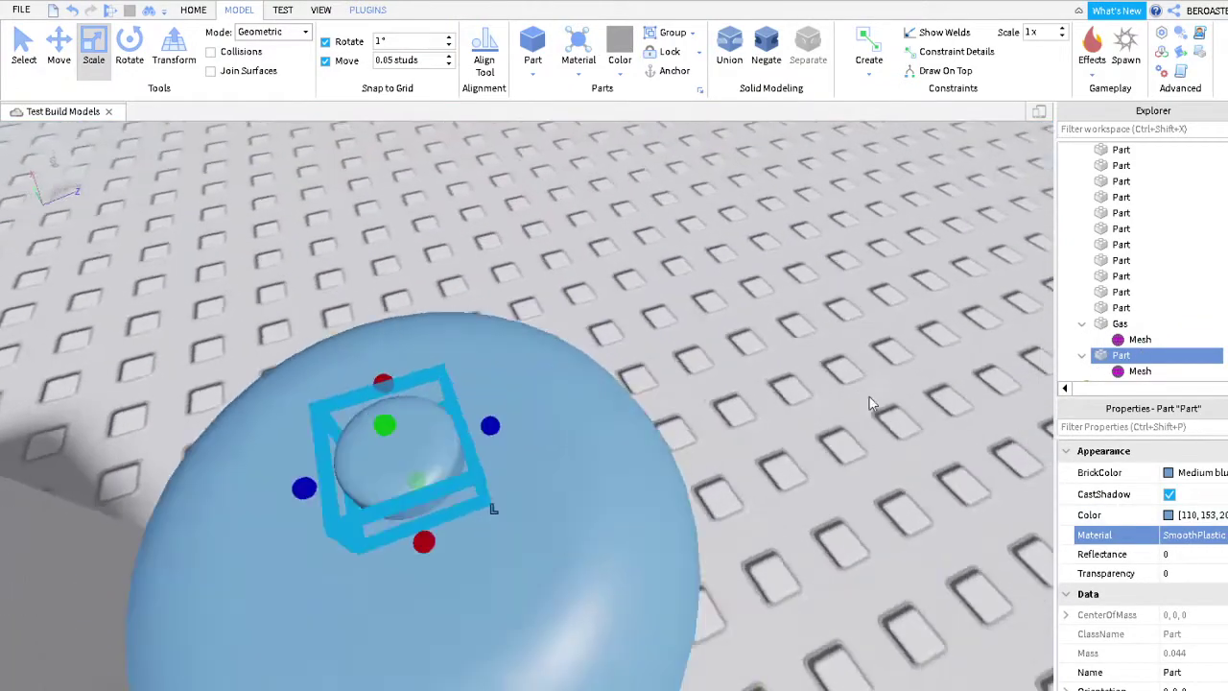
pyautogui.moveTo(881, 382); pyautogui.dragTo(679, 320, button='middle')
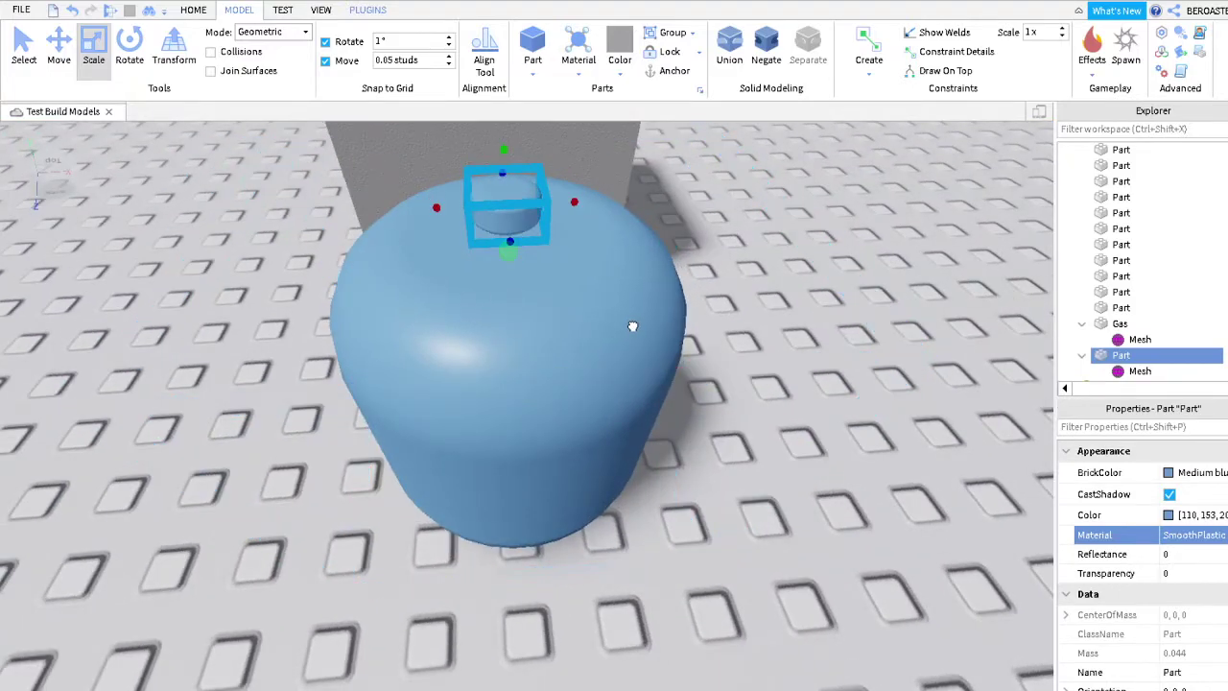
pyautogui.moveTo(636, 263); pyautogui.dragTo(639, 340, button='right')
pyautogui.scroll(3, 714, 359)
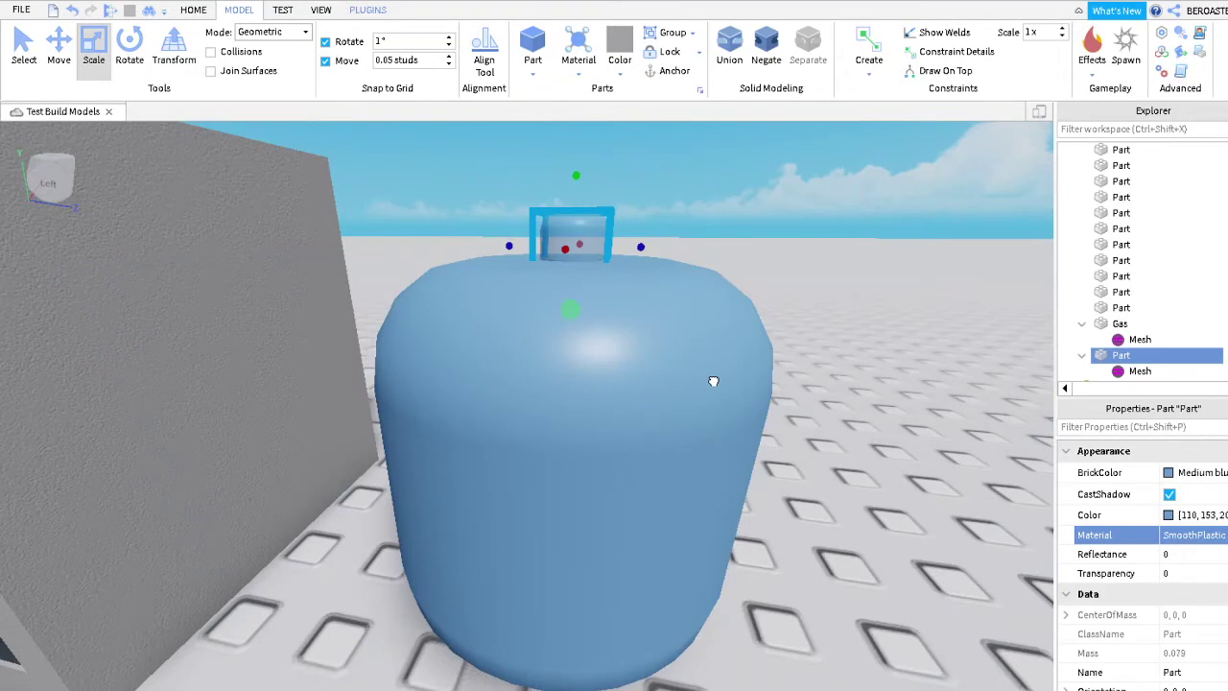
pyautogui.click(879, 223)
pyautogui.moveTo(878, 223); pyautogui.dragTo(879, 226, button='right')
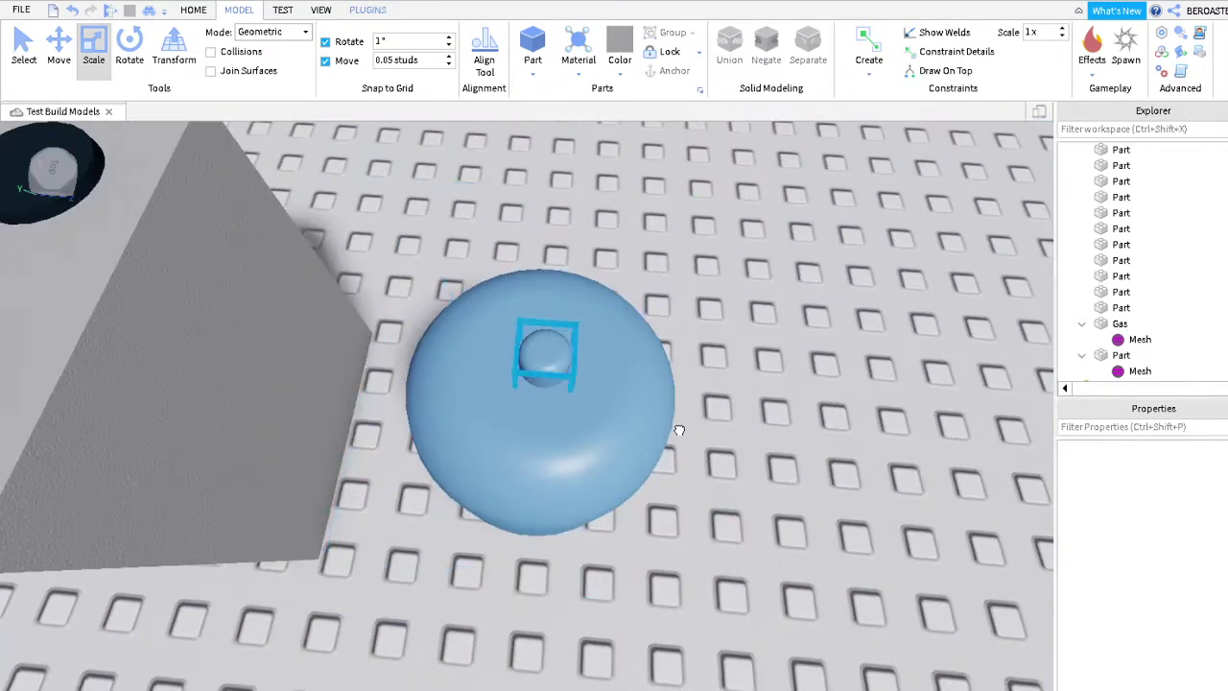
# Duplicate the rounded cap, narrow the copy into a thin upright stem above it, and set its BrickColor to Deep orange
pyautogui.click(678, 430)
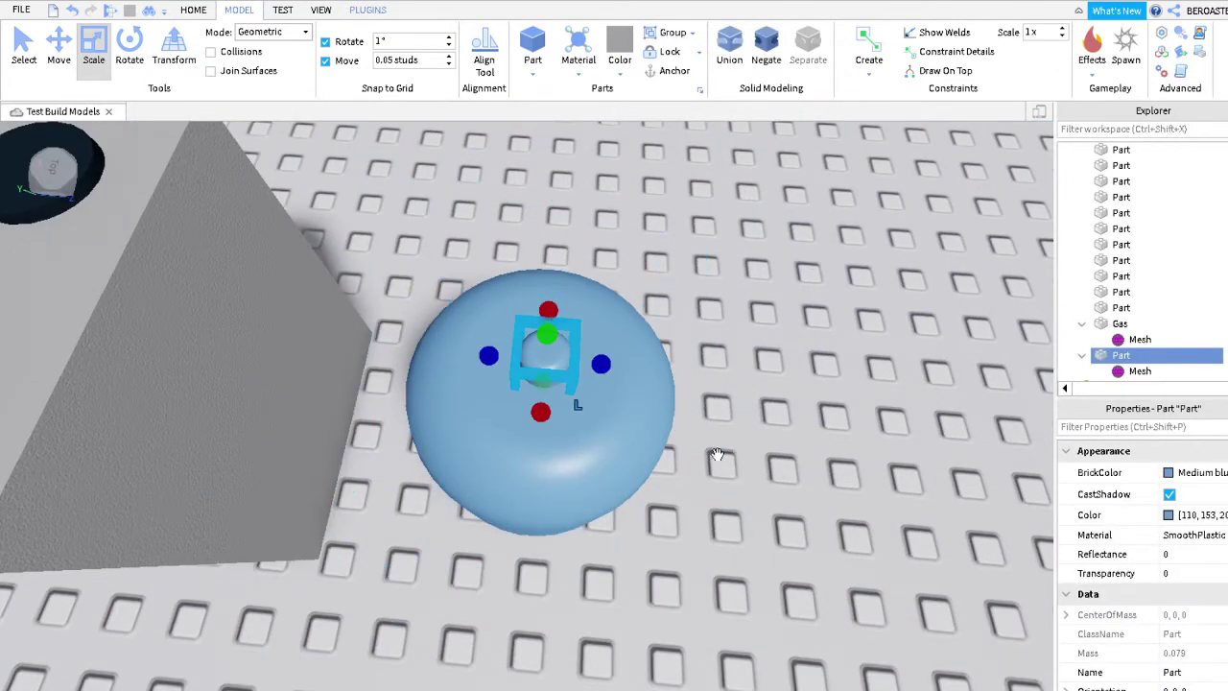
pyautogui.hotkey('ctrl', 'd')
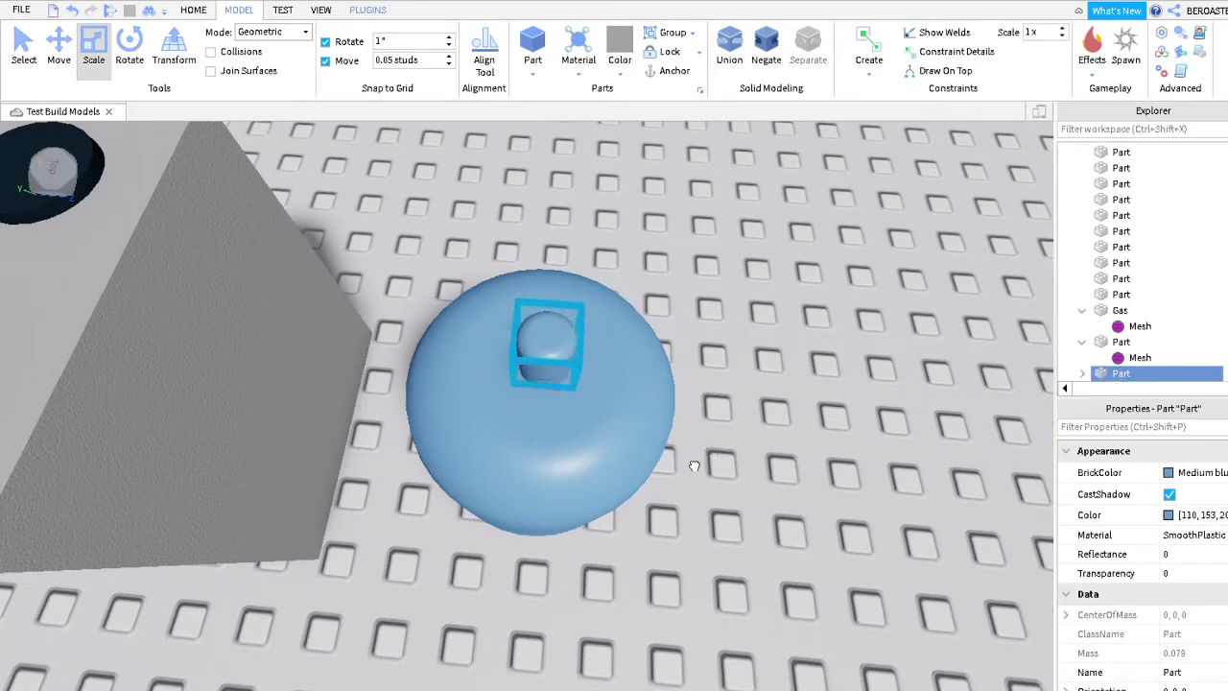
pyautogui.moveTo(597, 347); pyautogui.dragTo(580, 320)
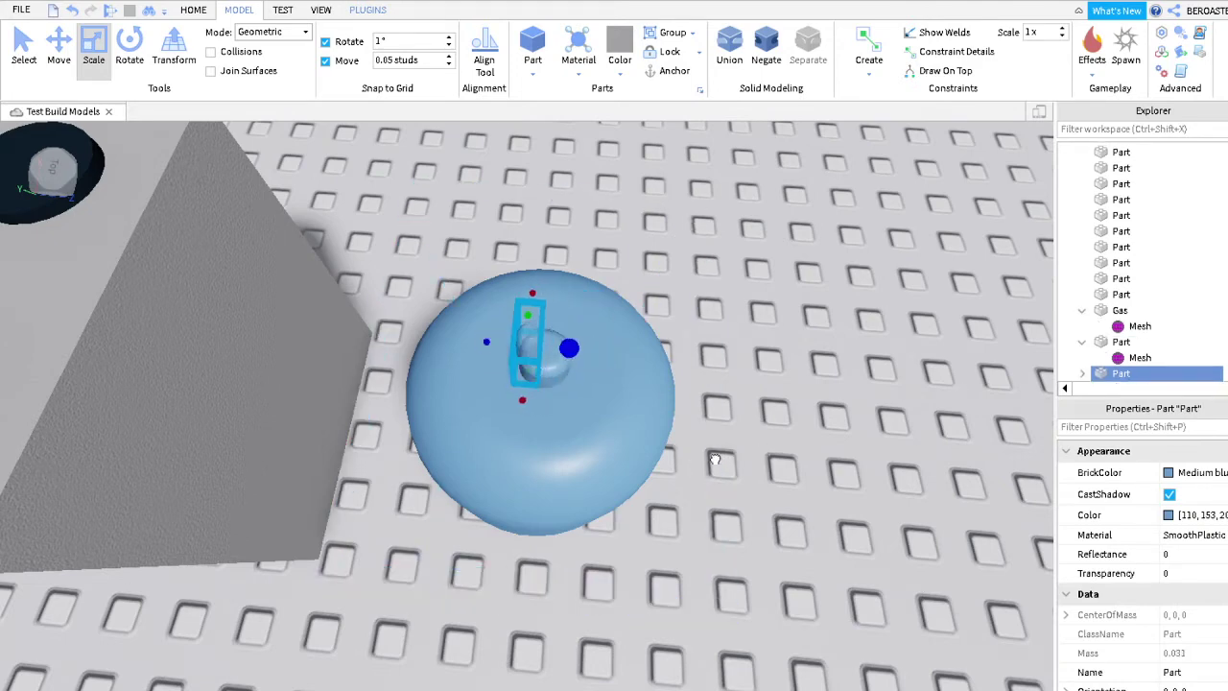
pyautogui.hotkey('ctrl', 'z')
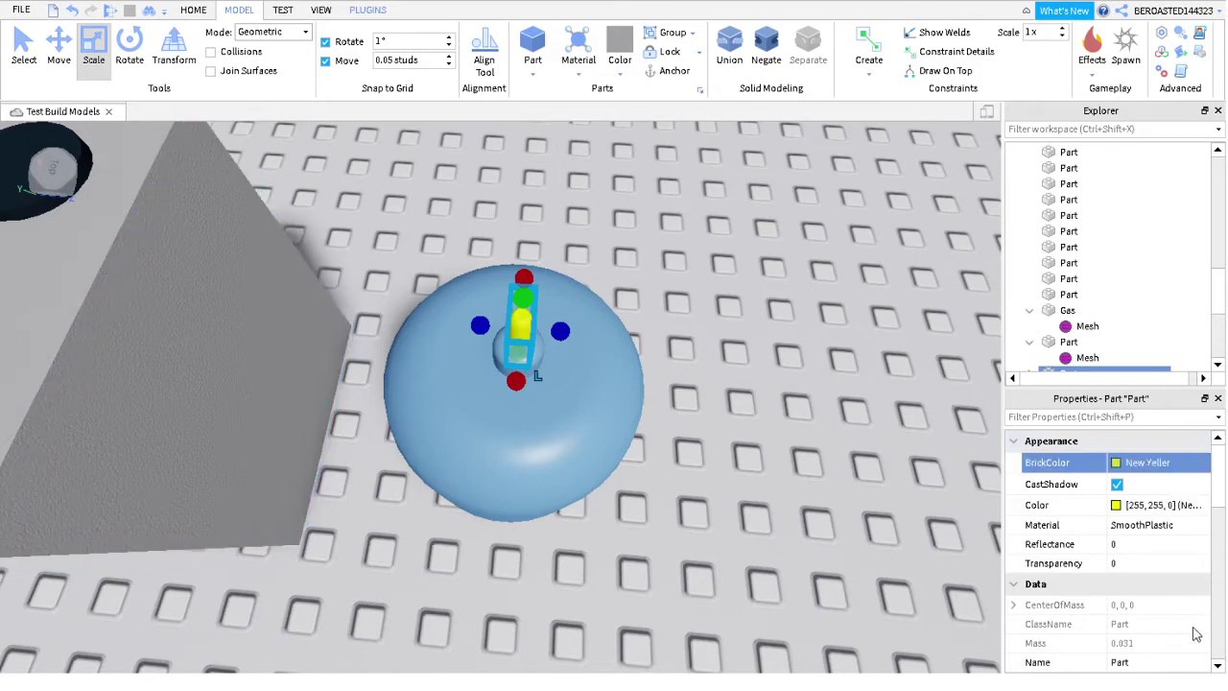
pyautogui.moveTo(753, 356); pyautogui.dragTo(753, 356, button='right')
pyautogui.moveTo(822, 335); pyautogui.dragTo(635, 344, button='right')
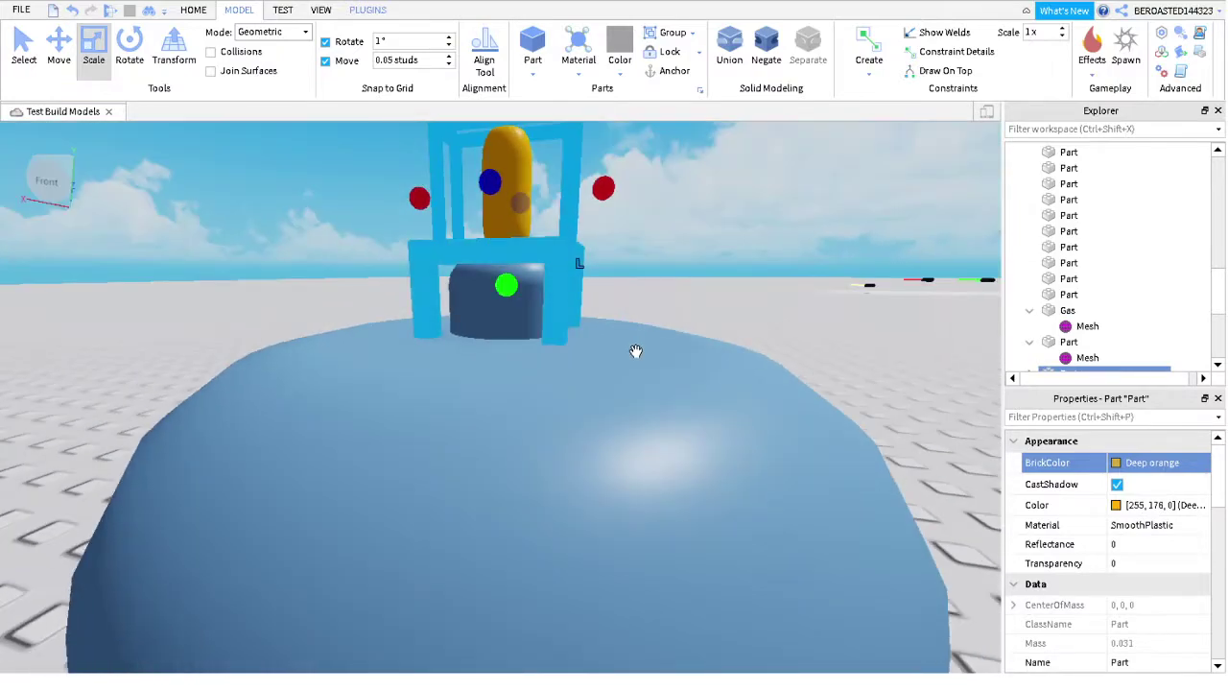
pyautogui.click(856, 303)
pyautogui.scroll(-5, 871, 297)
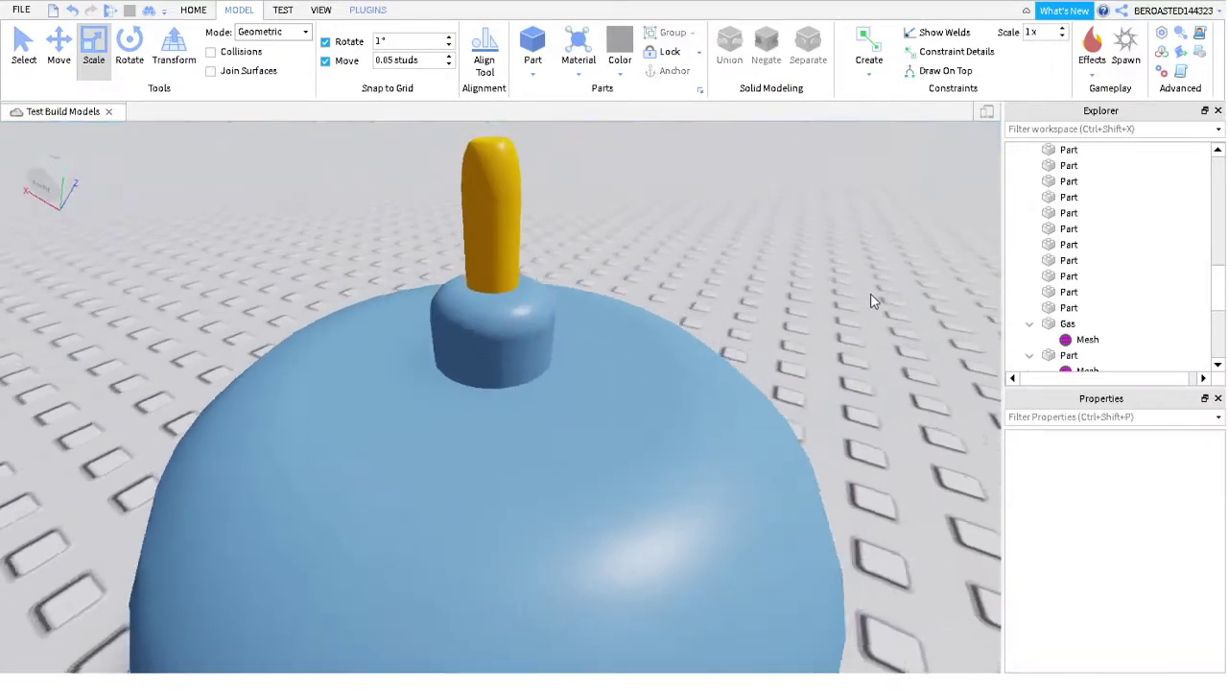
# Enlarge the deep orange stem on the Gas part's cap slightly with the Scale tool
pyautogui.moveTo(871, 297); pyautogui.dragTo(598, 425, button='right')
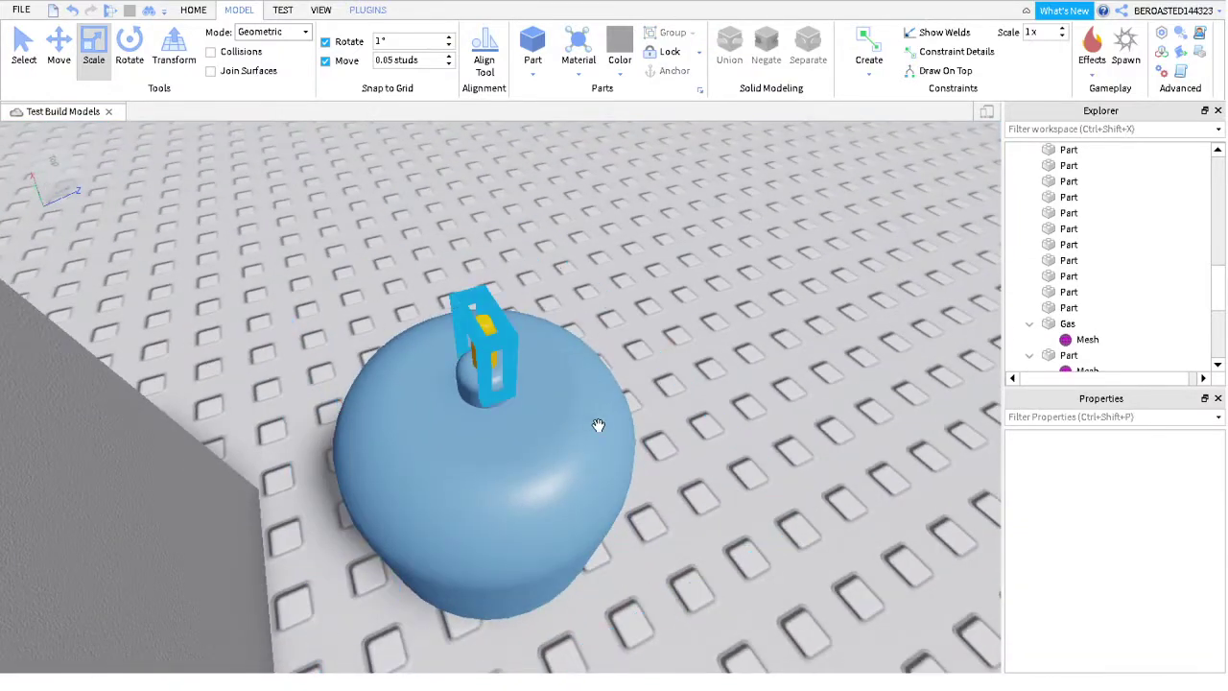
pyautogui.click(485, 345)
pyautogui.moveTo(485, 345); pyautogui.dragTo(731, 416, button='right')
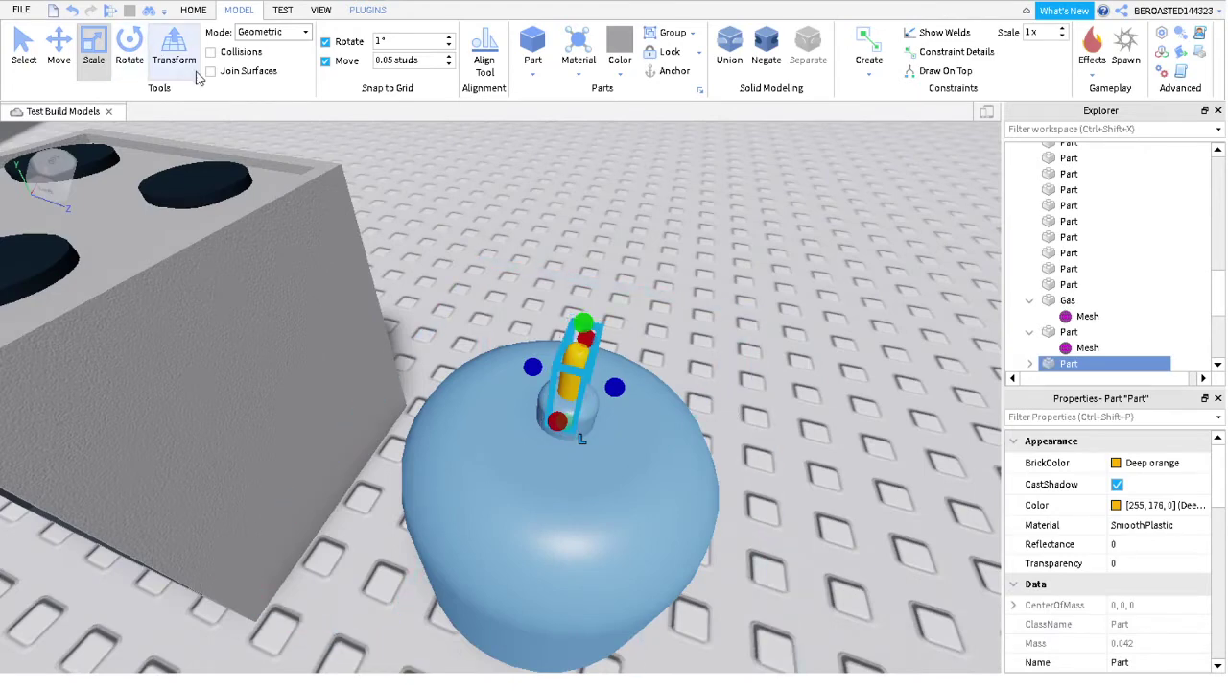
# Duplicate the deep orange stem on the cap, raise the copy above it, and rotate the copy so it tilts toward the oven
pyautogui.hotkey('ctrl', 'd')
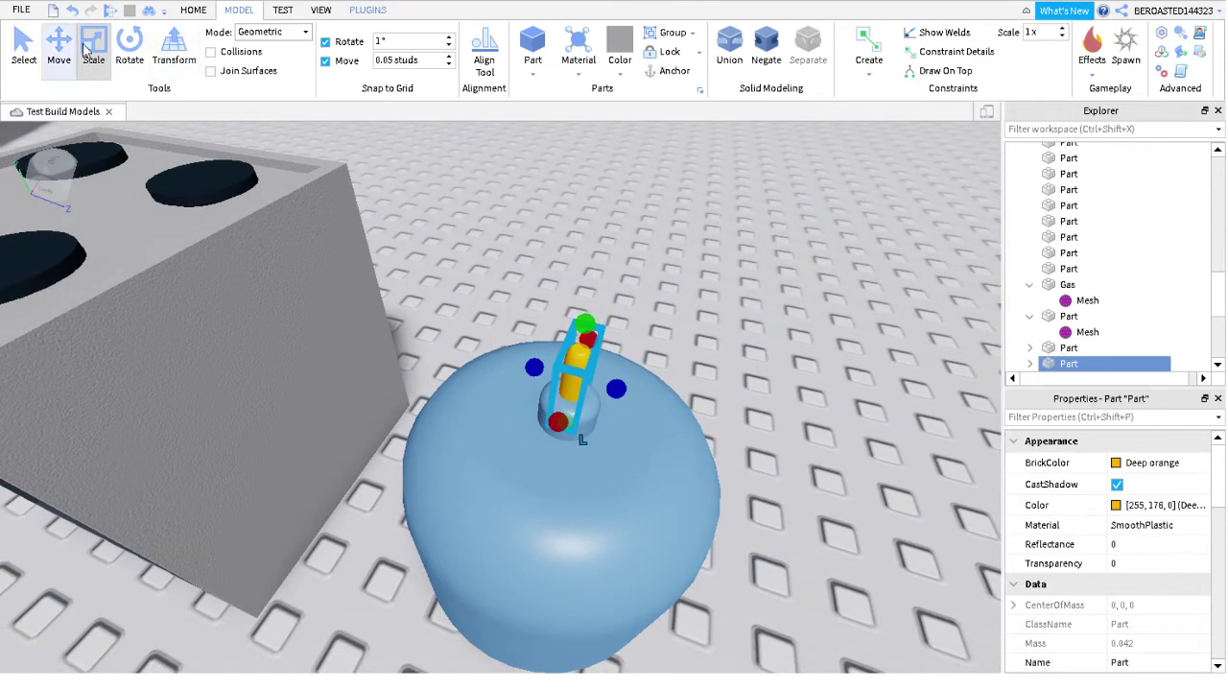
pyautogui.click(130, 48)
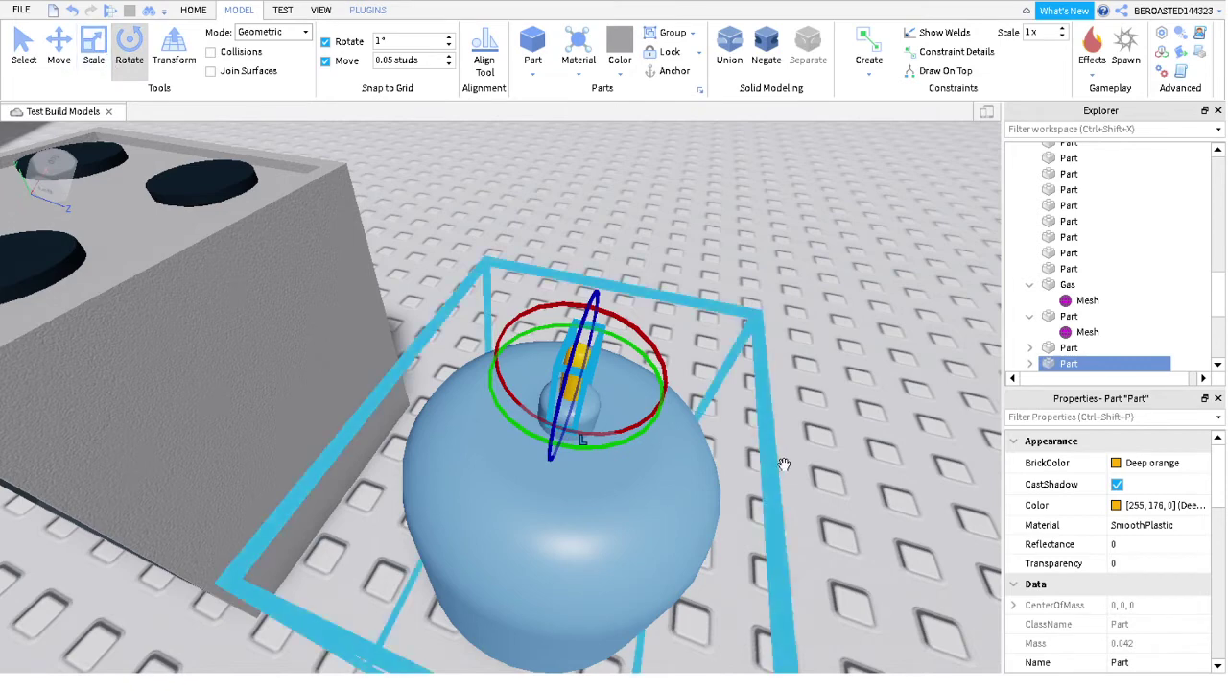
pyautogui.click(58, 48)
pyautogui.moveTo(596, 264); pyautogui.dragTo(736, 254)
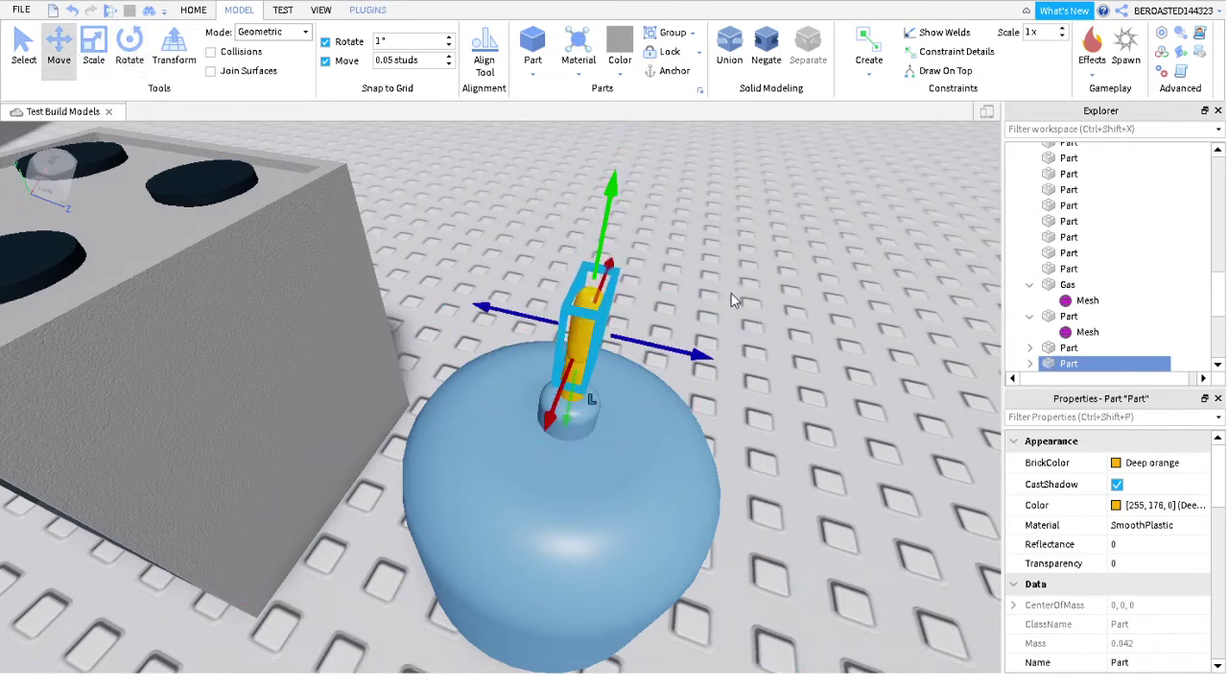
pyautogui.click(93, 48)
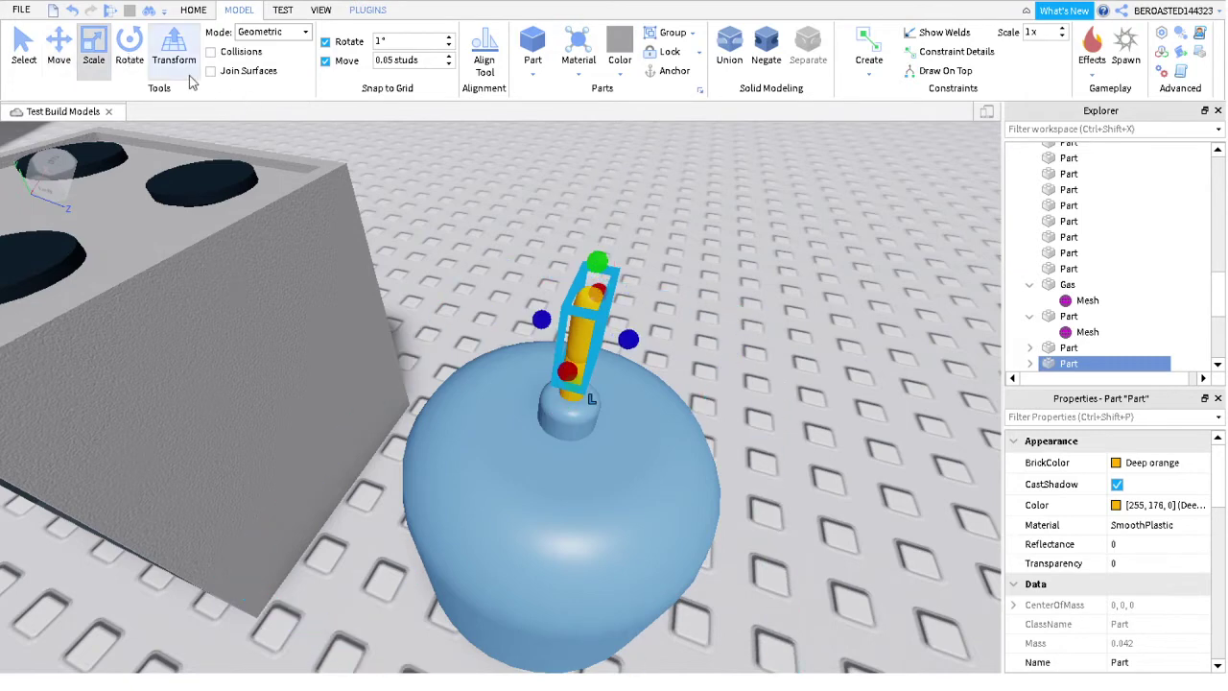
pyautogui.click(130, 48)
pyautogui.moveTo(675, 293); pyautogui.dragTo(739, 443)
pyautogui.moveTo(739, 443); pyautogui.dragTo(820, 423, button='right')
pyautogui.scroll(-5, 820, 423)
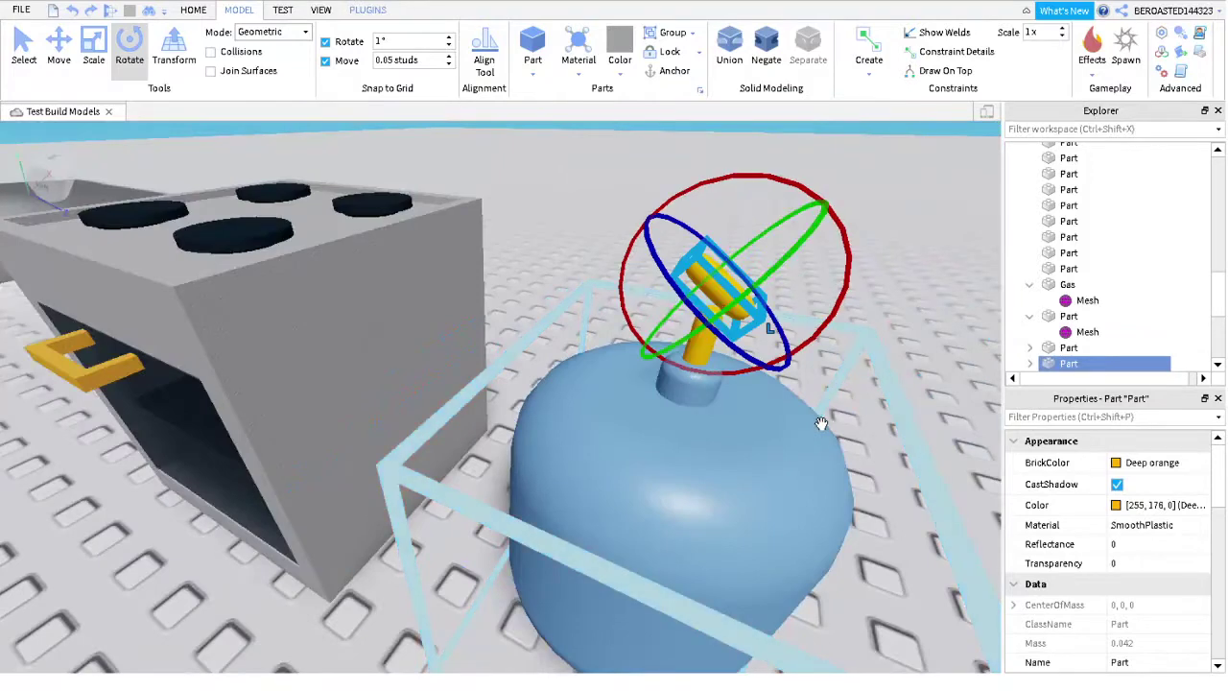
# Move the tilted orange copy so its lower end meets the top of the upright stem
pyautogui.scroll(5, 895, 406)
pyautogui.click(59, 43)
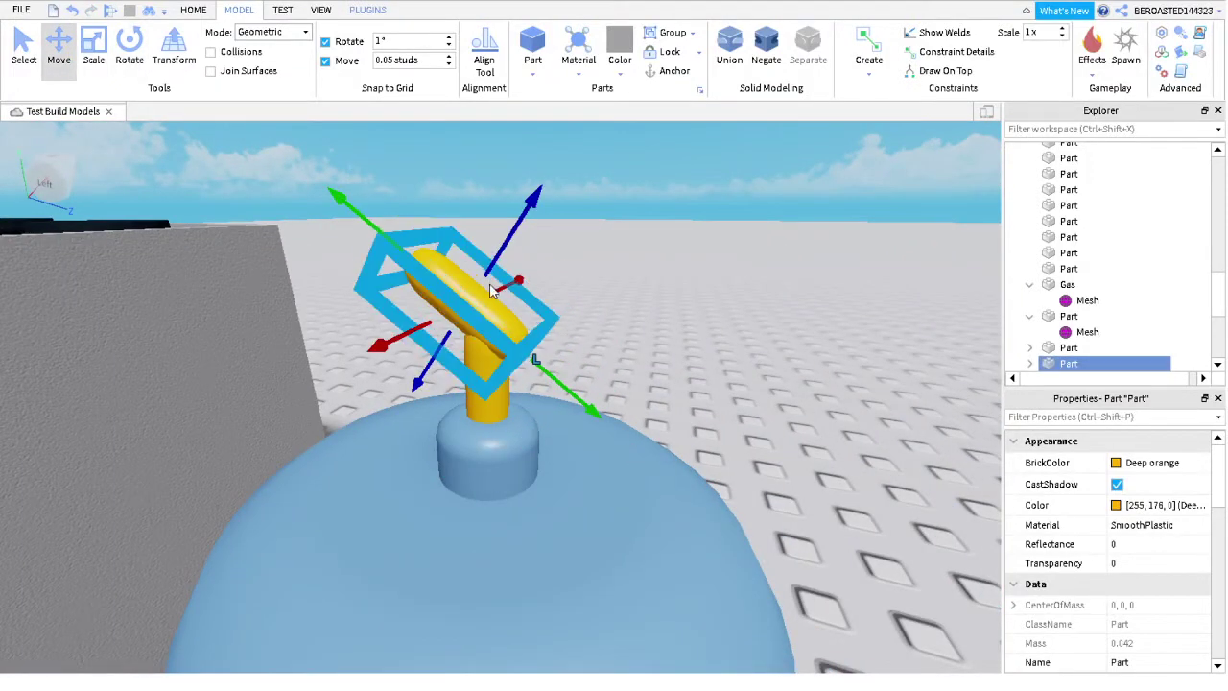
pyautogui.moveTo(493, 282); pyautogui.dragTo(439, 279)
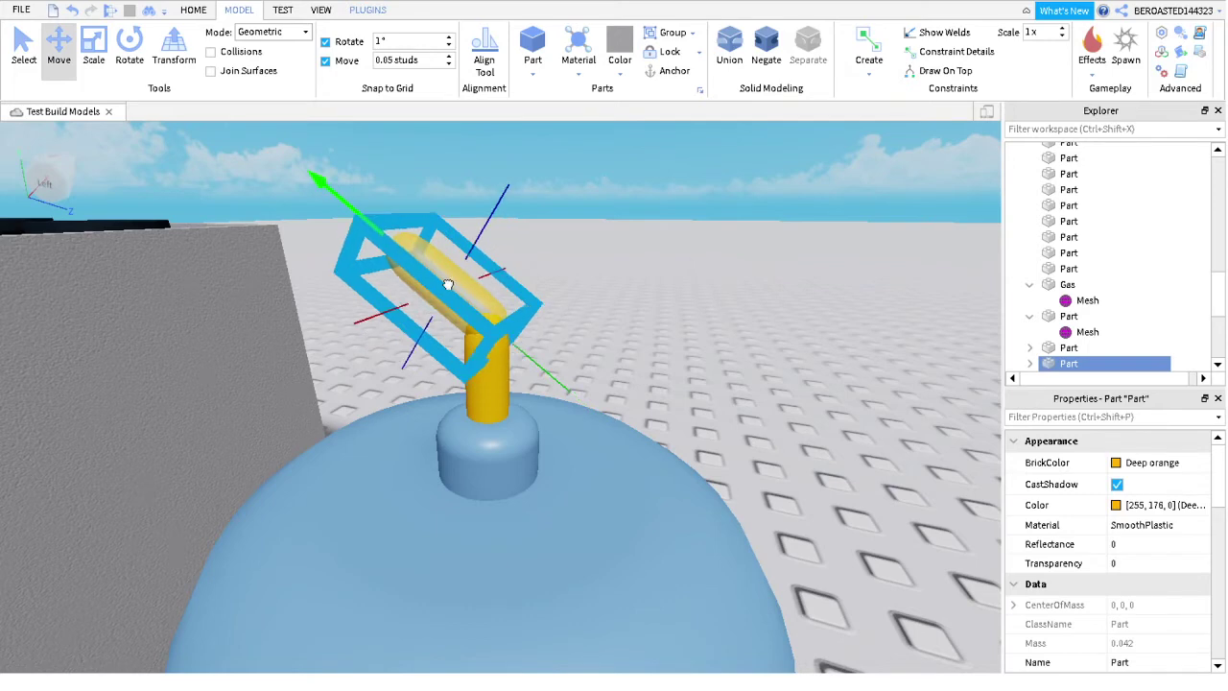
pyautogui.click(923, 482)
pyautogui.click(480, 322)
pyautogui.click(740, 351)
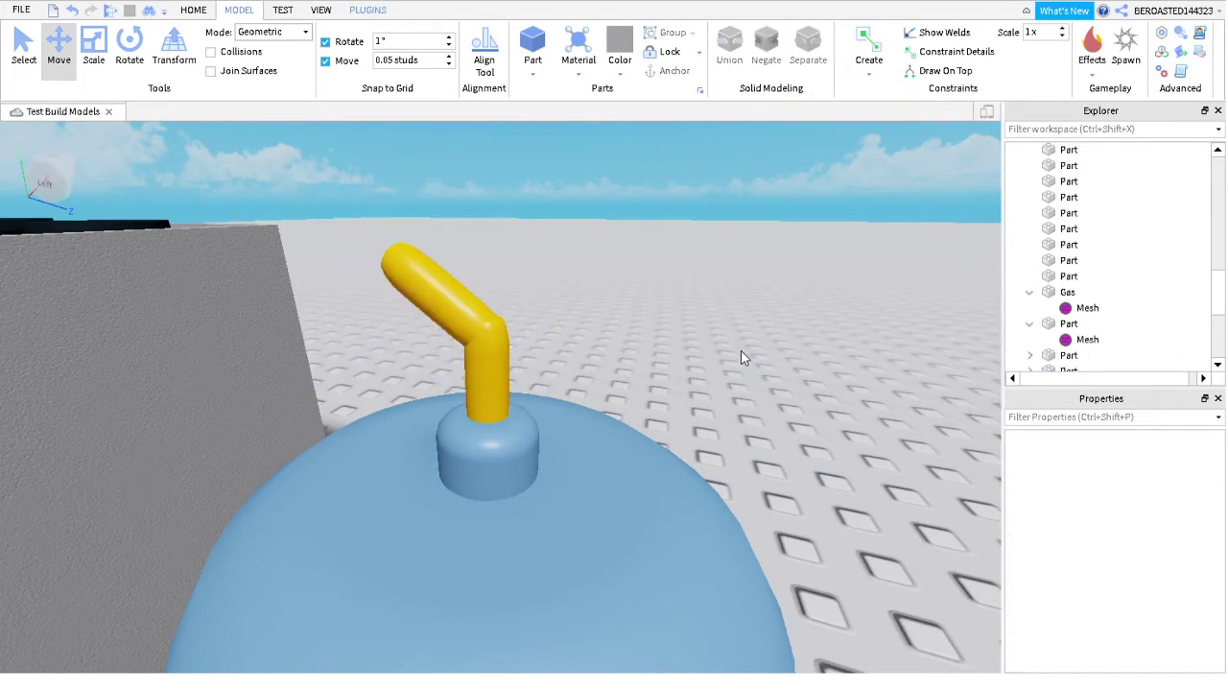
pyautogui.scroll(5, 743, 352)
pyautogui.scroll(-5, 595, 565)
# Rotate the tilted orange piece to horizontal and move it onto the stem's top to form a right-angled elbow
pyautogui.click(533, 410)
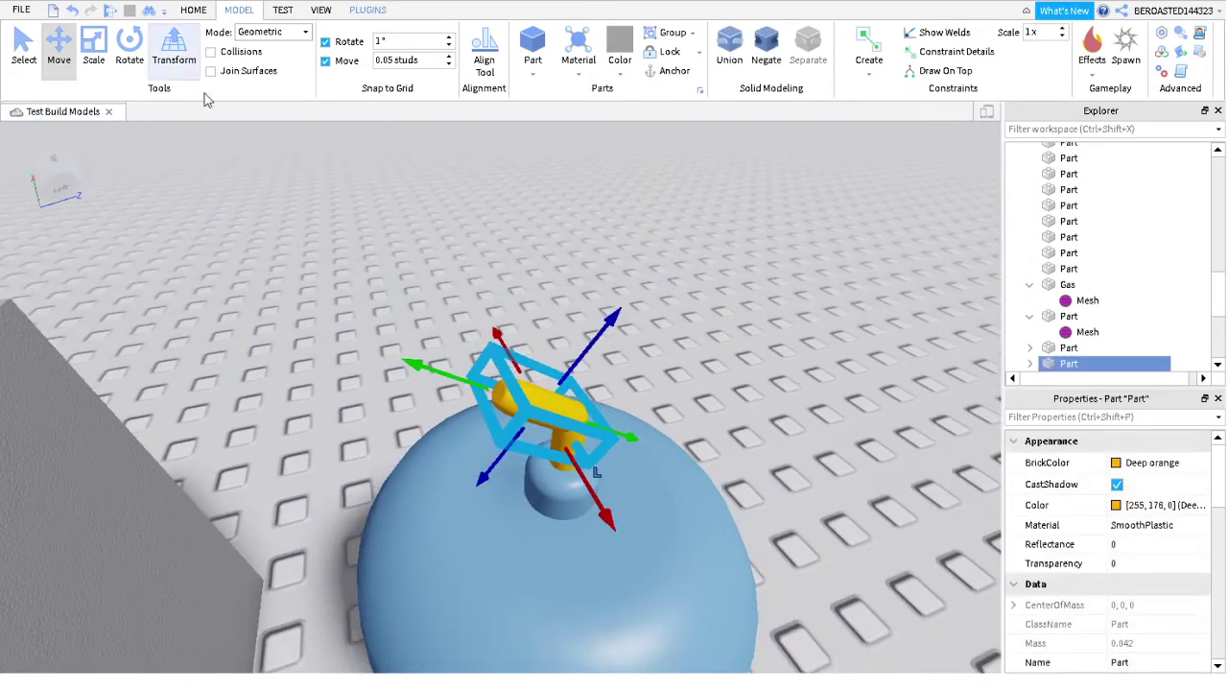
pyautogui.click(130, 53)
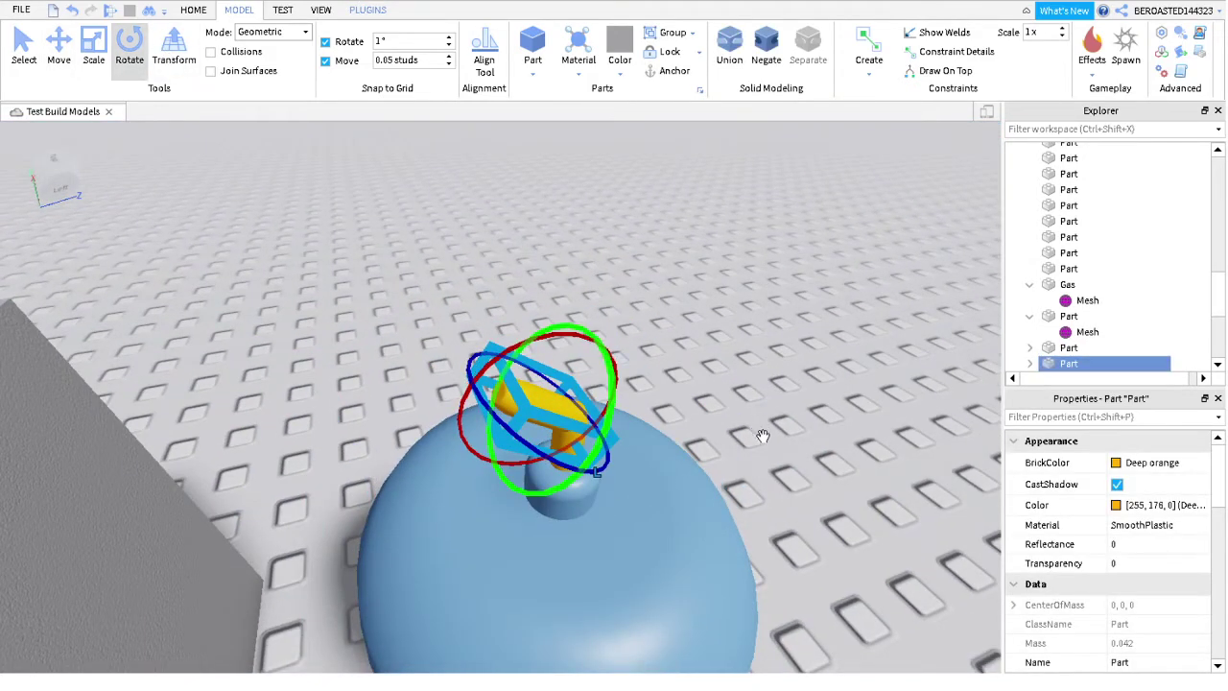
pyautogui.moveTo(615, 403); pyautogui.dragTo(636, 441)
pyautogui.moveTo(636, 442); pyautogui.dragTo(729, 537, button='right')
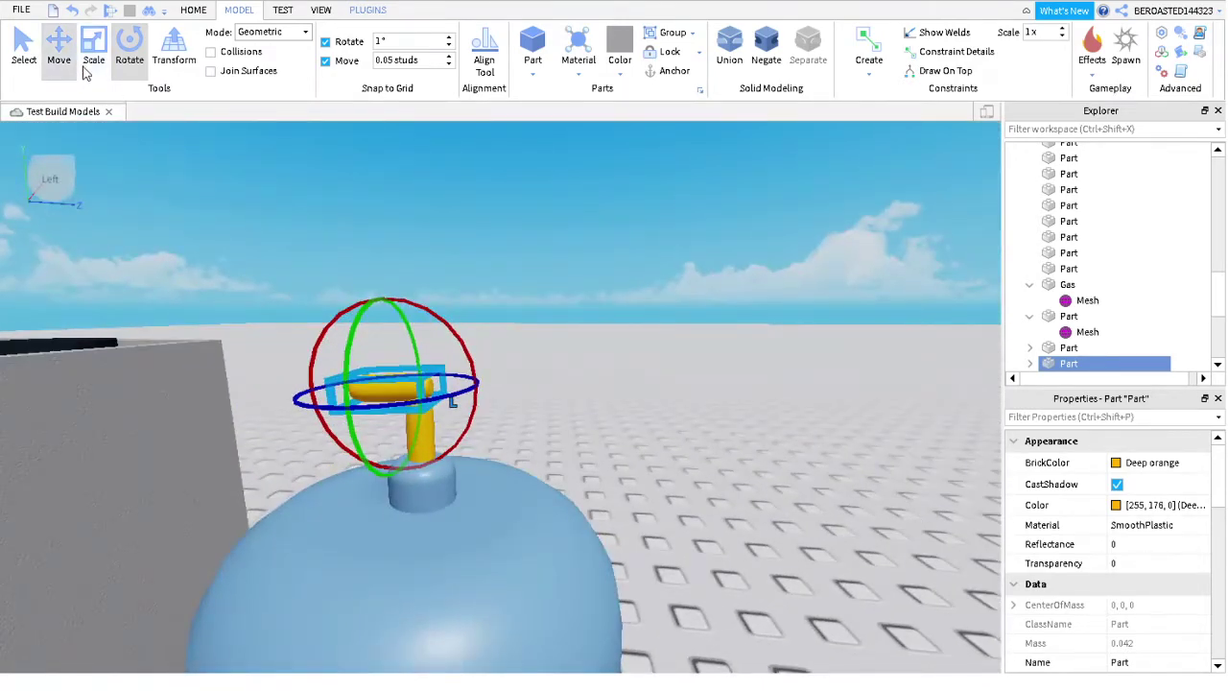
pyautogui.click(60, 46)
pyautogui.hotkey('ctrl', 'z')
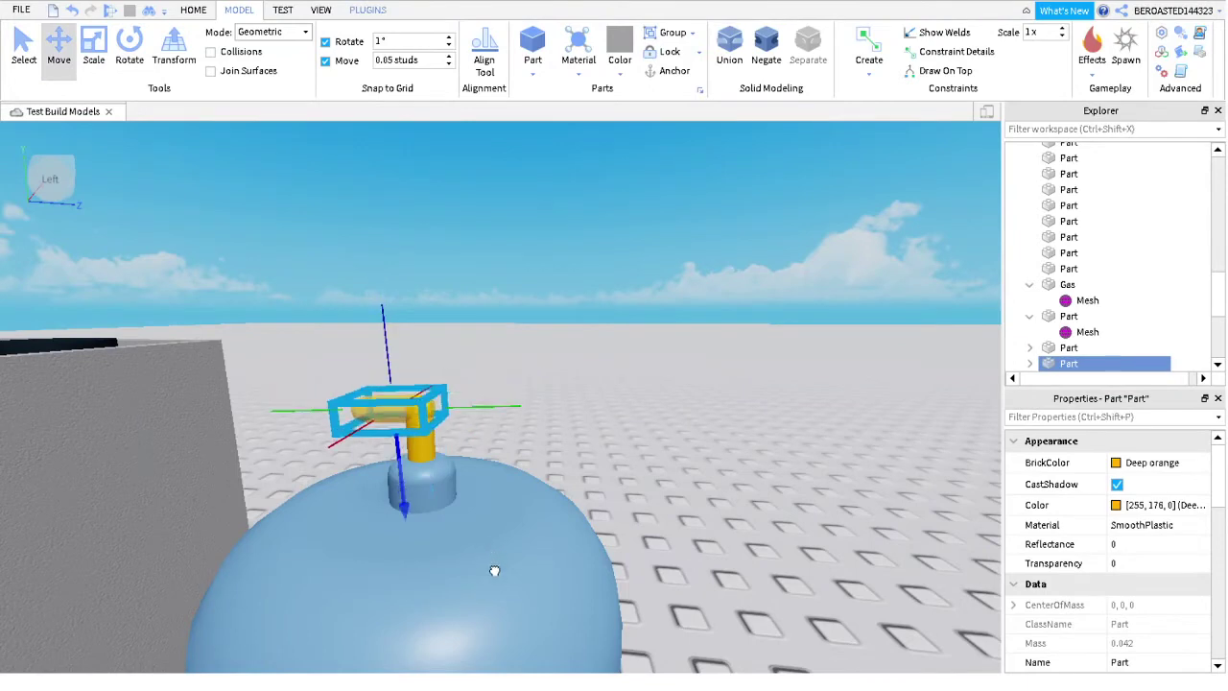
pyautogui.hotkey('ctrl', 'z')
pyautogui.hotkey('ctrl', 'z')
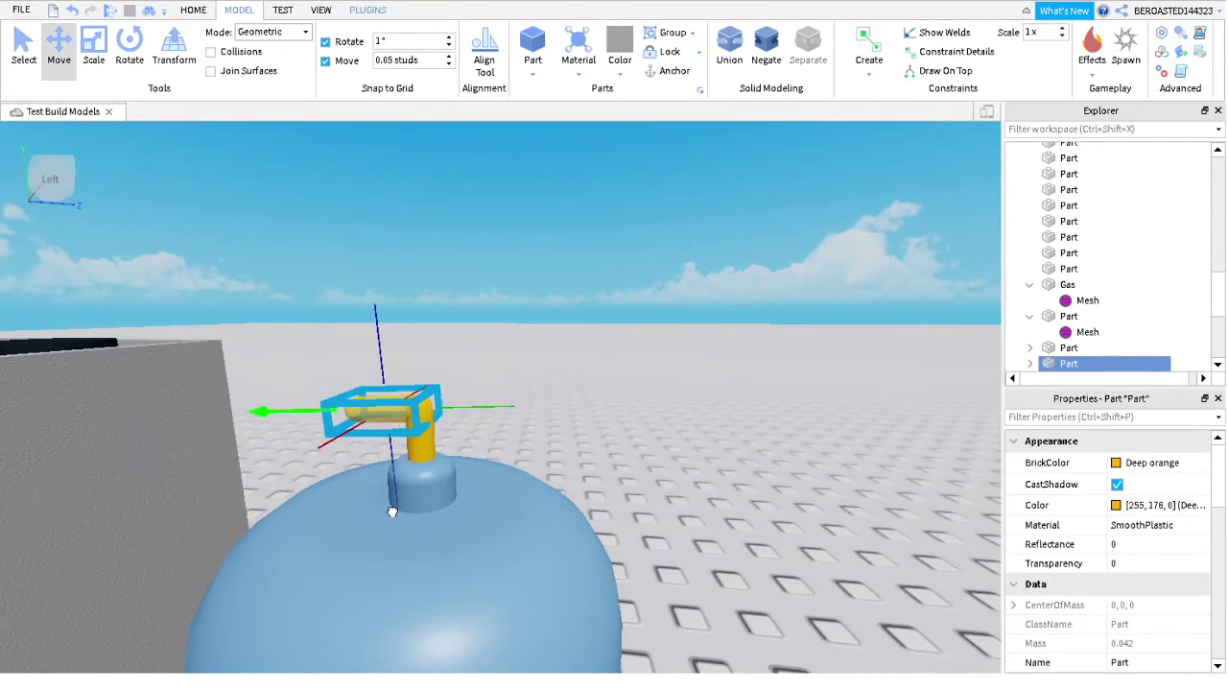
pyautogui.moveTo(698, 551); pyautogui.dragTo(696, 540, button='right')
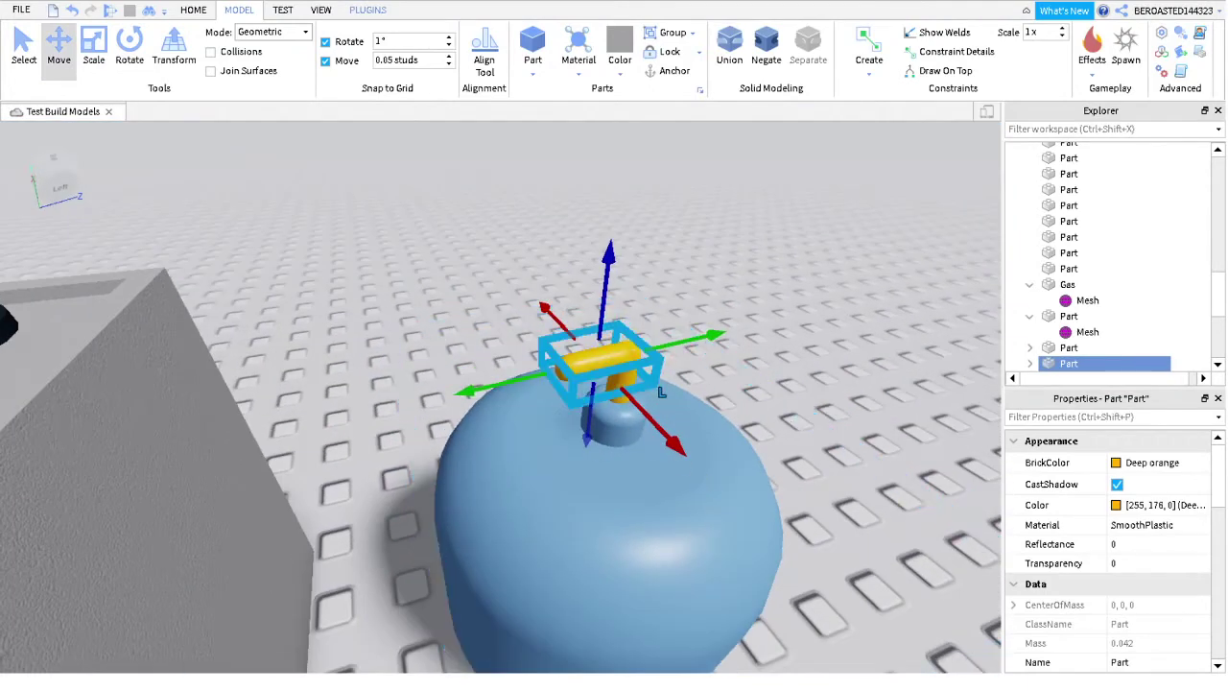
# Lengthen the horizontal orange piece slightly toward the oven with the Scale tool, keeping its other end on the stem
pyautogui.click(129, 43)
pyautogui.click(93, 43)
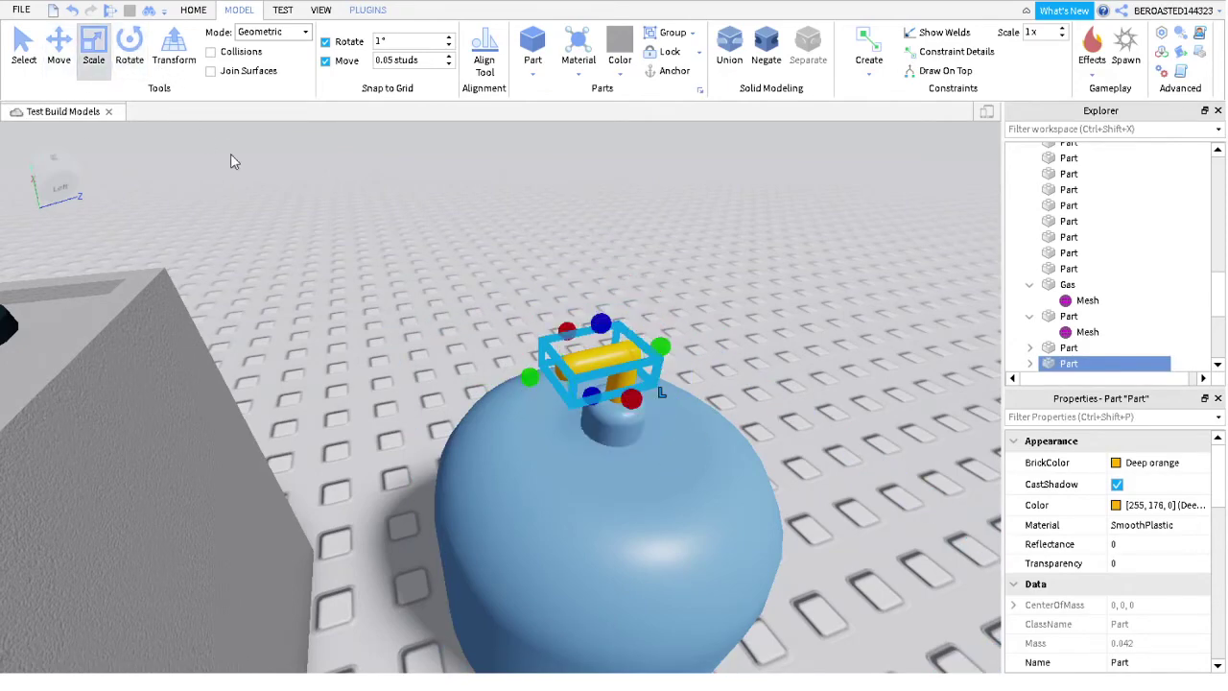
pyautogui.moveTo(529, 377); pyautogui.dragTo(359, 417)
pyautogui.moveTo(358, 417); pyautogui.dragTo(265, 515, button='right')
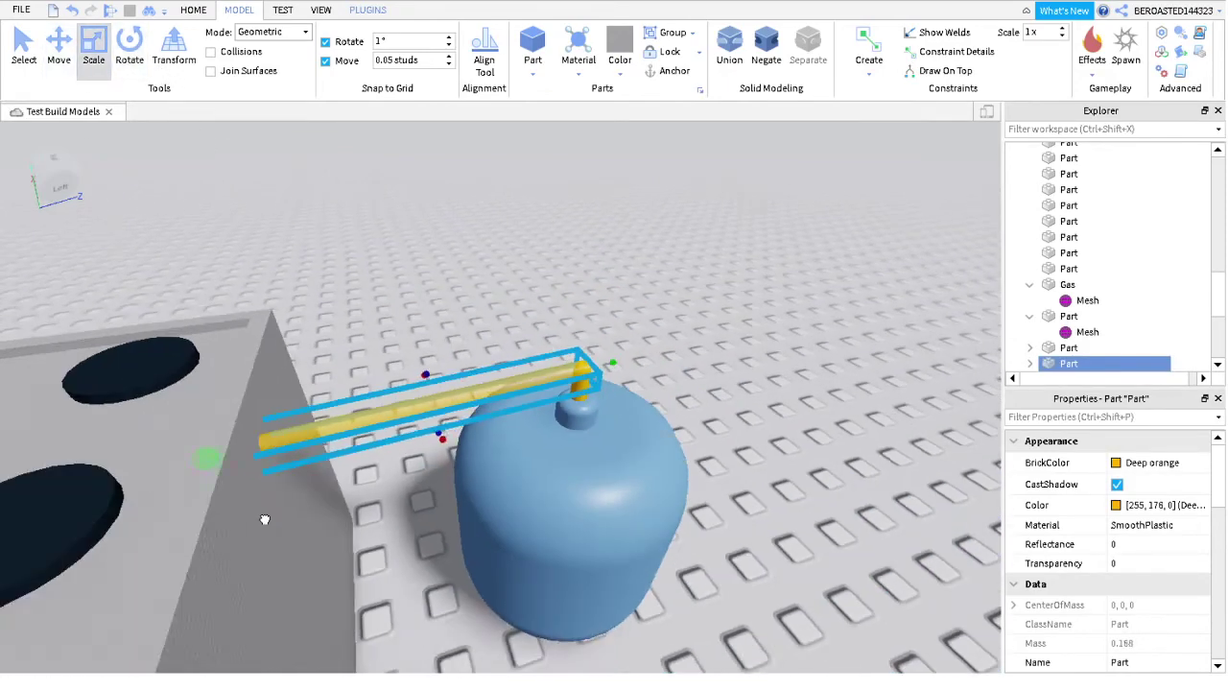
pyautogui.scroll(5, 372, 531)
pyautogui.moveTo(372, 530); pyautogui.dragTo(581, 568, button='right')
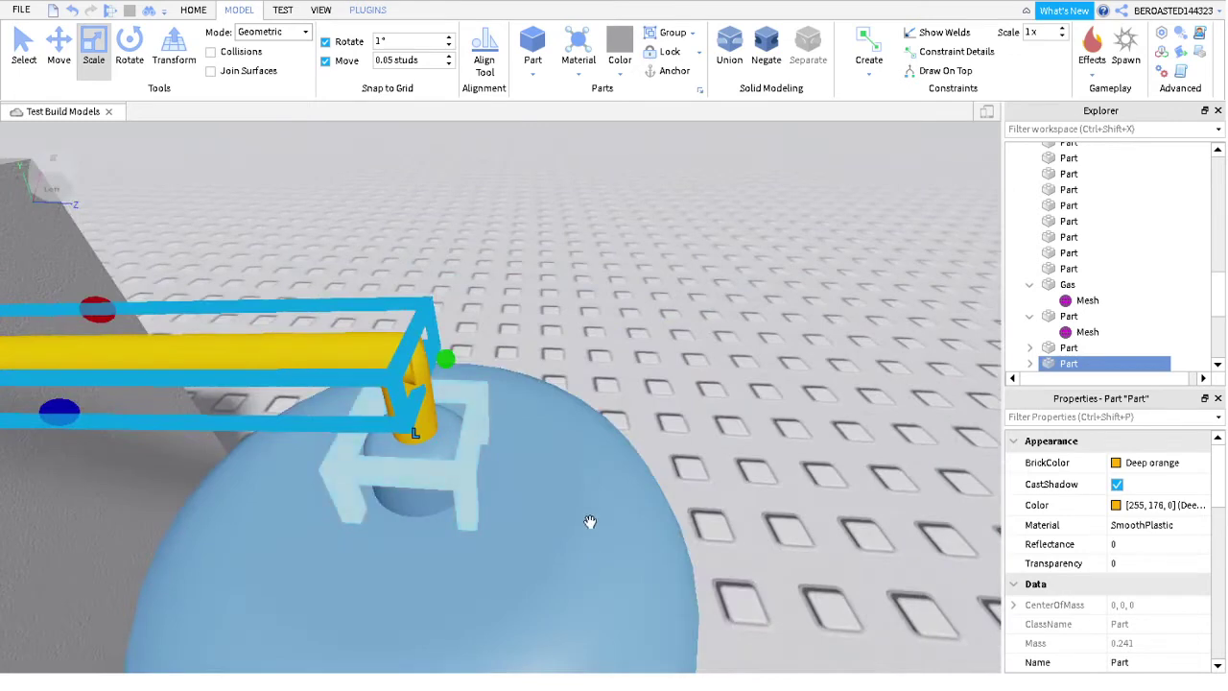
pyautogui.scroll(-3, 615, 500)
pyautogui.moveTo(615, 500); pyautogui.dragTo(614, 499, button='right')
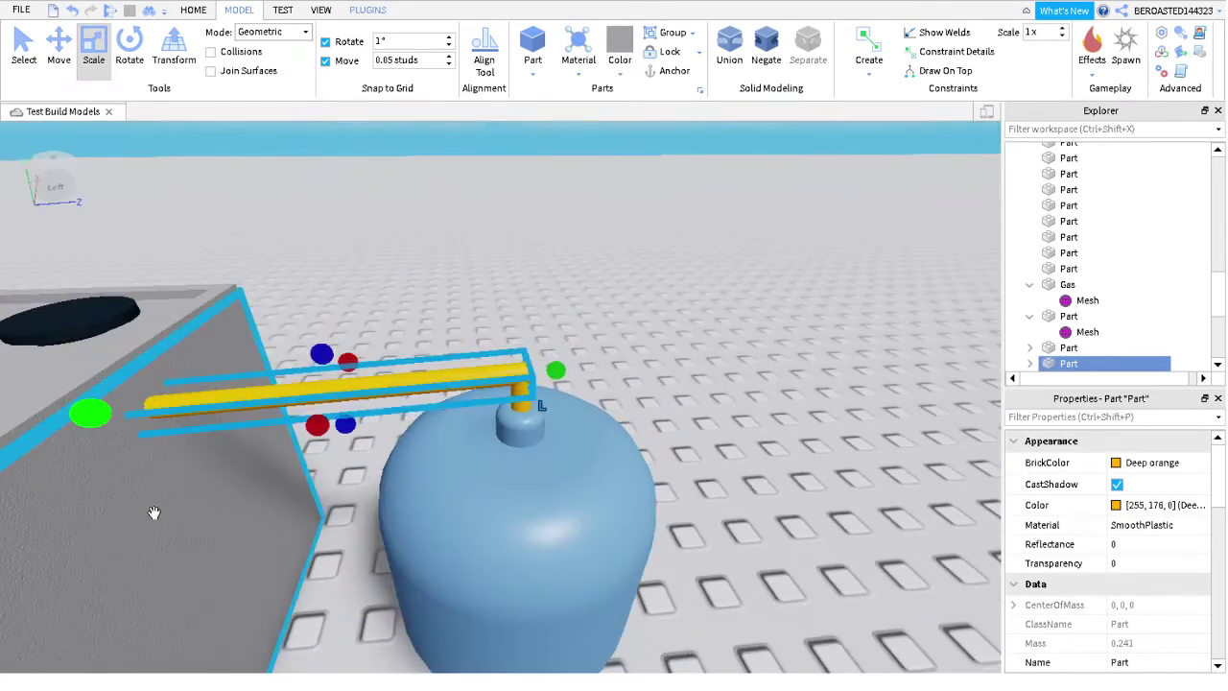
pyautogui.moveTo(264, 522); pyautogui.dragTo(448, 557)
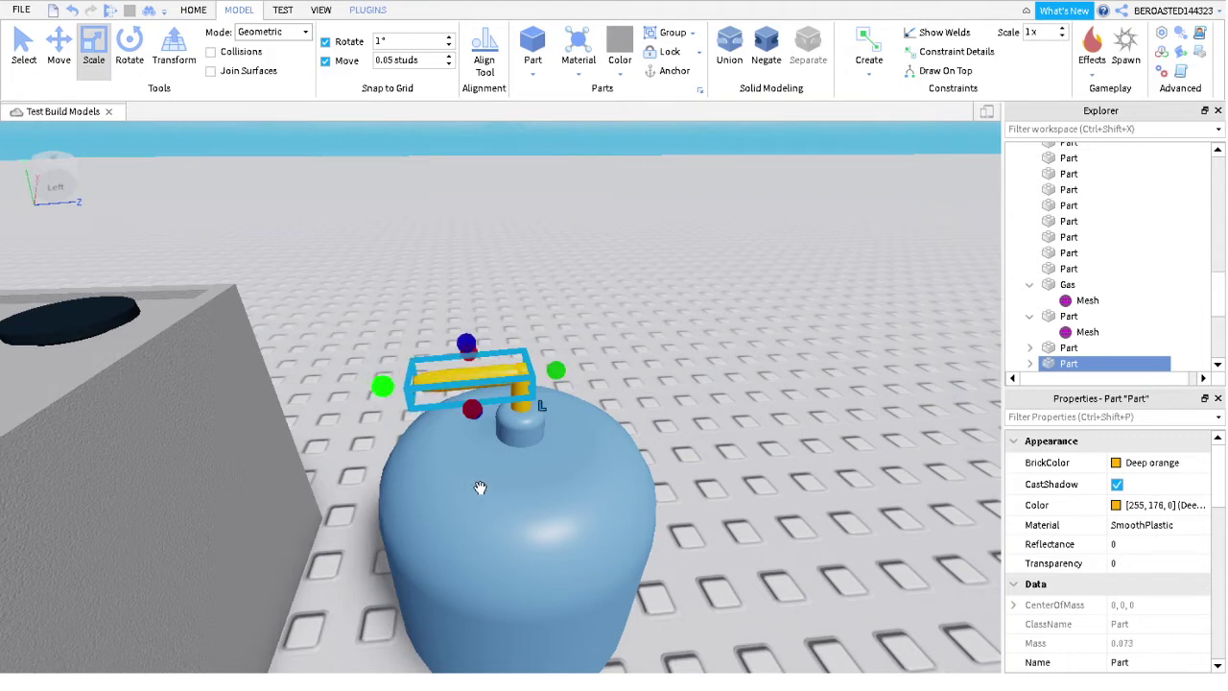
# Duplicate the horizontal orange pipe section three times, placing the copies end to end until the pipe reaches into the oven's side
pyautogui.click(59, 43)
pyautogui.moveTo(439, 479); pyautogui.dragTo(324, 494)
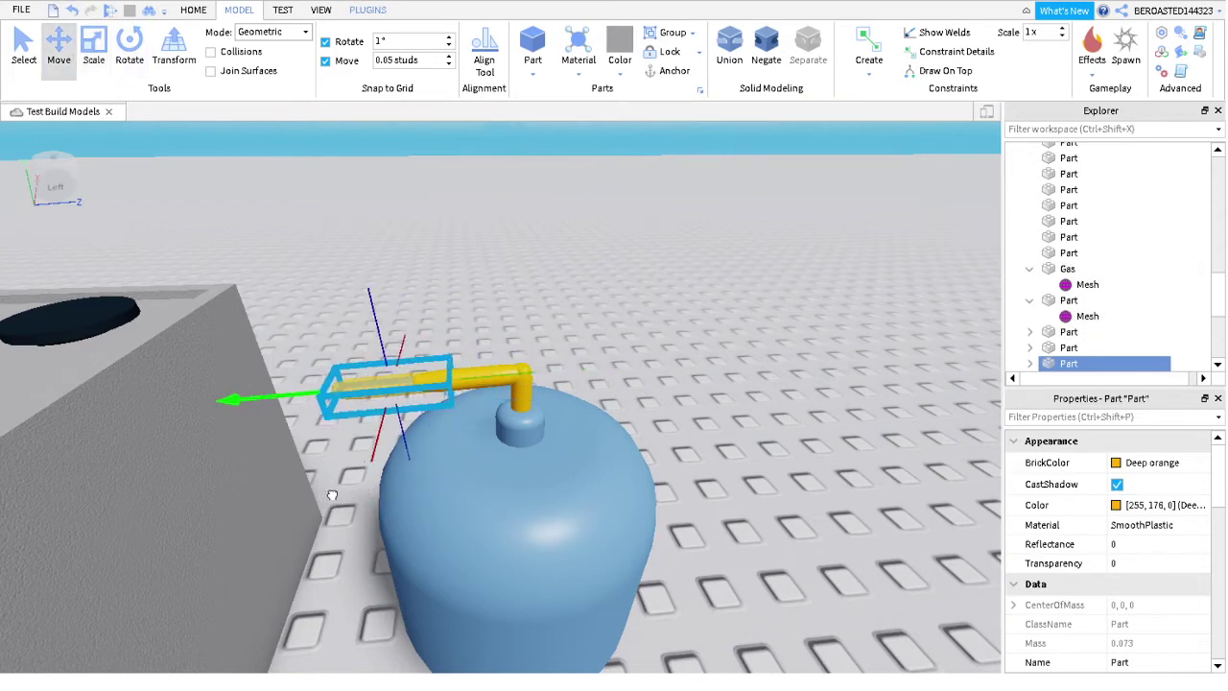
pyautogui.hotkey('ctrl', 'd')
pyautogui.moveTo(347, 490); pyautogui.dragTo(305, 499)
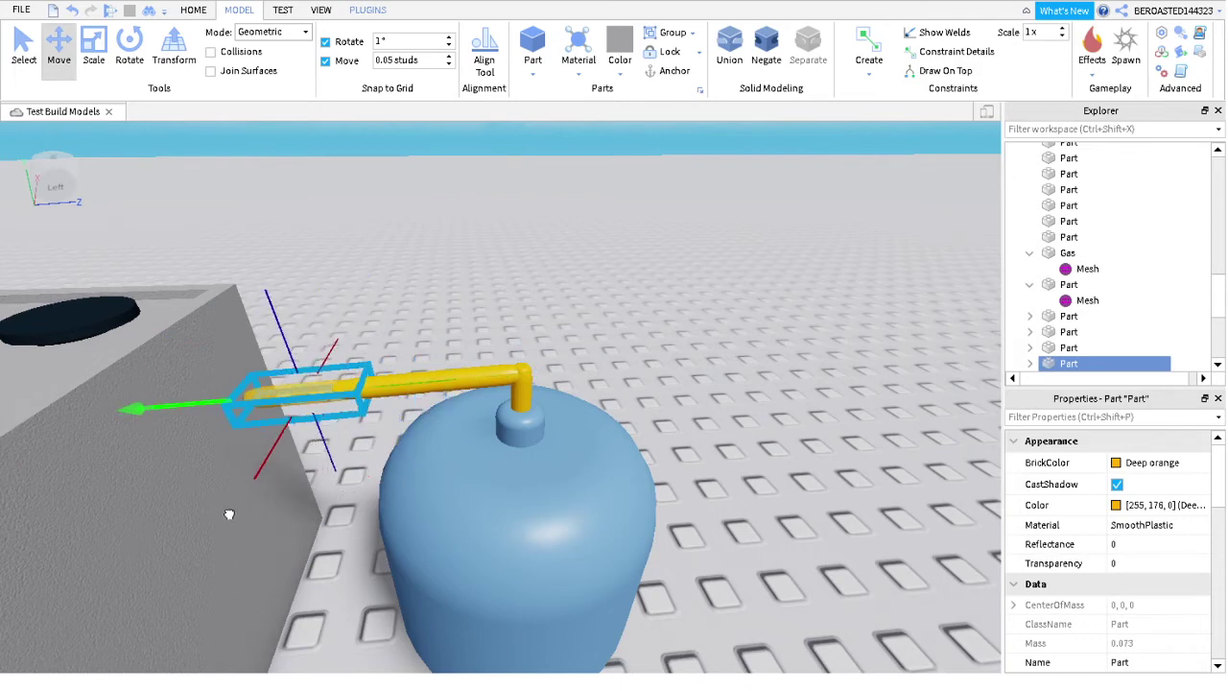
pyautogui.hotkey('ctrl', 'd')
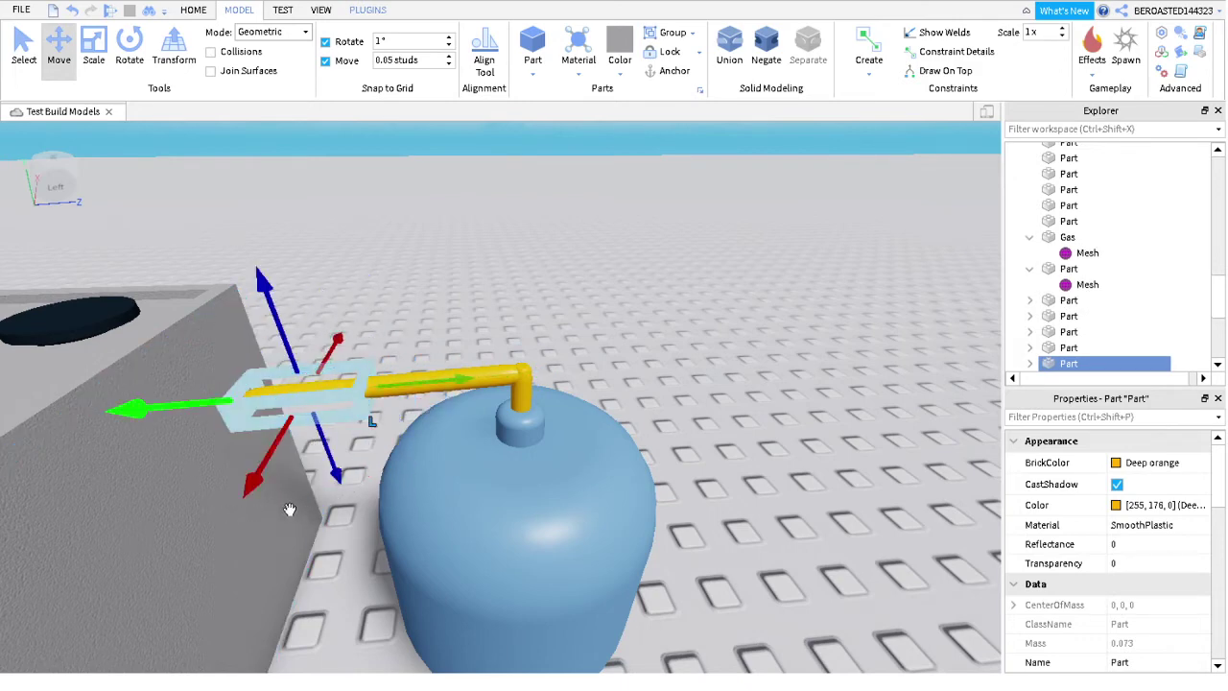
pyautogui.moveTo(288, 507); pyautogui.dragTo(253, 503)
pyautogui.moveTo(198, 507); pyautogui.dragTo(278, 479, button='right')
pyautogui.moveTo(278, 480); pyautogui.dragTo(252, 494)
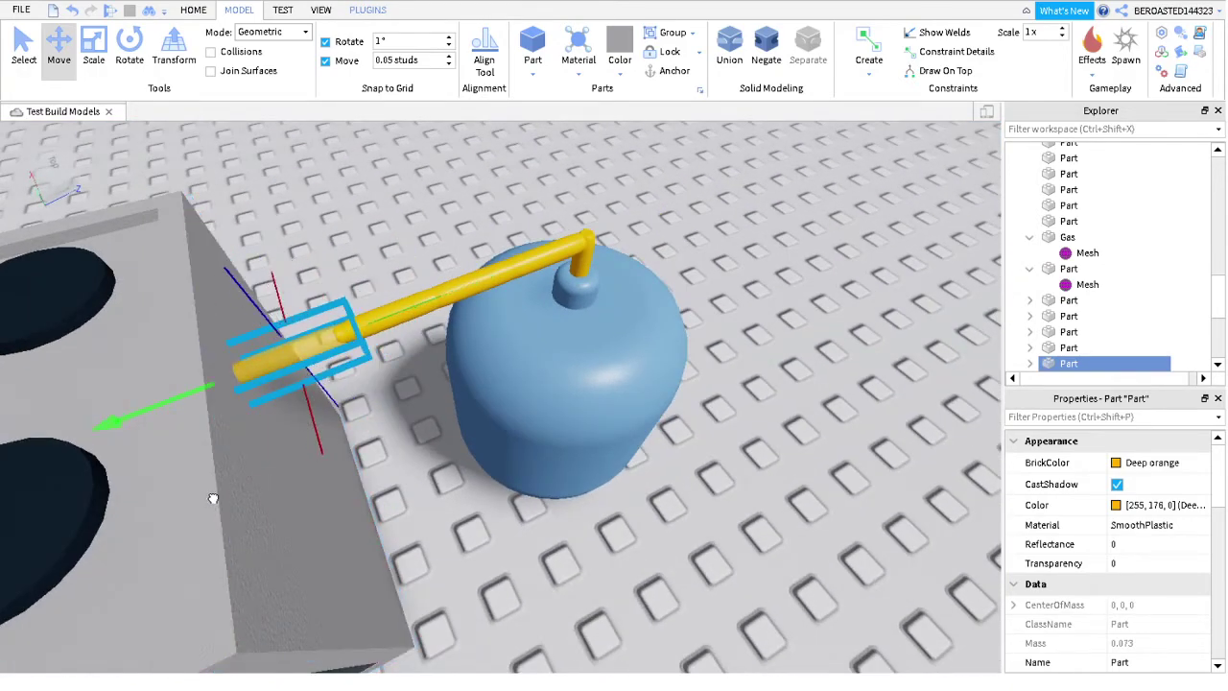
pyautogui.moveTo(226, 498); pyautogui.dragTo(340, 485, button='right')
pyautogui.scroll(5, 427, 472)
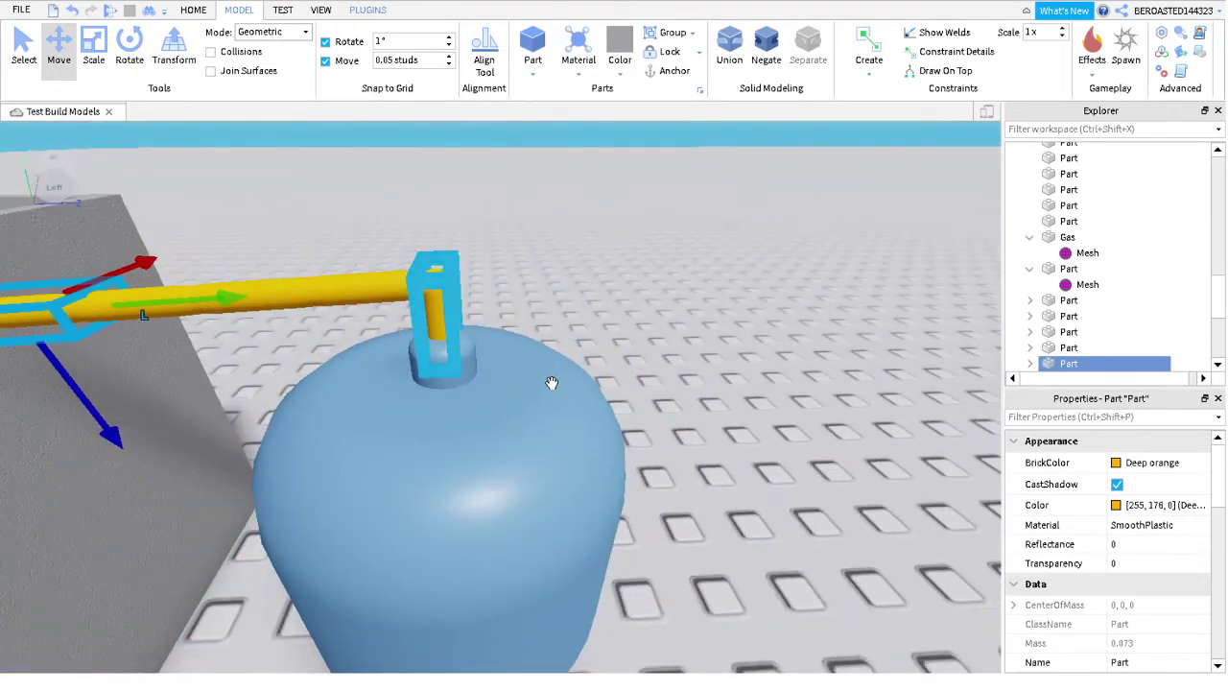
# Rotate the pipe section nearest the stem so it slopes down toward the gas cylinder
pyautogui.click(551, 383)
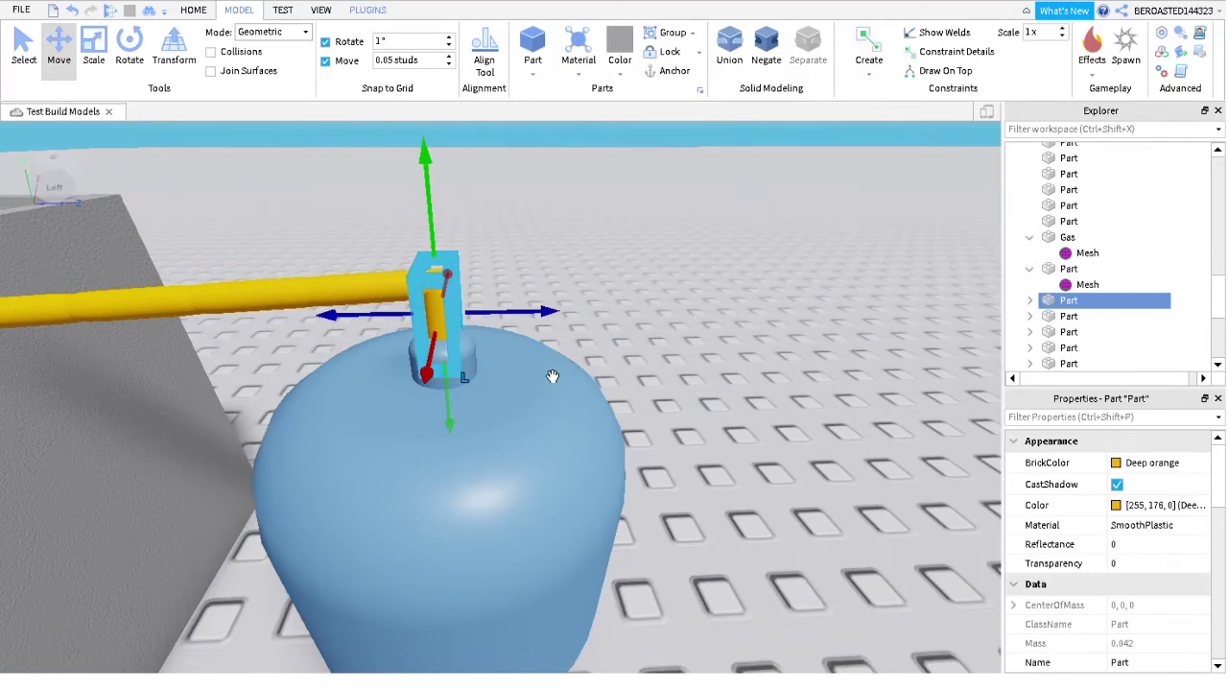
pyautogui.hotkey('ctrl', 'r')
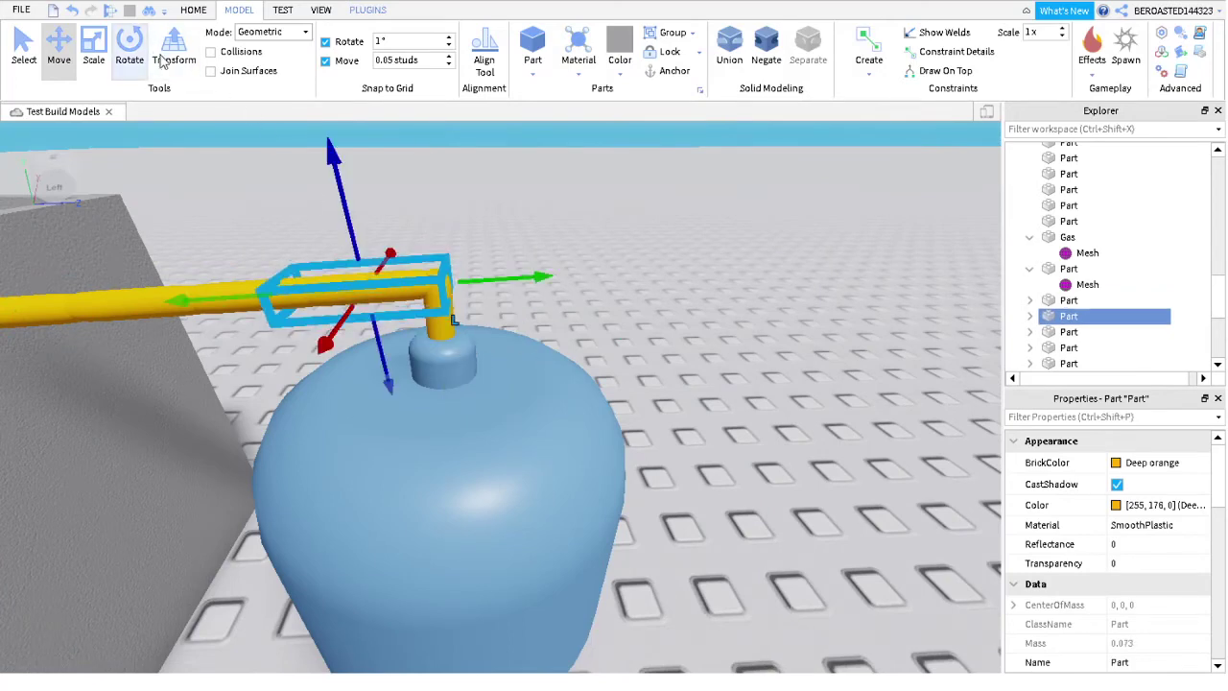
pyautogui.click(129, 46)
pyautogui.moveTo(543, 280); pyautogui.dragTo(541, 359)
# Shorten the upright orange stem on the cap with the Scale tool
pyautogui.click(93, 60)
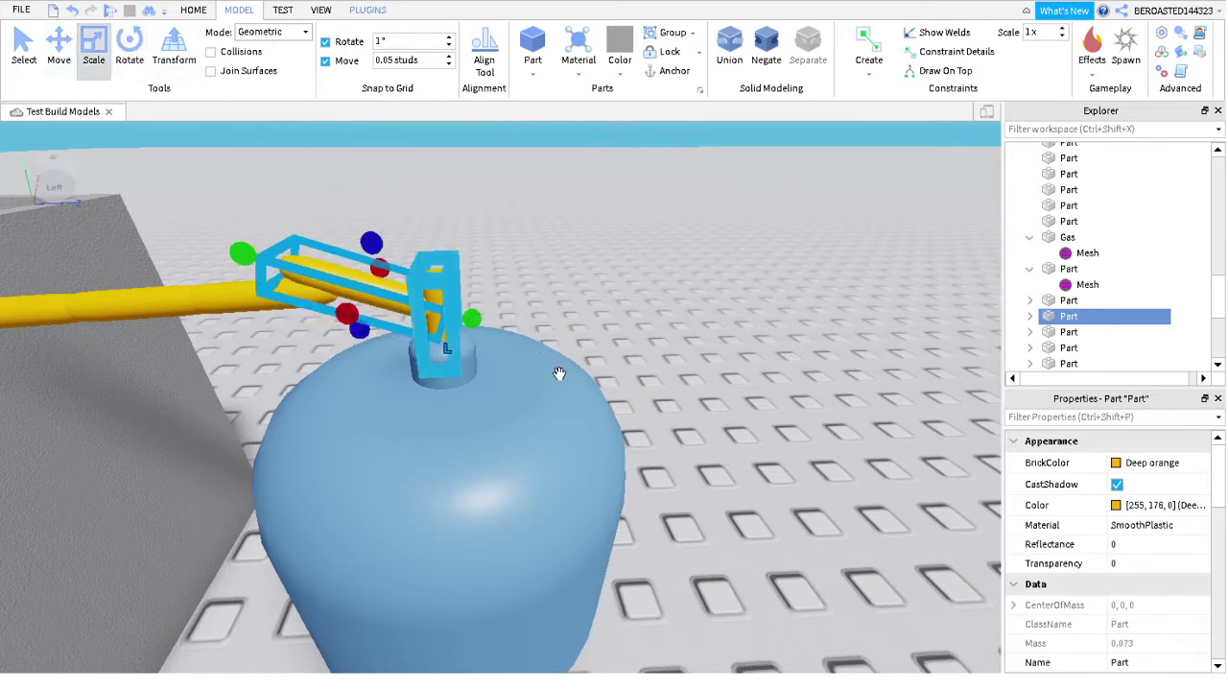
pyautogui.hotkey('ctrl', 'z')
pyautogui.hotkey('ctrl', 'z')
pyautogui.hotkey('ctrl', 'z')
pyautogui.hotkey('ctrl', 'z')
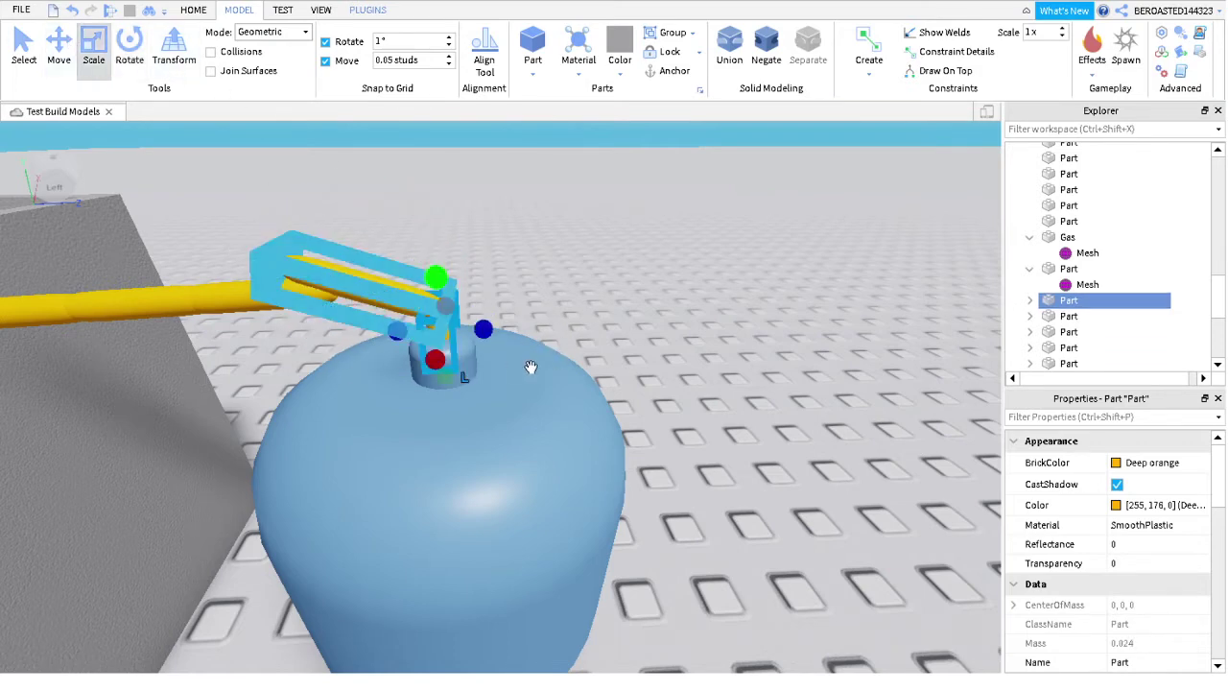
# Move the sloped pipe section along its length and downward so it joins the shortened stem to the horizontal pipe
pyautogui.hotkey('ctrl', '2')
pyautogui.hotkey('ctrl', 'z')
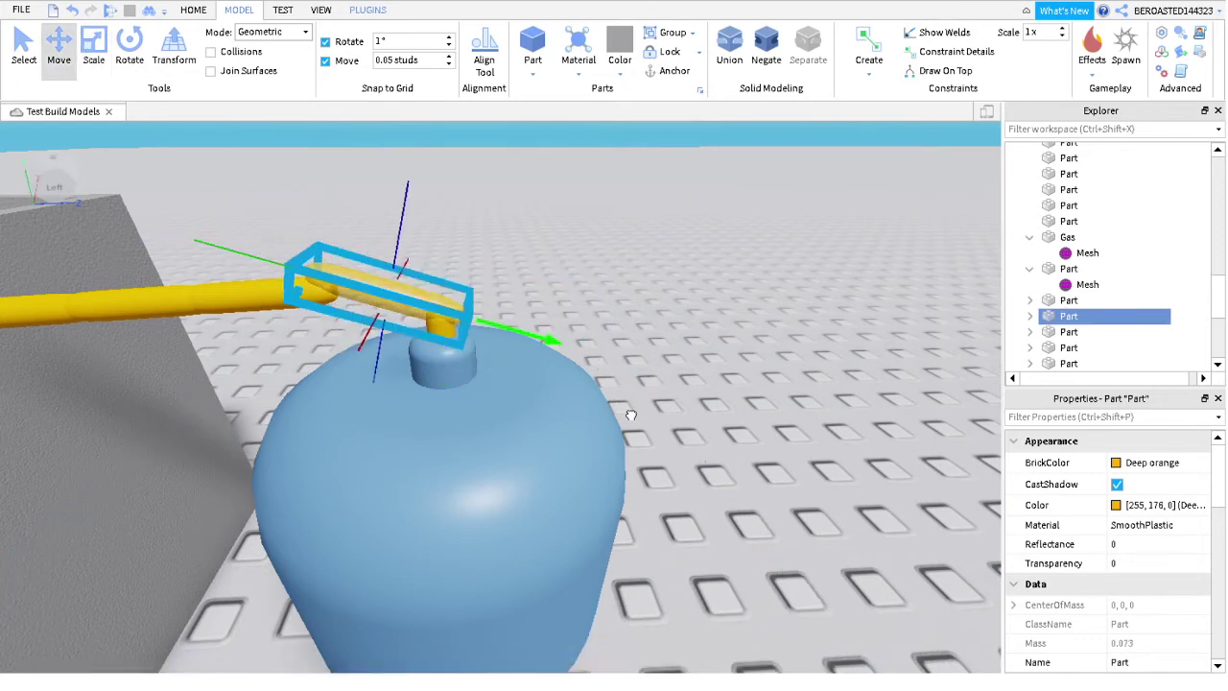
pyautogui.hotkey('ctrl', 'z')
pyautogui.hotkey('ctrl', 'z')
pyautogui.hotkey('ctrl', 'z')
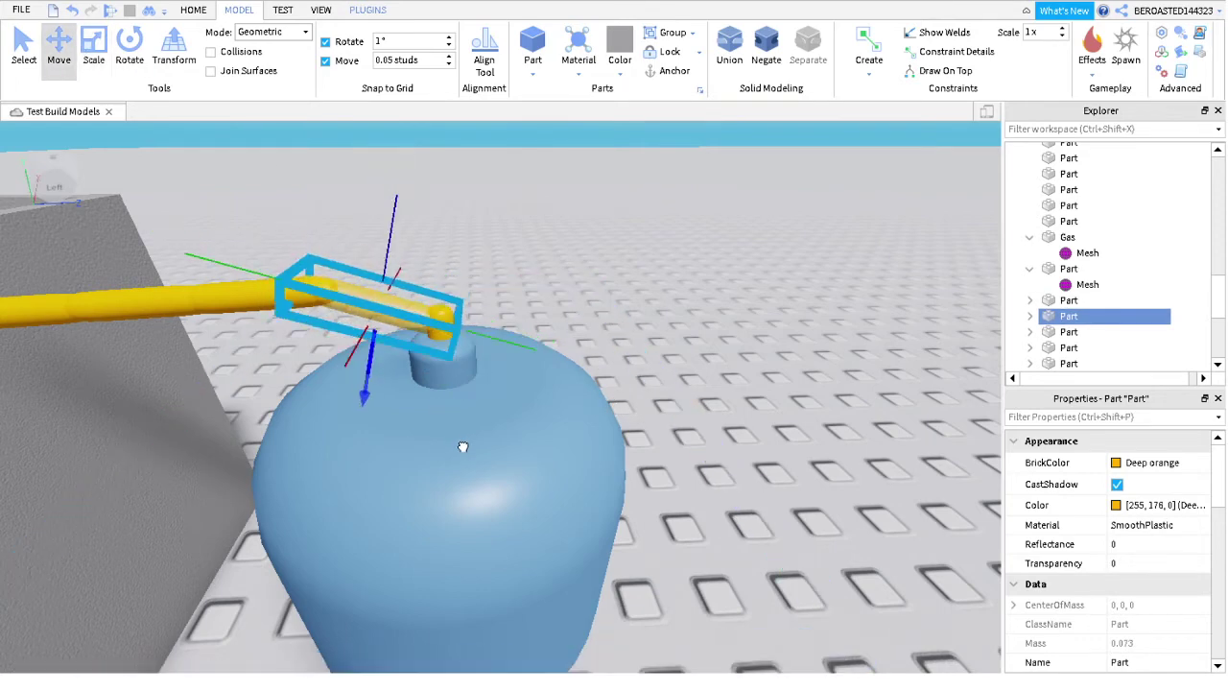
pyautogui.hotkey('ctrl', 'z')
pyautogui.hotkey('ctrl', 'z')
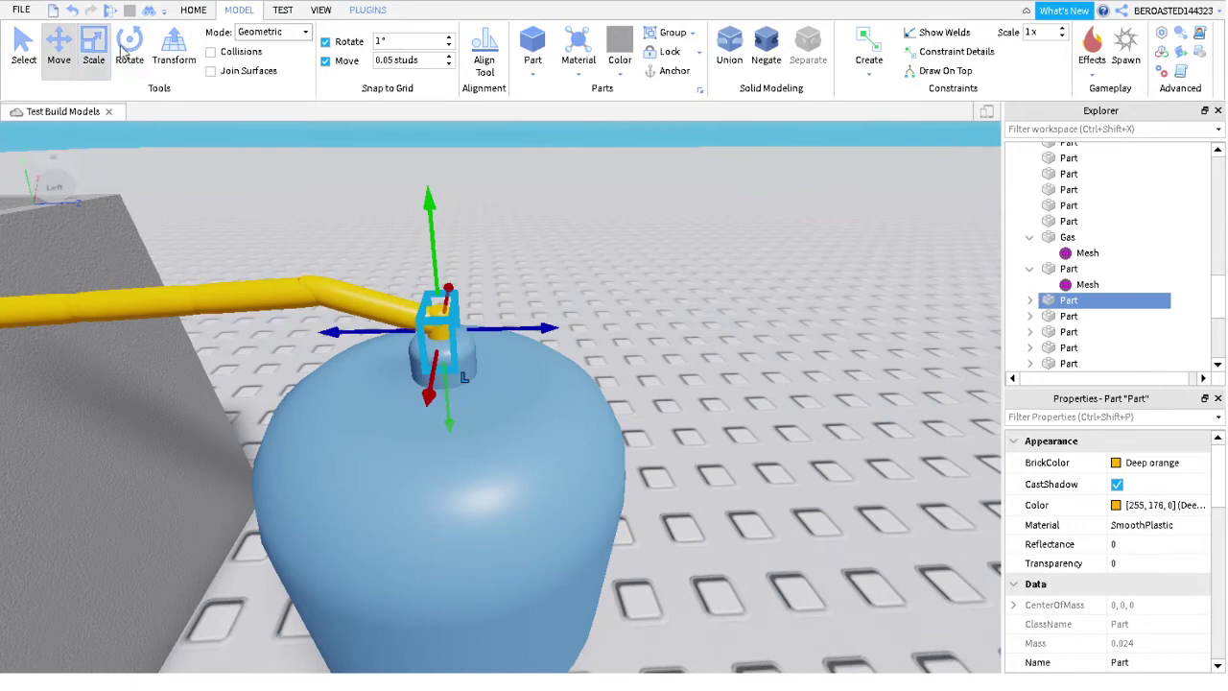
pyautogui.click(111, 49)
pyautogui.click(712, 325)
# Rotate the sloped pipe section slightly to a shallower angle so both ends line up with the adjoining pieces
pyautogui.moveTo(713, 326); pyautogui.dragTo(592, 356, button='right')
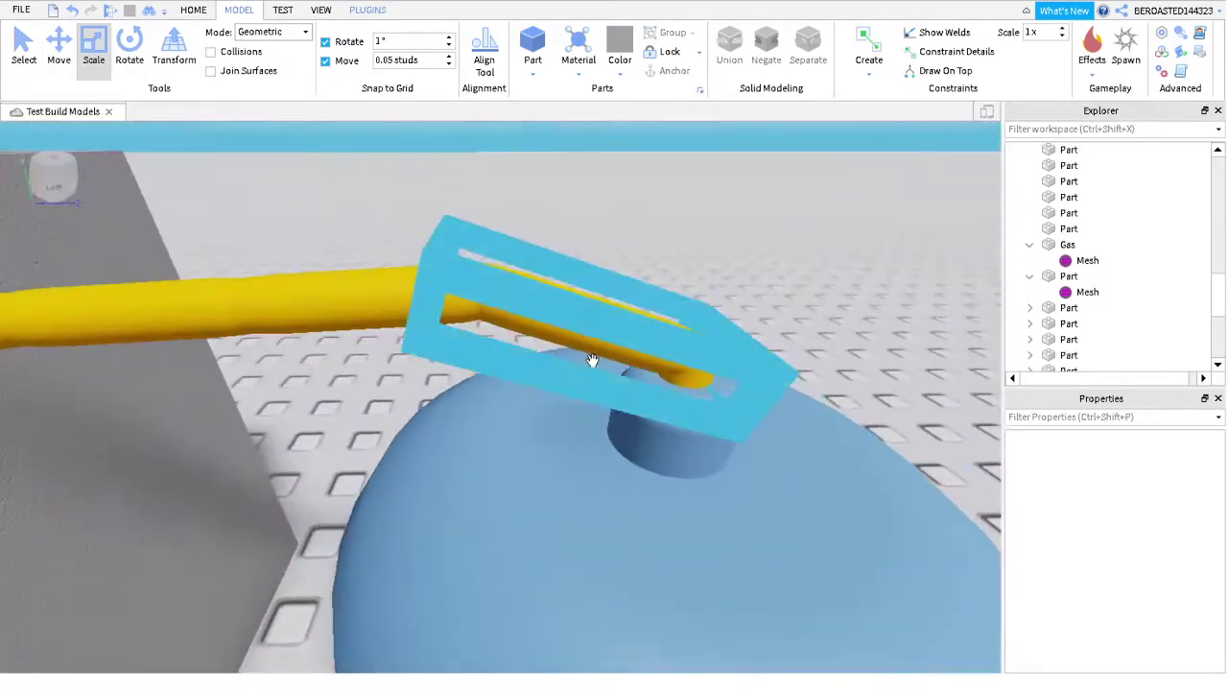
pyautogui.click(592, 324)
pyautogui.hotkey('ctrl', '4')
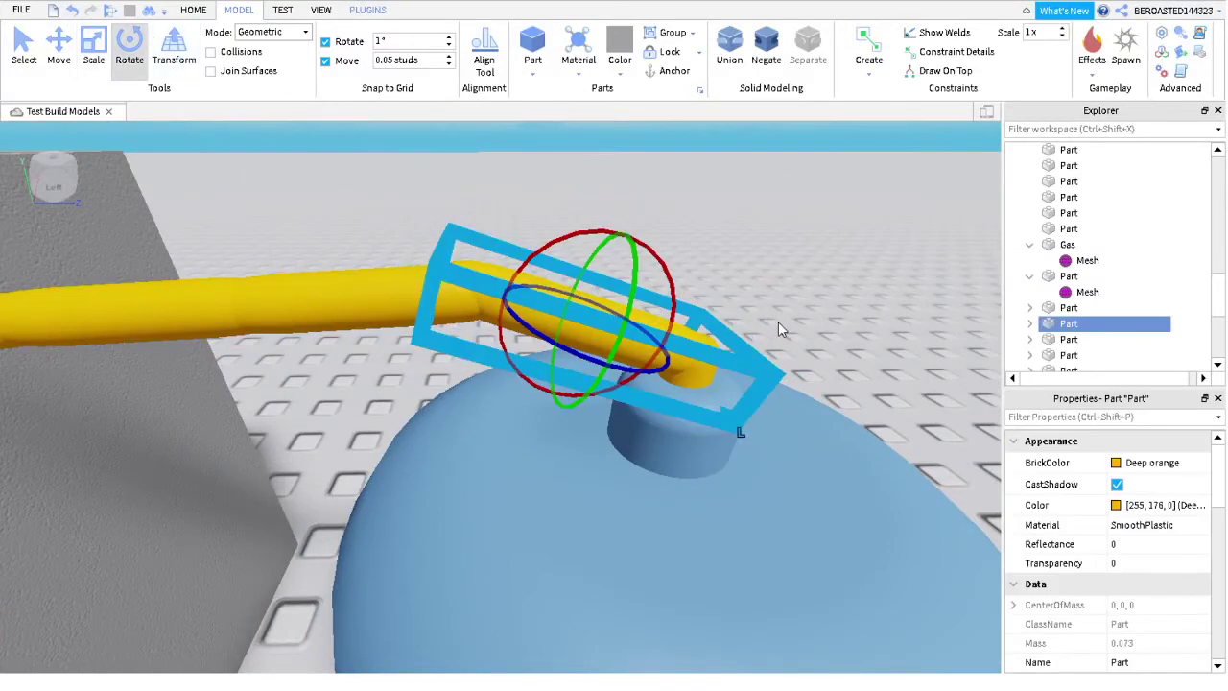
pyautogui.click(828, 312)
pyautogui.click(758, 381)
pyautogui.moveTo(830, 346); pyautogui.dragTo(820, 344)
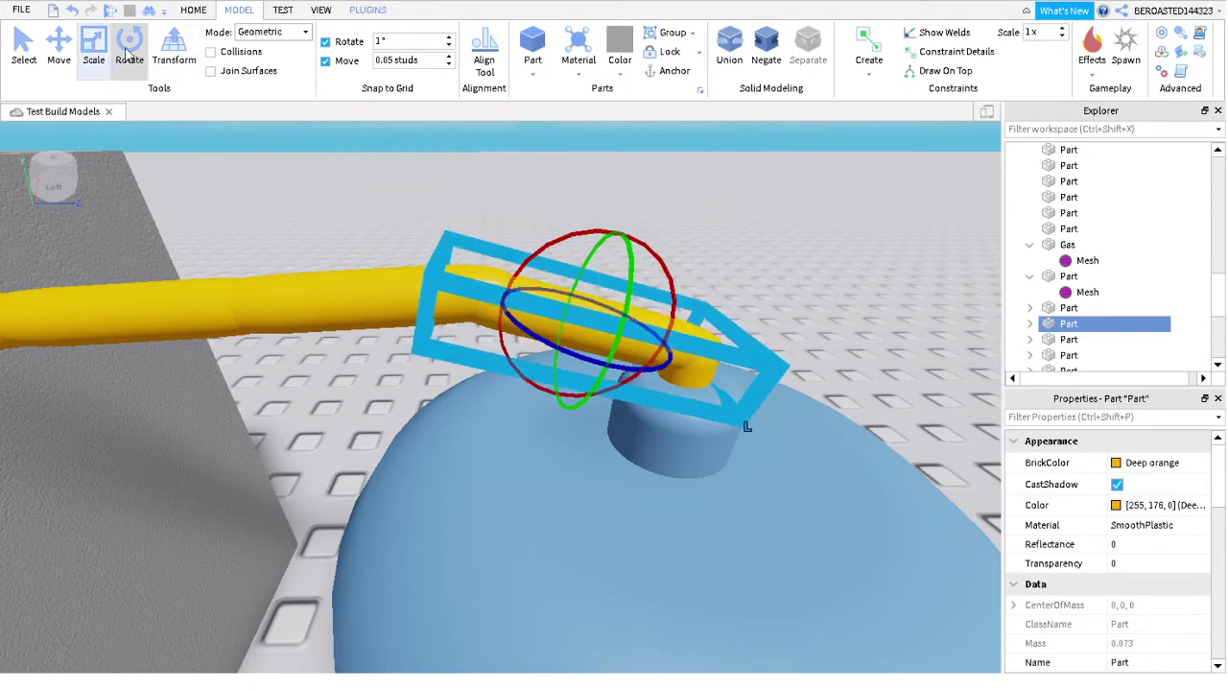
pyautogui.click(94, 50)
pyautogui.hotkey('ctrl', 'z')
pyautogui.hotkey('ctrl', 'z')
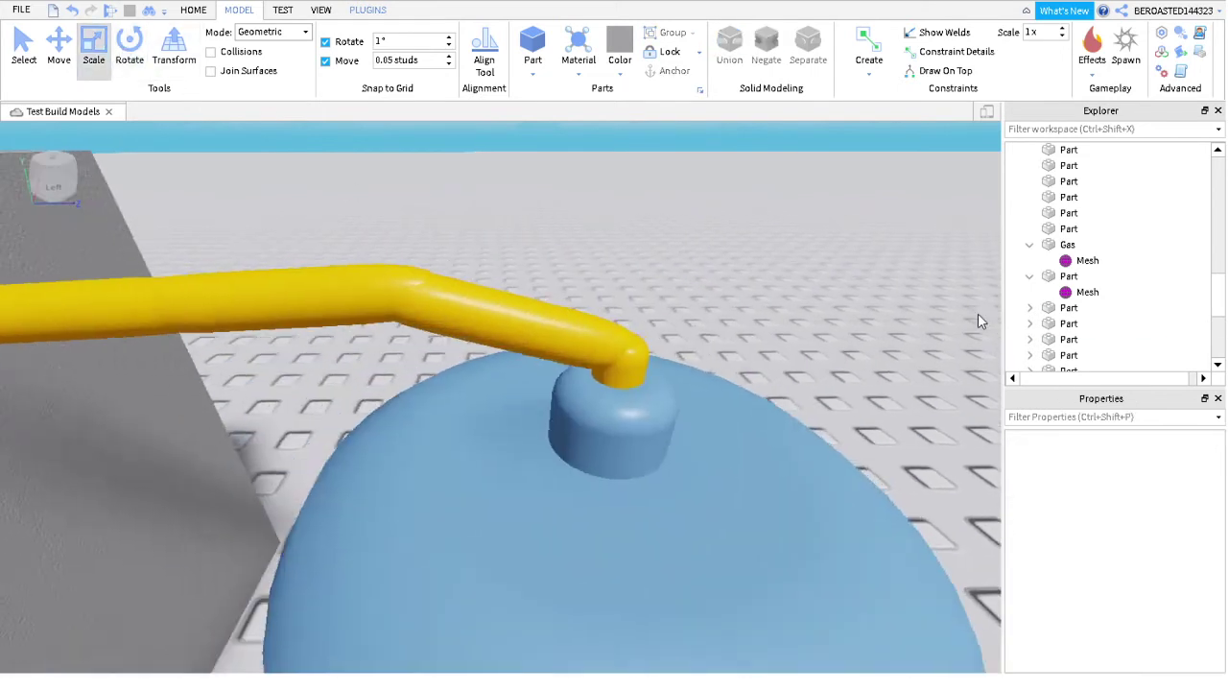
# Adjust the length of the orange pipe section nearest the oven with the Scale tool
pyautogui.moveTo(978, 322); pyautogui.dragTo(861, 394, button='right')
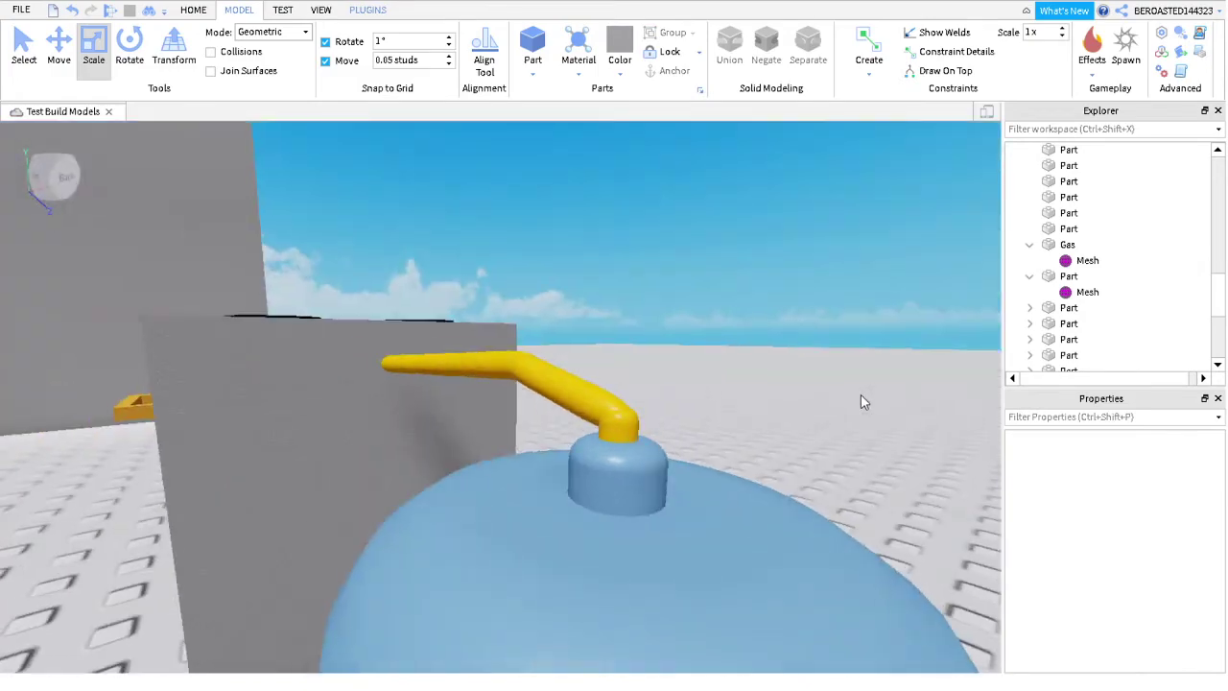
pyautogui.scroll(-5, 860, 394)
pyautogui.scroll(8, 760, 333)
pyautogui.click(761, 333)
pyautogui.scroll(-3, 668, 307)
pyautogui.moveTo(669, 307); pyautogui.dragTo(674, 307, button='right')
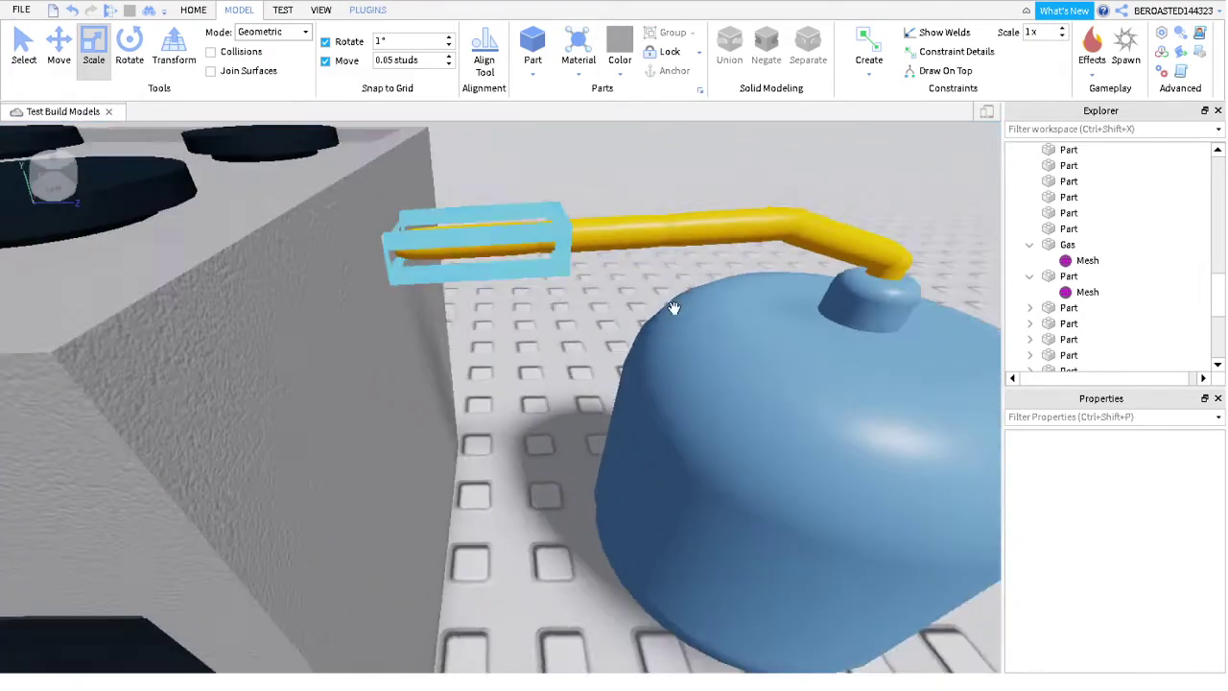
pyautogui.scroll(3, 432, 322)
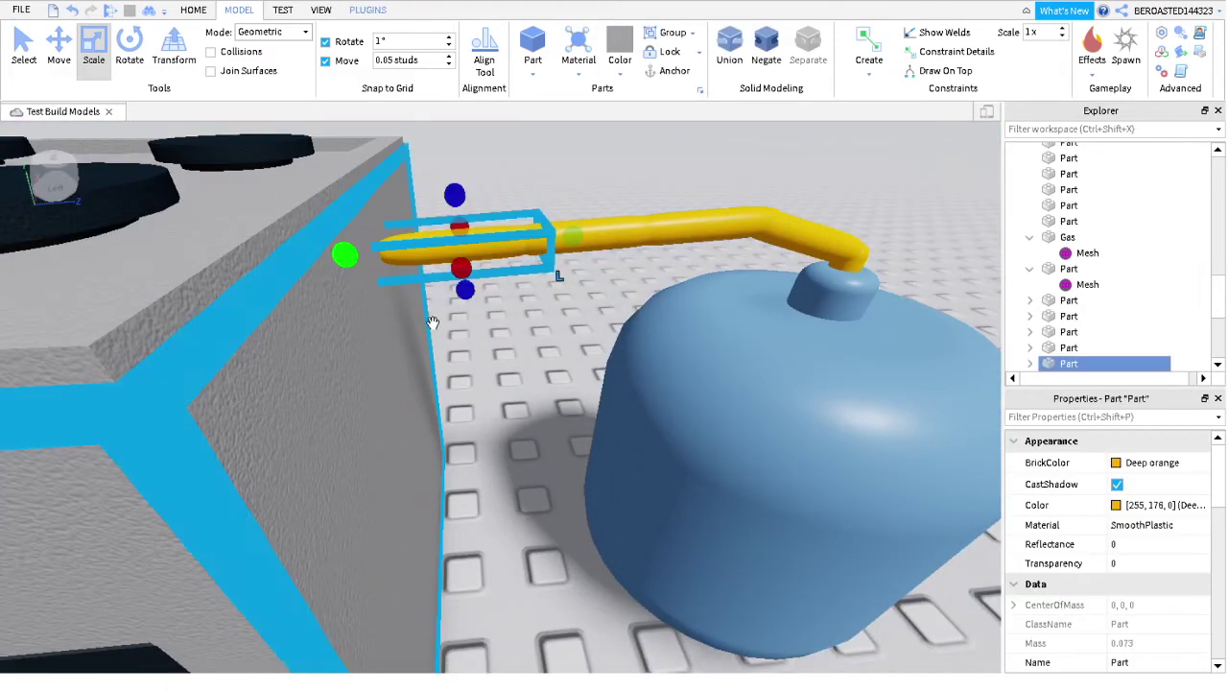
pyautogui.scroll(5, 436, 327)
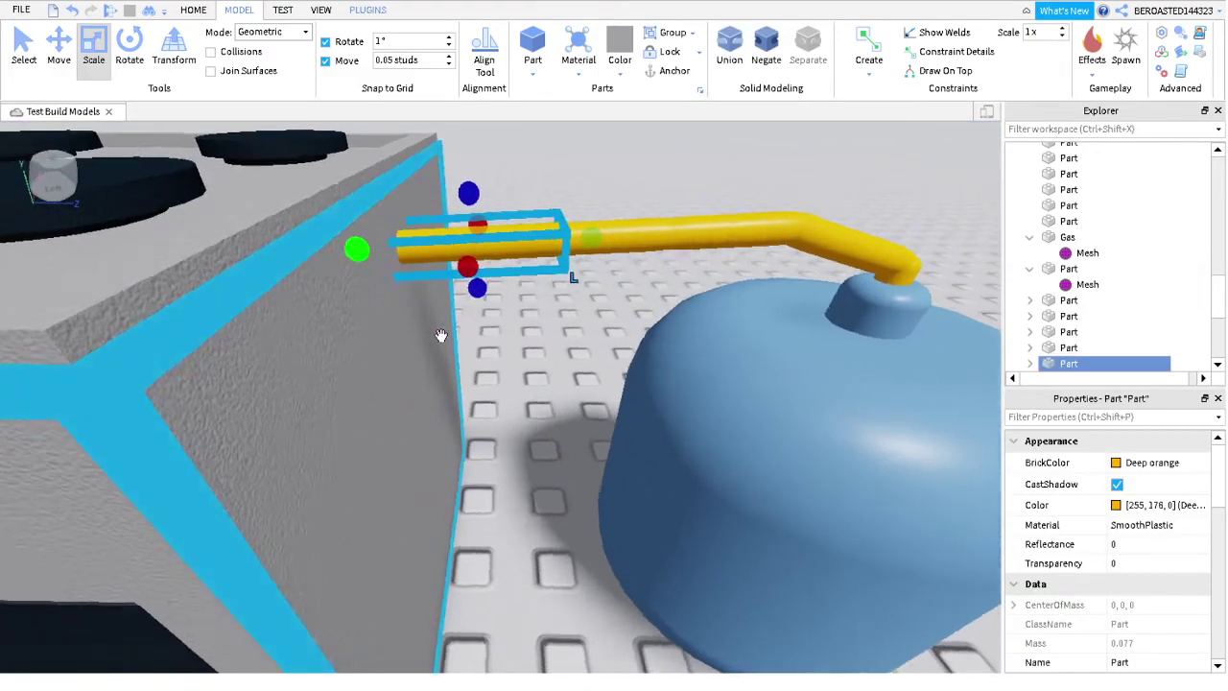
pyautogui.scroll(-5, 441, 336)
pyautogui.moveTo(441, 337); pyautogui.dragTo(316, 258, button='right')
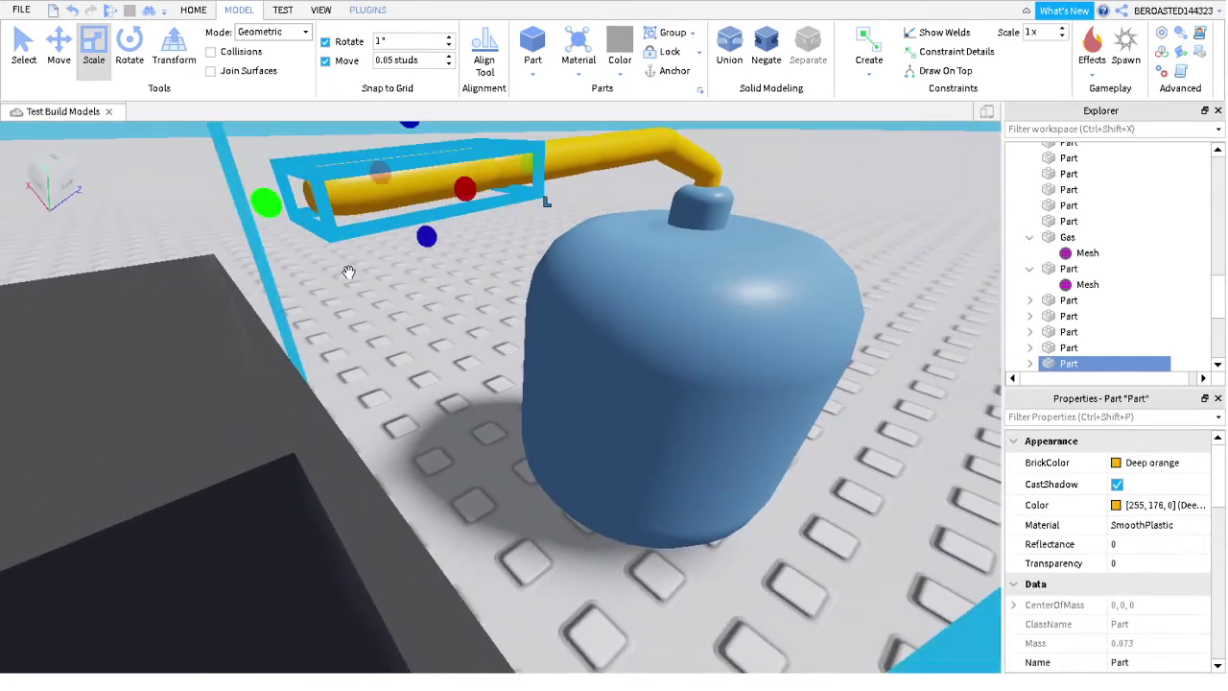
# Adjust the position of the oven-end pipe section with the Move tool so it meets the oven's side wall
pyautogui.click(59, 48)
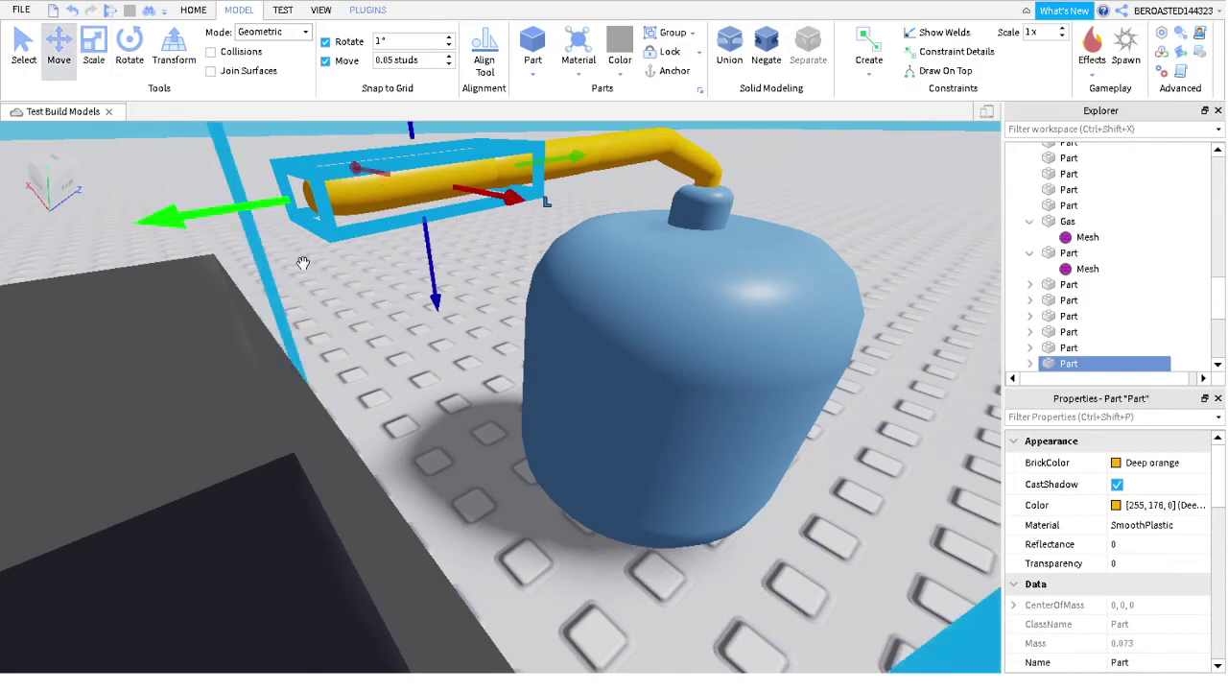
pyautogui.moveTo(283, 267); pyautogui.dragTo(550, 322, button='right')
pyautogui.click(550, 322)
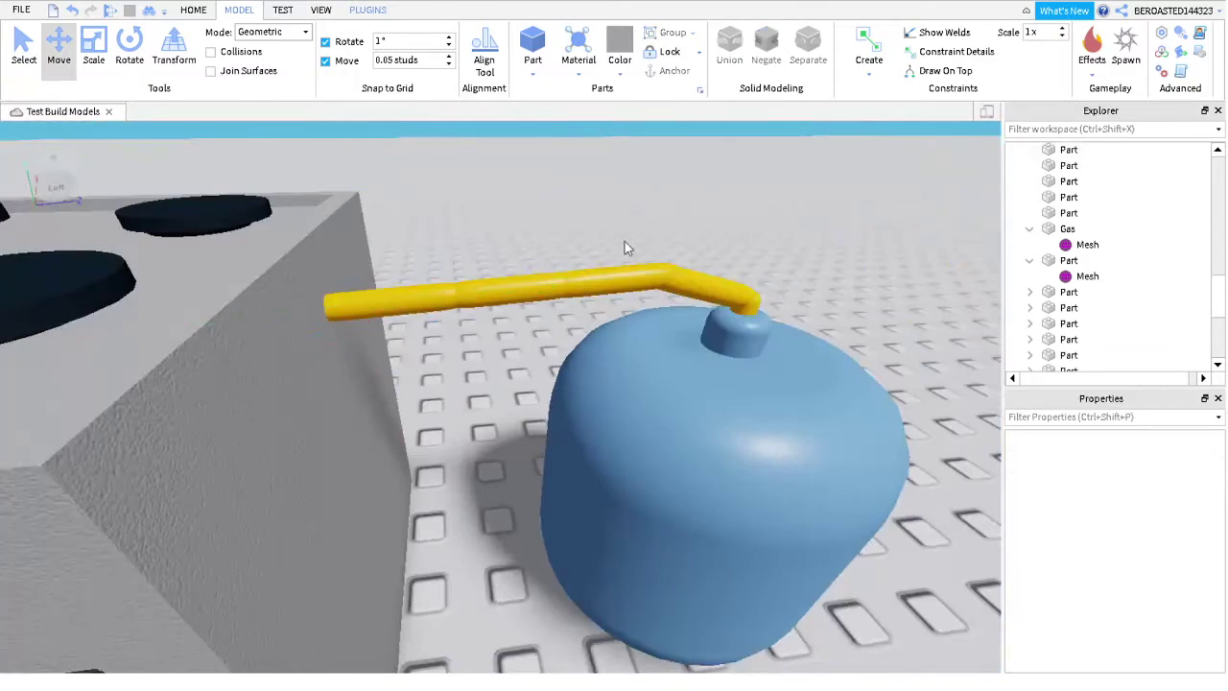
pyautogui.hotkey('ctrl', 'z')
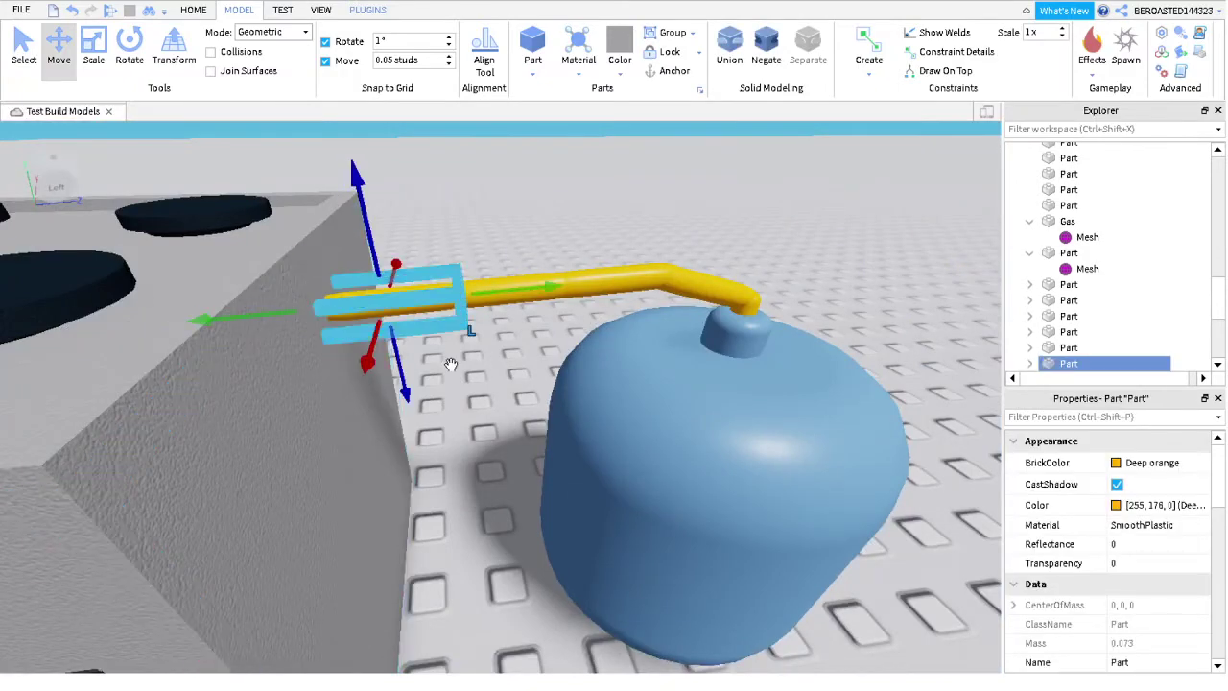
pyautogui.moveTo(324, 383); pyautogui.dragTo(618, 342)
# Examine the pipe connection between the oven and the gas cylinder from near and far
pyautogui.click(609, 281)
pyautogui.scroll(-5, 608, 281)
pyautogui.scroll(5, 608, 281)
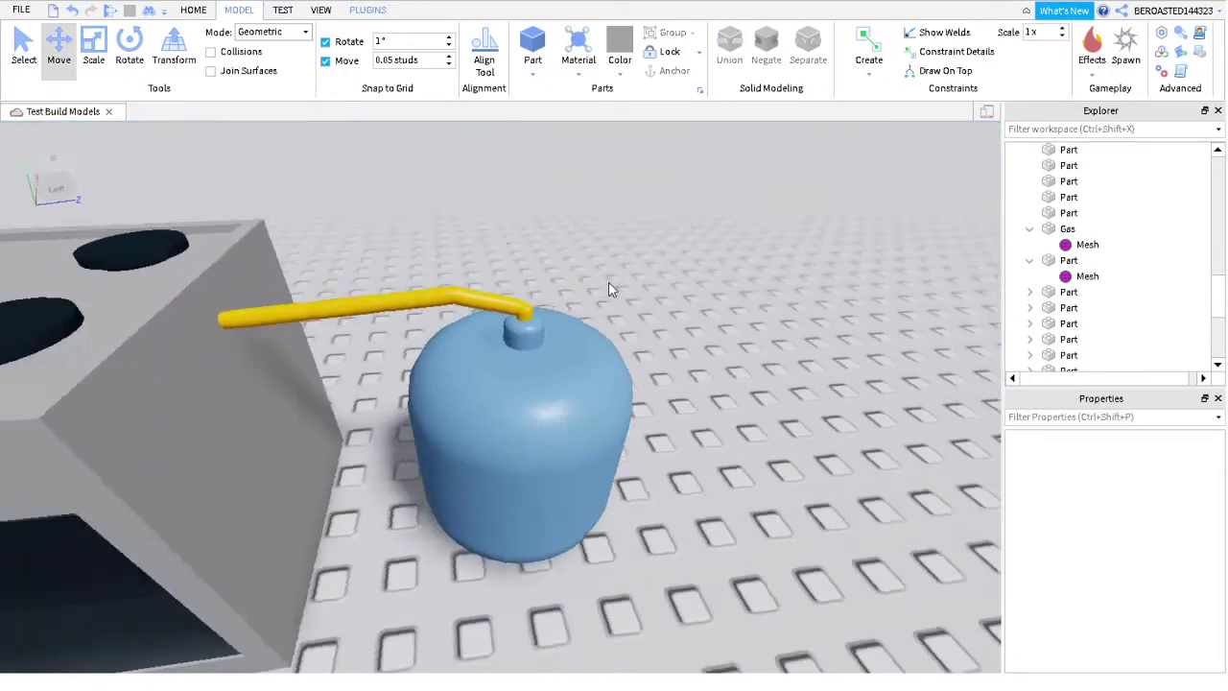
pyautogui.moveTo(608, 281); pyautogui.dragTo(618, 281, button='right')
pyautogui.scroll(-3, 618, 281)
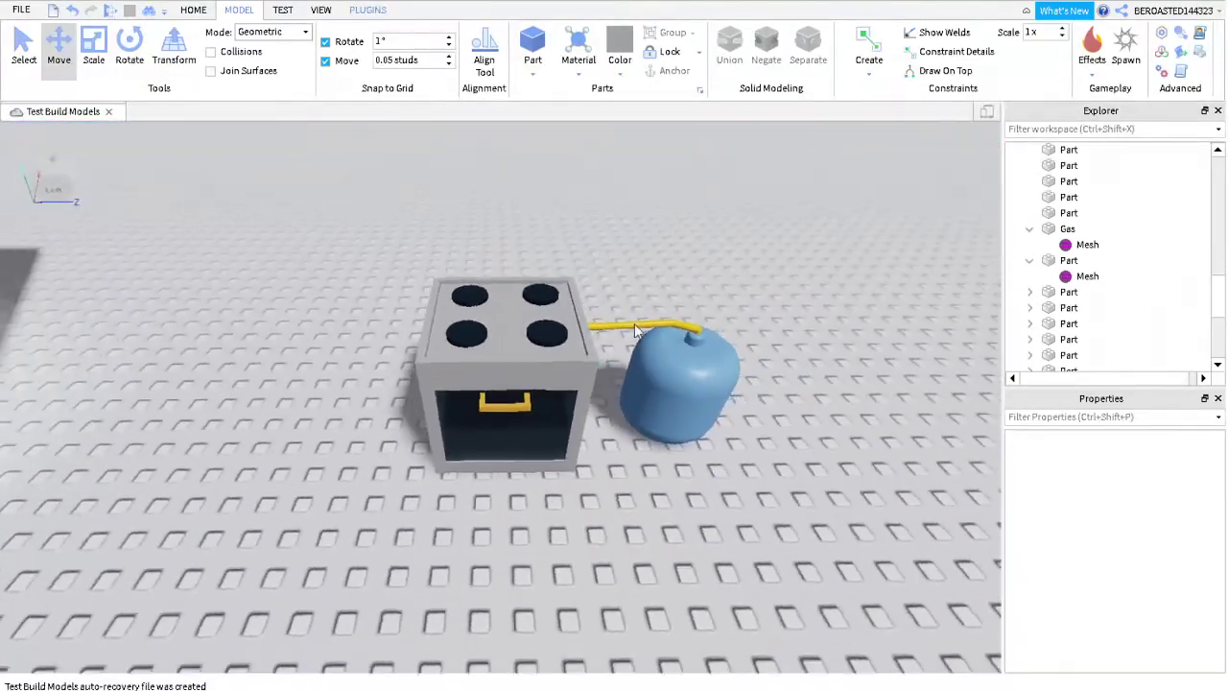
pyautogui.click(710, 403)
pyautogui.moveTo(844, 401); pyautogui.dragTo(844, 401, button='right')
pyautogui.click(866, 266)
pyautogui.scroll(5, 865, 269)
pyautogui.moveTo(864, 268); pyautogui.dragTo(865, 269, button='right')
pyautogui.click(806, 331)
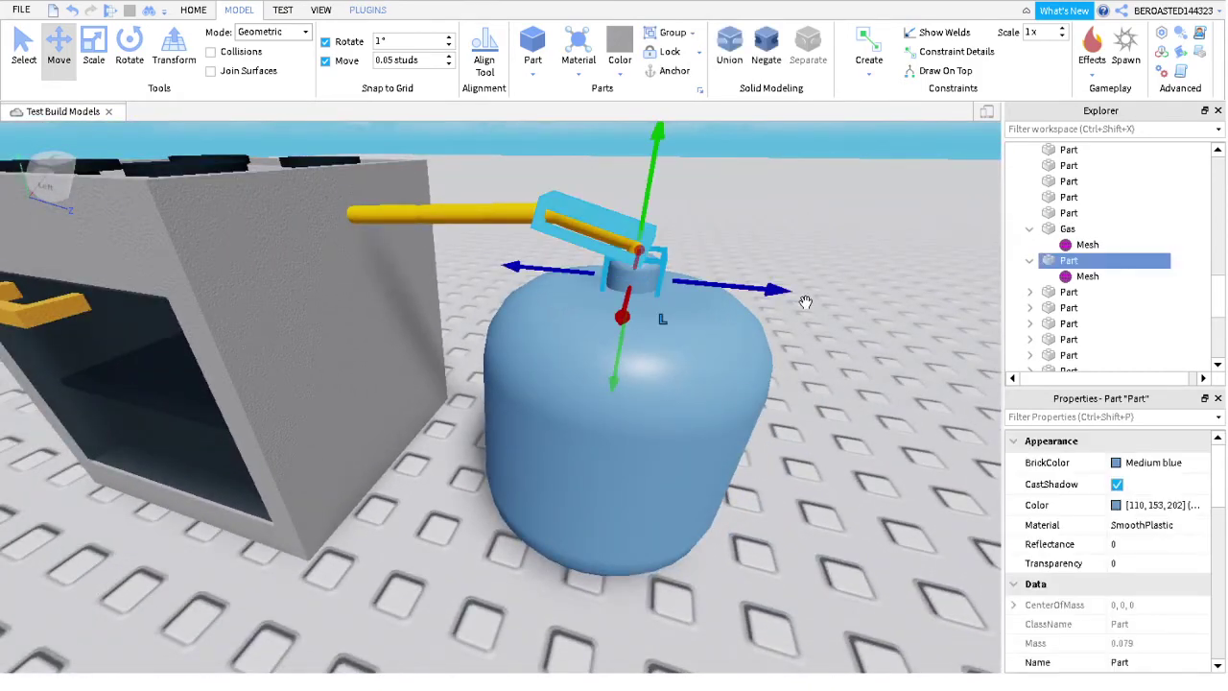
pyautogui.scroll(-10, 484, 265)
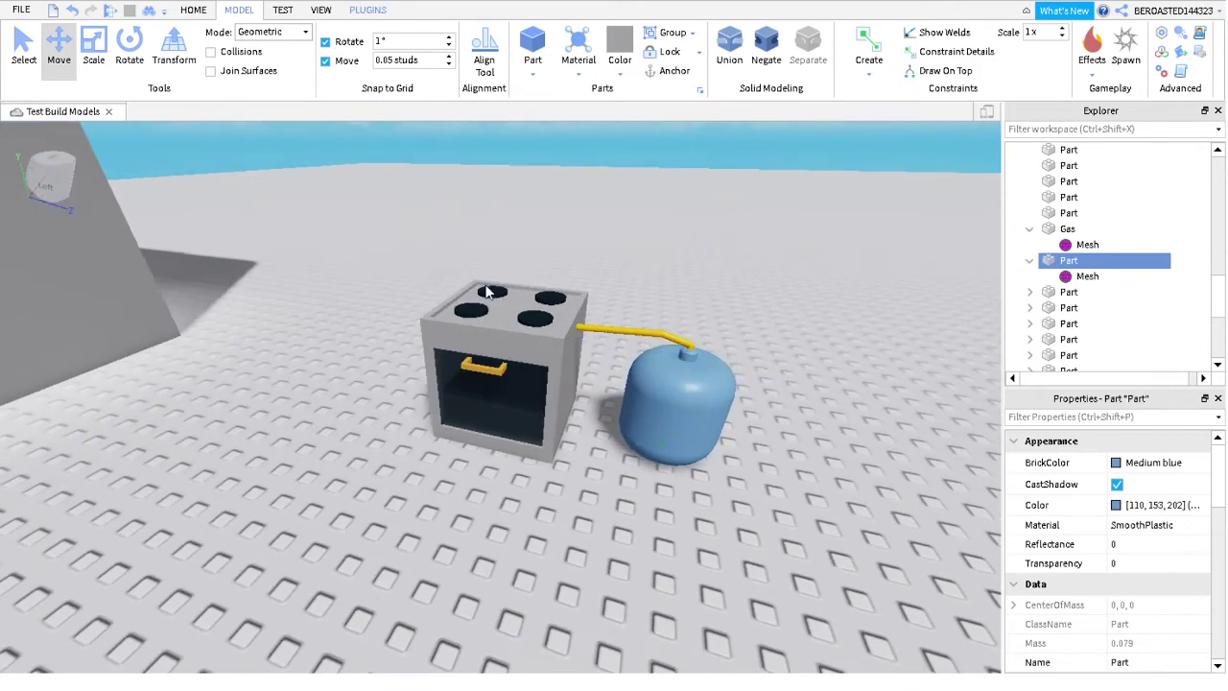
# Group the oven, pipe and gas cylinder into a model named Oven and move it into the room between the sofa and the TV
pyautogui.moveTo(403, 268); pyautogui.dragTo(718, 469)
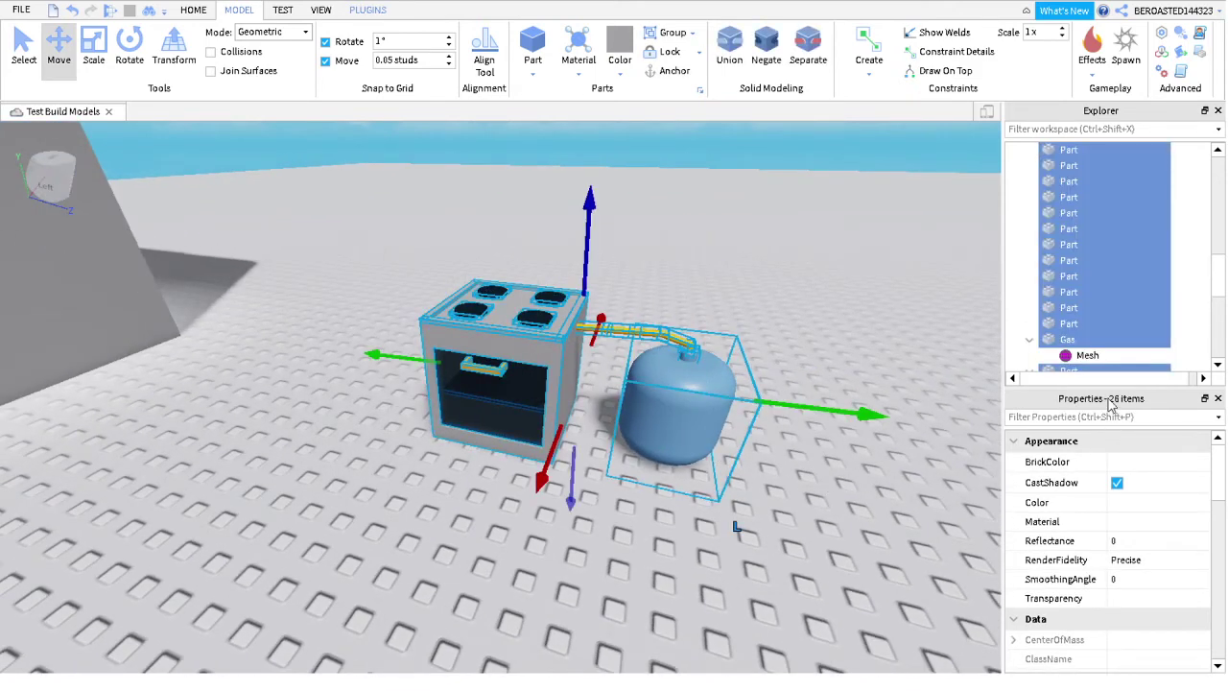
pyautogui.hotkey('ctrl', 'g')
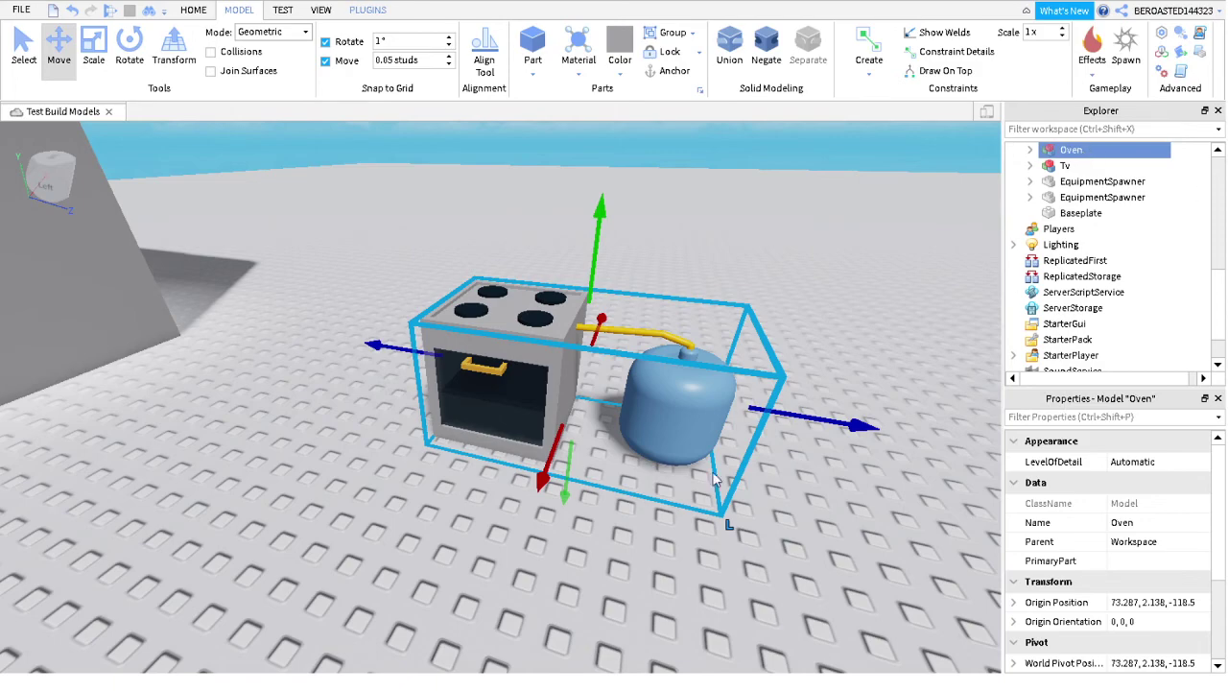
pyautogui.moveTo(713, 480); pyautogui.dragTo(627, 562)
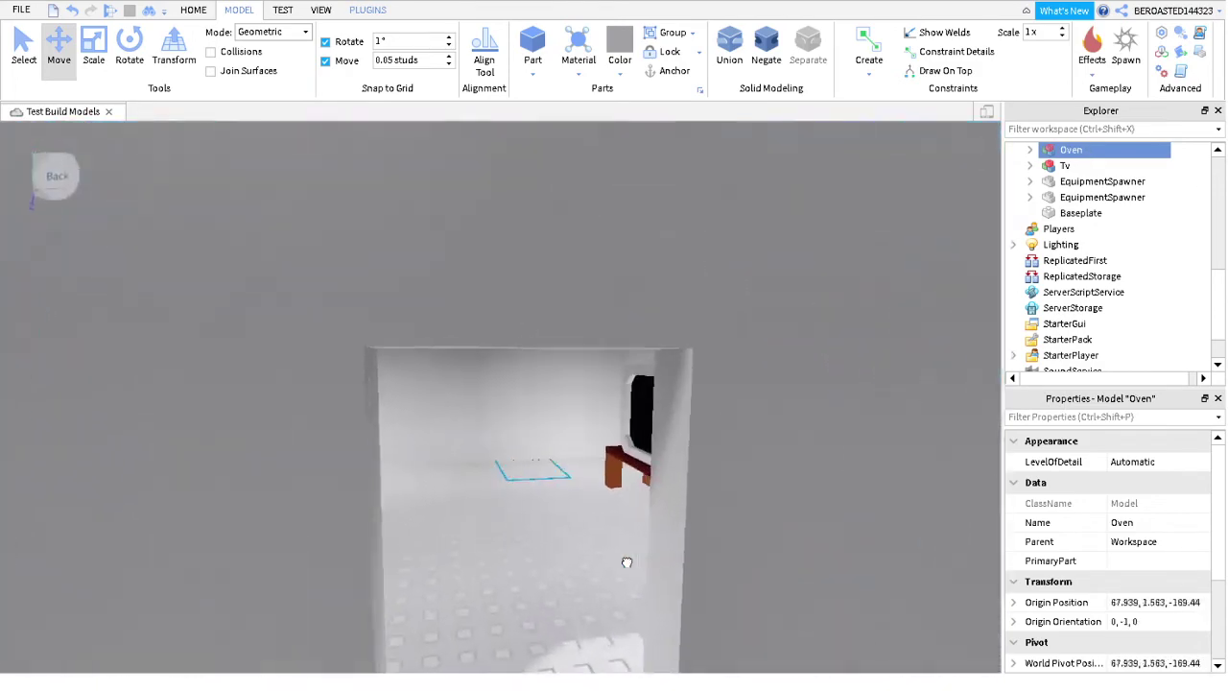
pyautogui.hotkey('ctrl', 'z')
pyautogui.press('f')
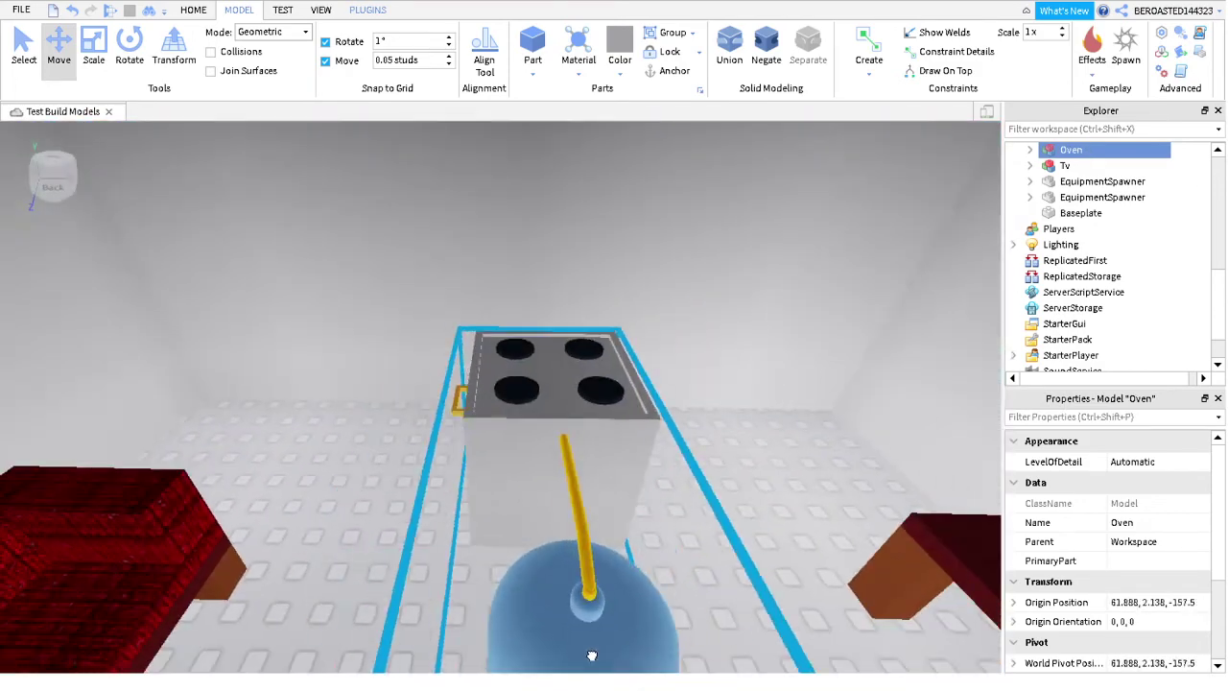
pyautogui.scroll(-5, 592, 655)
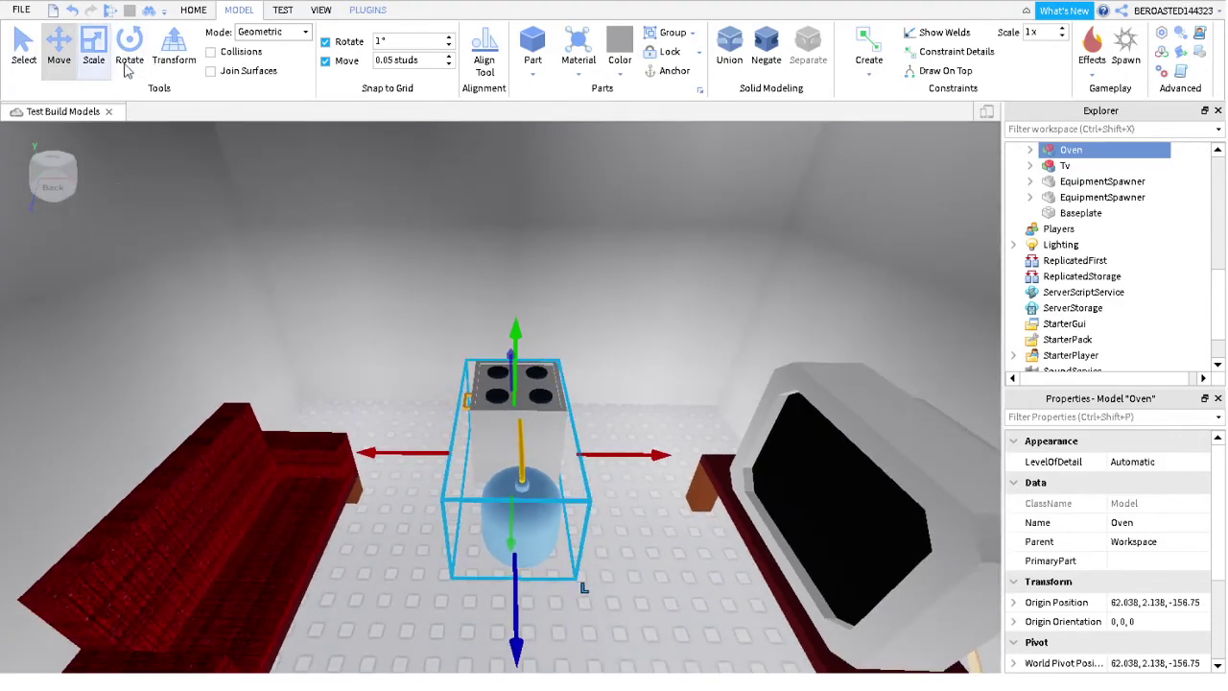
# Rotate the Oven model 90° about its vertical axis so the door faces the room, and place it near the back corner beside the TV
pyautogui.click(93, 48)
pyautogui.click(130, 48)
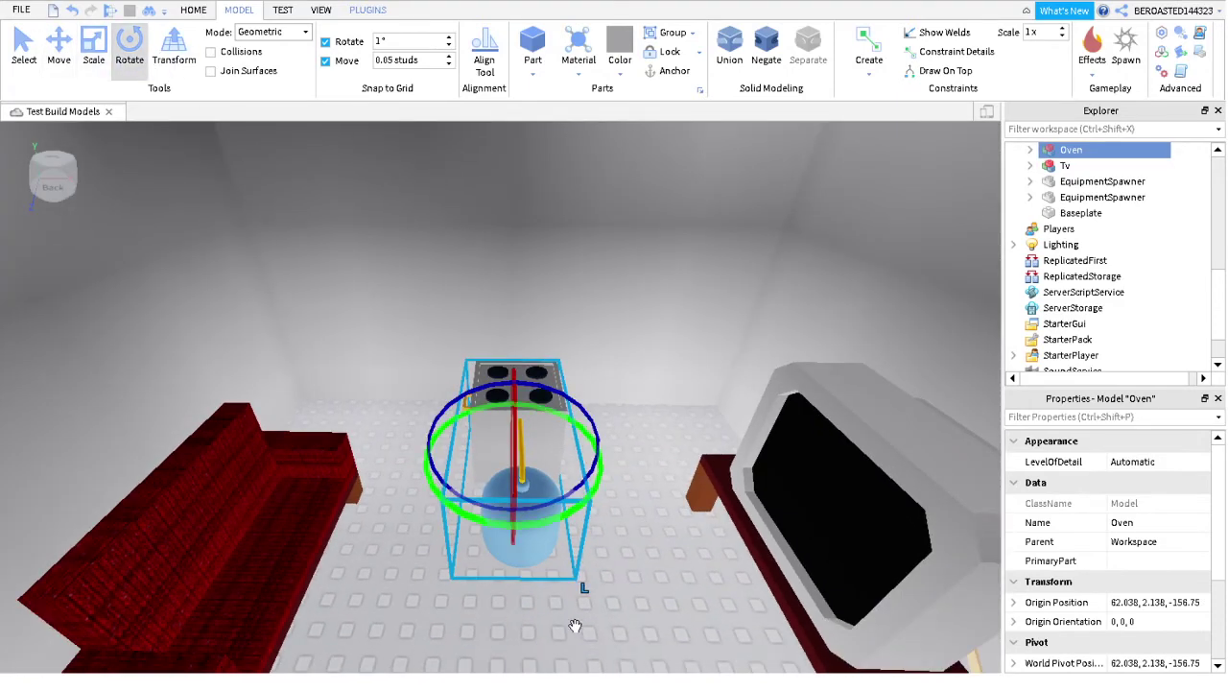
pyautogui.moveTo(574, 628); pyautogui.dragTo(763, 630)
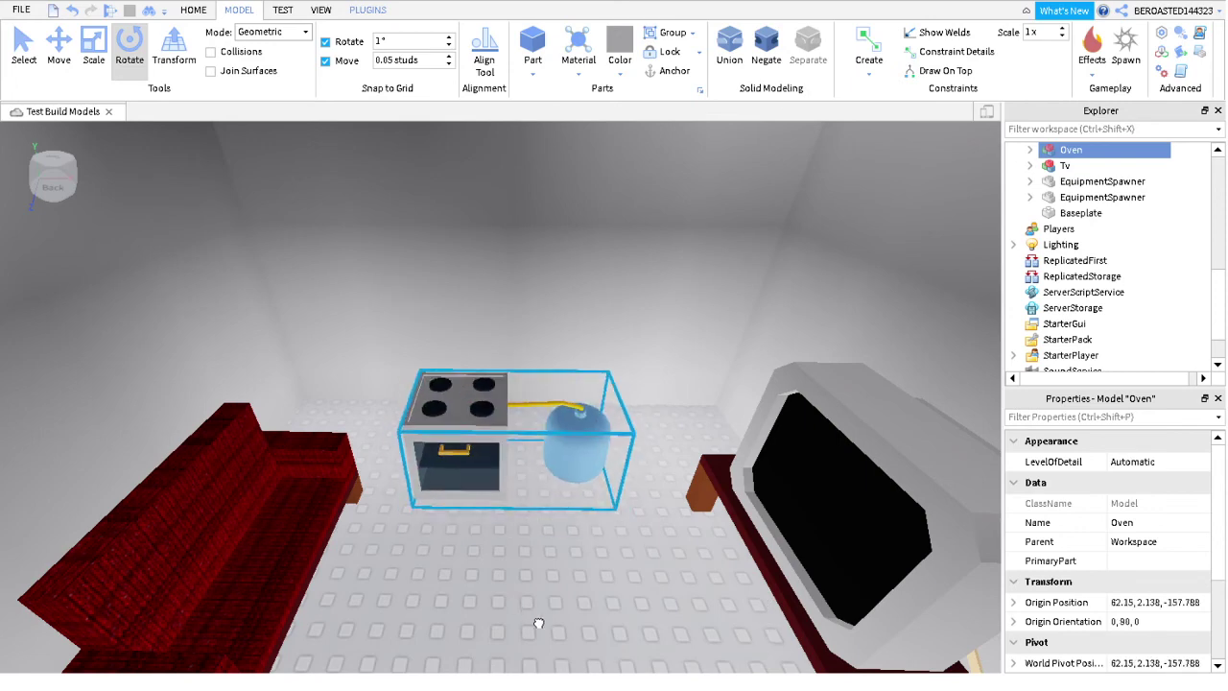
pyautogui.moveTo(623, 570); pyautogui.dragTo(701, 561)
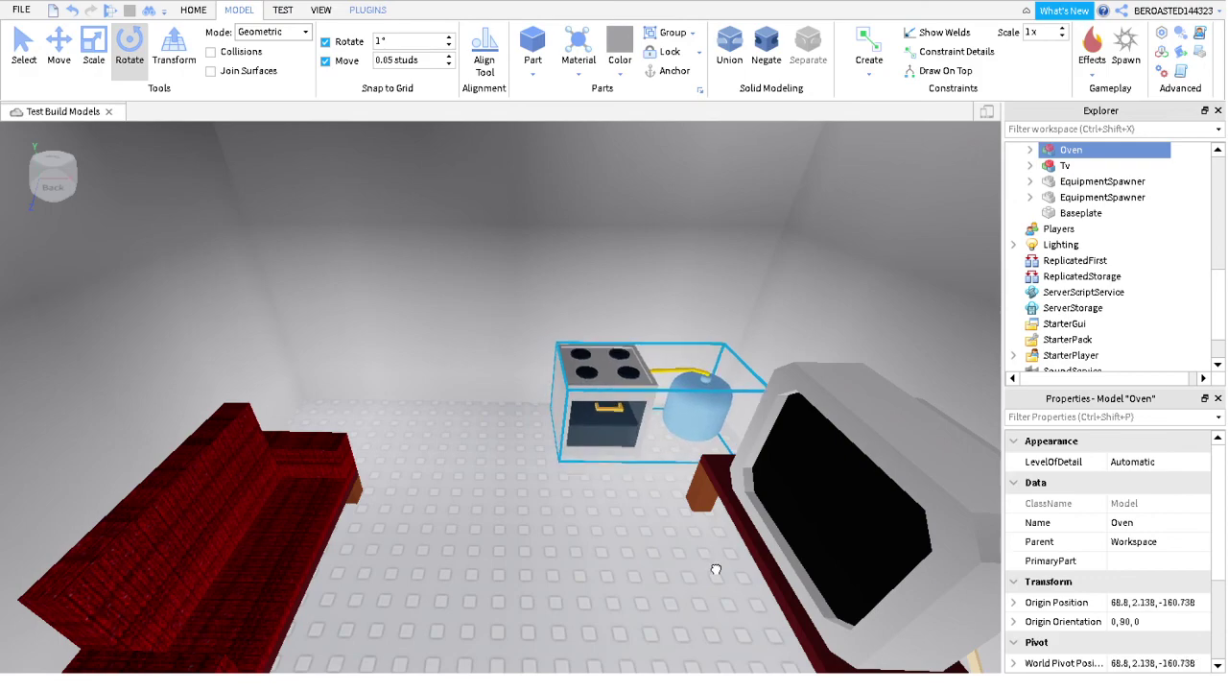
# Move the Oven model against the back wall and along it to the space between the sofa and the TV table
pyautogui.scroll(5, 716, 570)
pyautogui.moveTo(713, 562); pyautogui.dragTo(649, 489, button='right')
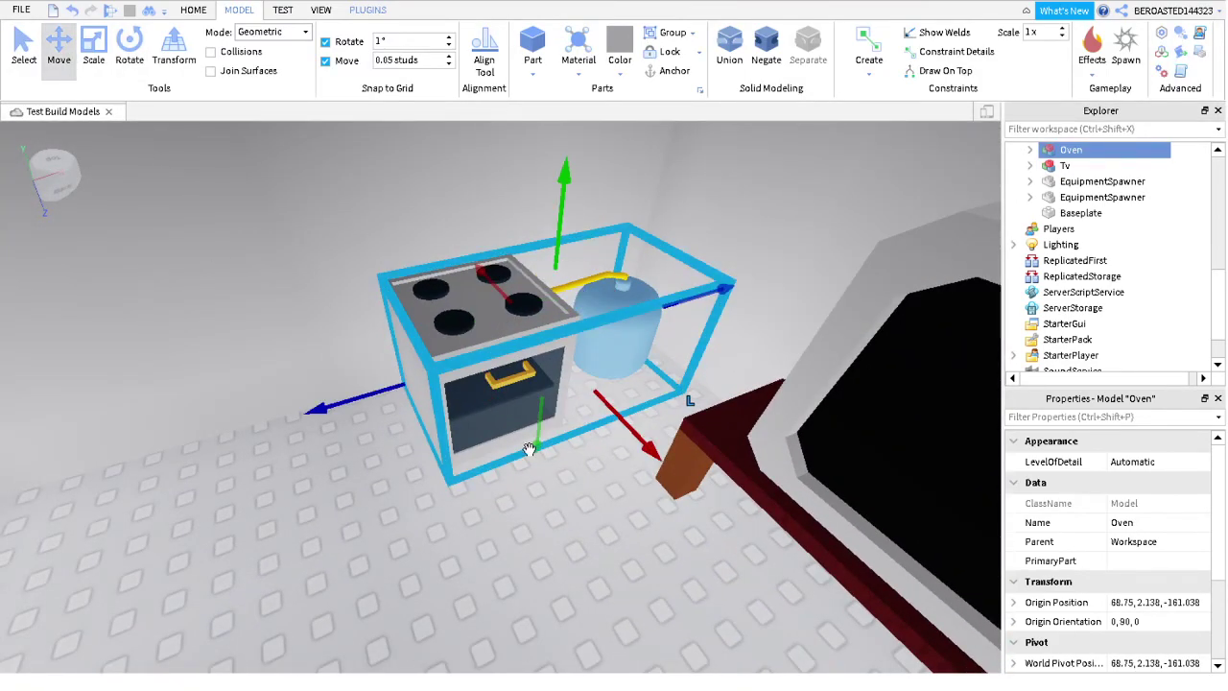
pyautogui.moveTo(428, 489); pyautogui.dragTo(421, 574, button='right')
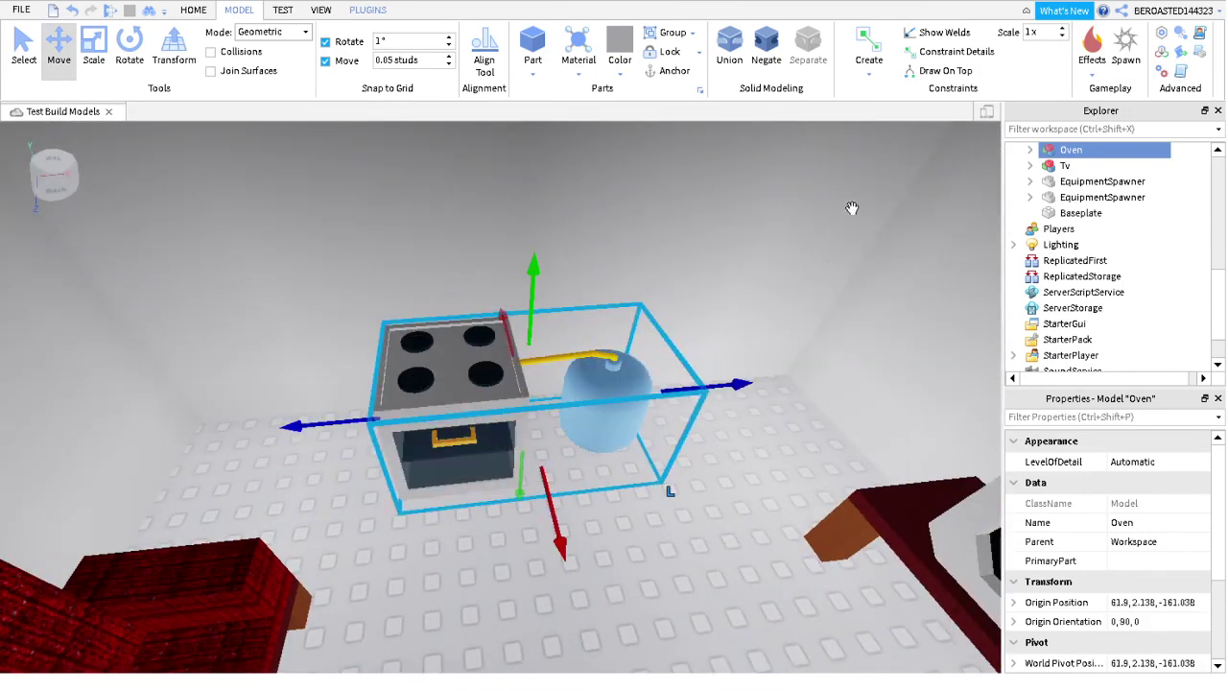
pyautogui.moveTo(812, 613); pyautogui.dragTo(384, 585, button='right')
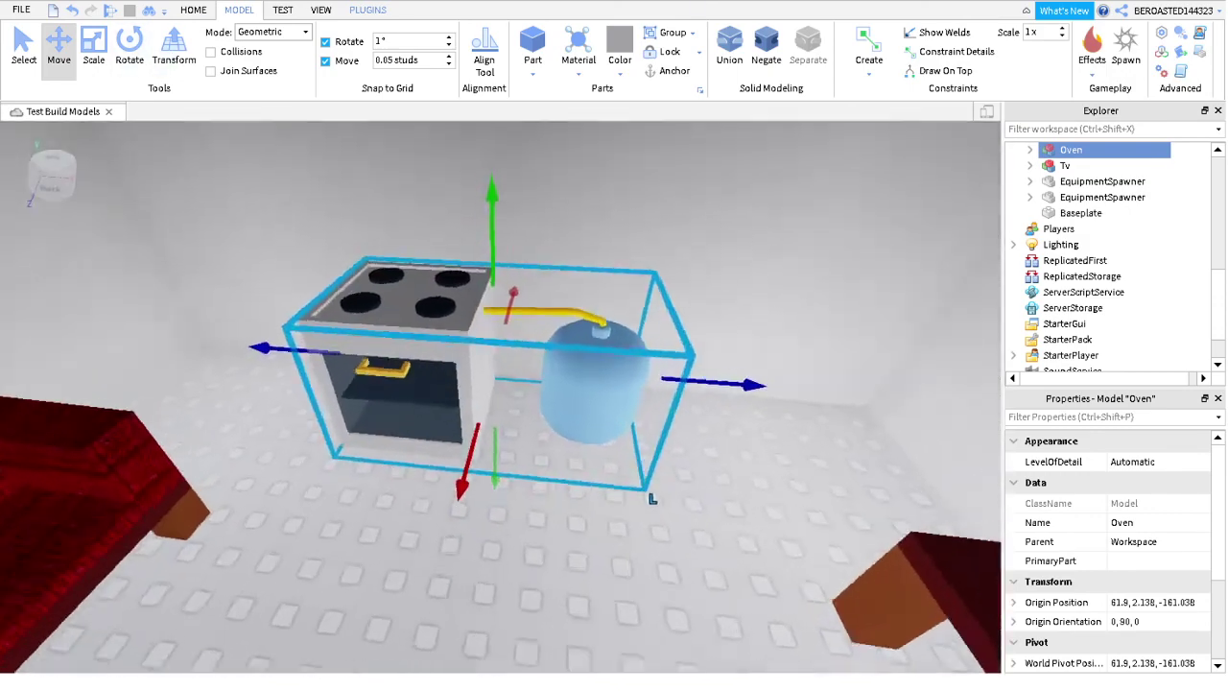
pyautogui.scroll(5, 85, 582)
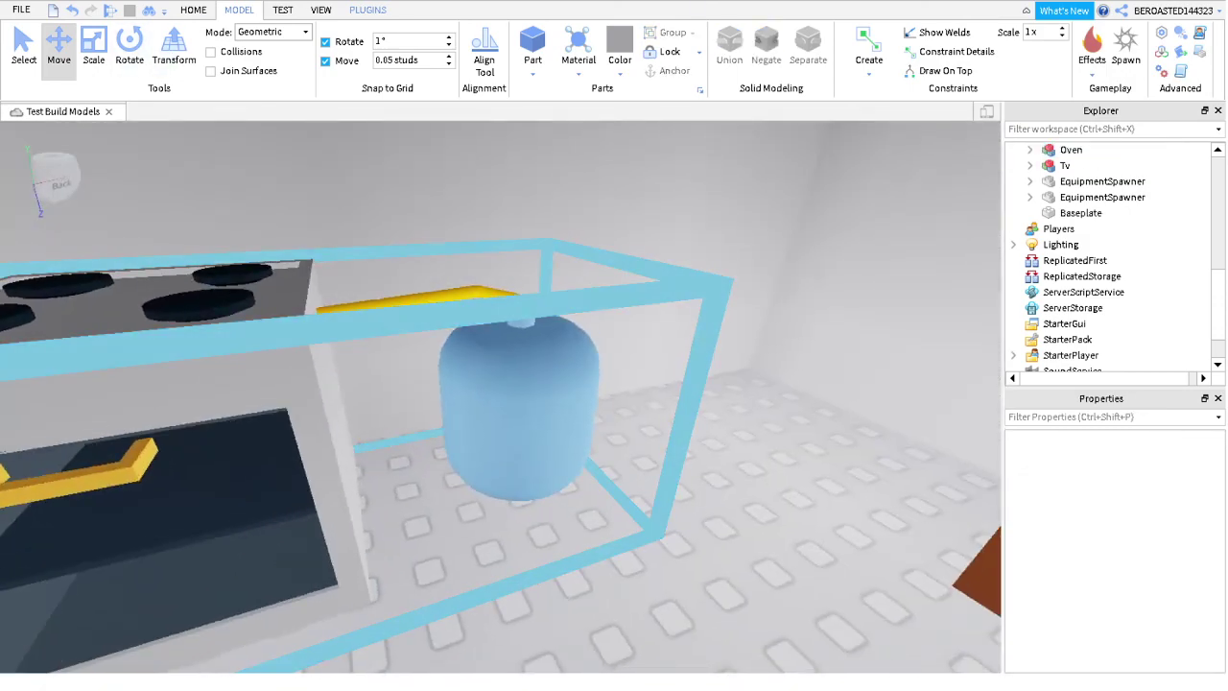